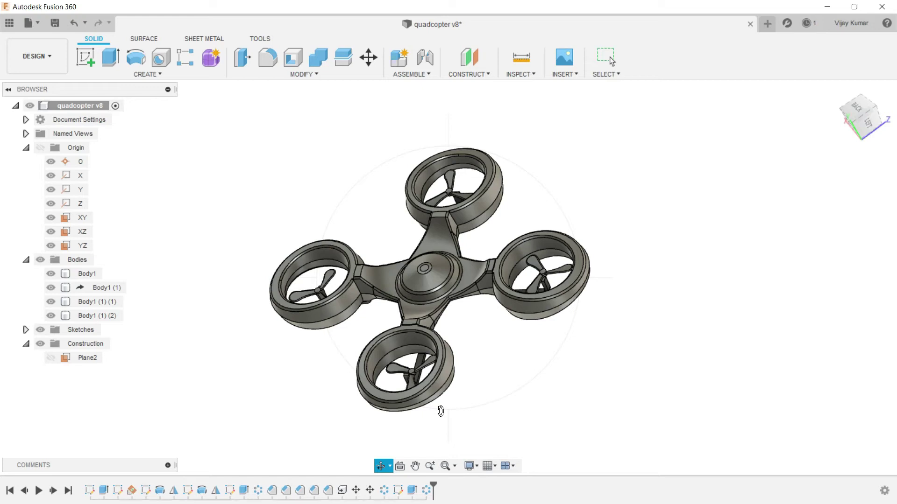
Orbit the finished quadcopter model to view it from a new angle
mouse_move(474, 406)
middle_mouse_down("shift")
mouse_move(519, 405)
mouse_move(394, 403)
mouse_move(392, 394)
mouse_move(508, 412)
mouse_move(379, 393)
mouse_move(448, 407)
mouse_move(517, 365)
mouse_move(539, 286)
middle_mouse_up("shift")
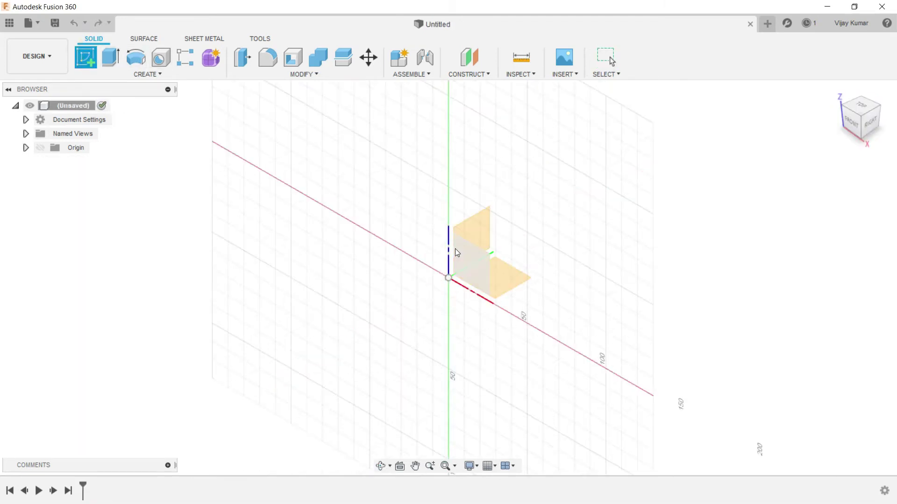
Start a sketch on the front plane and draw a line up-left from the origin
left_click(456, 249)
left_click(118, 58)
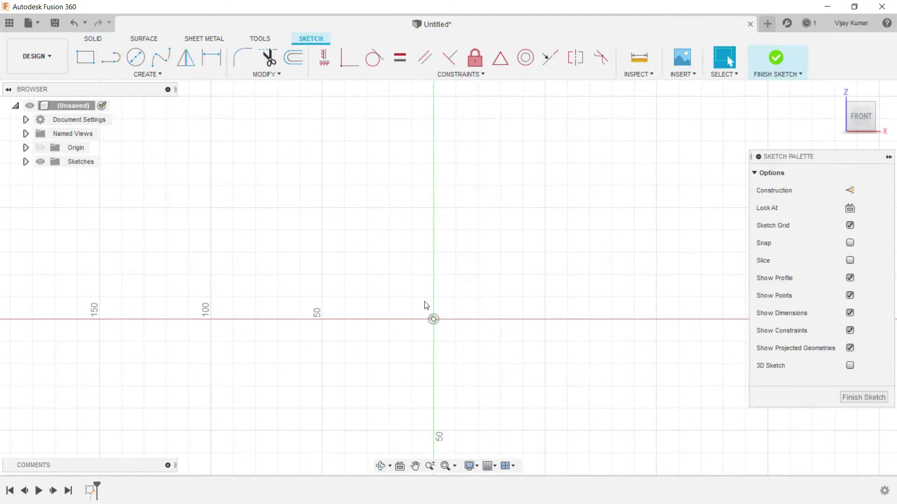
left_click(111, 58)
left_click(433, 321)
scroll(266, 158, "down", 2)
scroll(265, 158, "down", 2)
scroll(265, 157, "down", 3)
scroll(266, 156, "down", 2)
scroll(267, 156, "down", 3)
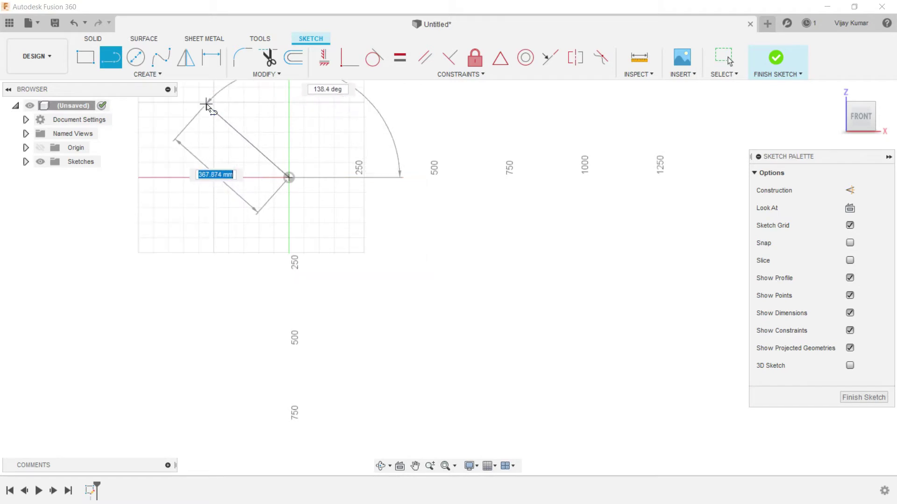
scroll(241, 152, "up", 2)
scroll(245, 150, "down", 5)
scroll(238, 142, "down", 2)
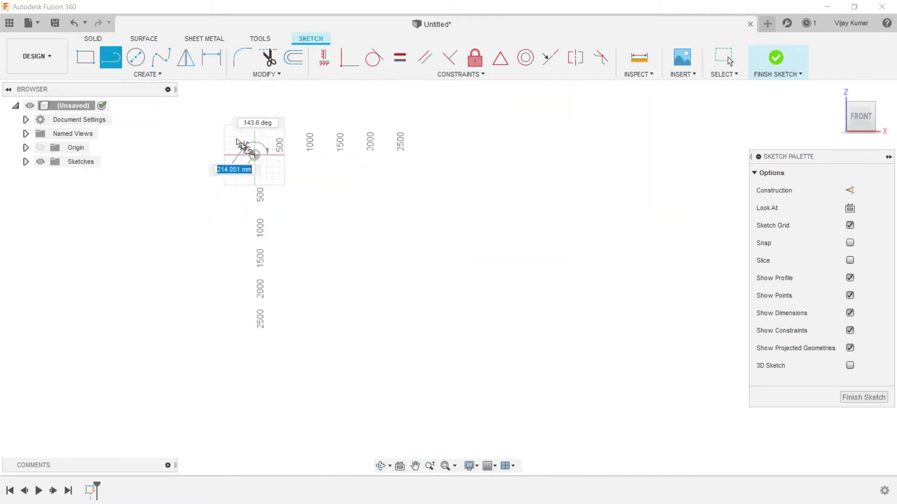
right_click(256, 133)
left_click(279, 129)
scroll(180, 134, "up", 3)
scroll(226, 139, "up", 3)
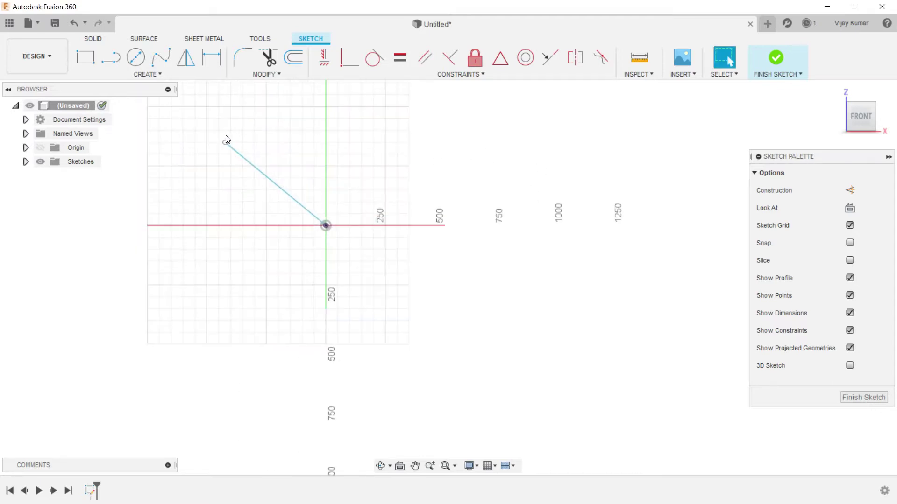
Dimension the diagonal line to 520 mm
left_click(211, 57)
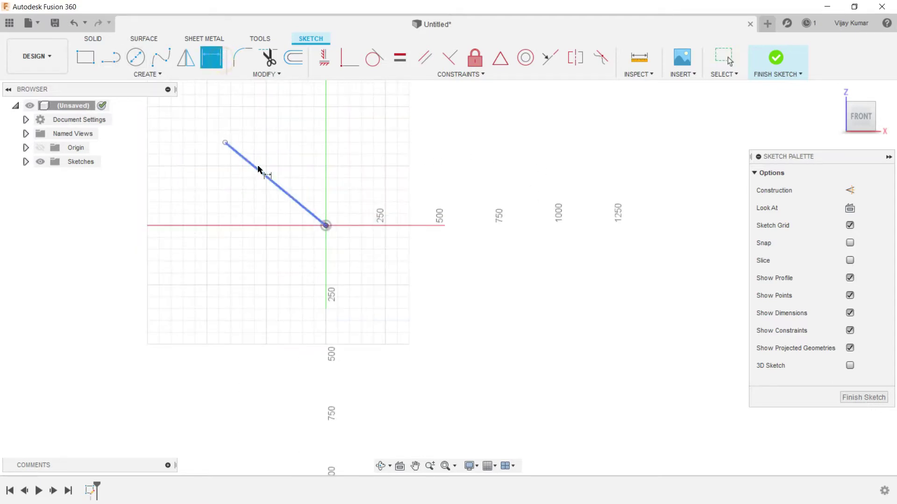
left_click(257, 169)
left_click(255, 179)
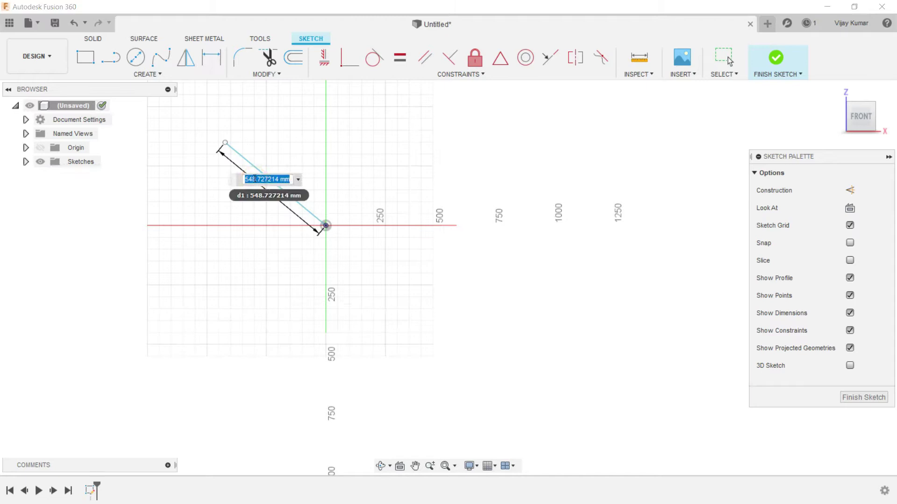
type("520")
key("Return")
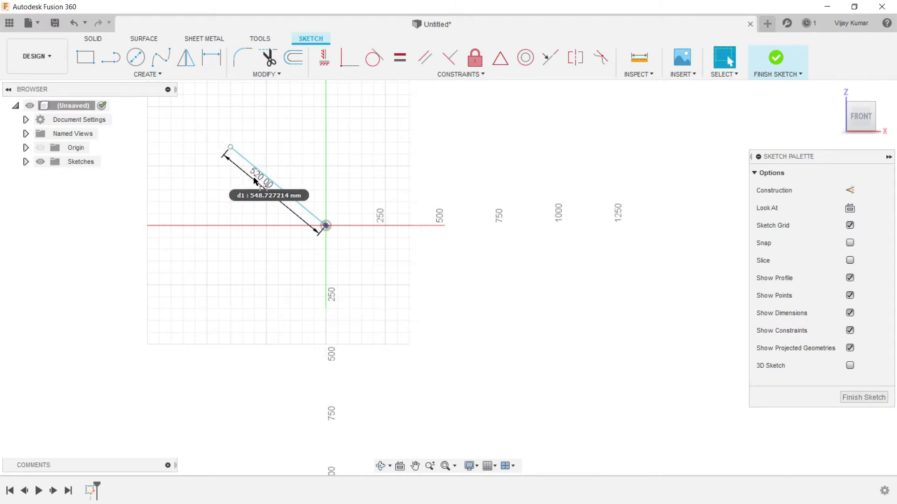
right_click(288, 147)
left_click(382, 161)
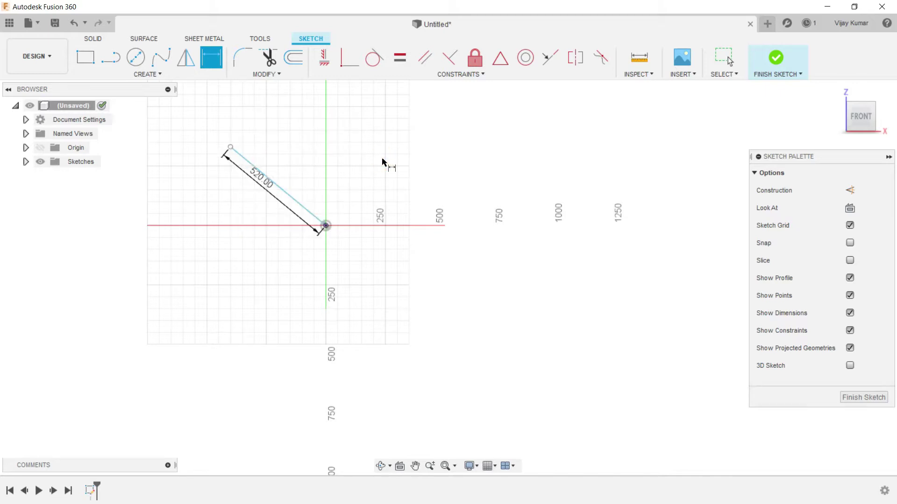
key("Escape")
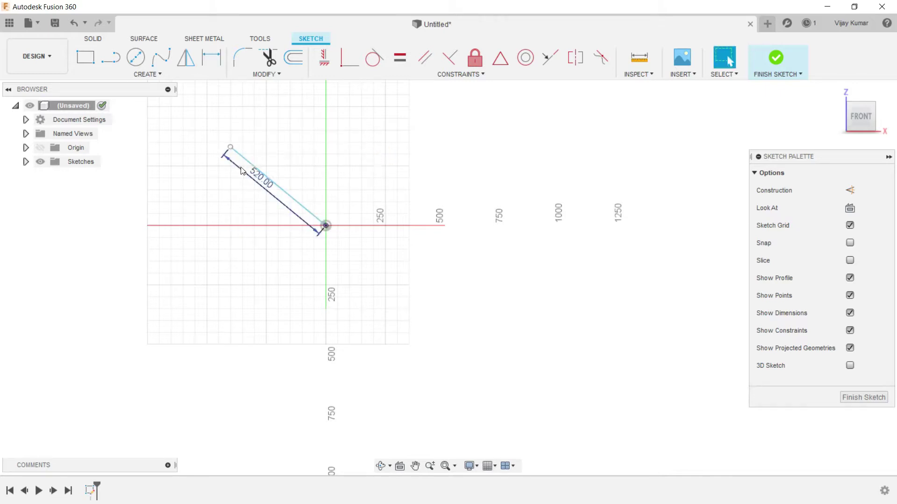
left_click(255, 166)
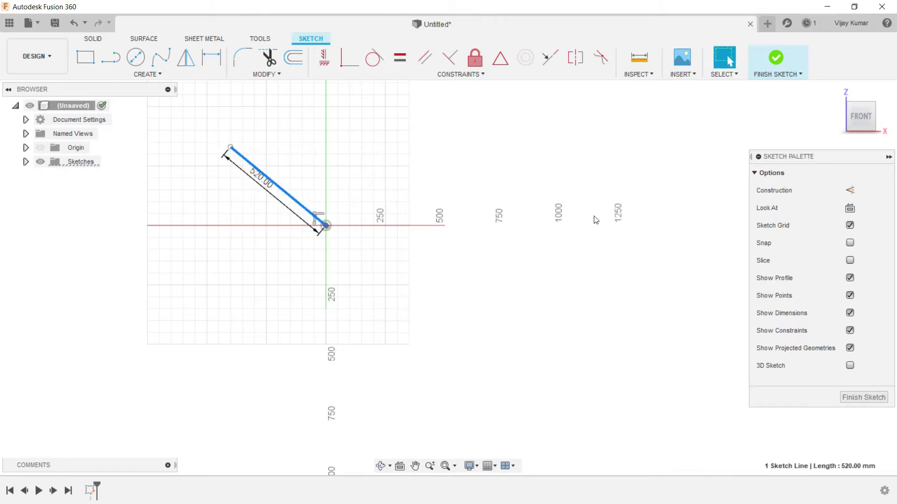
Make the diagonal a construction line and add a vertical construction line from the origin
left_click(850, 190)
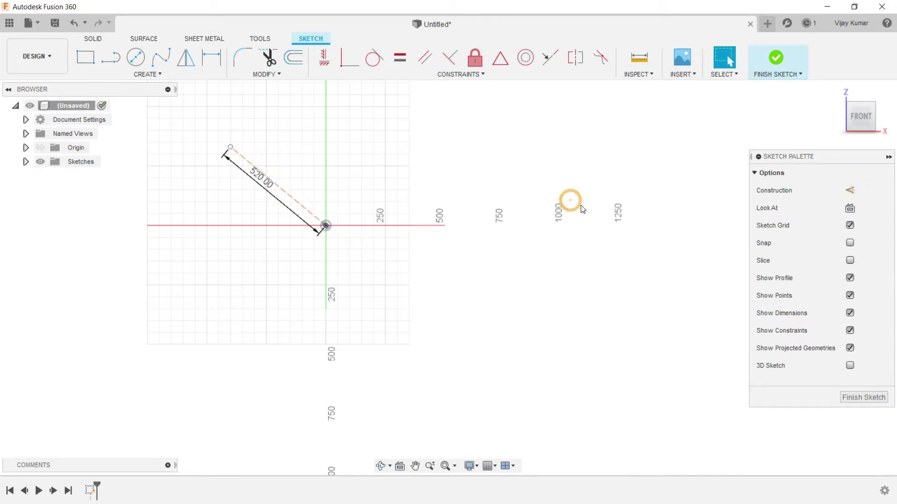
left_click(111, 57)
left_click(324, 226)
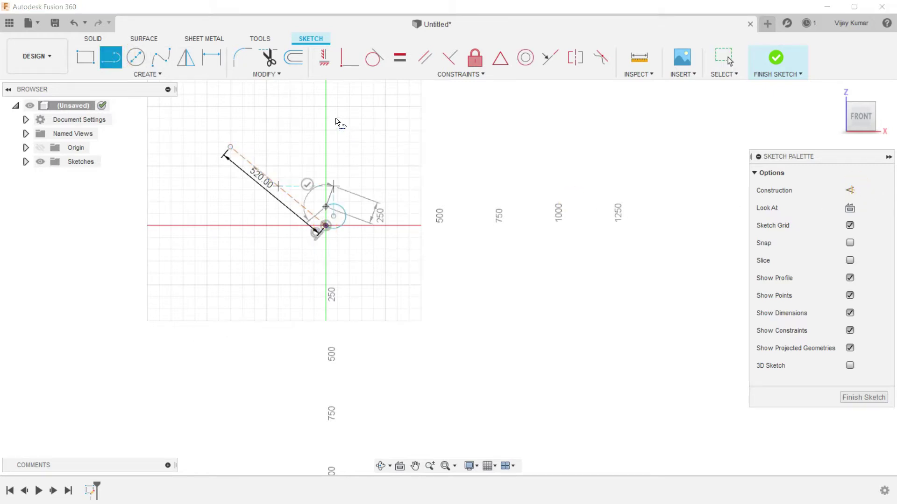
left_click(369, 109)
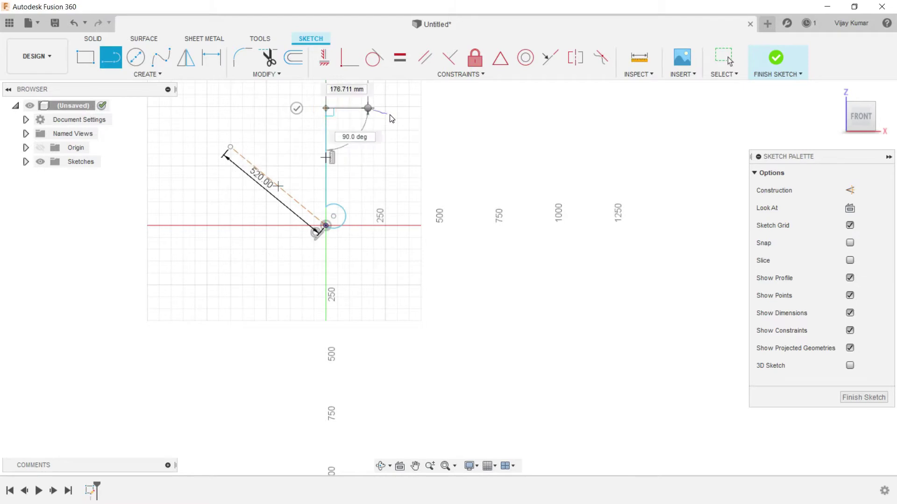
key("Escape")
left_click(326, 144)
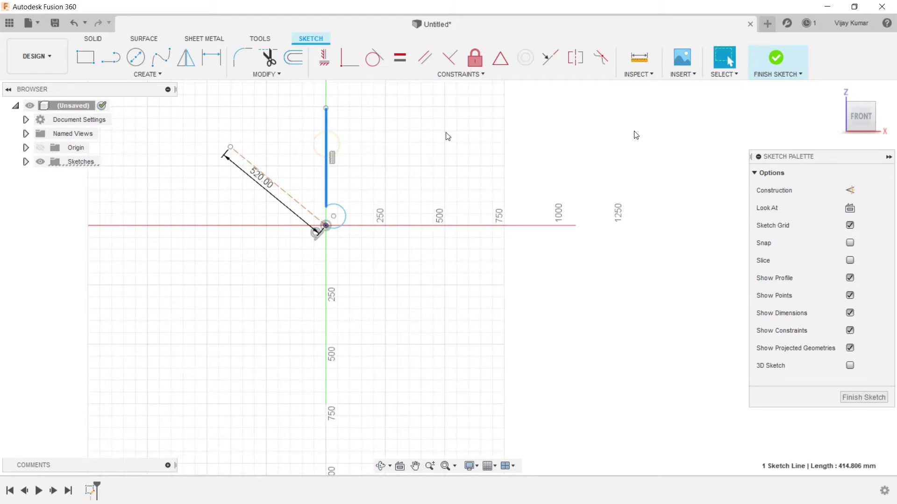
left_click(849, 191)
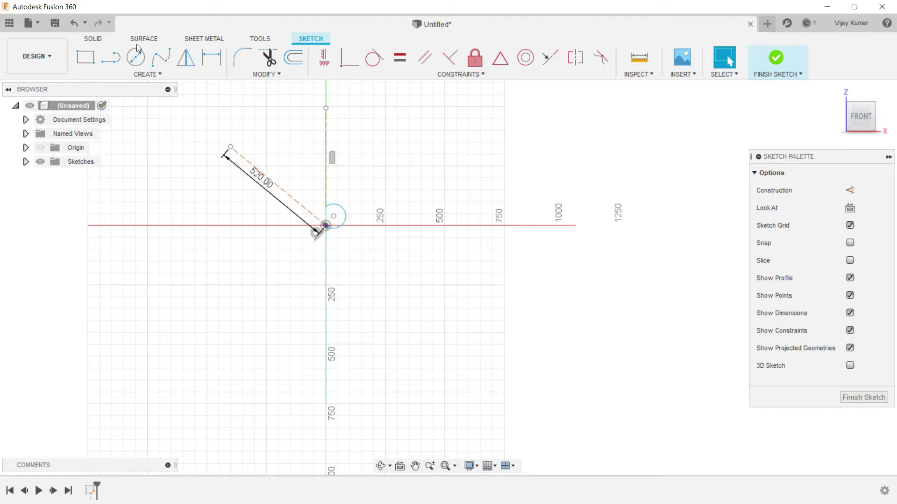
Dimension the angle between the diagonal and vertical lines to 45°
left_click(211, 57)
left_click(272, 184)
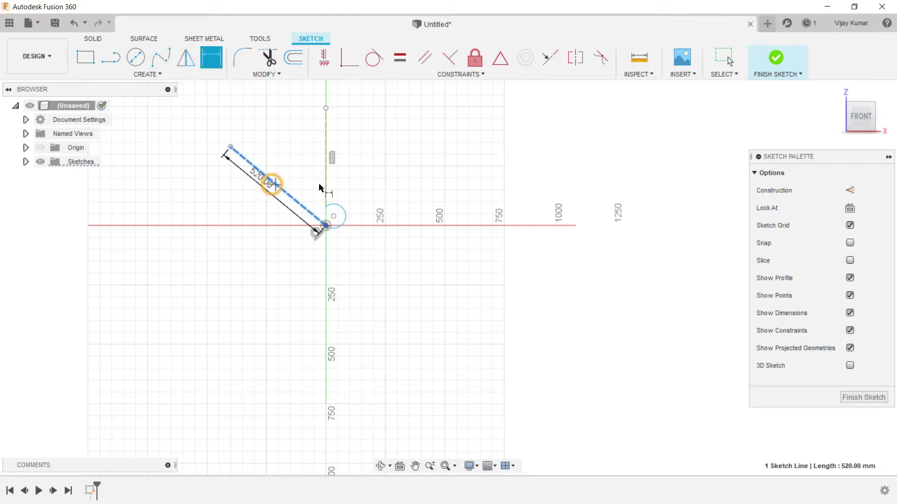
left_click(326, 179)
left_click(287, 133)
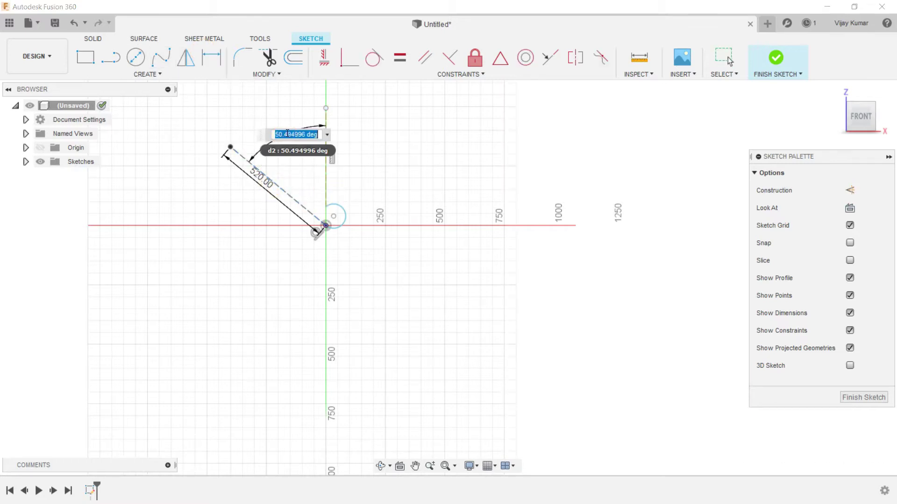
type("45")
key("Return")
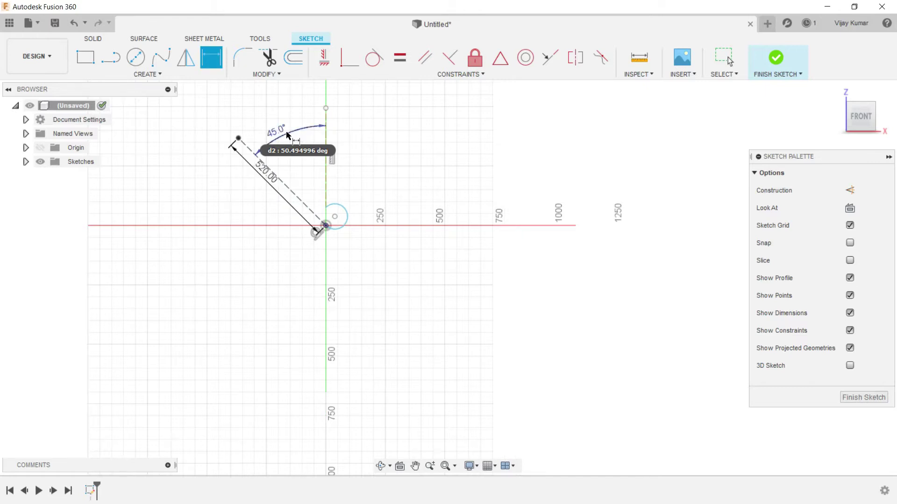
scroll(287, 136, "down", 3)
scroll(327, 93, "up", 2)
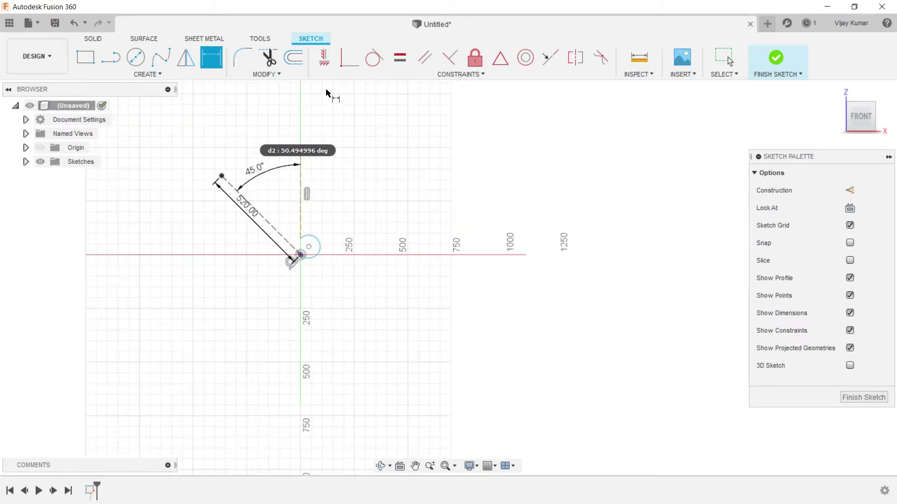
scroll(326, 92, "down", 5)
scroll(326, 91, "up", 3)
Draw a circle centred on the outer end of the diagonal line
scroll(326, 92, "up", 2)
left_click(135, 57)
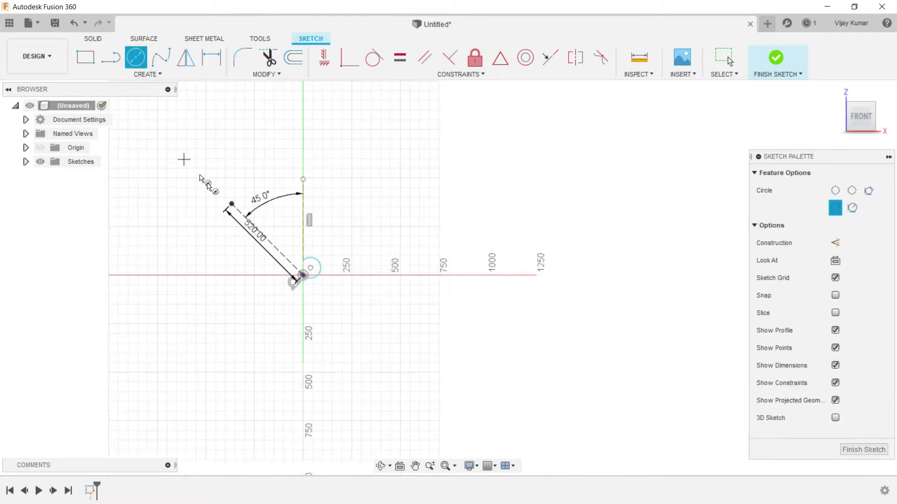
left_click(231, 204)
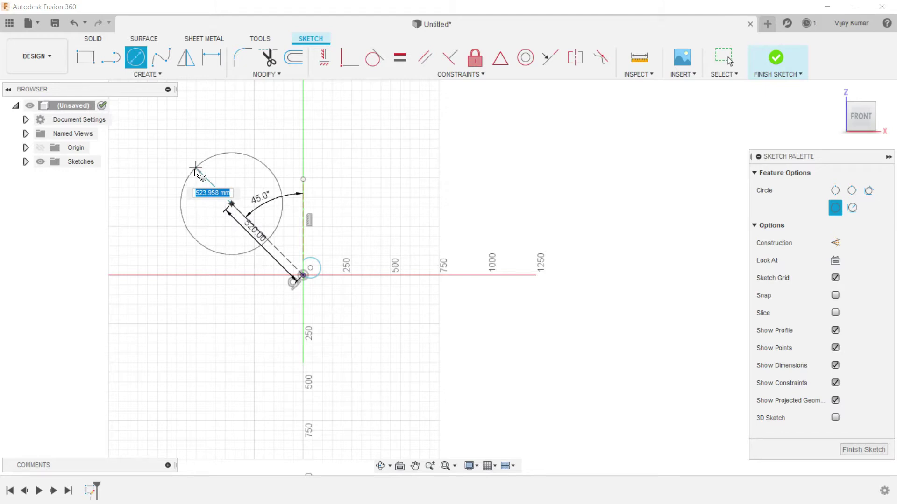
left_click(195, 171)
right_click(199, 136)
left_click(239, 137)
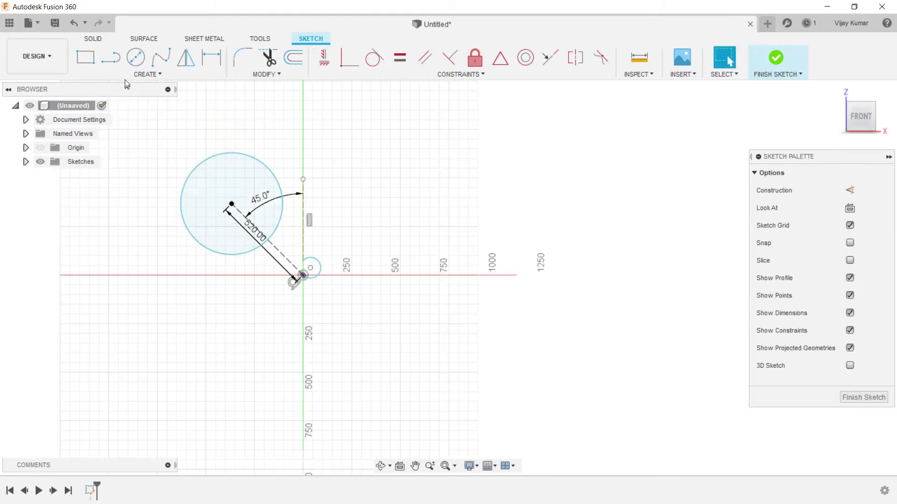
Dimension the circle's diameter to 440 mm
left_click(211, 57)
left_click(211, 148)
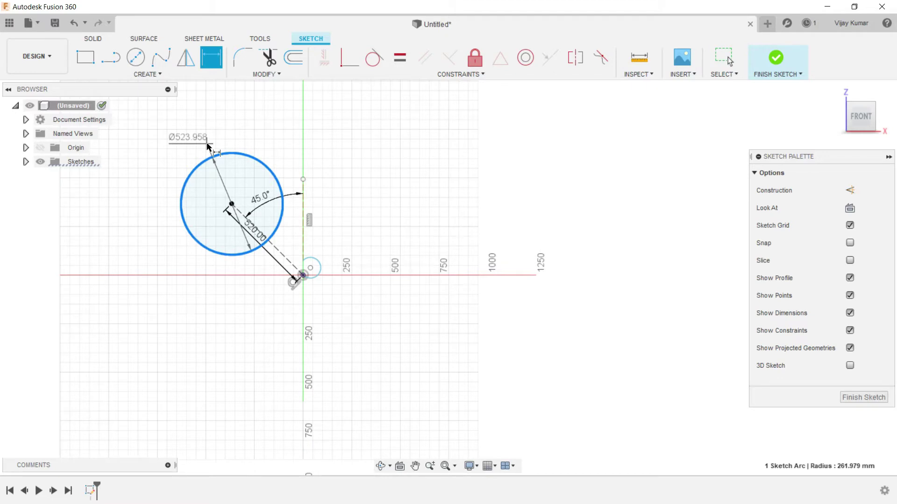
left_click(208, 145)
type("44")
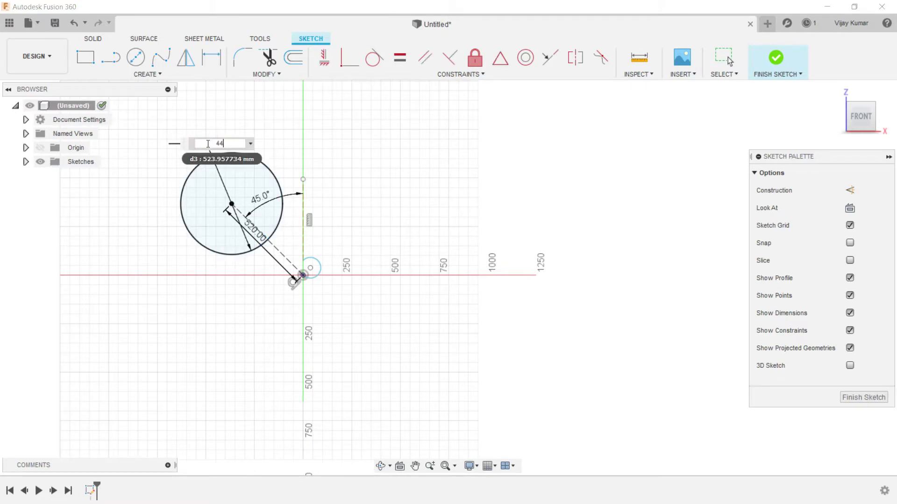
key("Return")
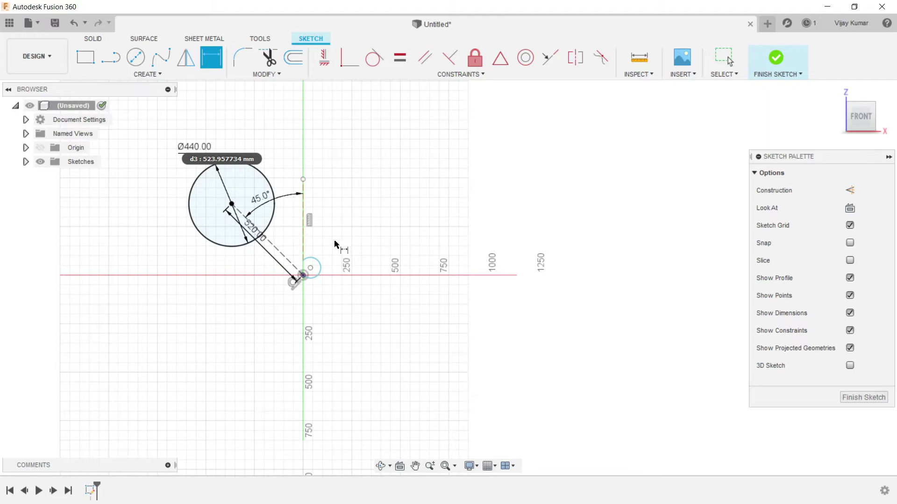
scroll(334, 243, "up", 2)
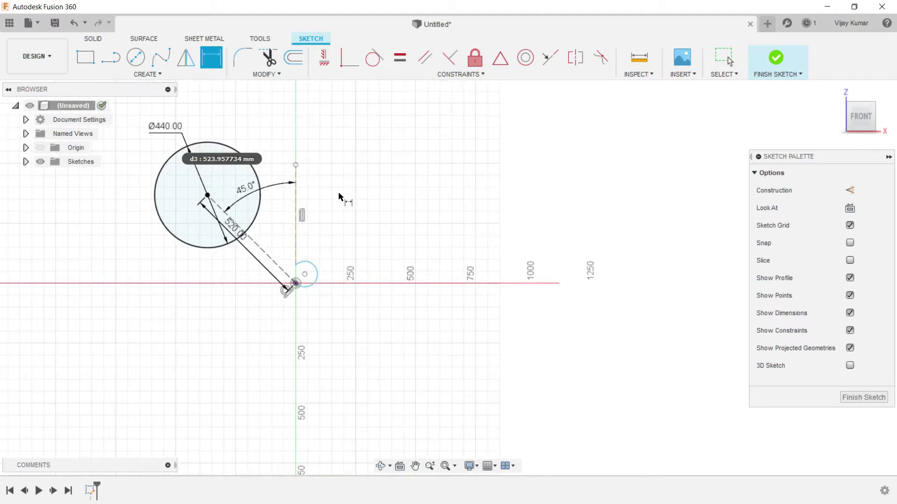
left_click(104, 53)
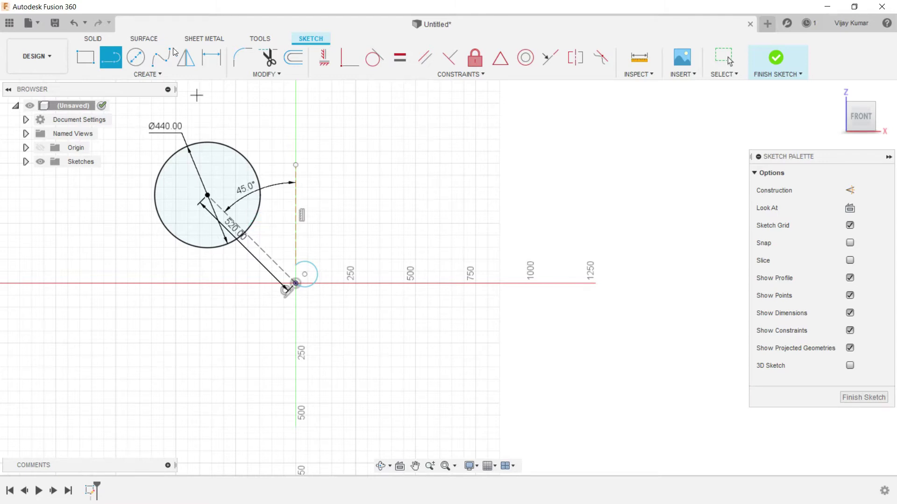
Draw a 3-point arc from the ring circle to form the curved part of the arm edge
left_click(148, 74)
mouse_move(92, 127)
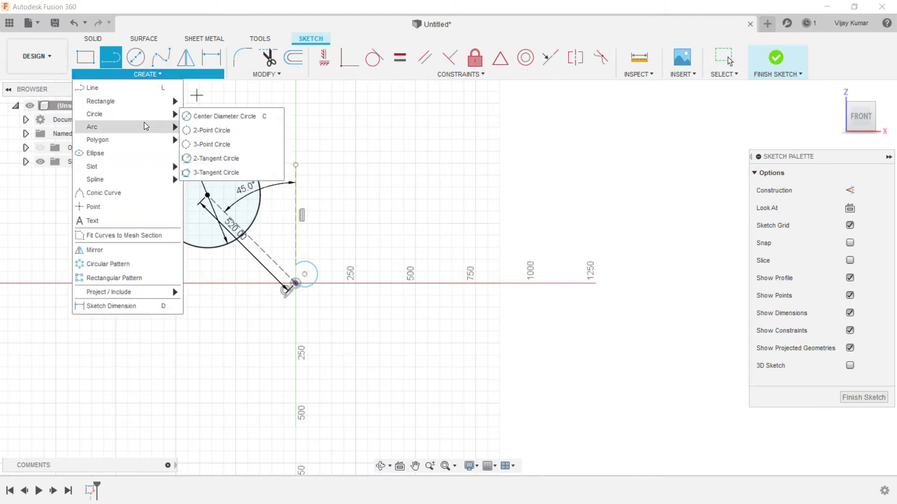
left_click(211, 129)
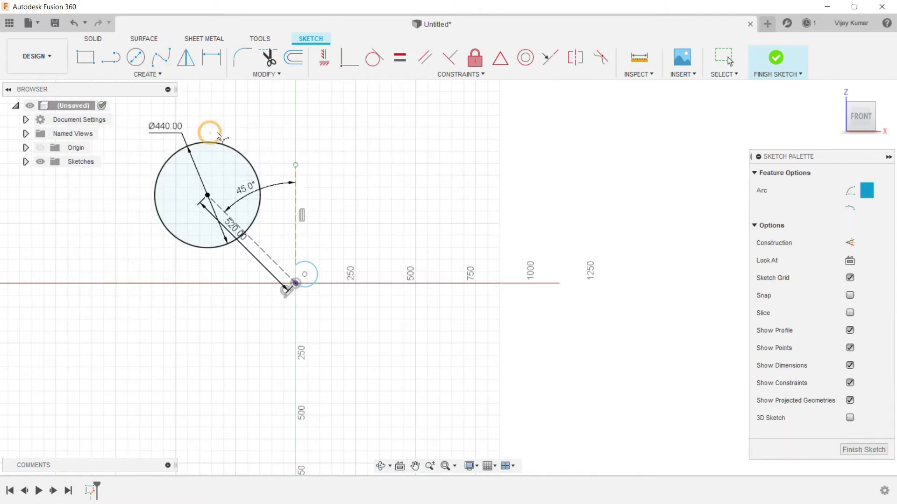
left_click(272, 231)
scroll(266, 231, "up", 2)
scroll(267, 231, "up", 2)
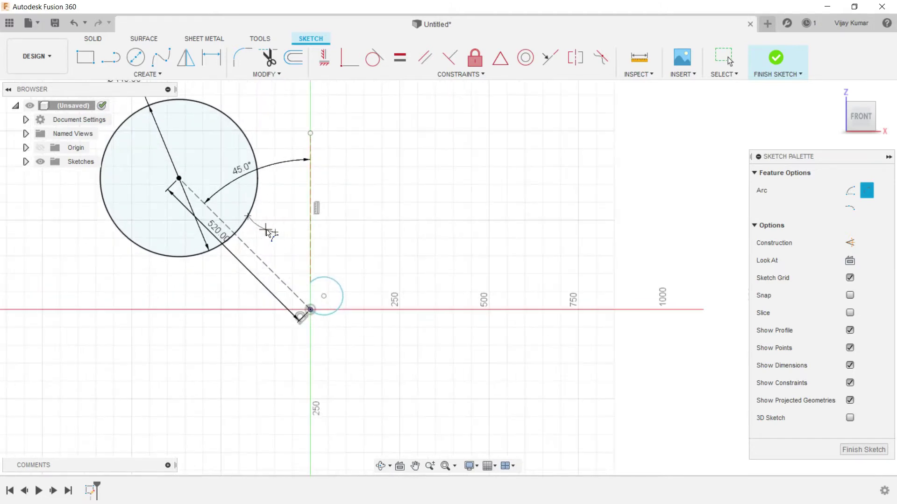
scroll(266, 231, "up", 2)
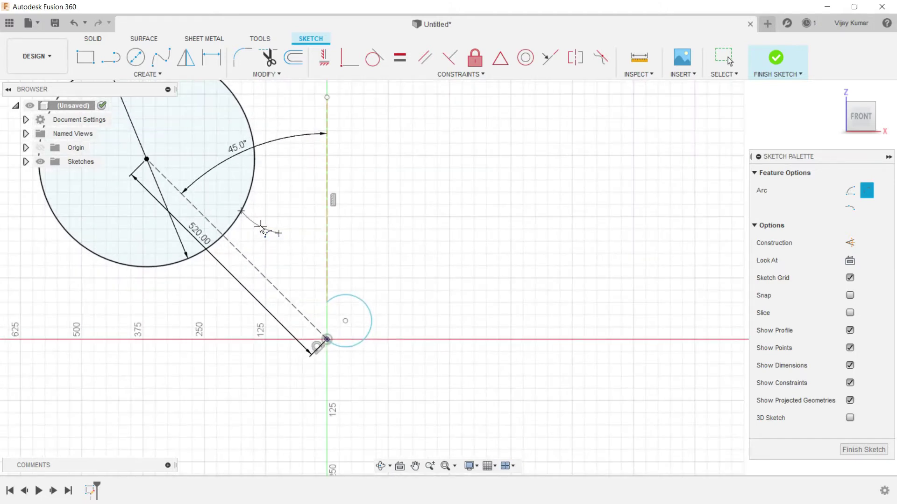
left_click(257, 223)
right_click(276, 200)
left_click(220, 198)
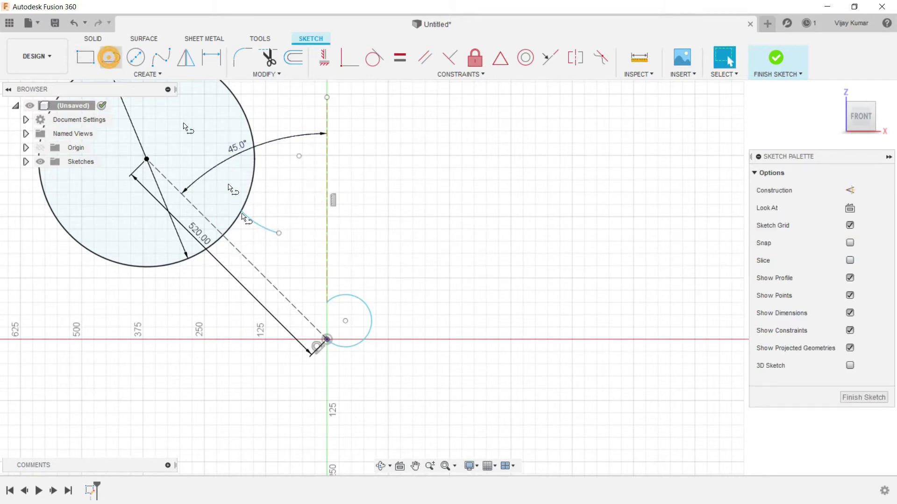
Draw a line from the arc's end to the vertical construction axis
left_click(110, 57)
left_click(283, 235)
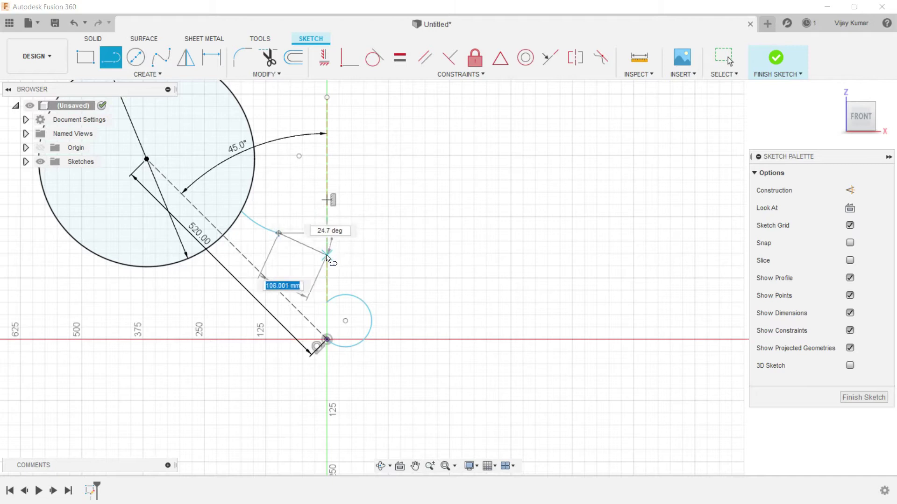
left_click(327, 256)
right_click(369, 248)
left_click(372, 251)
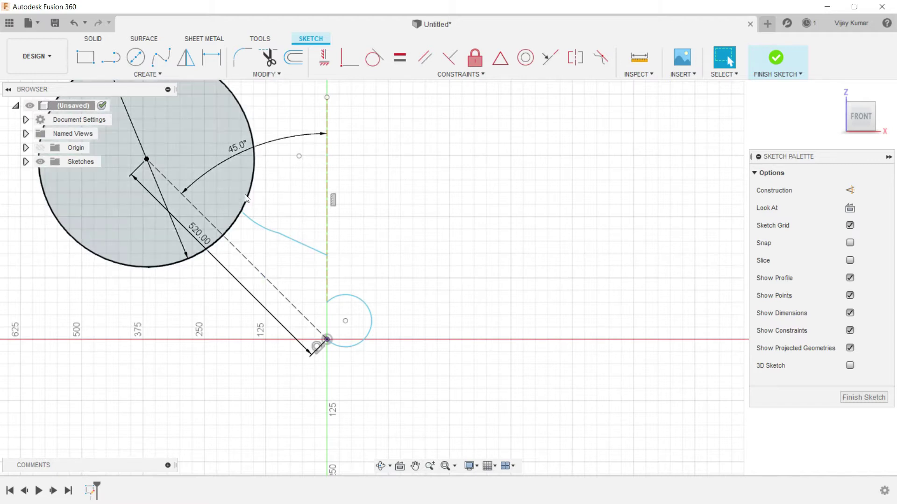
Make the arc and the straight arm segment tangent
left_click(290, 236)
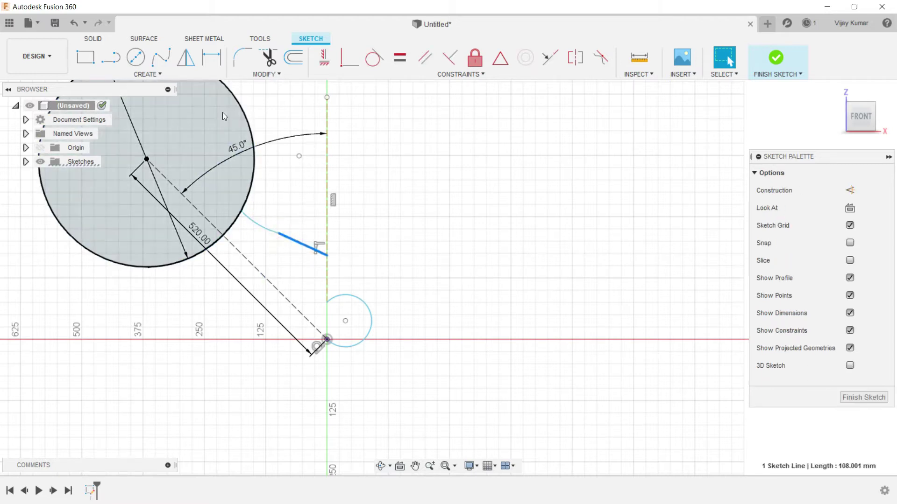
left_click(272, 233, "shift")
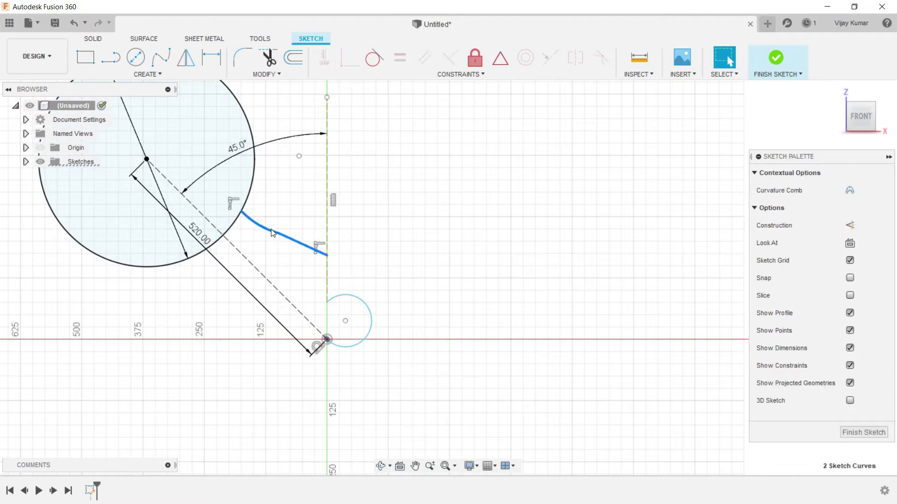
left_click(374, 58)
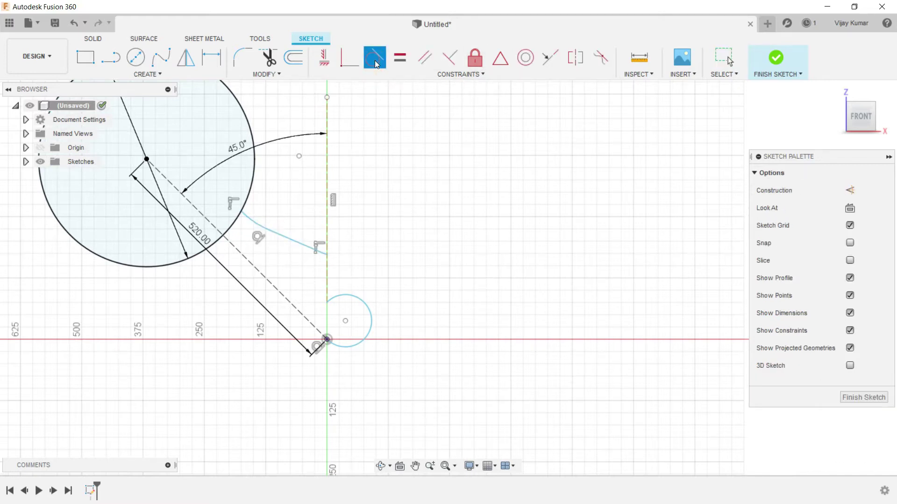
scroll(388, 196, "down", 4)
scroll(403, 140, "up", 3)
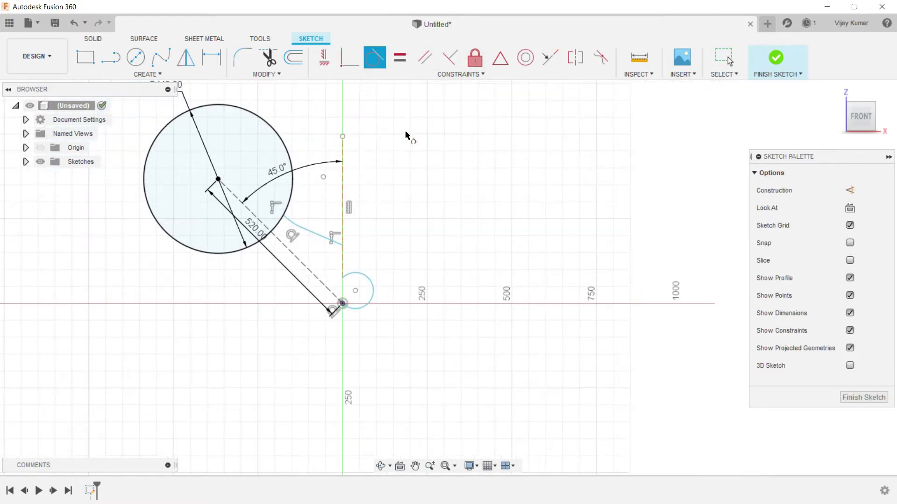
scroll(405, 130, "down", 1)
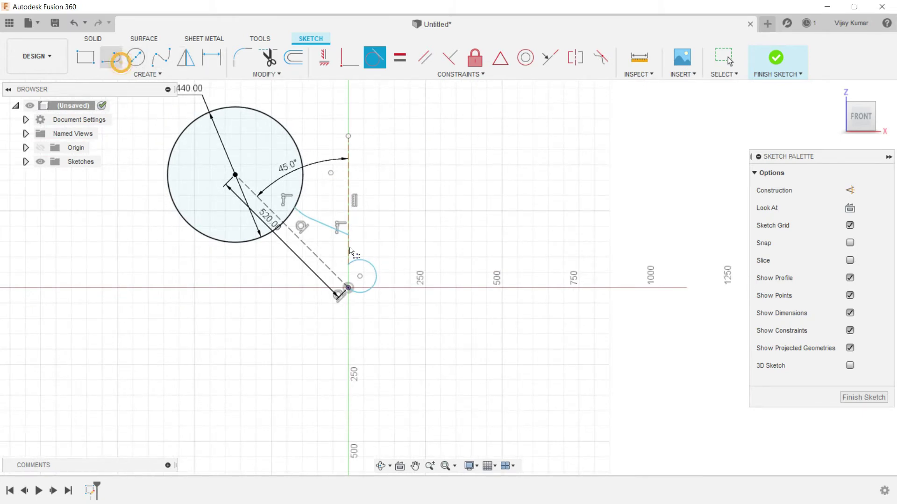
Draw a horizontal construction line from the origin to the left
left_click(111, 57)
left_click(348, 288)
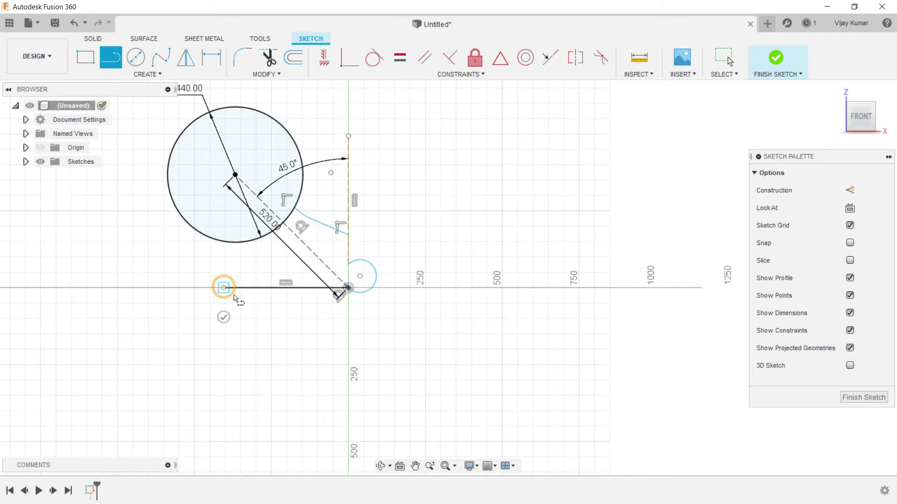
left_click(224, 288)
right_click(254, 304)
left_click(273, 299)
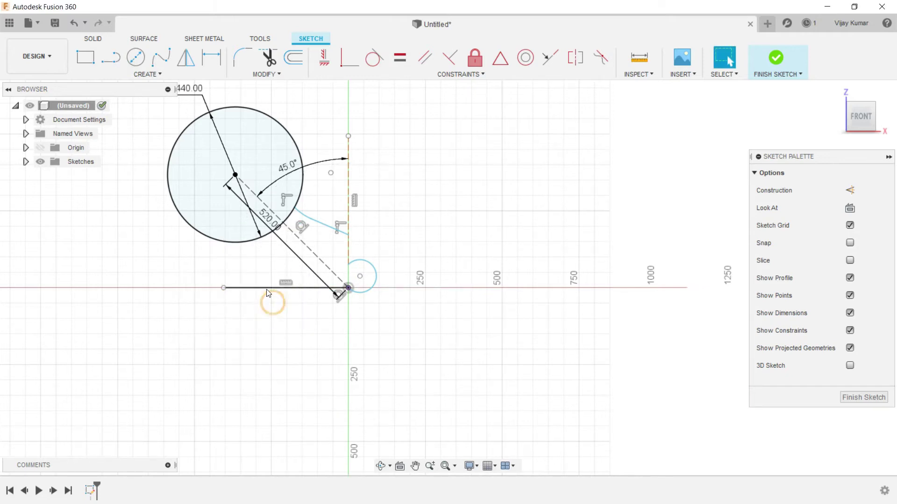
left_click(846, 189)
left_click(495, 193)
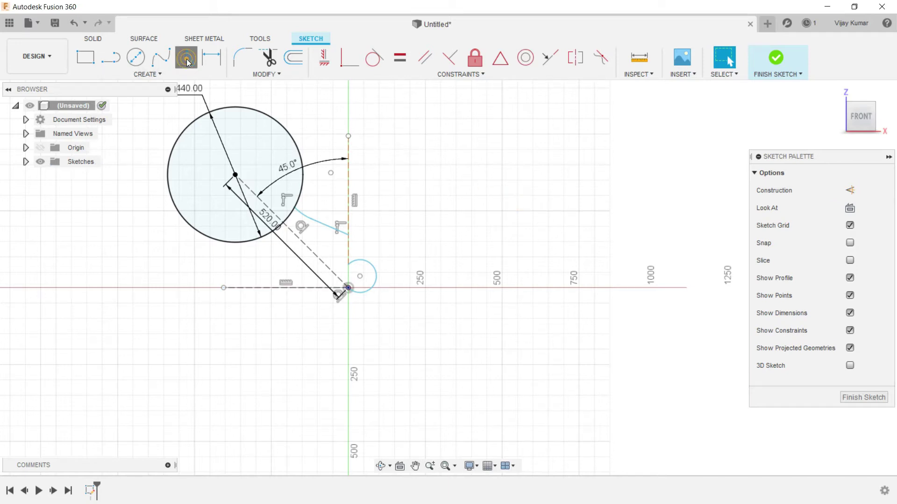
Mirror the arc-and-line arm edge across the diagonal construction line
left_click(187, 59)
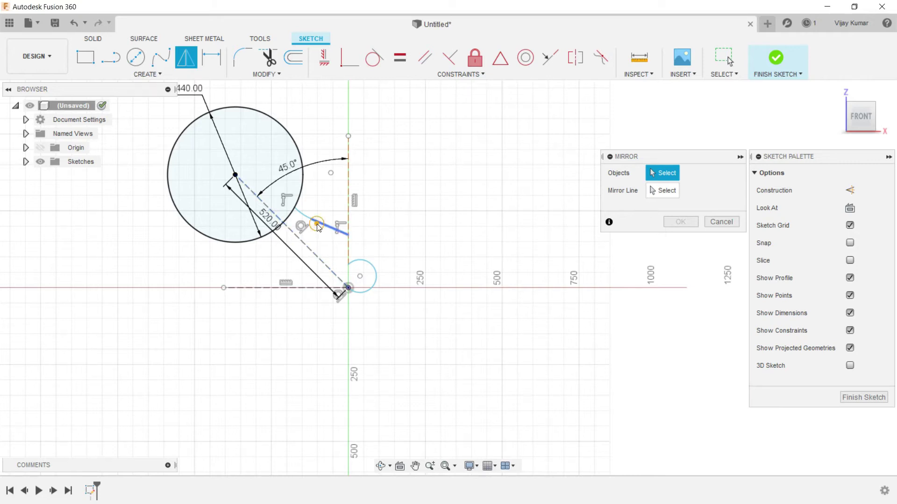
double_click(306, 217)
left_click(664, 190)
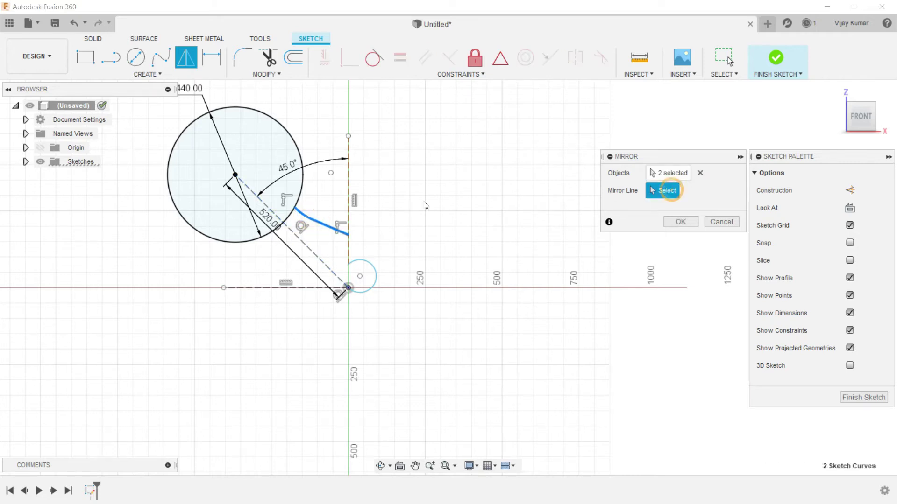
left_click(308, 251)
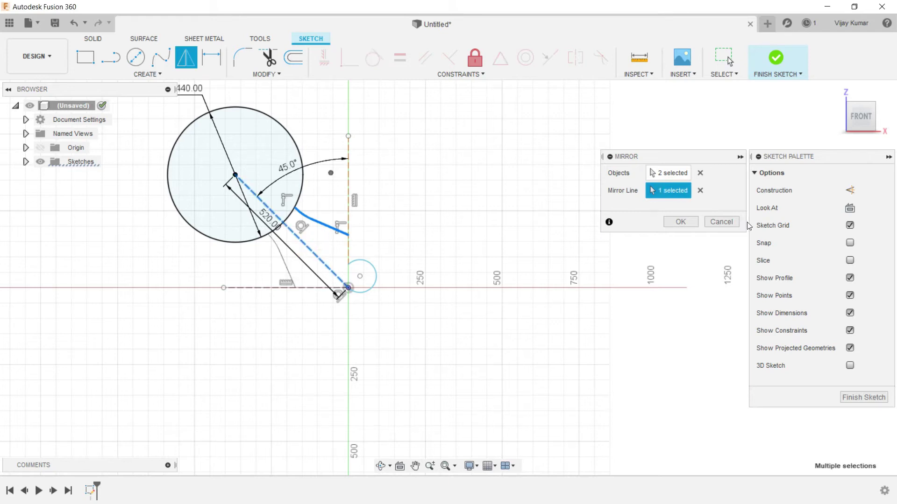
left_click(680, 222)
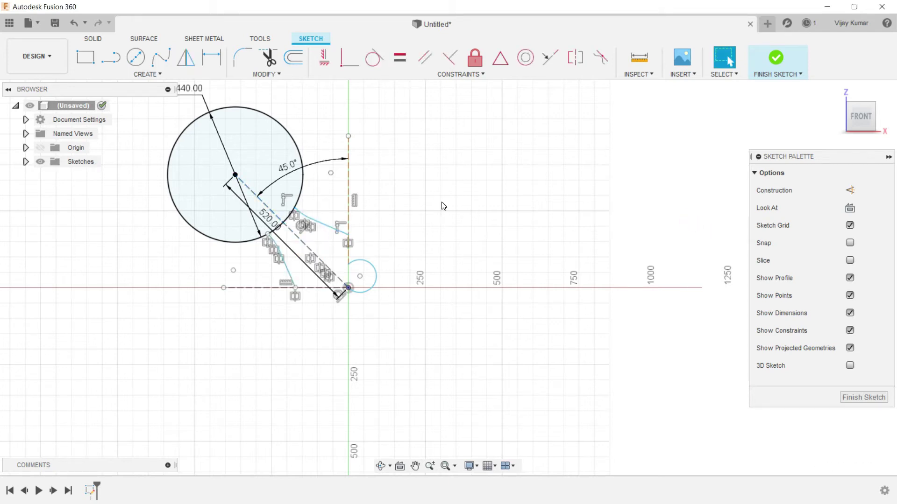
Trim away the ring segment between the two arm edges
left_click(274, 62)
scroll(304, 234, "up", 2)
scroll(290, 226, "up", 2)
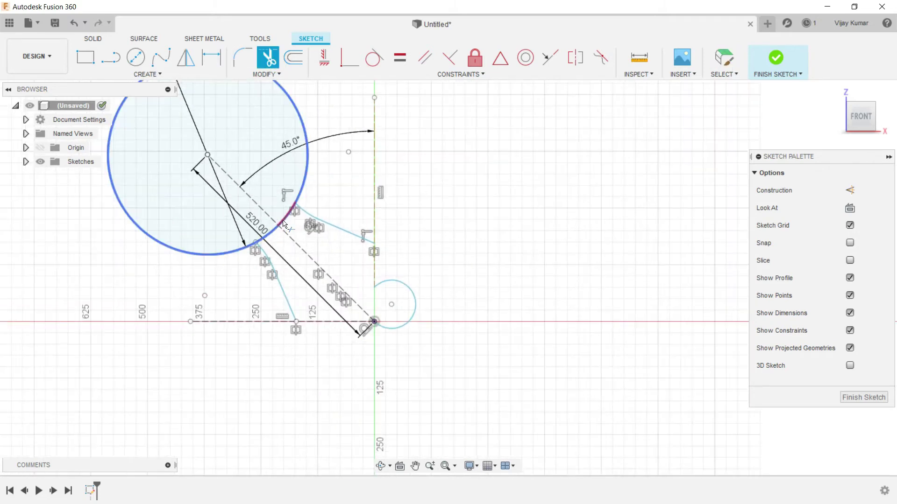
left_click(280, 226)
scroll(276, 229, "down", 3)
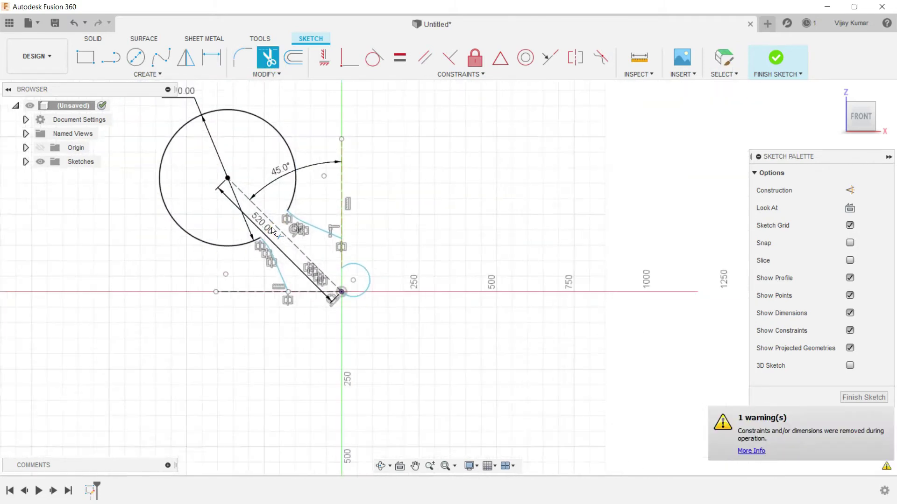
scroll(273, 230, "down", 2)
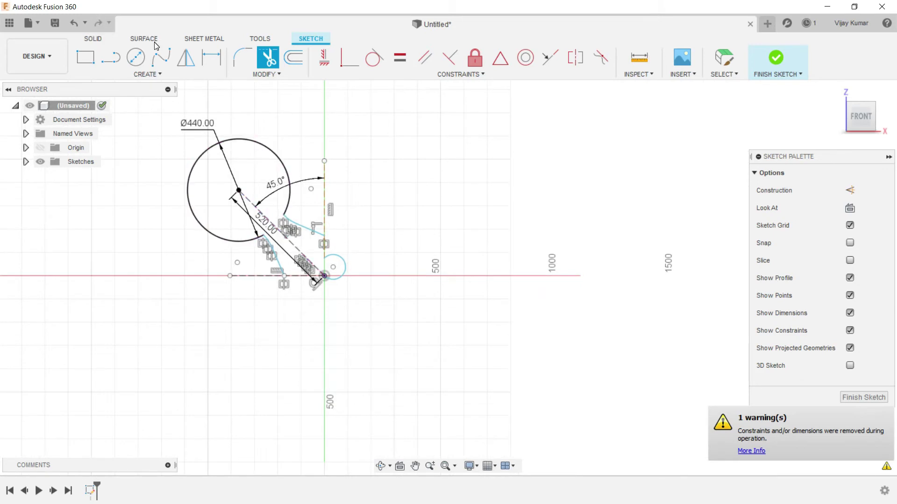
Mirror the ring arc and both arm edges across the vertical construction line
left_click(185, 64)
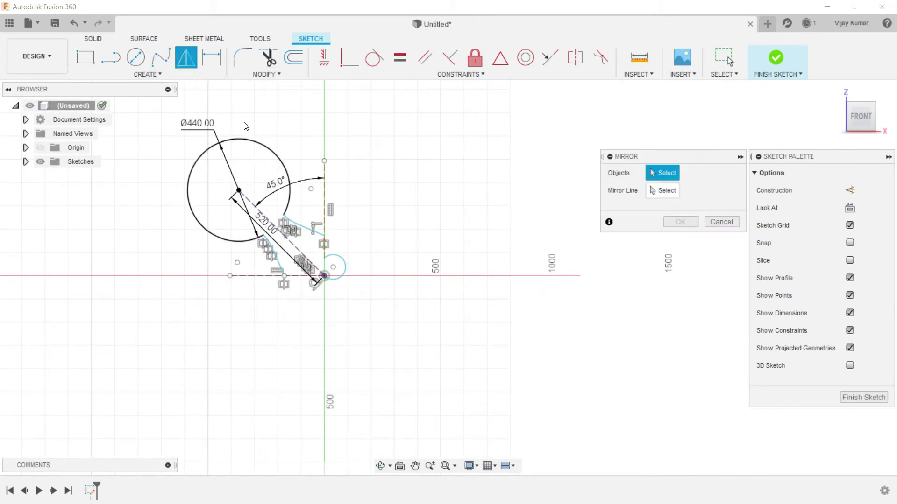
left_click(238, 140)
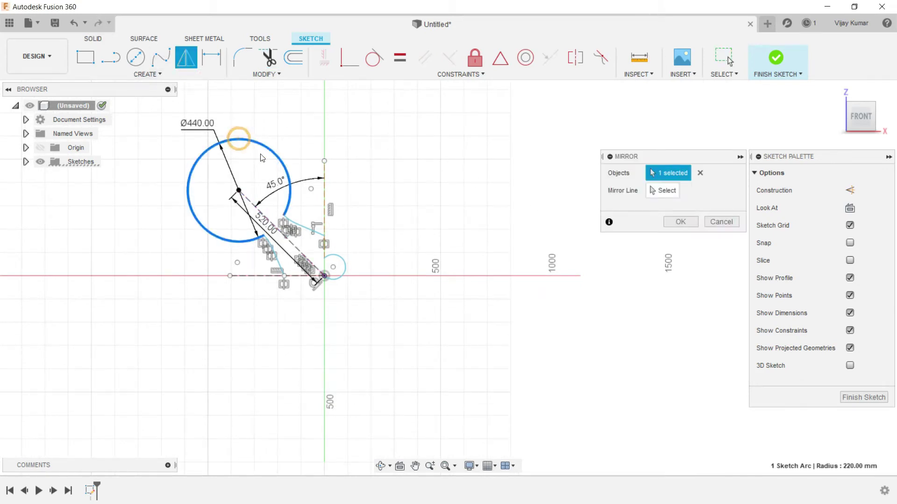
left_click(304, 232)
left_click(291, 226)
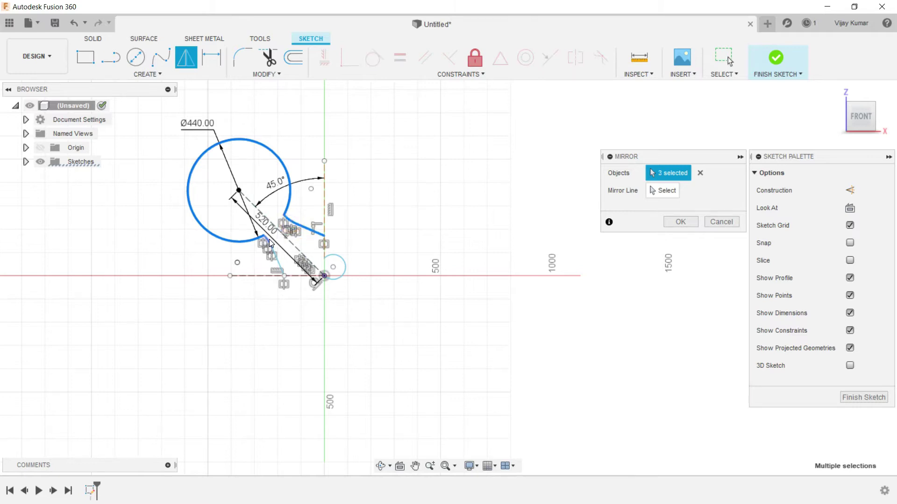
left_click(663, 191)
left_click(325, 197)
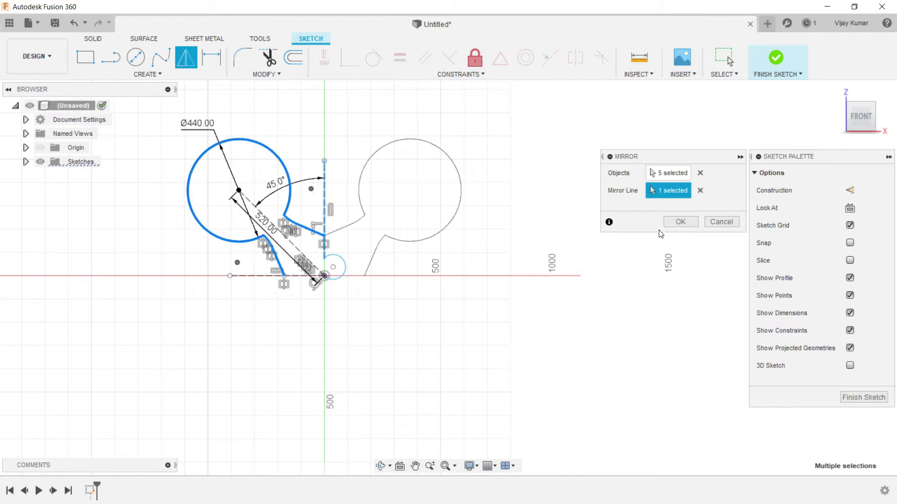
left_click(670, 224)
scroll(341, 224, "down", 1)
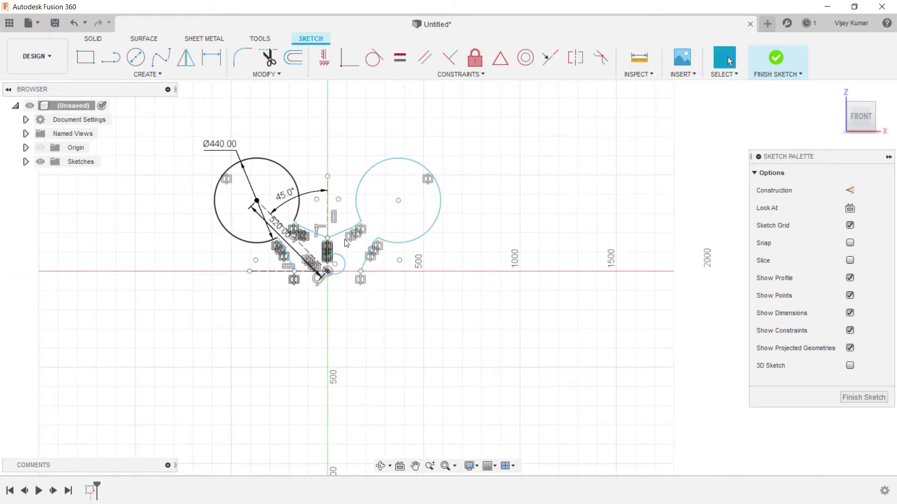
scroll(334, 213, "down", 1)
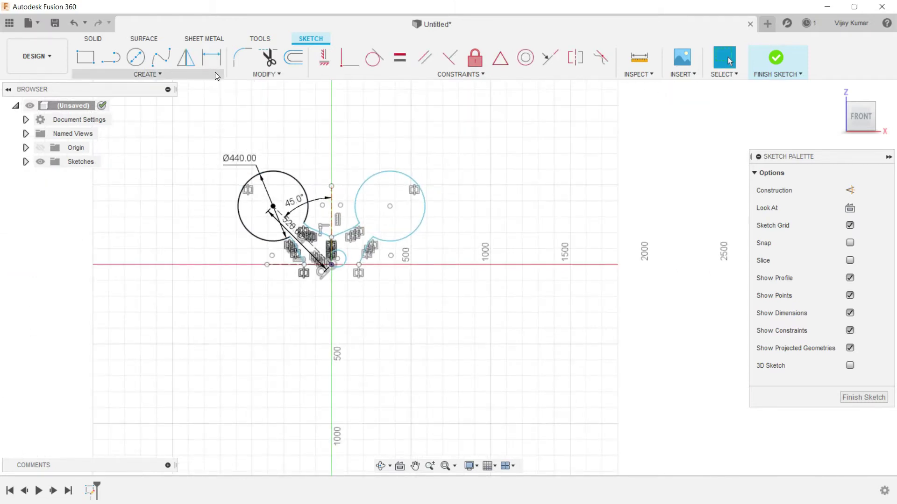
Mirror all 29 sketch objects of both upper rings and arms across the horizontal construction line
left_click(188, 59)
mouse_move(186, 100)
left_mouse_down()
mouse_move(505, 270)
mouse_move(206, 119)
left_mouse_up()
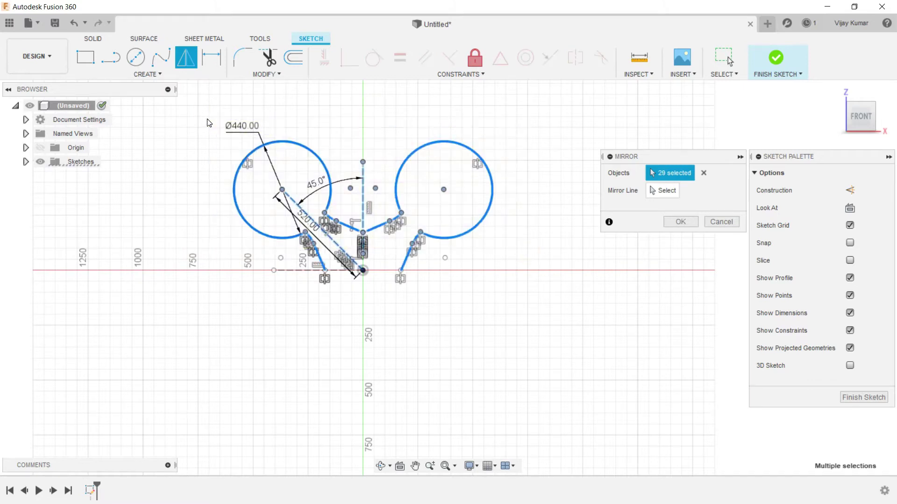
left_click(656, 187)
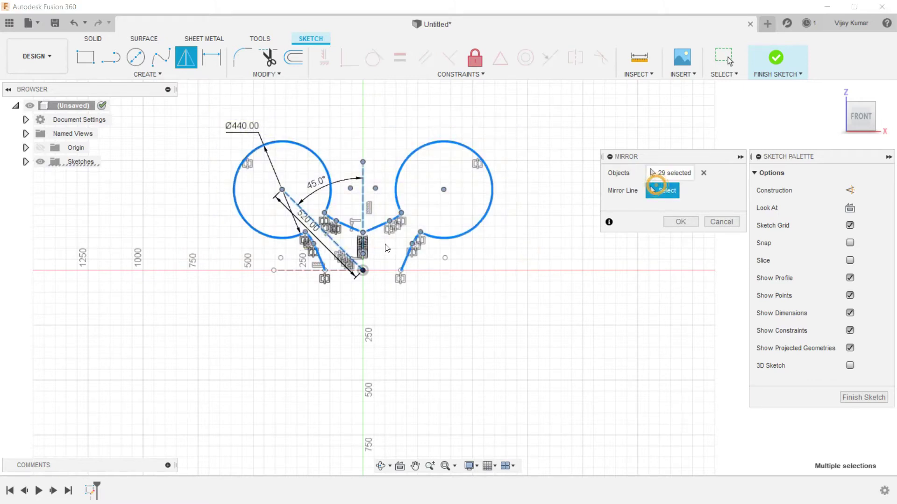
left_click(312, 270)
left_click(681, 220)
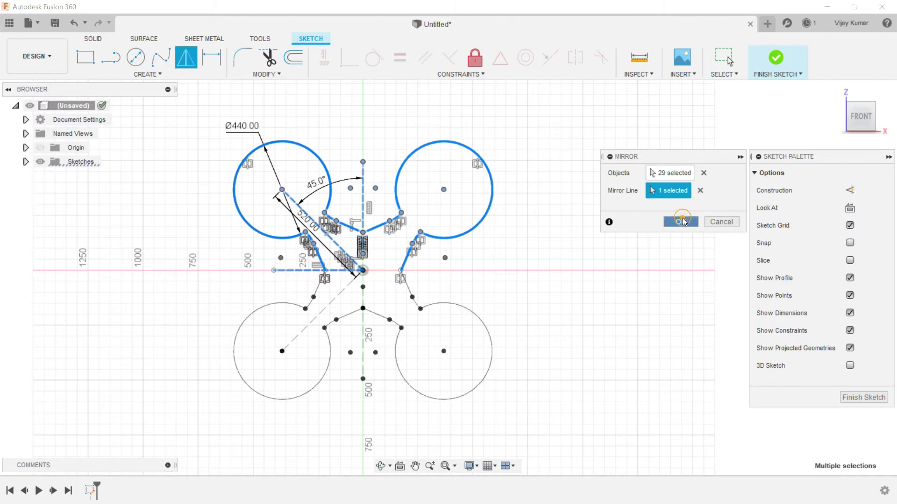
scroll(497, 266, "down", 3)
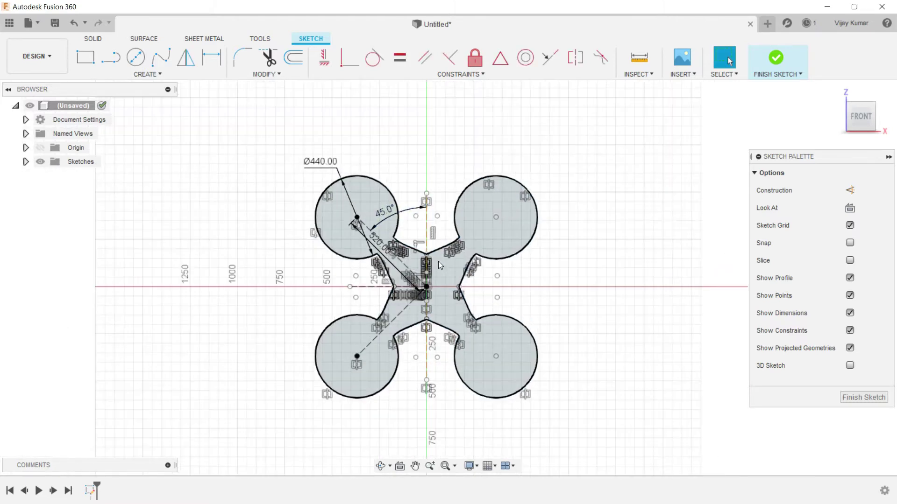
scroll(439, 261, "up", 5)
scroll(393, 319, "down", 5)
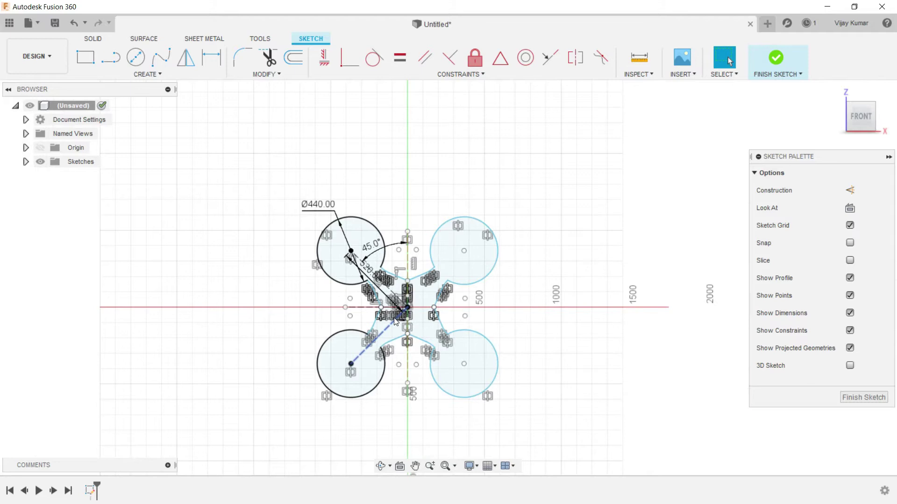
Finish the sketch, start an extrusion and select the quadcopter outline profile
left_click(94, 39)
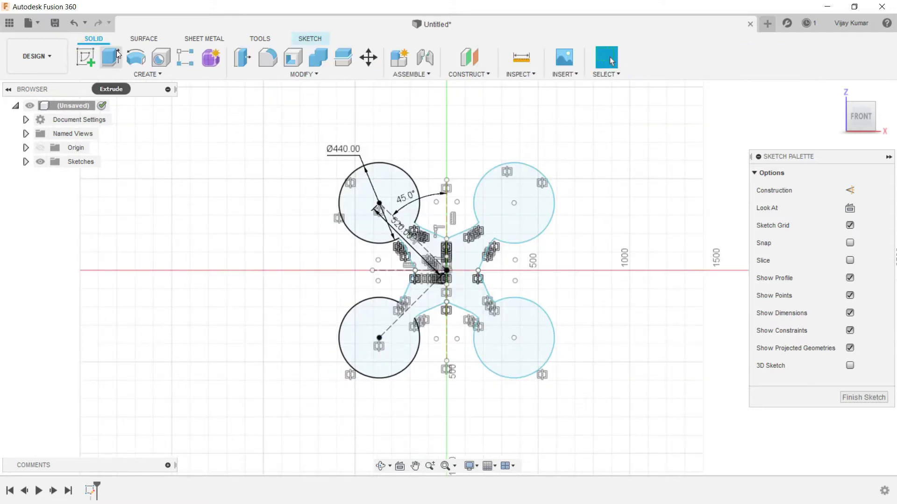
left_click(461, 261)
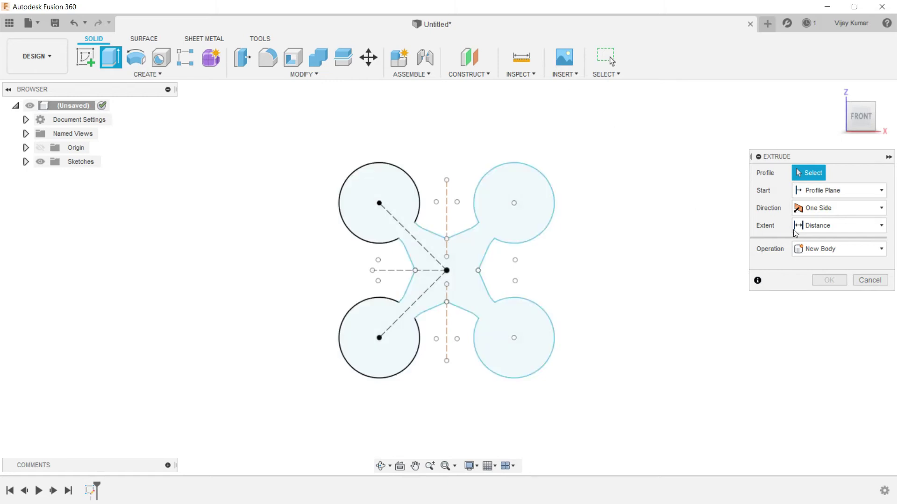
left_click(476, 281)
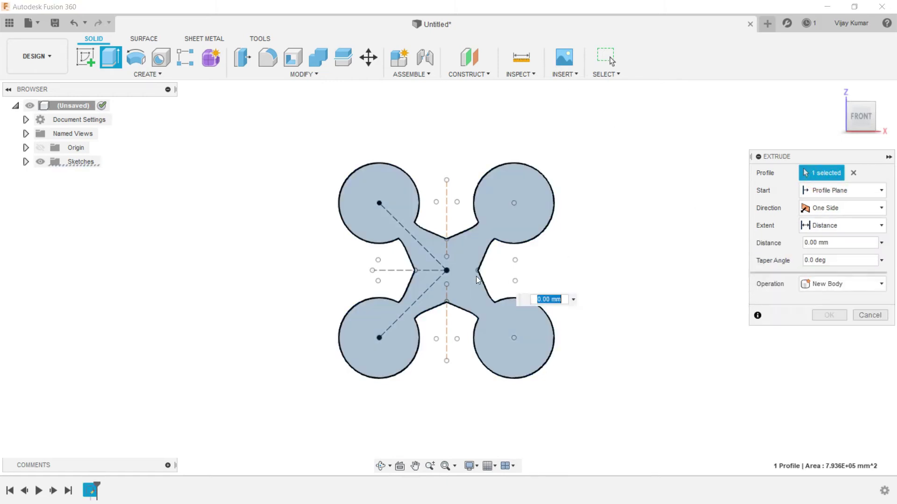
left_click(380, 466)
left_click_drag(441, 337, 457, 267)
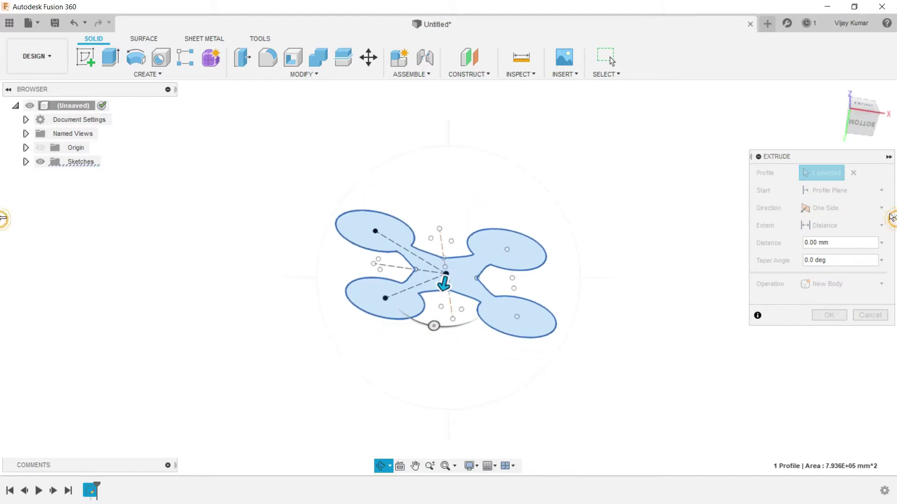
right_click(645, 209)
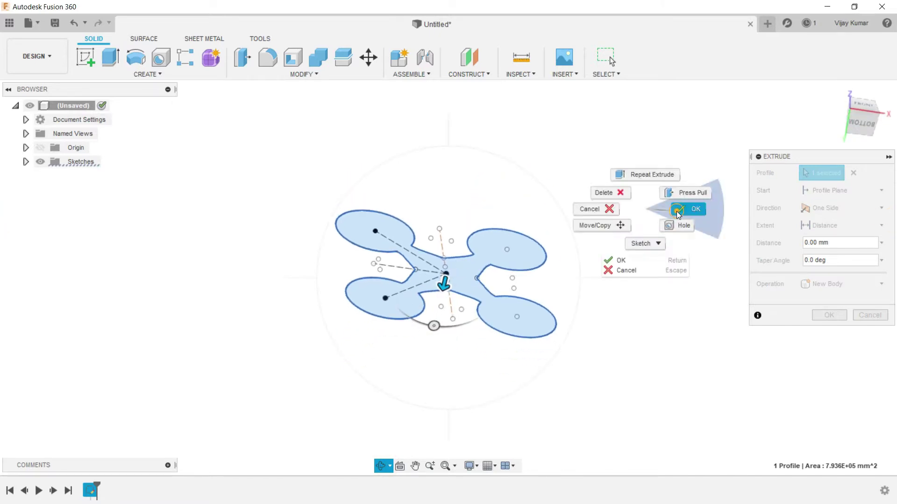
left_click(679, 209)
Extrude the profile symmetrically 120 mm with a −15° taper as a new body
left_click(817, 207)
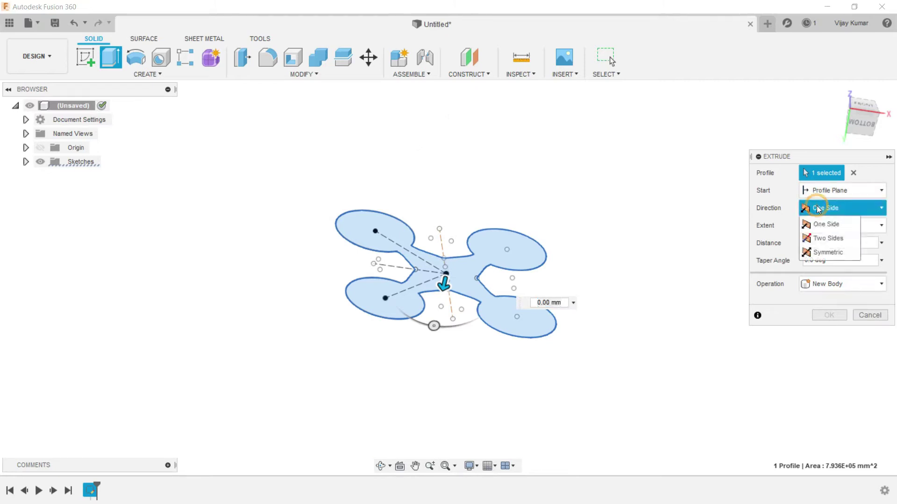
left_click(824, 250)
type("16")
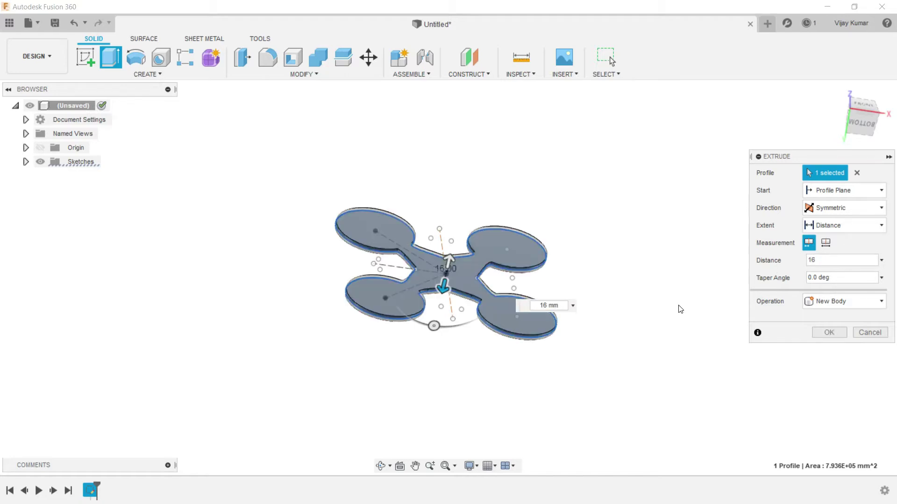
type("0")
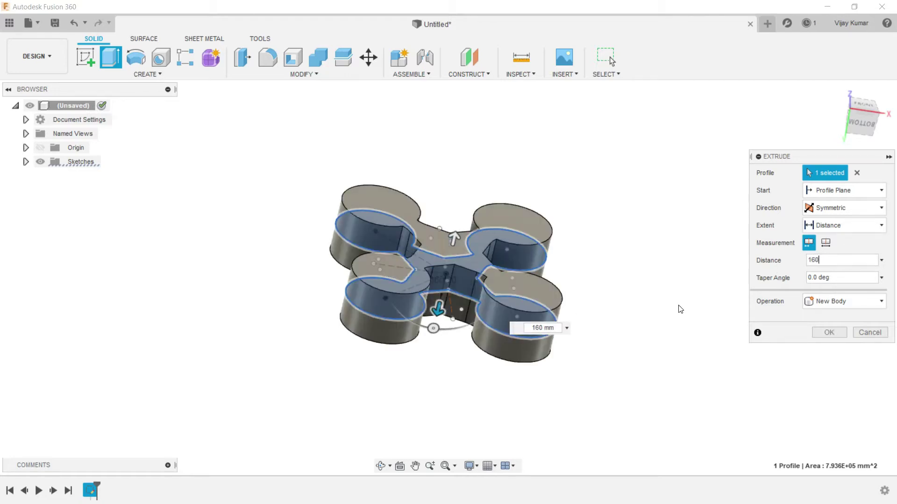
left_click(835, 275)
type("15")
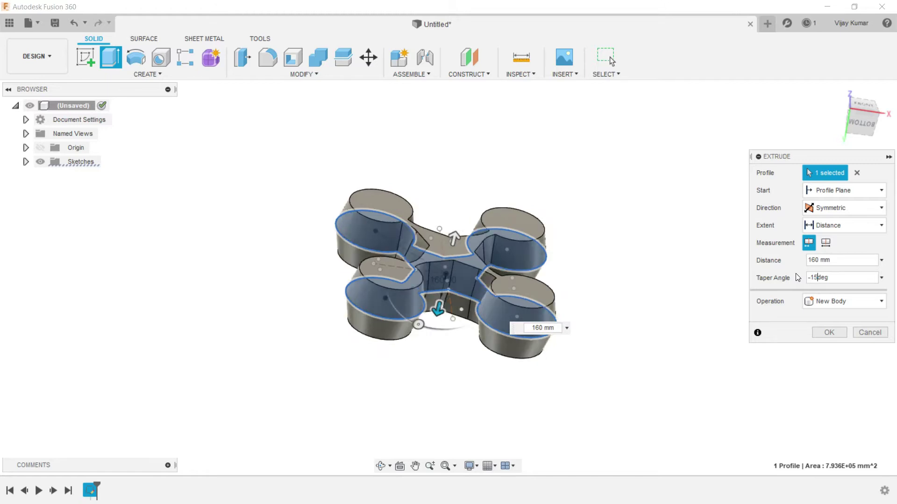
left_click(841, 260)
type("120")
key("Return")
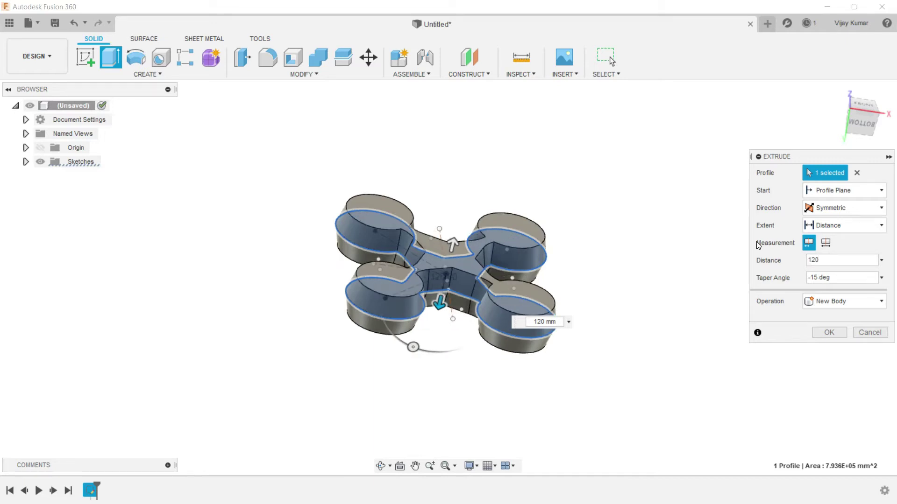
left_click(824, 332)
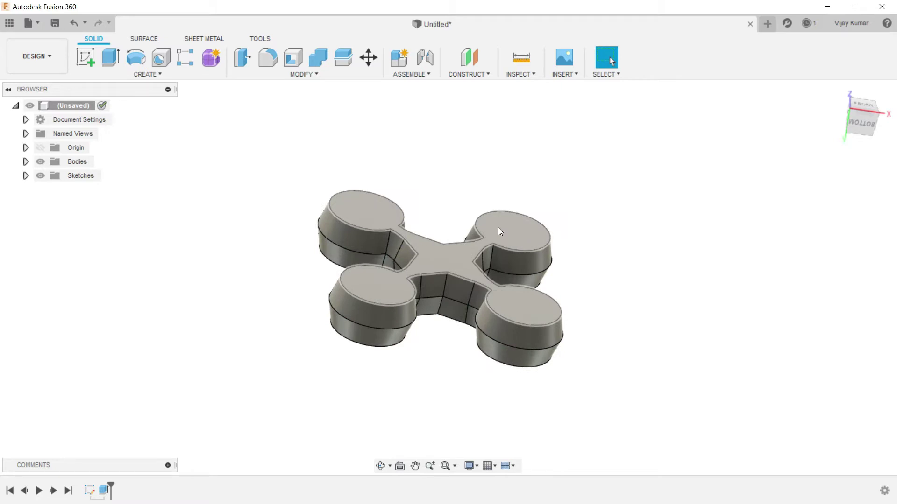
Edit the extrude feature to change its symmetric distance from 120 mm to 80 mm
scroll(498, 230, "up", 1)
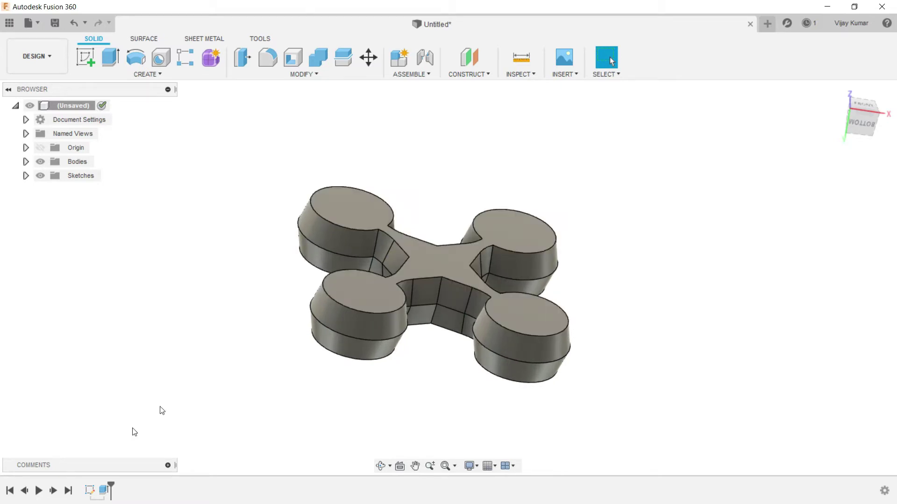
right_click(108, 494)
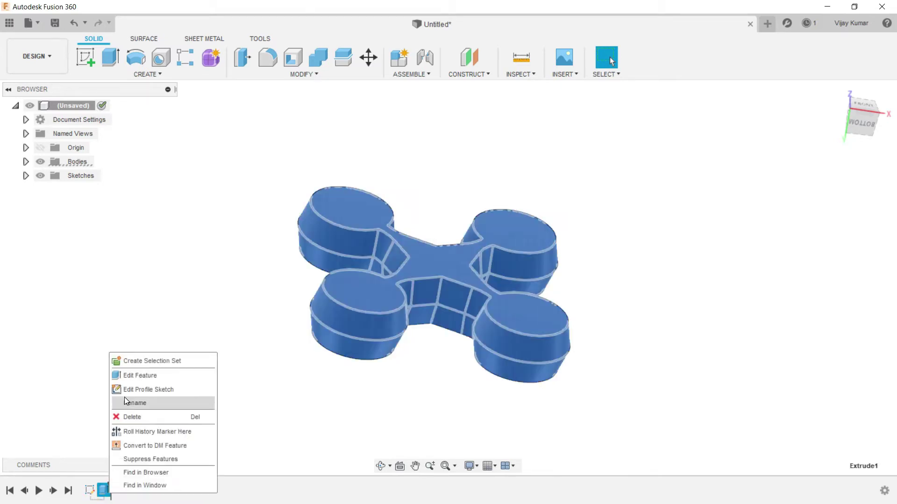
left_click(134, 376)
left_click(881, 260)
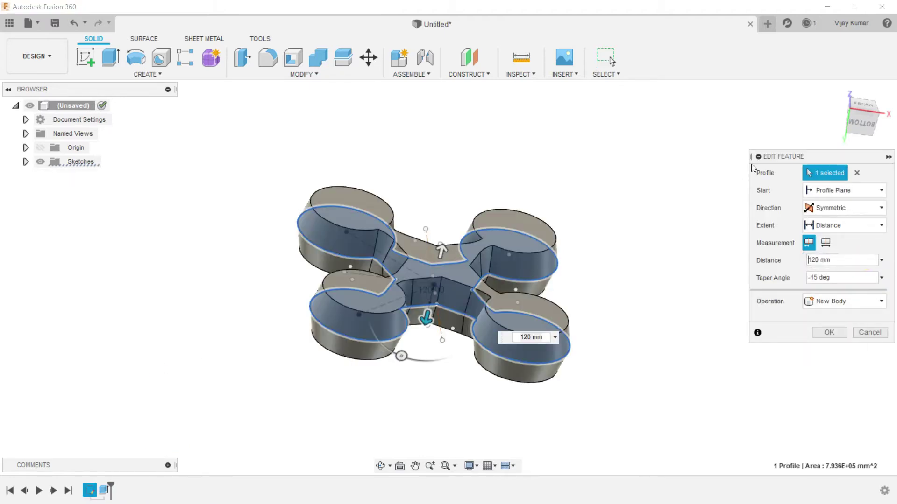
left_click(811, 260)
type("0")
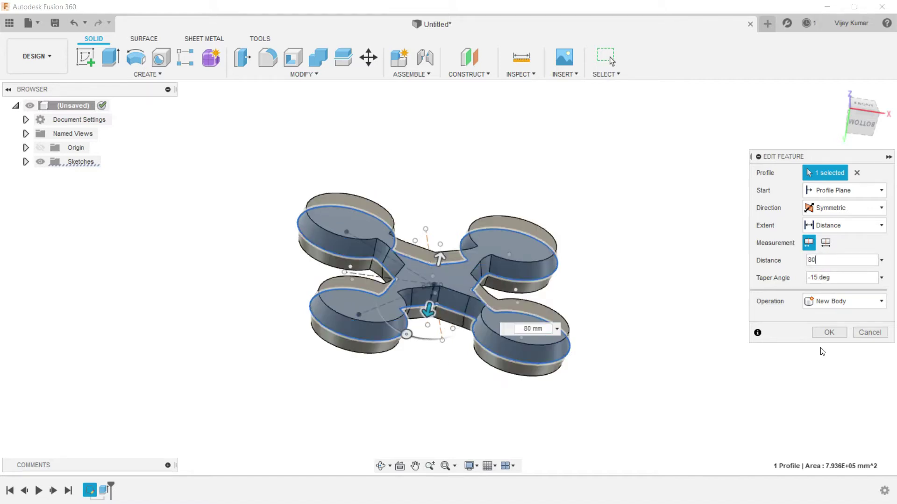
left_click(815, 336)
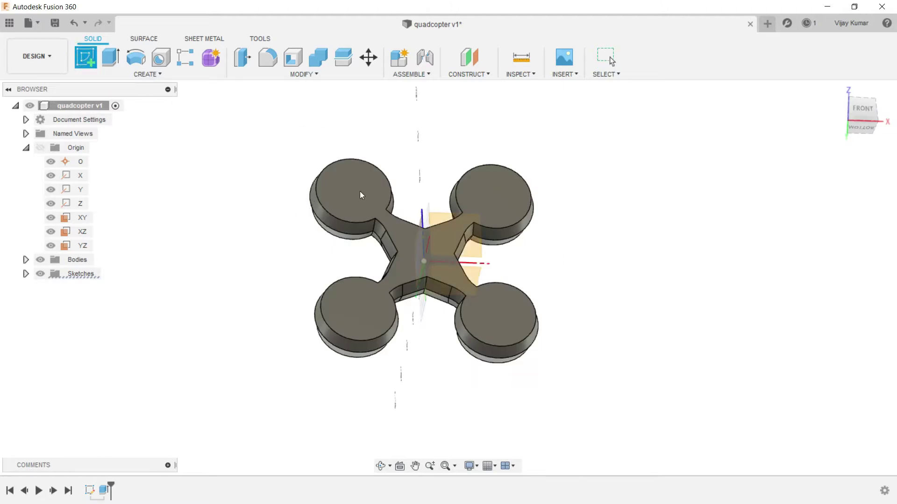
Start a sketch on the frame's top face with a diagonal line from the centre toward the upper-left ring
left_click(361, 195)
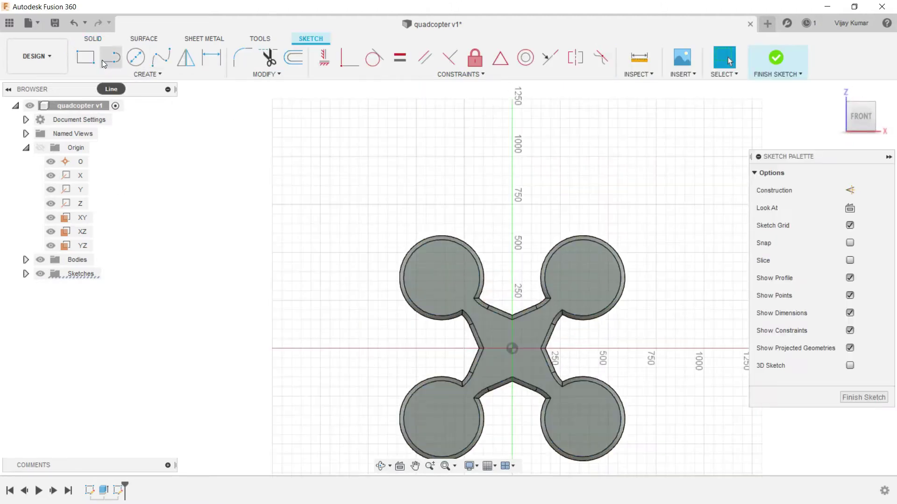
left_click(104, 64)
left_click(511, 348)
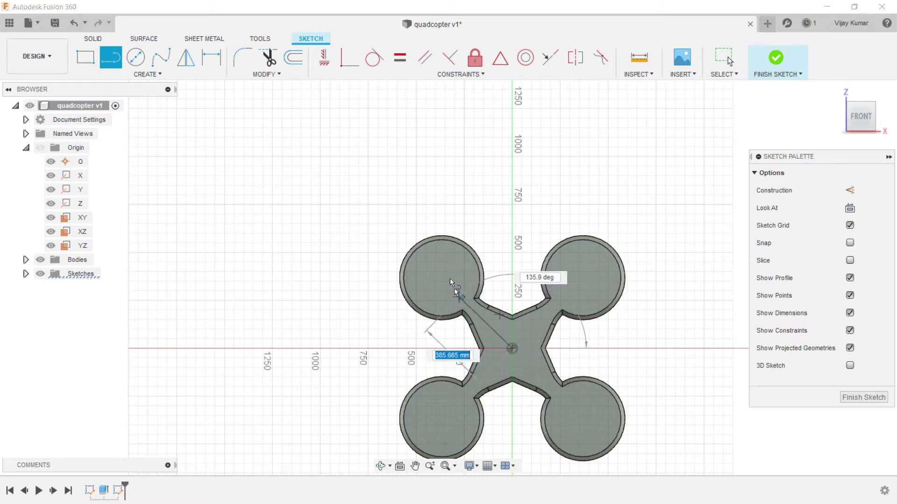
left_click(394, 215)
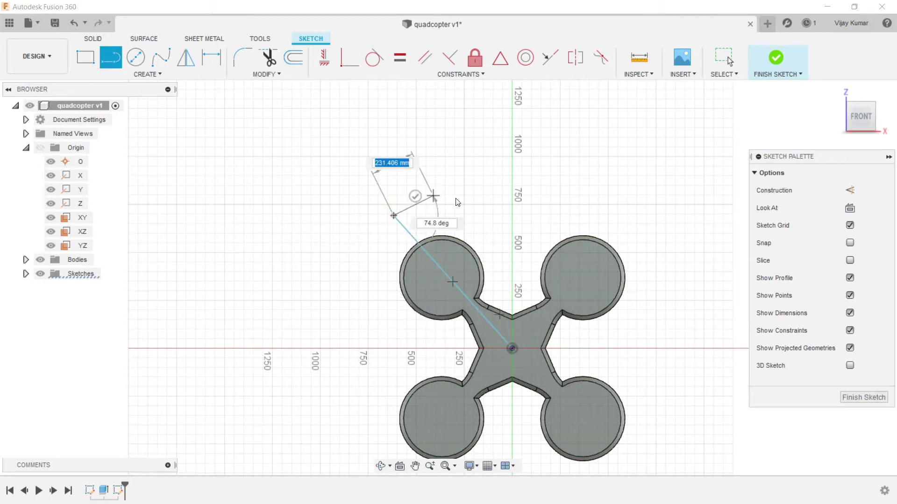
key("Escape")
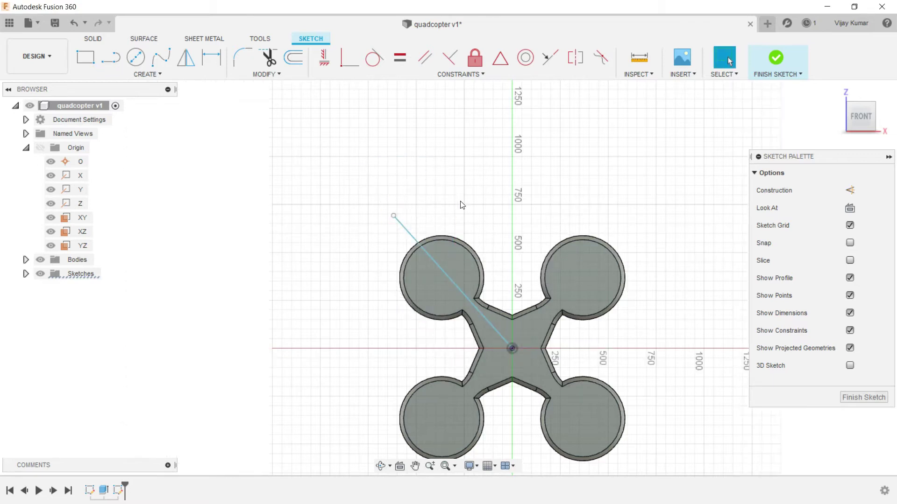
Draw a vertical line straight up from the frame centre
left_click(111, 58)
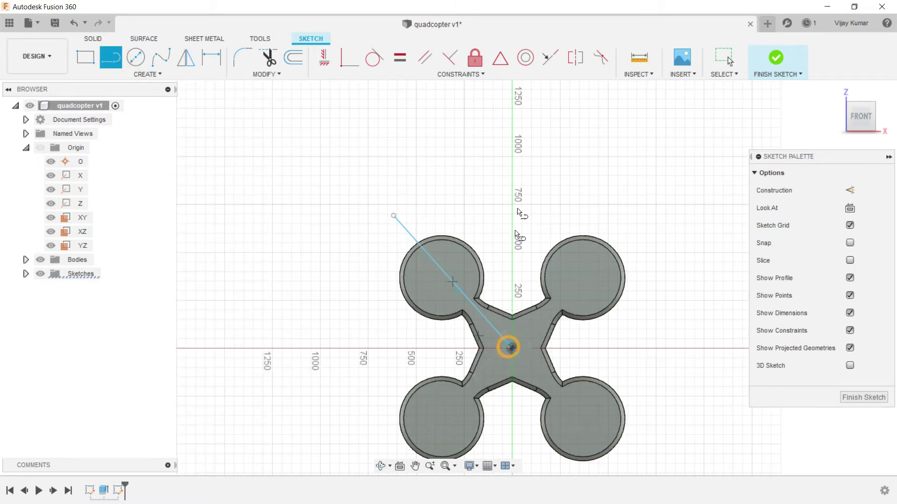
left_click(513, 173)
right_click(515, 171)
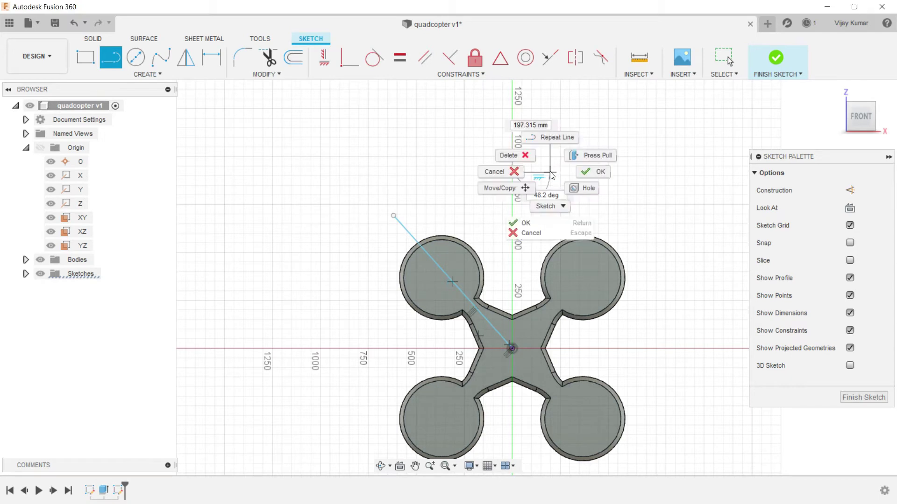
key("Escape")
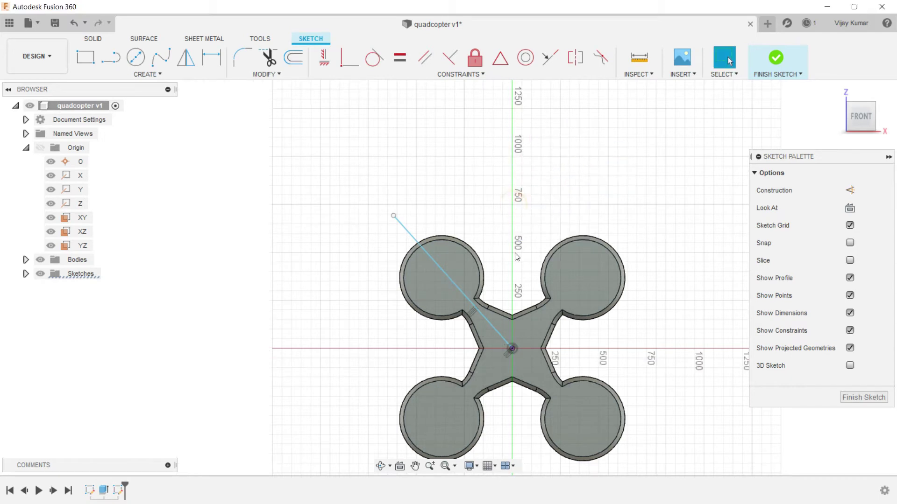
left_click(86, 58)
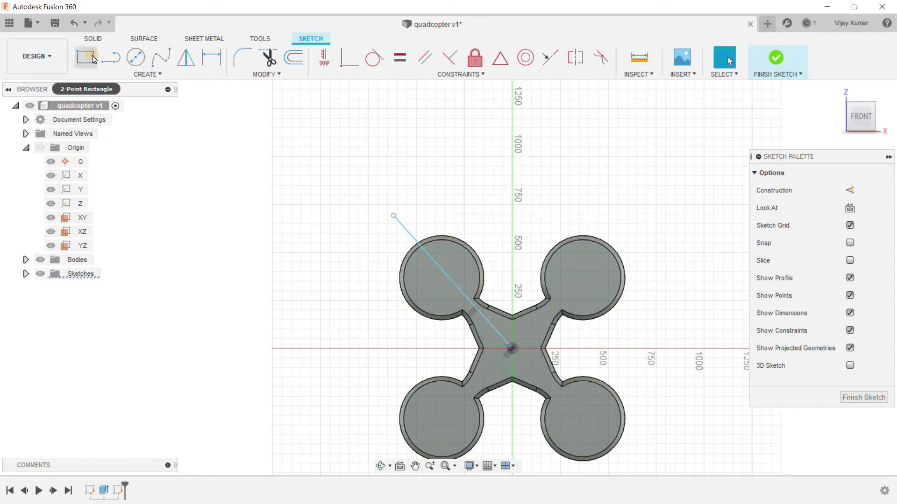
left_click(108, 61)
left_click(512, 348)
left_click(512, 174)
right_click(548, 173)
left_click(588, 180)
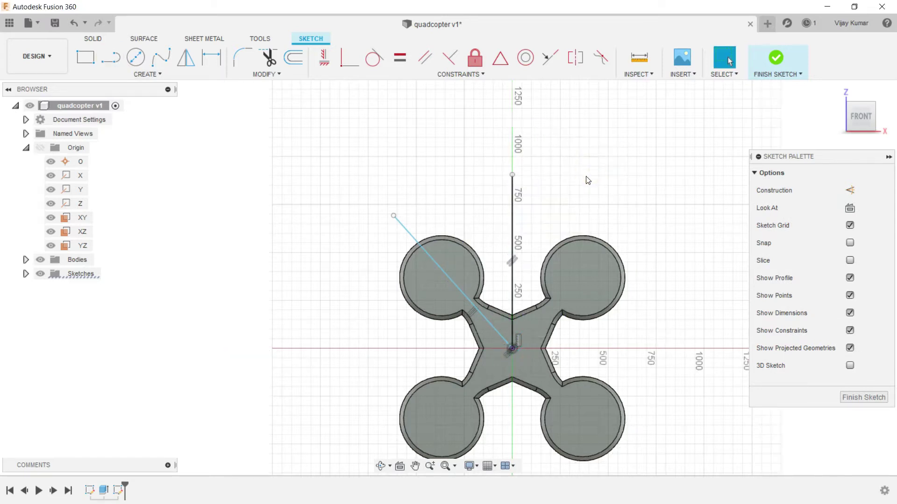
Convert both the vertical and the diagonal lines to construction lines
left_click(512, 201)
left_click(849, 190)
left_click(612, 192)
left_click(425, 246)
left_click(850, 190)
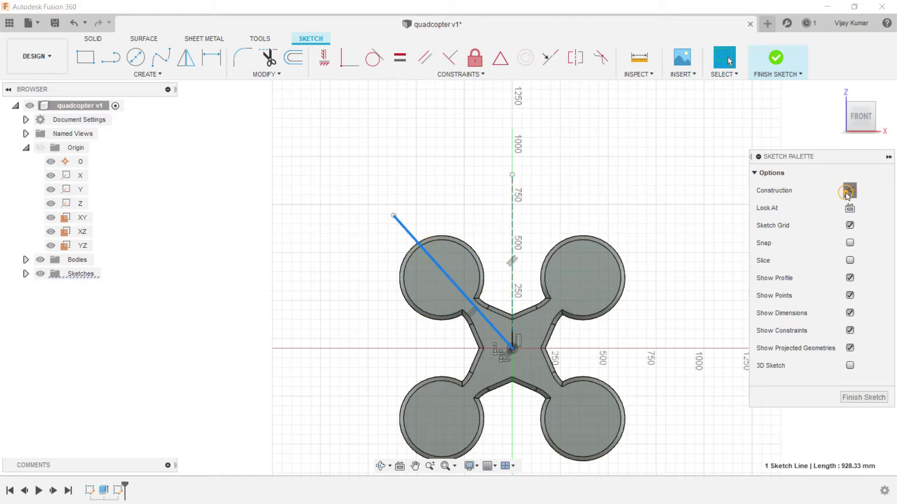
left_click(631, 194)
Dimension the angle between the vertical and diagonal construction lines at 45°
left_click(217, 58)
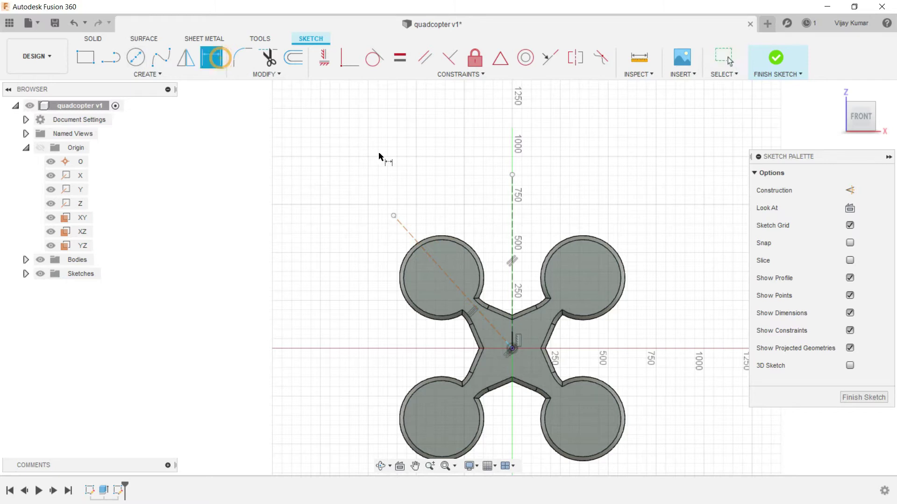
left_click(511, 221)
left_click(413, 237)
left_click(427, 207)
type("45")
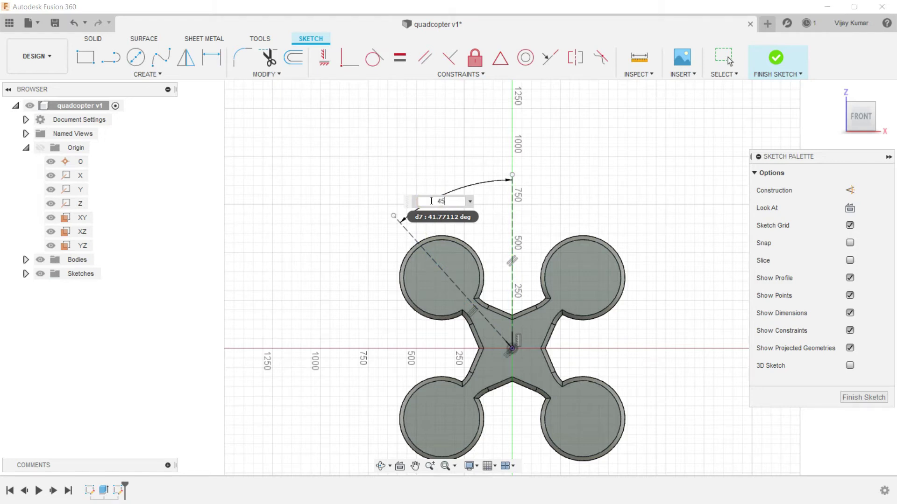
key("Return")
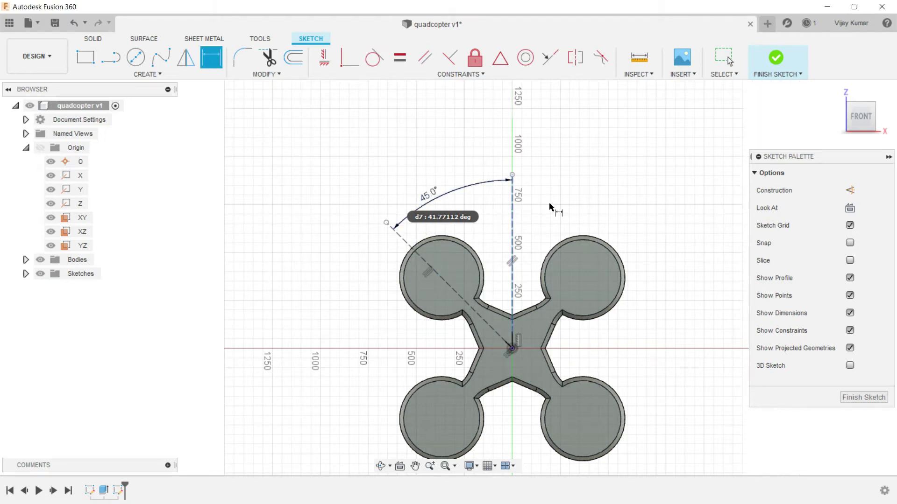
right_click(565, 187)
left_click(629, 232)
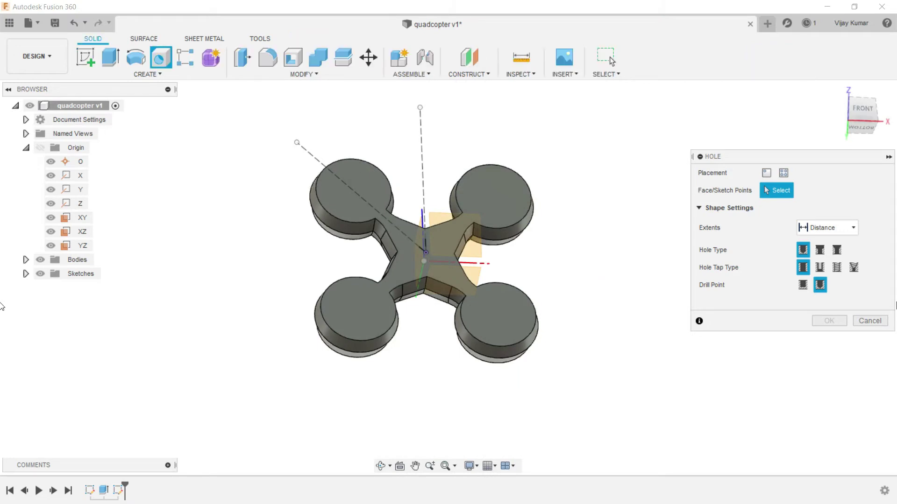
Cancel the hole and turn the 45° diagonal line back into regular sketch geometry
left_click(875, 327)
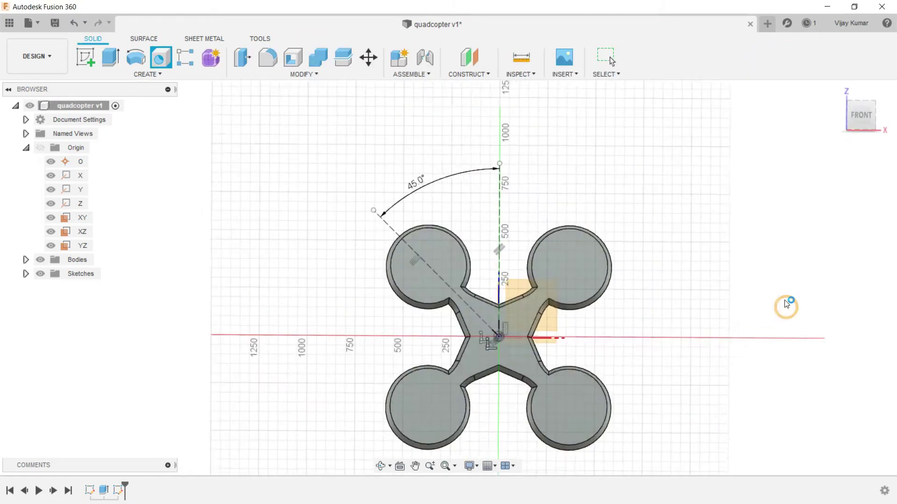
scroll(533, 367, "up", 1)
scroll(537, 369, "down", 3)
scroll(542, 372, "up", 2)
scroll(549, 374, "up", 1)
left_click(463, 293)
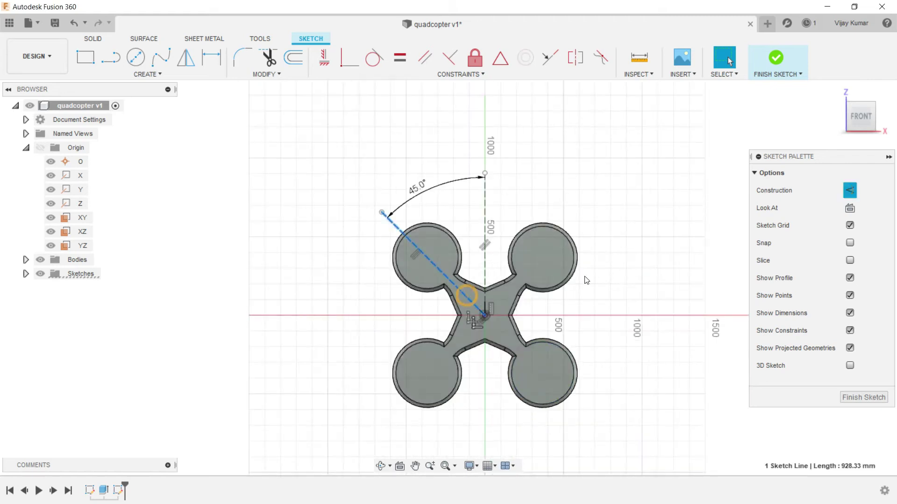
left_click(846, 191)
left_click(657, 207)
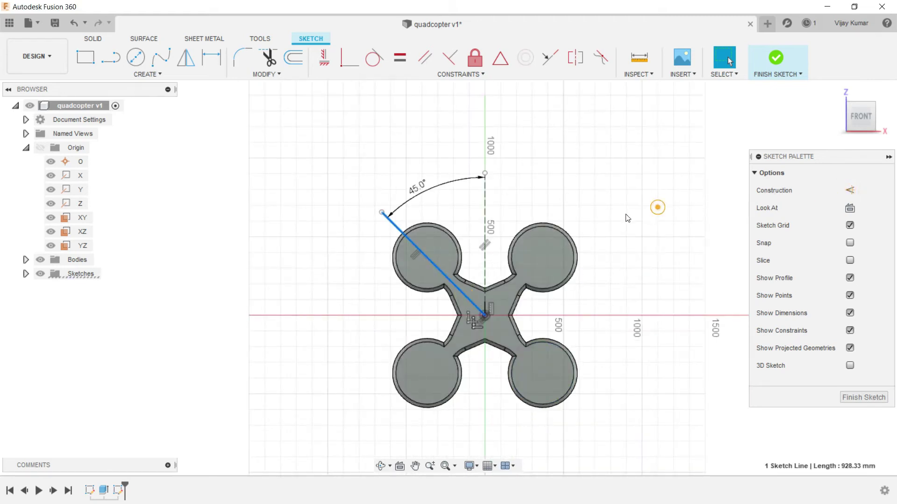
left_click(381, 466)
Finish the sketch and create an angled construction plane, Plane2, through the 45° diagonal line
mouse_move(399, 397)
left_mouse_down()
mouse_move(472, 306)
mouse_move(466, 272)
left_mouse_up()
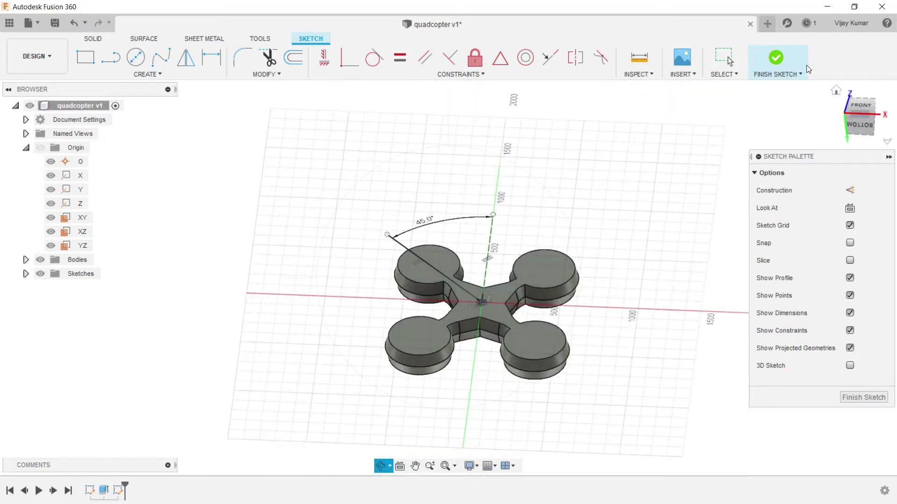
left_click(788, 63)
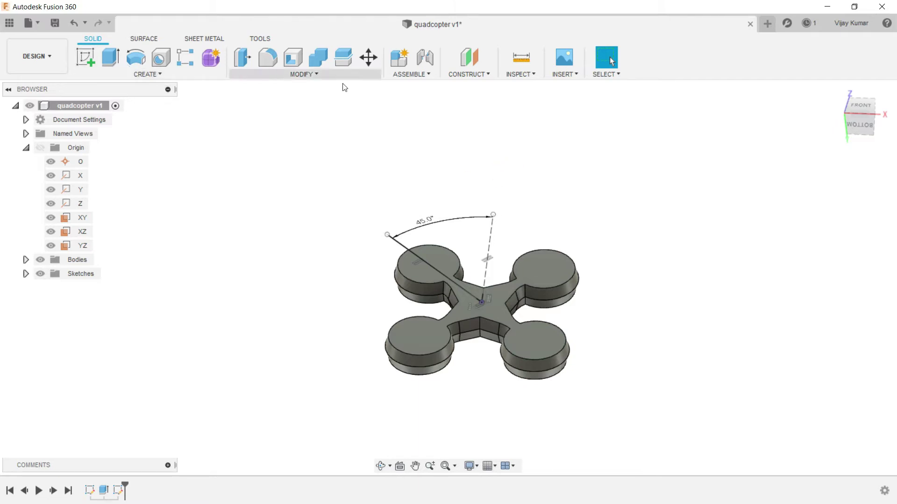
left_click(480, 75)
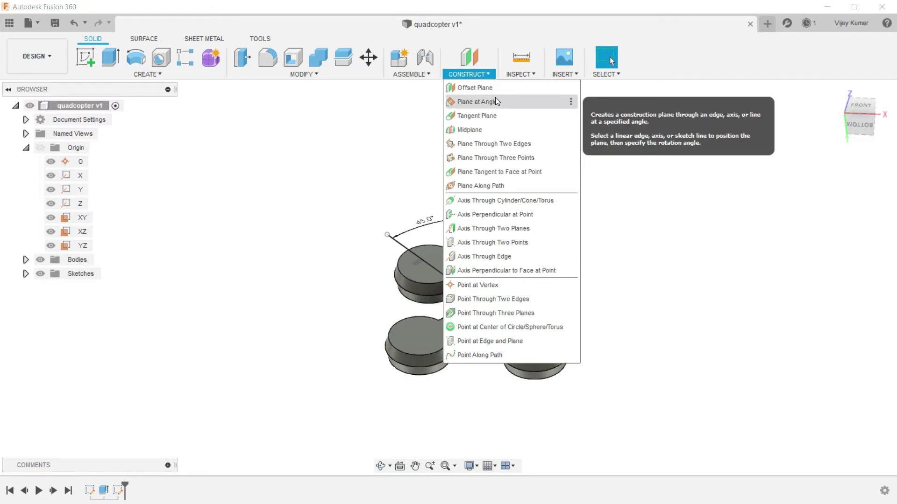
left_click(496, 102)
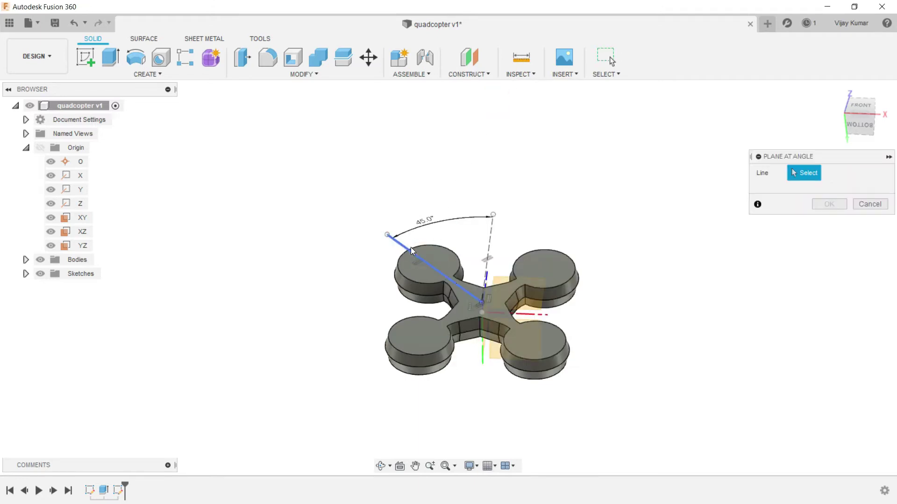
left_click(413, 254)
left_click(828, 222)
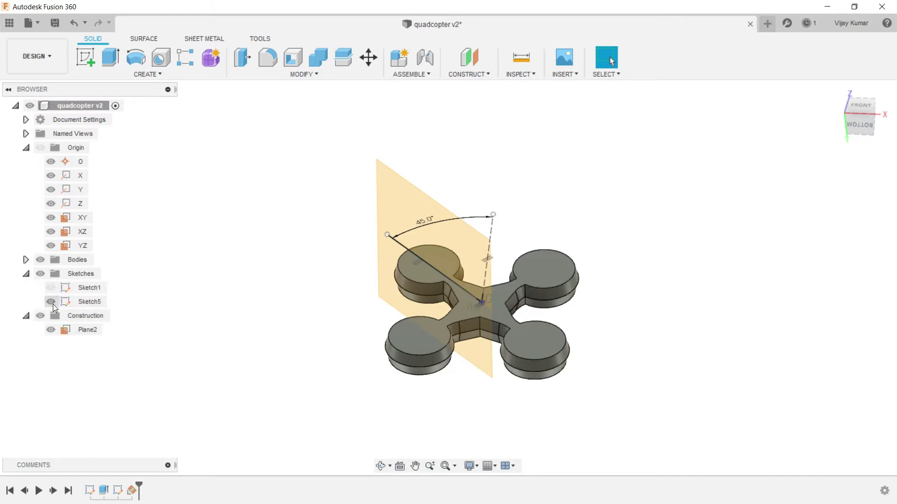
Hide Sketch5's lines and select Plane2
left_click(51, 303)
left_click(231, 270)
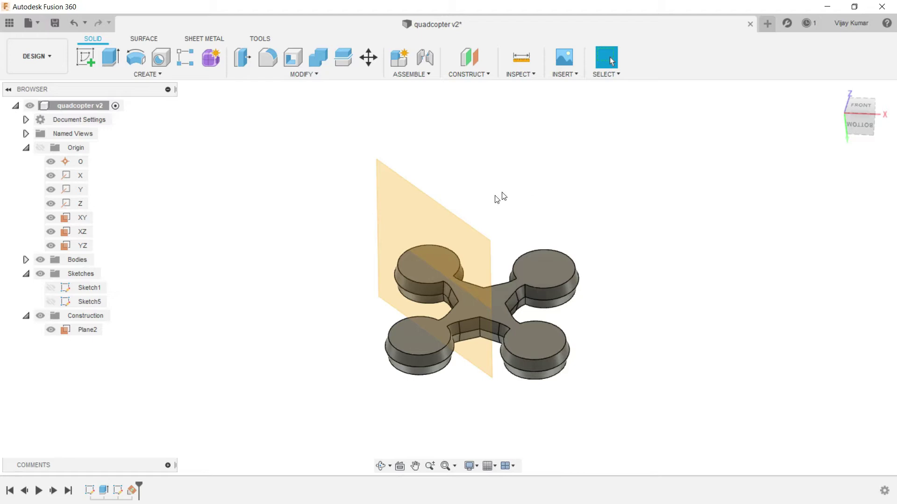
left_click(430, 220)
Start Sketch6 on Plane2 and tilt and zoom the view onto the frame arm's side
left_click(94, 61)
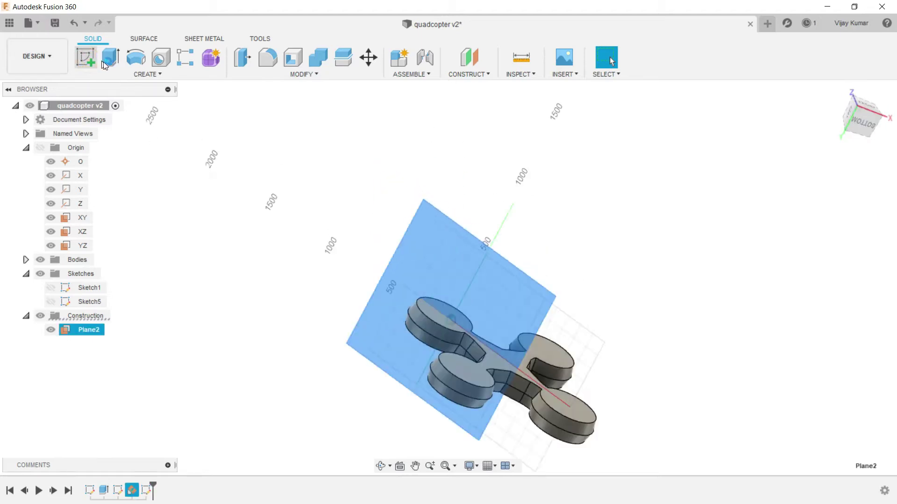
scroll(403, 310, "down", 3)
scroll(395, 381, "up", 2)
scroll(401, 350, "up", 1)
scroll(405, 333, "up", 2)
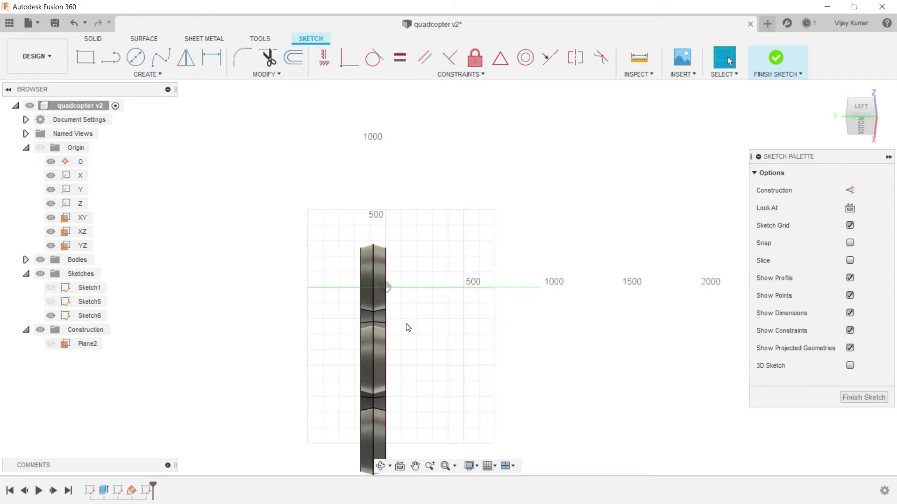
left_click(390, 466)
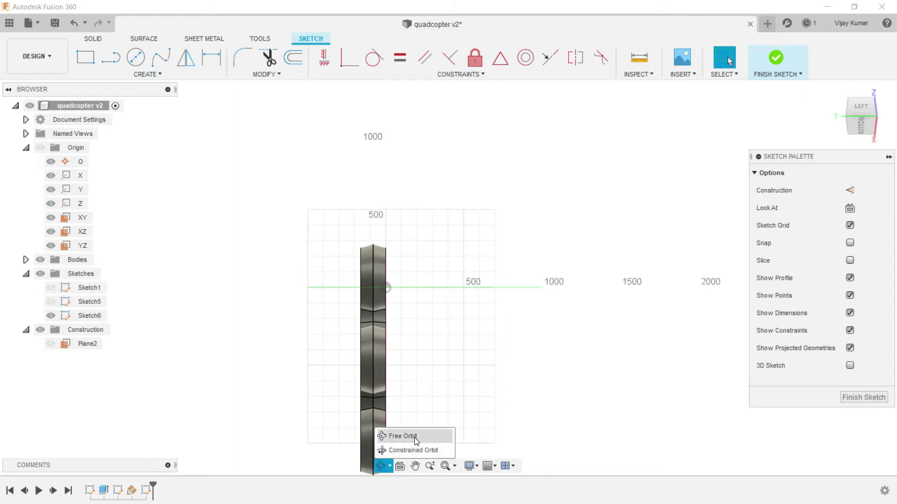
left_click(403, 435)
left_click(393, 466)
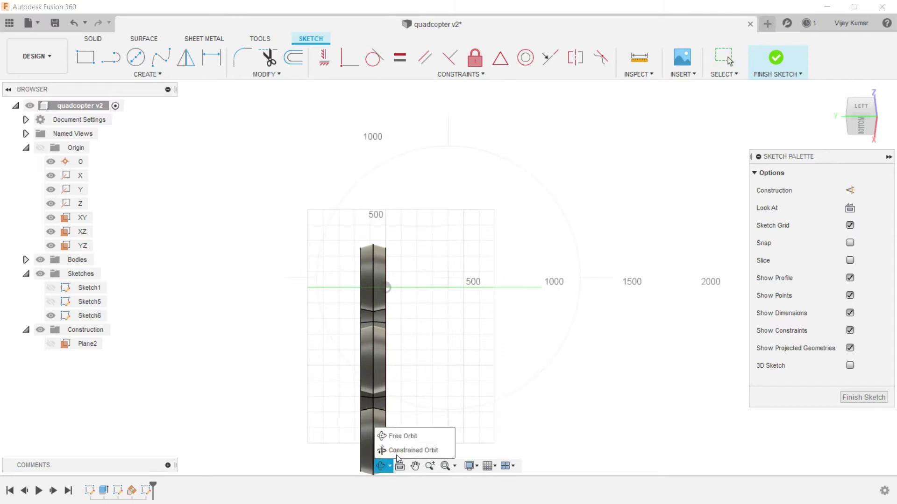
mouse_move(488, 406)
left_mouse_down()
mouse_move(325, 342)
mouse_move(350, 310)
left_mouse_up()
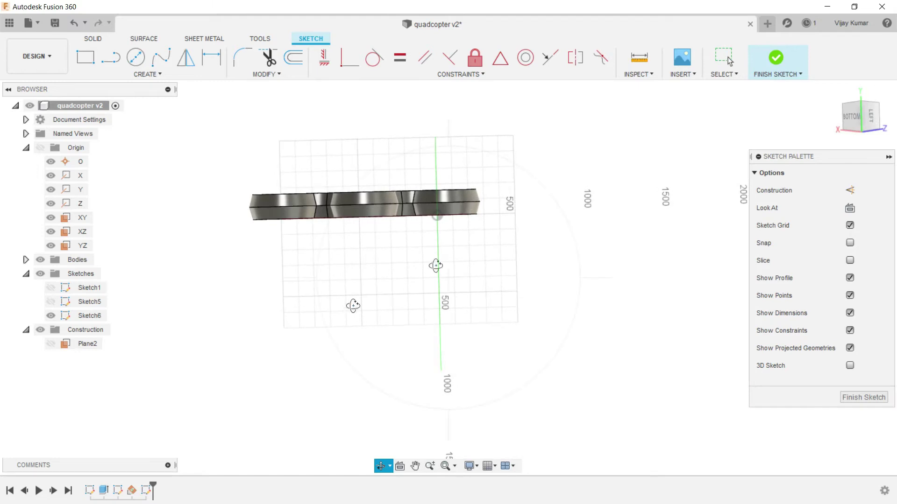
scroll(469, 188, "up", 2)
scroll(469, 189, "up", 3)
right_click(644, 128)
key("Escape")
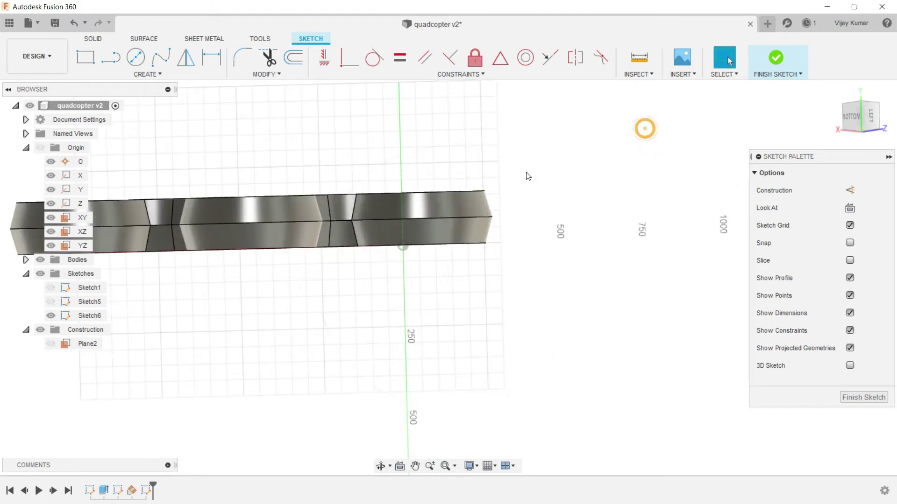
scroll(394, 187, "up", 2)
scroll(395, 187, "up", 1)
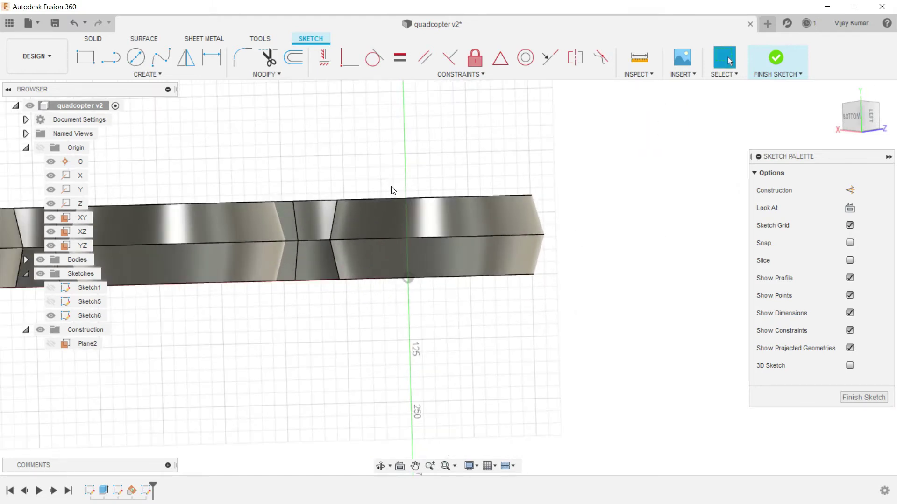
left_click(141, 77)
Draw a three-point arc along the arm's top edge, ending at the chamfer corner
left_click(202, 133)
scroll(356, 184, "down", 2)
scroll(290, 209, "up", 4)
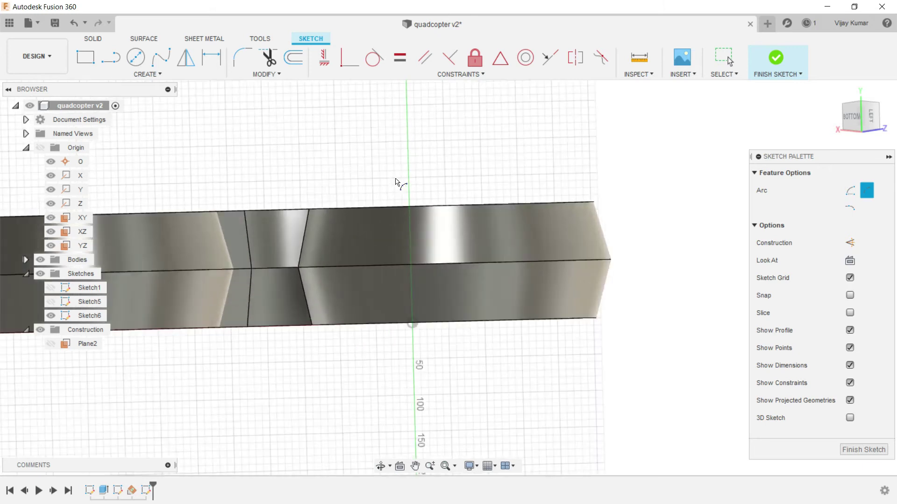
scroll(290, 213, "up", 2)
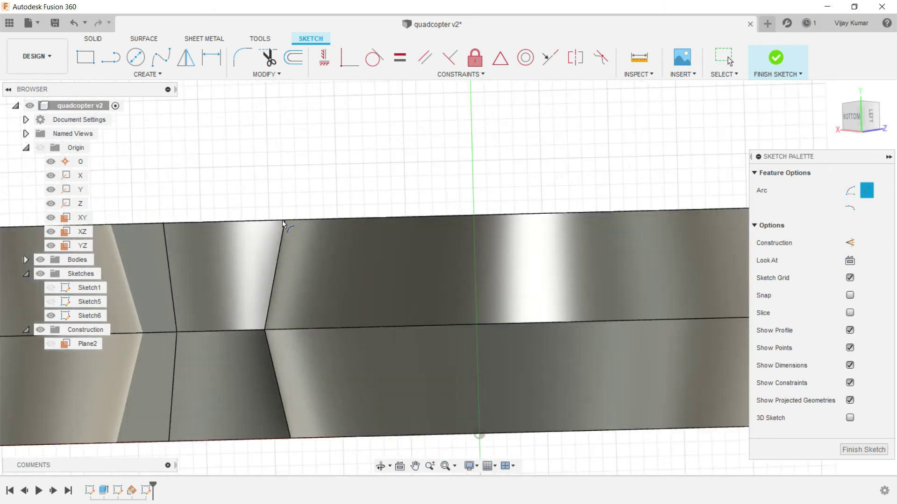
scroll(283, 220, "up", 2)
scroll(285, 219, "up", 1)
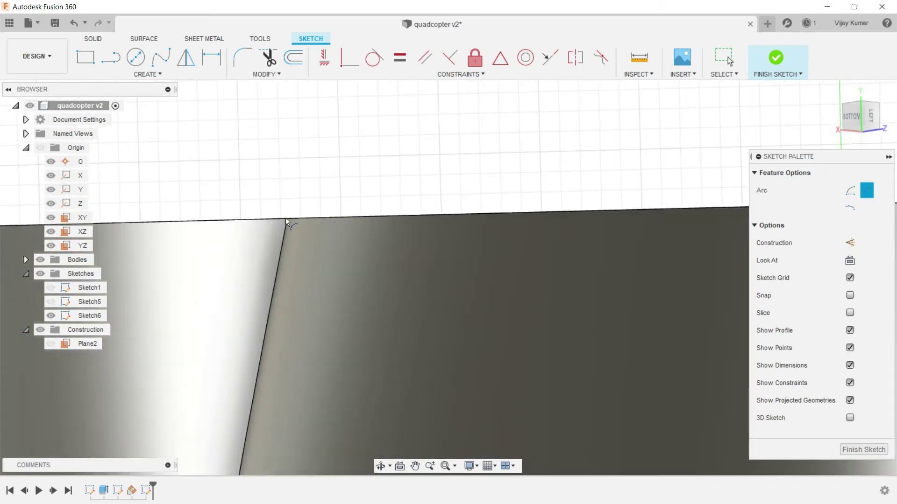
left_click(285, 217)
scroll(285, 218, "down", 5)
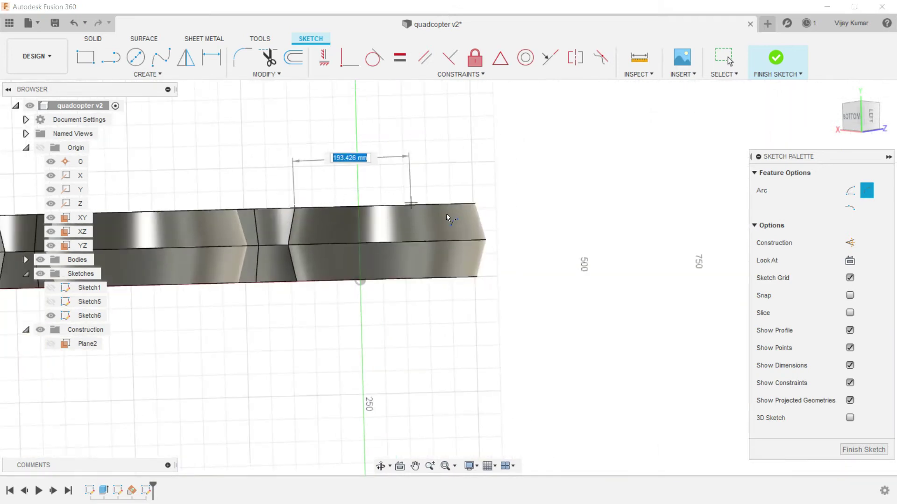
scroll(513, 232, "down", 1)
scroll(486, 234, "down", 1)
scroll(448, 238, "down", 2)
scroll(493, 224, "up", 2)
scroll(492, 225, "up", 2)
scroll(490, 238, "up", 2)
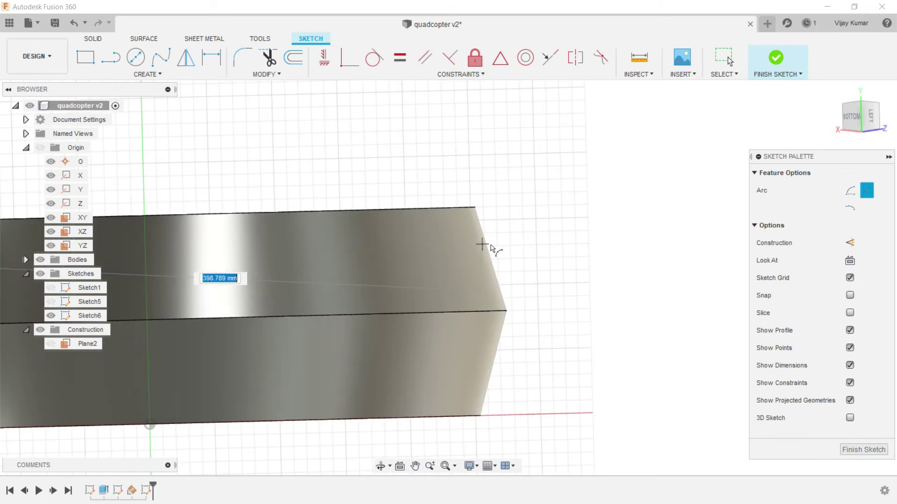
left_click(518, 300)
scroll(516, 297, "down", 2)
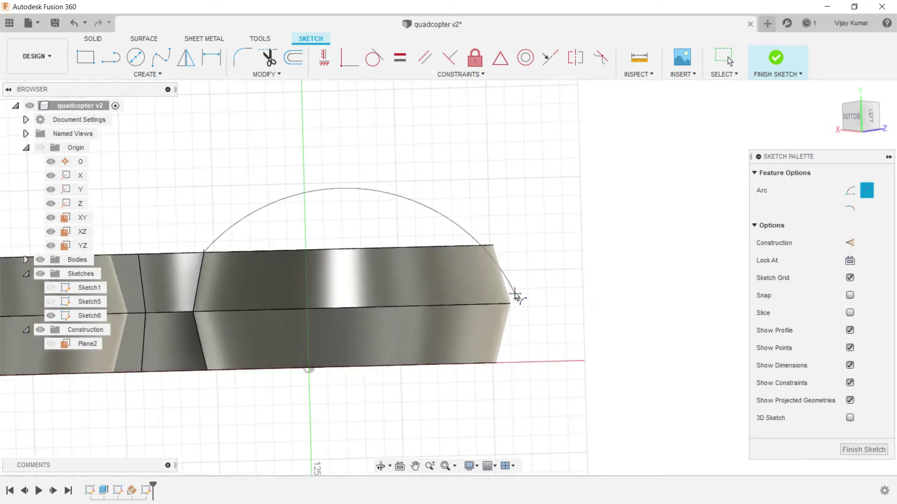
left_click(451, 282)
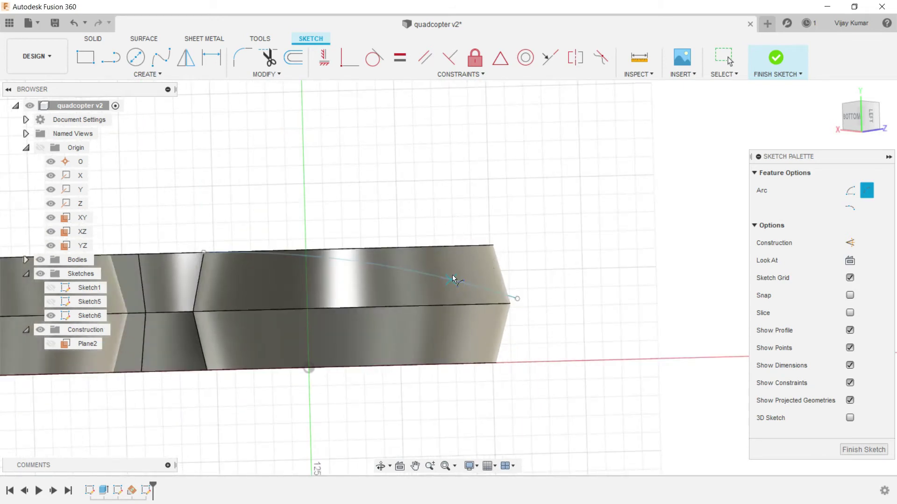
right_click(422, 211)
left_click(466, 209)
Reshape the arc to hug the arm's top edge, with its start on the edge corner
scroll(275, 255, "down", 1)
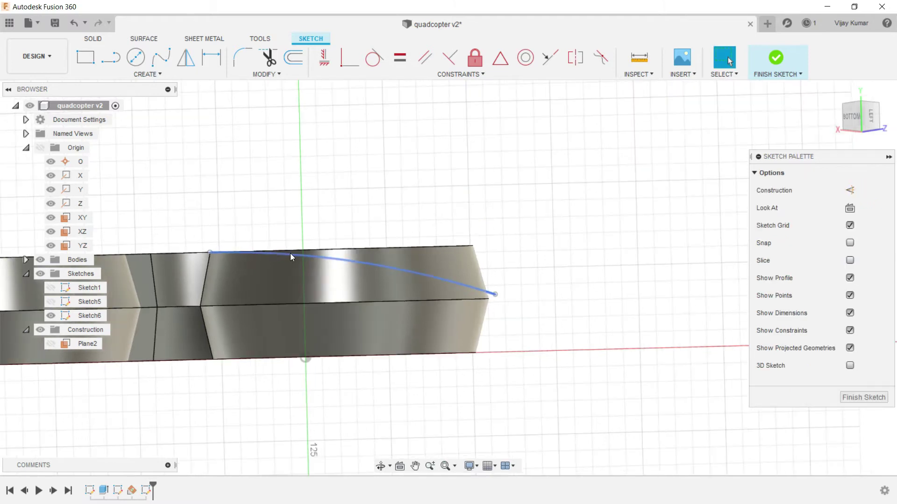
left_click(295, 261)
left_click_drag(297, 264, 300, 262)
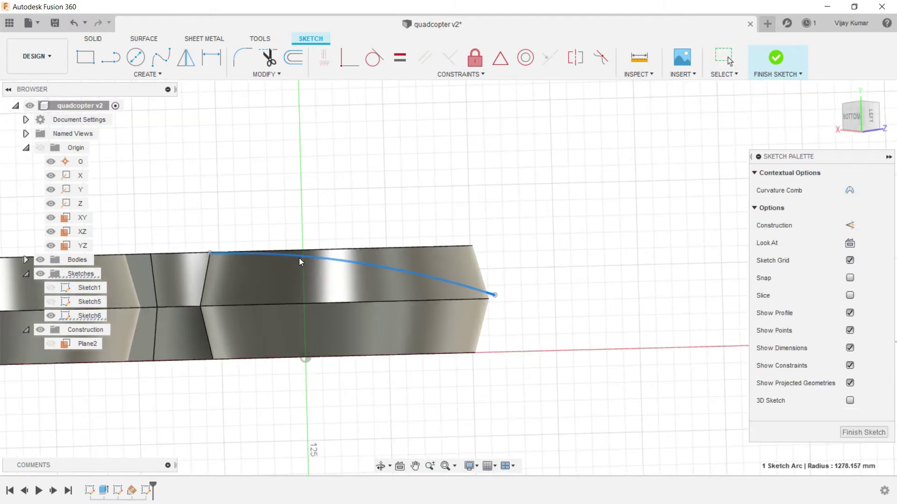
left_click(300, 232)
scroll(247, 261, "up", 5)
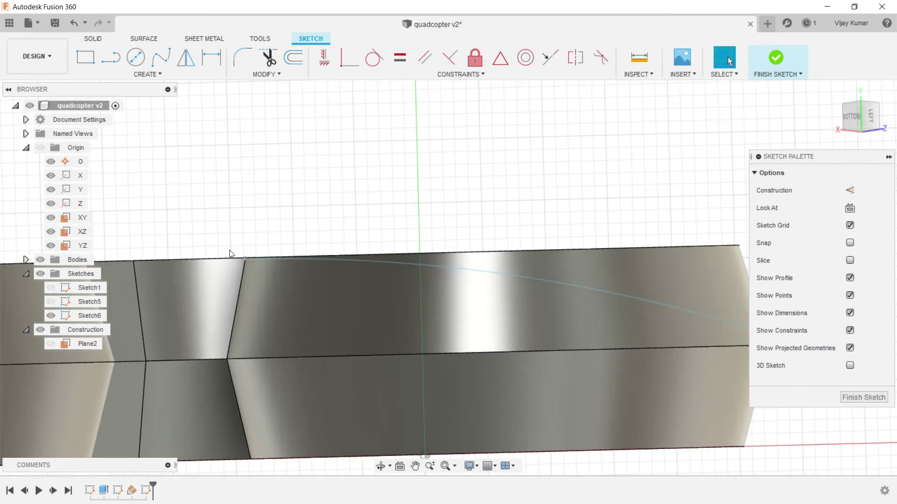
scroll(247, 261, "up", 2)
left_click(262, 264)
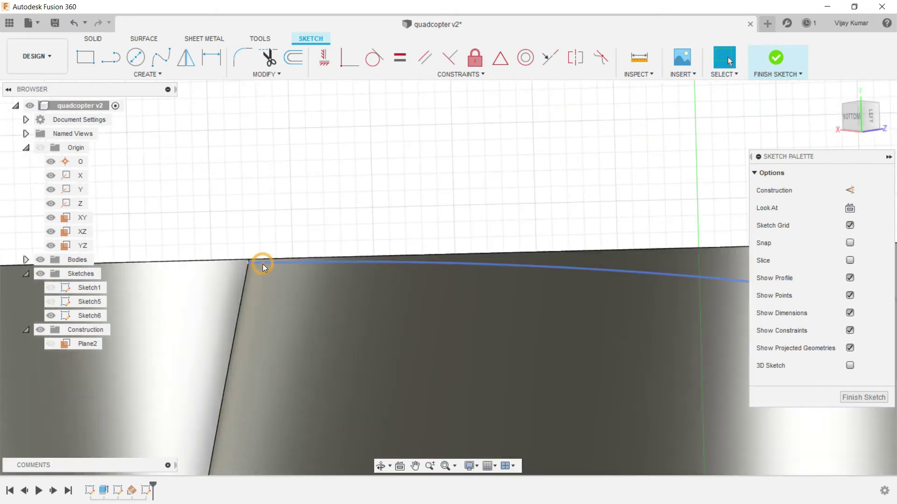
left_click_drag(262, 266, 263, 262)
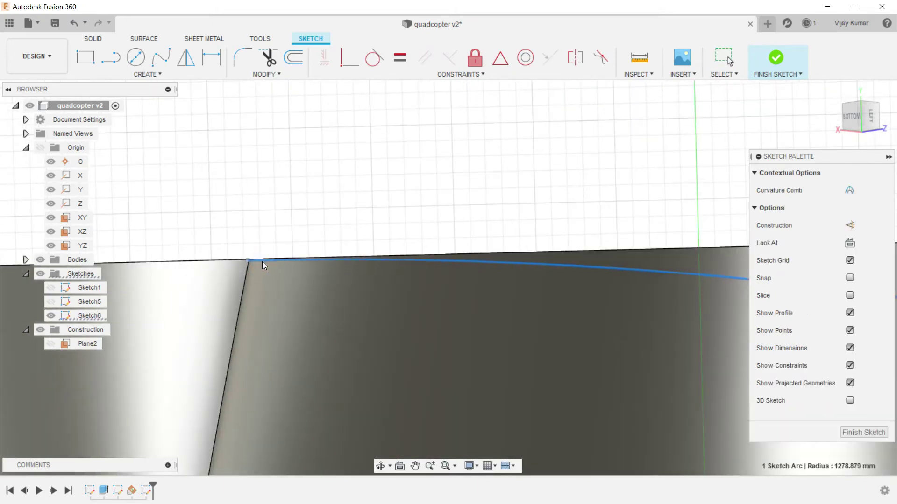
key("Escape")
scroll(272, 220, "down", 2)
scroll(272, 220, "down", 2)
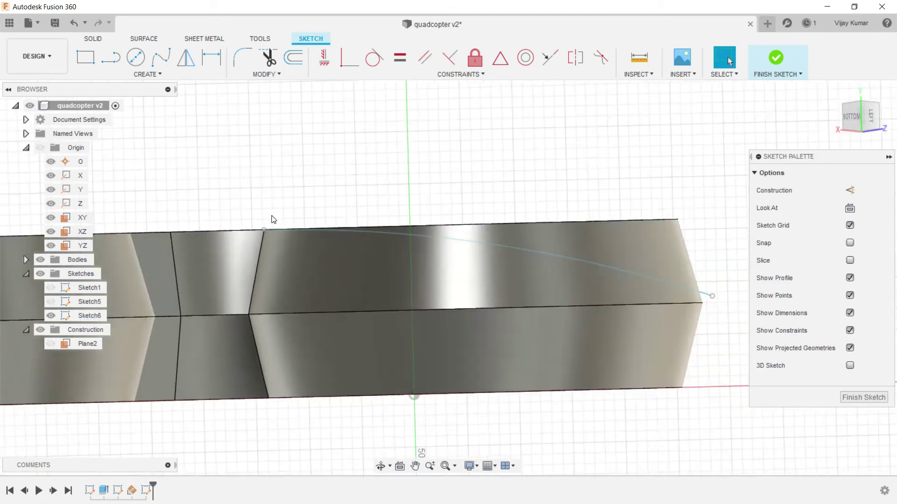
scroll(272, 220, "down", 2)
Close the profile with an upright line, a horizontal top line and a line to the arc's far end
key("l")
left_click(267, 223)
left_click(260, 176)
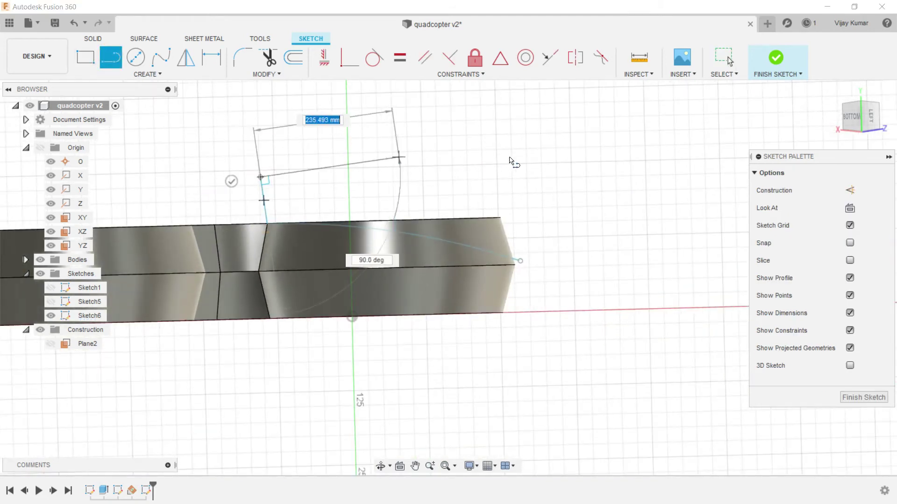
left_click(542, 175)
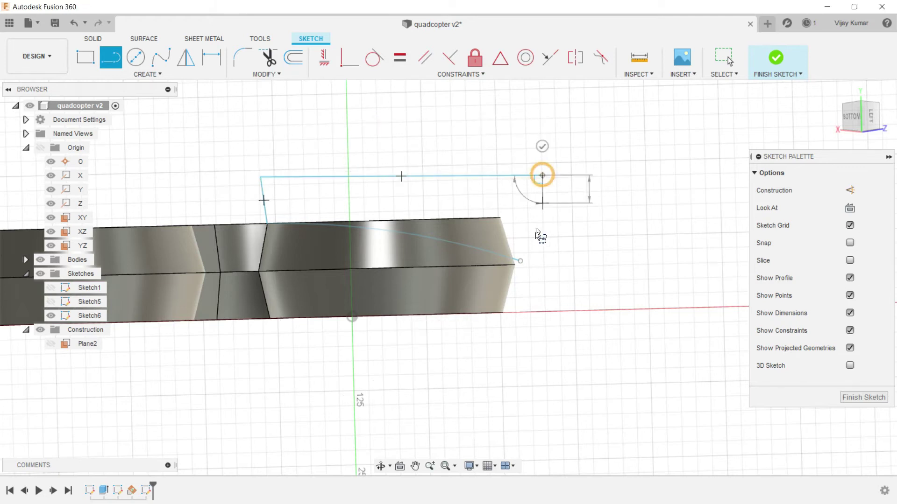
left_click(522, 259)
right_click(612, 217)
left_click(631, 217)
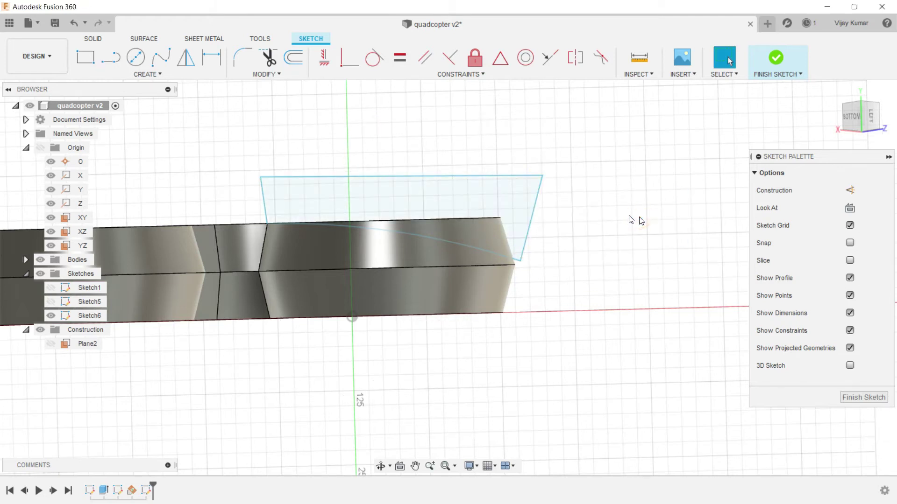
Finish Sketch6 and revolve the closed profile around the Y axis as a cut
left_click(86, 42)
left_click(135, 57)
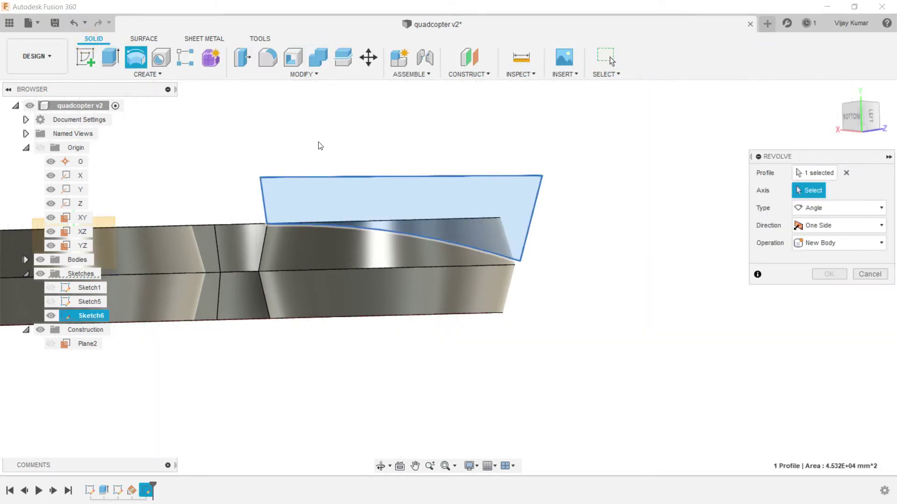
scroll(348, 200, "down", 2)
scroll(351, 192, "down", 1)
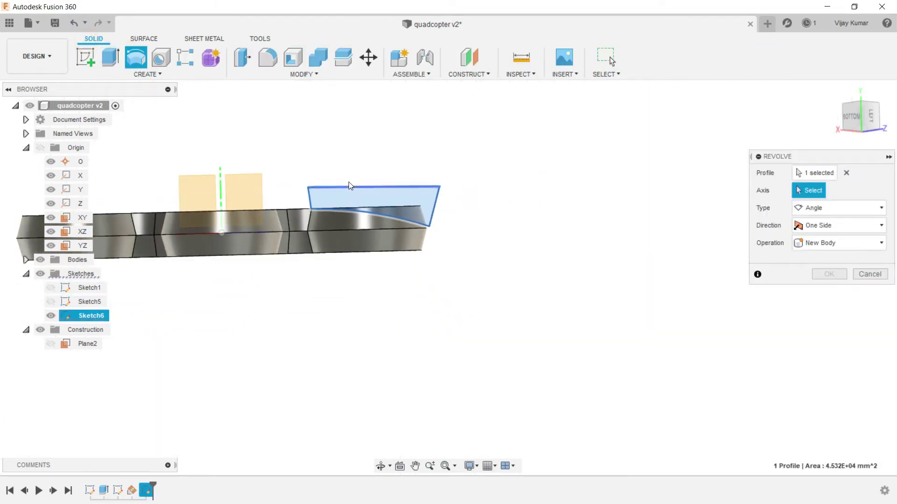
scroll(350, 183, "down", 1)
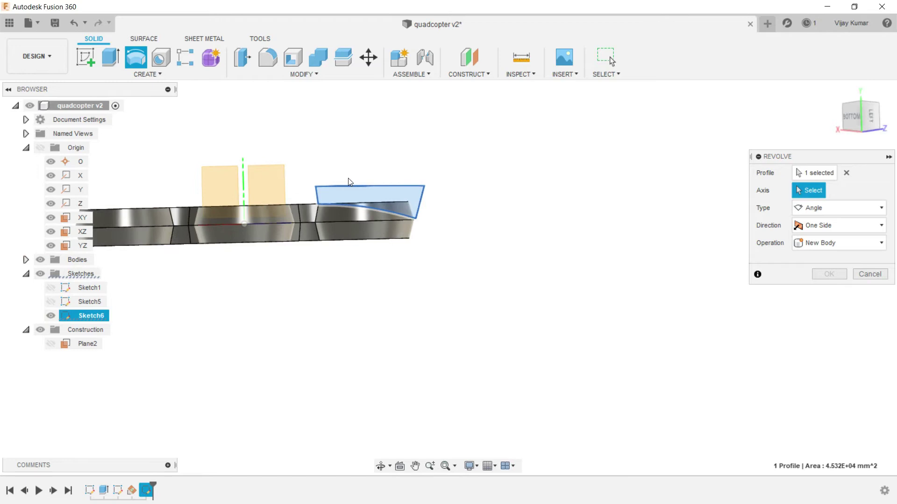
left_click(247, 186)
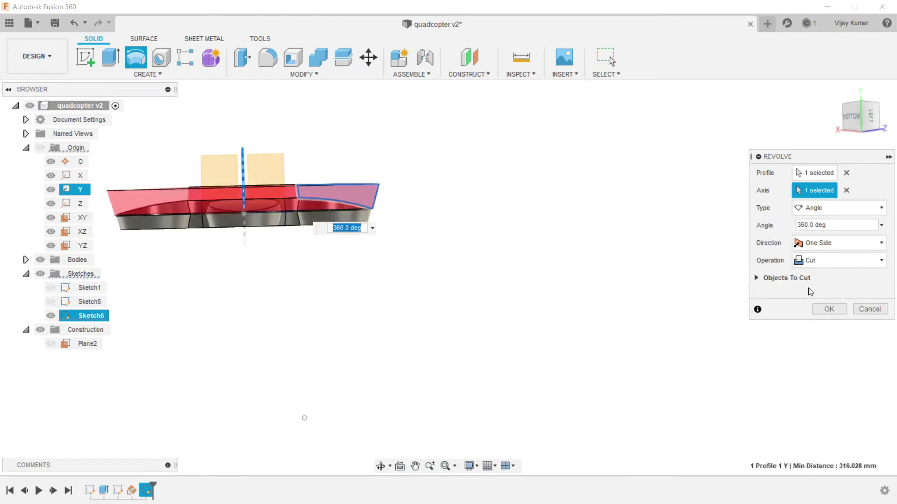
left_click(522, 255)
left_click(829, 310)
Free-orbit to an angled, tilted side view of the frame
scroll(608, 275, "down", 2)
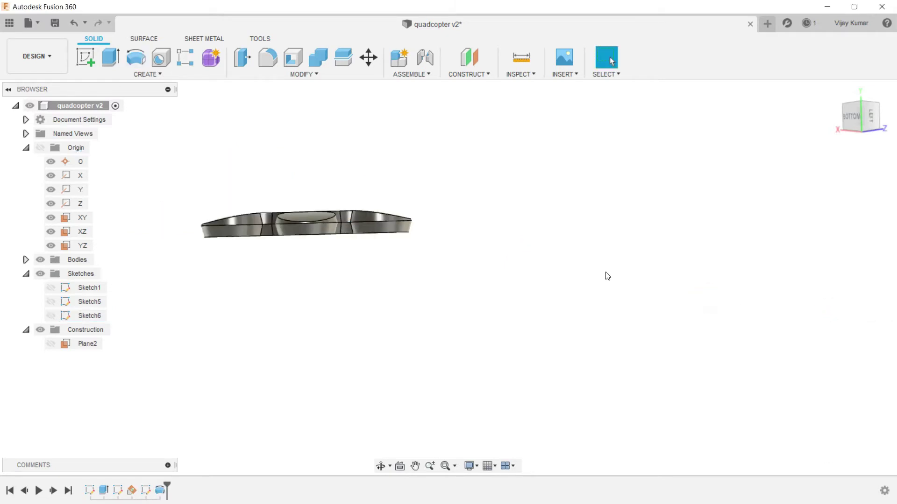
scroll(516, 253, "down", 2)
left_click(457, 317)
left_click(389, 465)
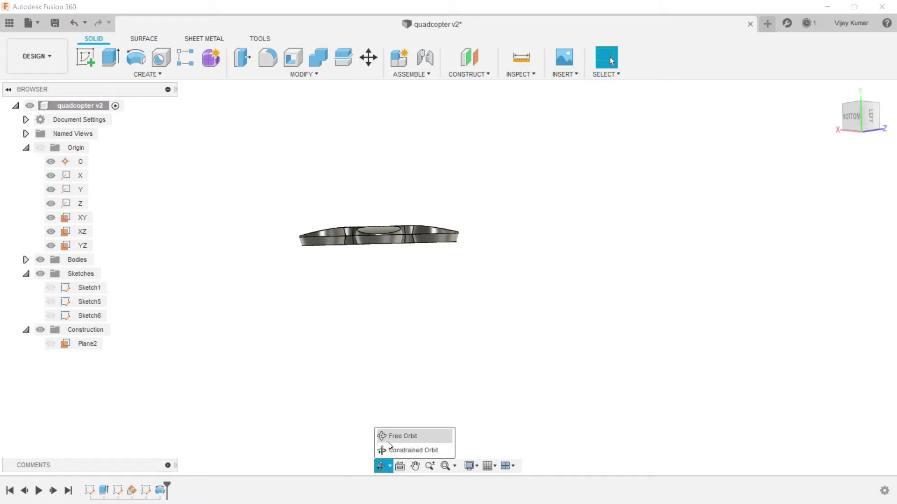
left_click(386, 435)
left_click_drag(424, 320, 417, 377)
mouse_move(390, 236)
left_mouse_down()
mouse_move(368, 246)
mouse_move(369, 262)
mouse_move(332, 230)
mouse_move(328, 238)
mouse_move(379, 233)
left_mouse_up()
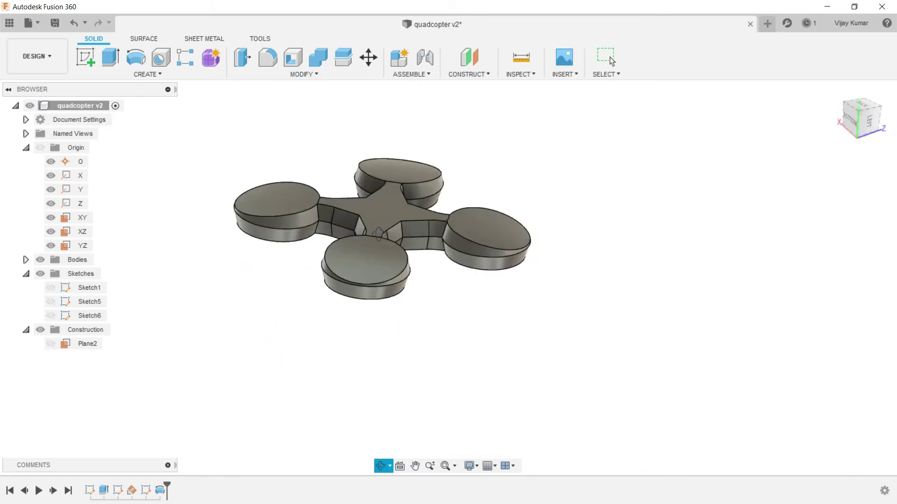
right_click(630, 147)
left_click(672, 149)
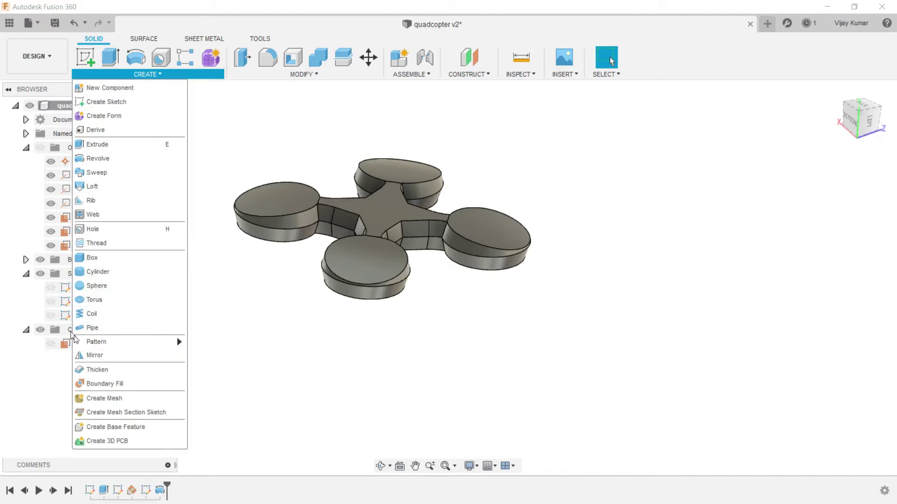
Mirror the Revolve1 feature across the XZ plane
left_click(95, 355)
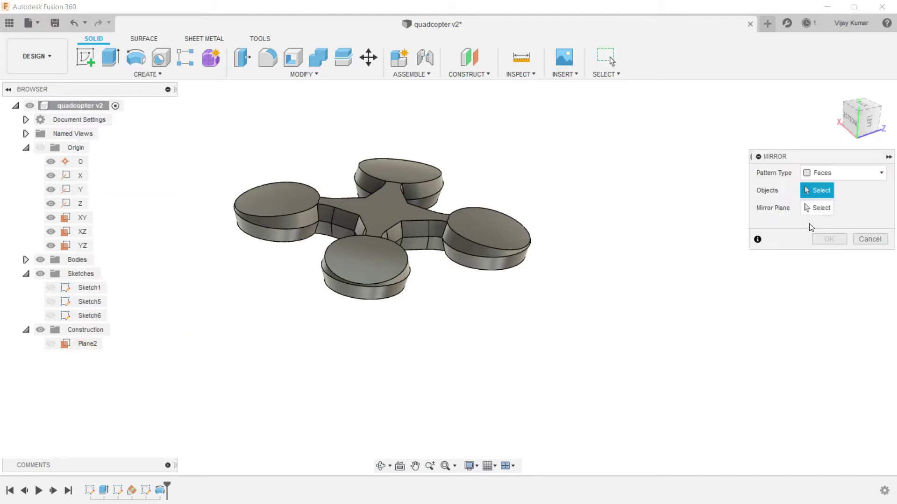
left_click(833, 175)
left_click(834, 216)
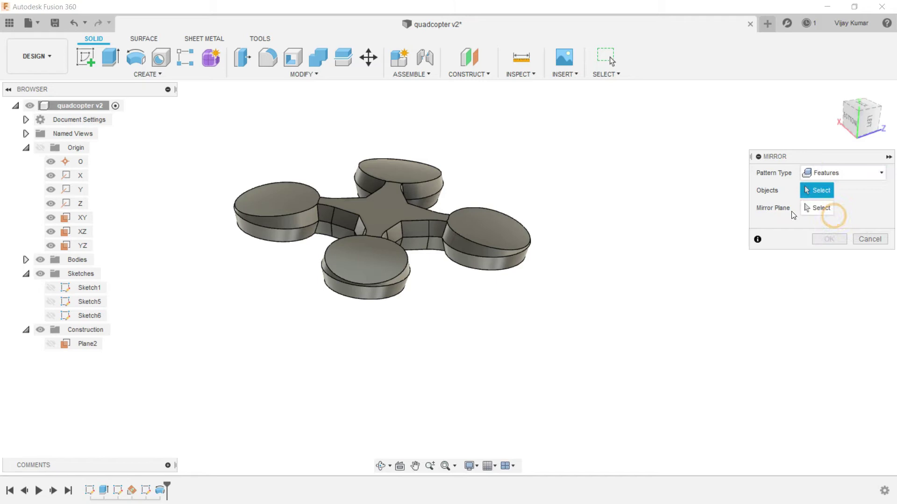
left_click(161, 492)
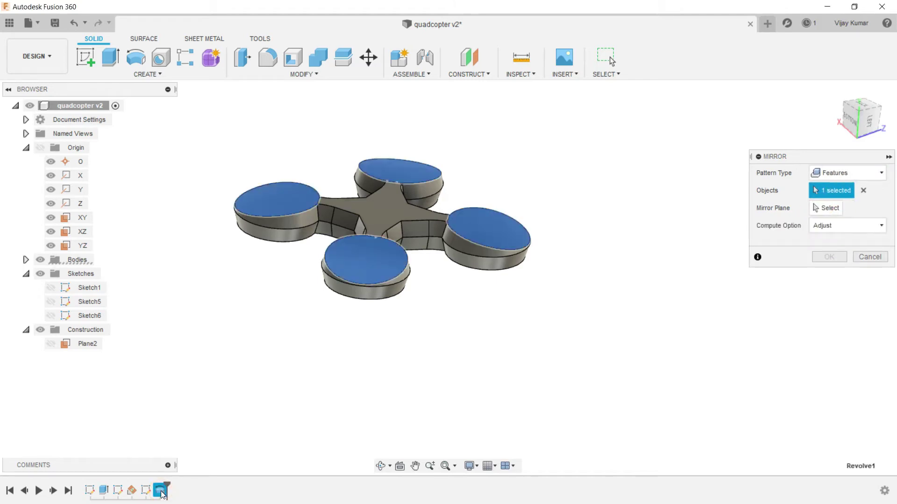
left_click(826, 208)
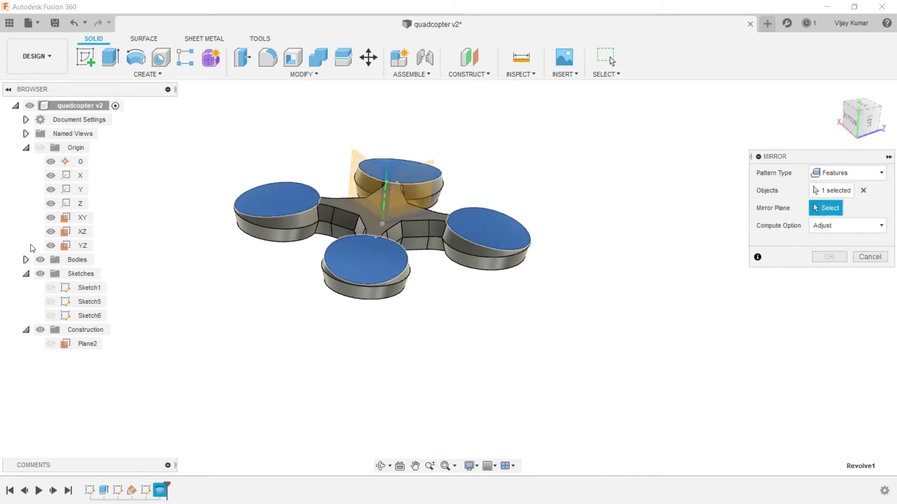
left_click(70, 232)
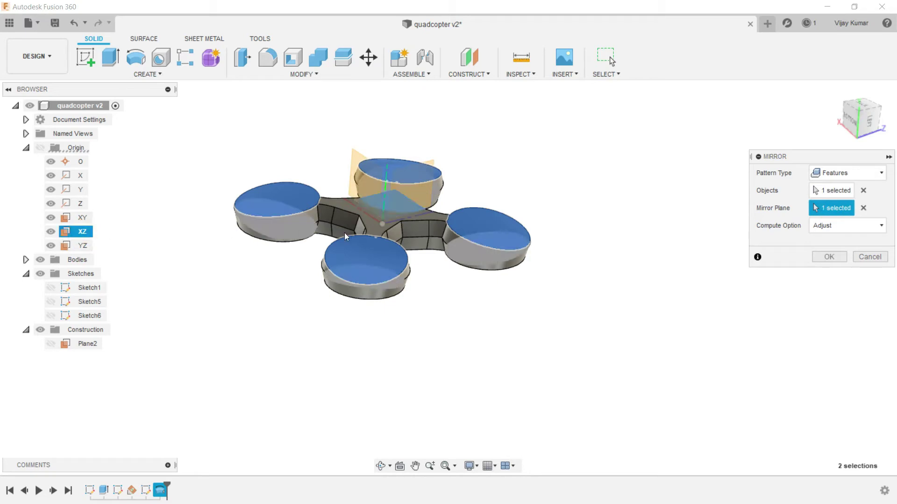
left_click(831, 255)
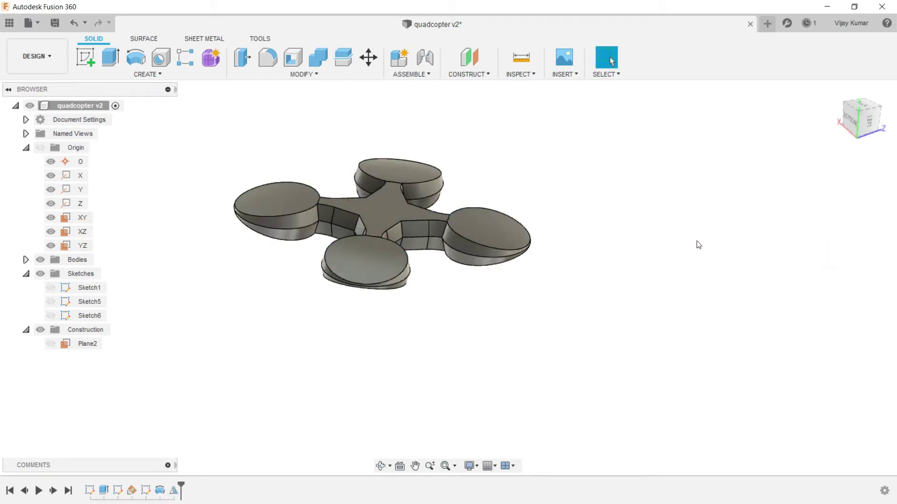
Orbit the view to see the quadcopter frame from below
left_click(387, 465)
mouse_move(389, 357)
left_mouse_down()
mouse_move(505, 275)
mouse_move(446, 345)
mouse_move(421, 336)
mouse_move(520, 281)
mouse_move(514, 293)
mouse_move(478, 304)
mouse_move(550, 276)
mouse_move(520, 320)
left_mouse_up()
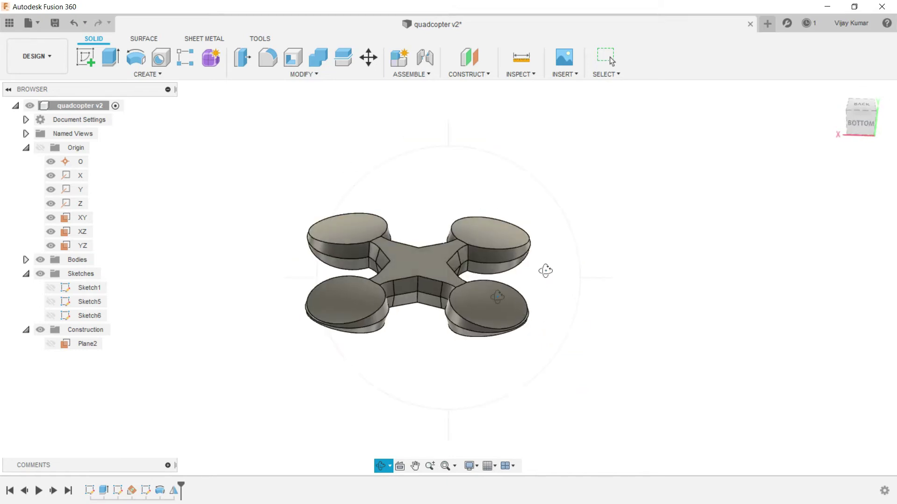
right_click(645, 218)
left_click(636, 241)
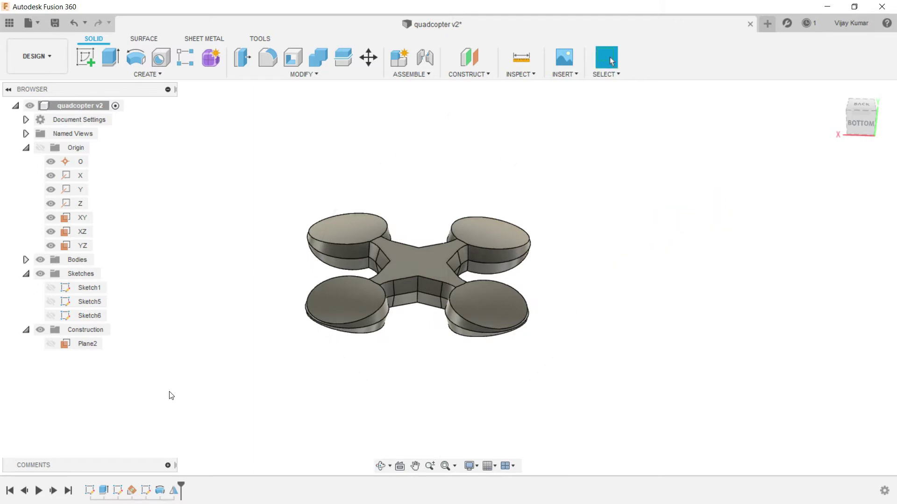
Edit Sketch6, drag the cut profile's top corner inward, and finish the sketch
left_click(147, 491)
right_click(147, 491)
left_click(168, 375)
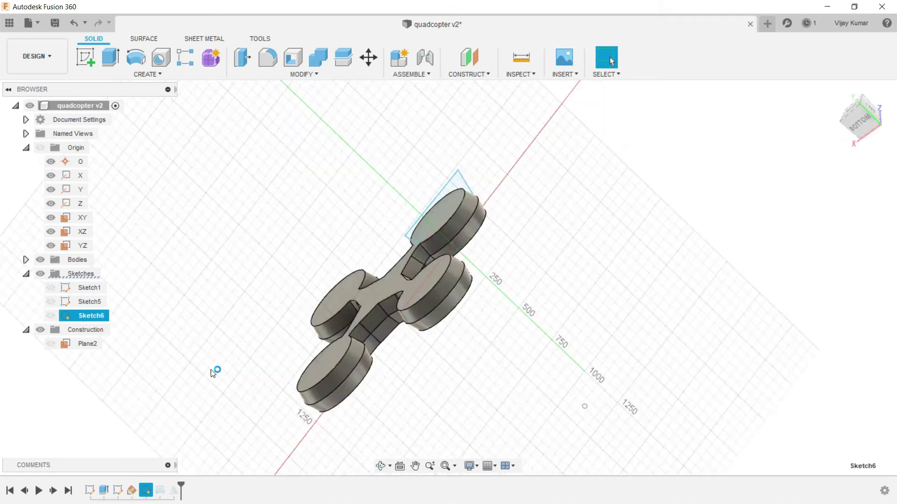
scroll(391, 208, "up", 5)
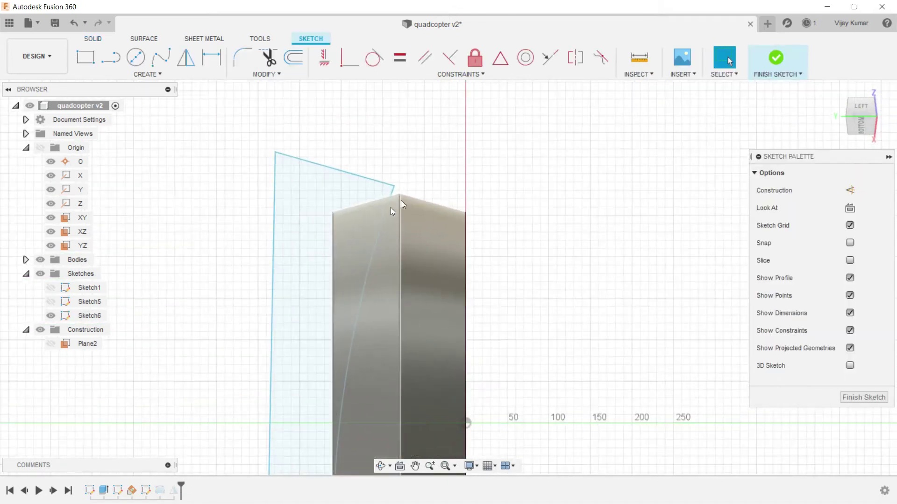
left_click_drag(393, 190, 376, 195)
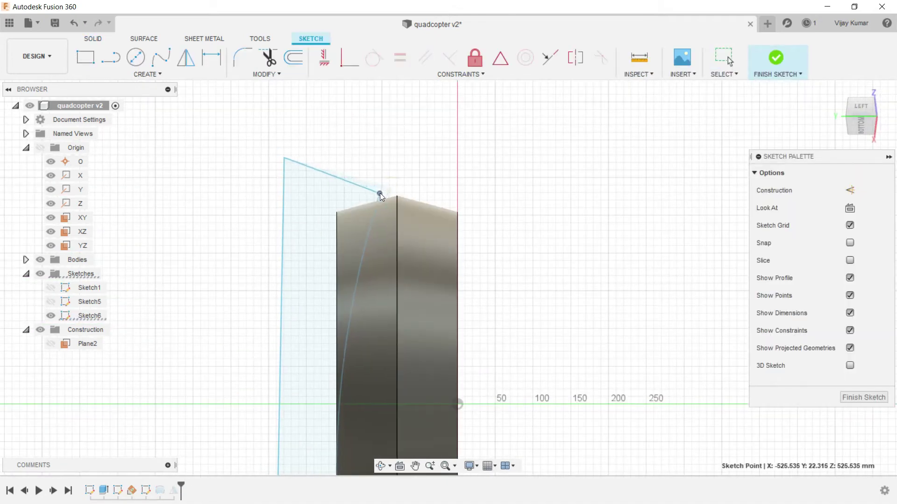
scroll(377, 195, "down", 2)
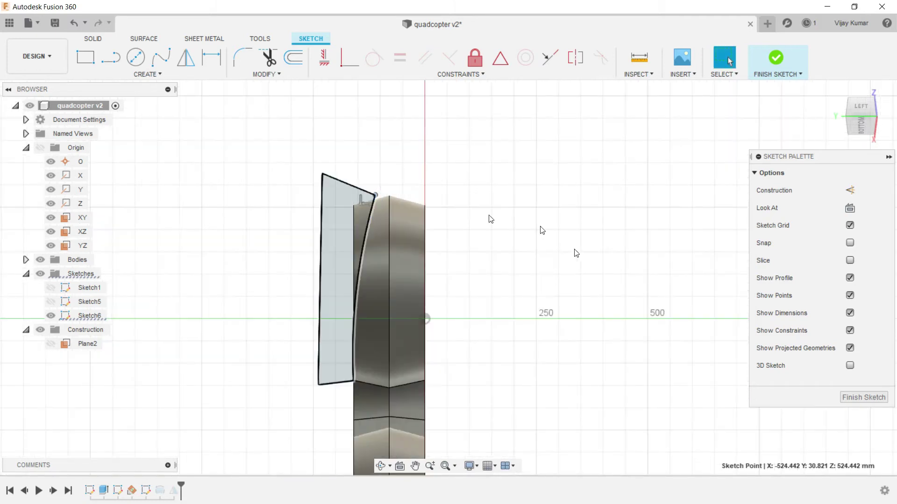
left_click(850, 397)
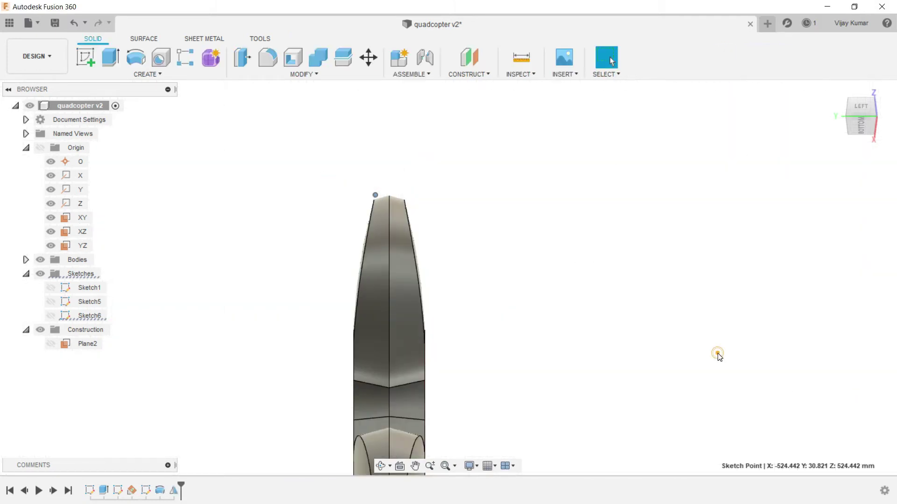
Orbit to an angled view of the quadcopter frame
scroll(495, 245, "down", 2)
scroll(494, 244, "down", 1)
left_click(381, 466)
mouse_move(414, 398)
left_mouse_down()
mouse_move(608, 273)
mouse_move(615, 282)
mouse_move(618, 260)
mouse_move(520, 319)
left_mouse_up()
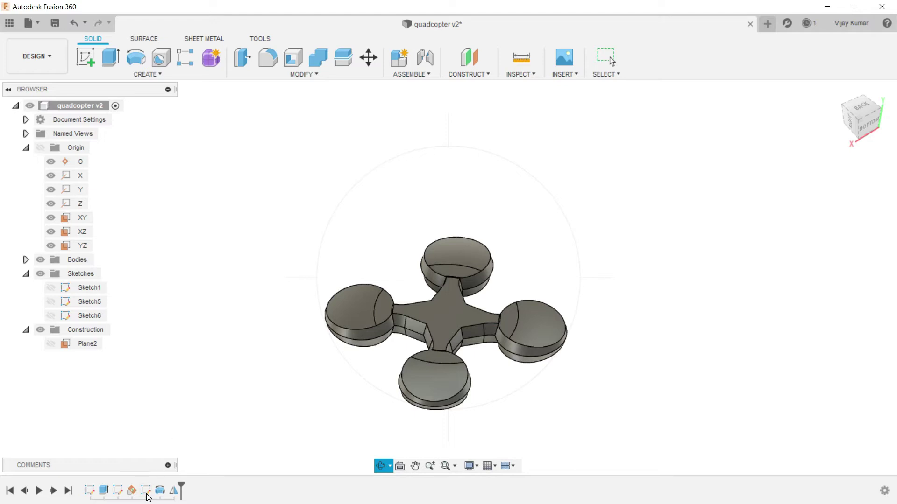
Reopen Sketch6, check the profile's lower corner point, and finish the sketch again
right_click(294, 313)
key("Escape")
left_click(146, 491)
right_click(146, 490)
left_click(172, 387)
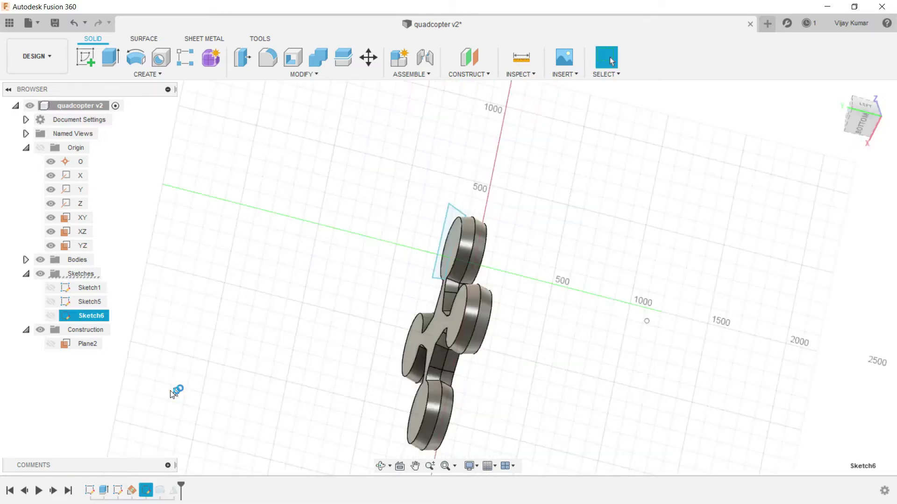
scroll(386, 284, "up", 5)
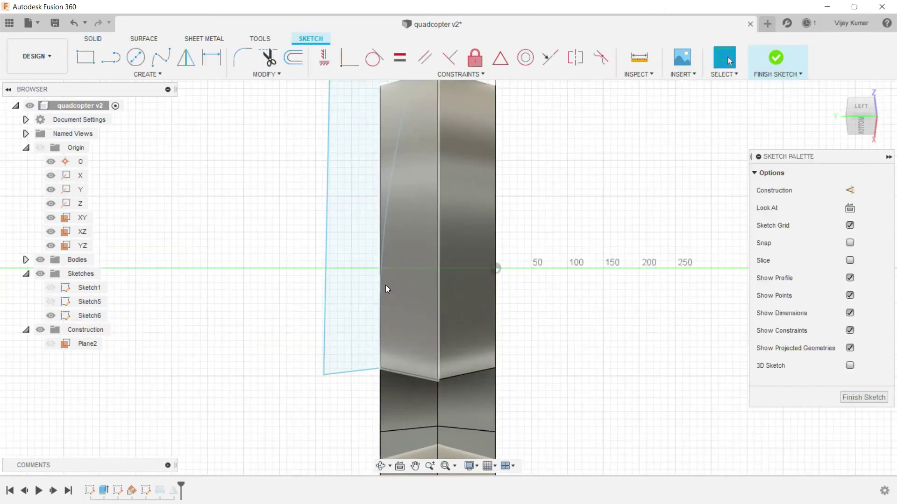
left_click(383, 368)
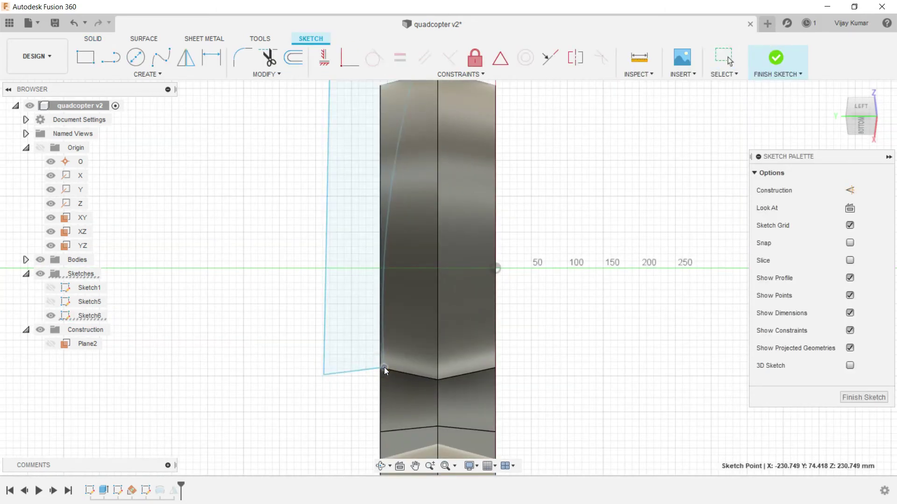
scroll(384, 368, "down", 4)
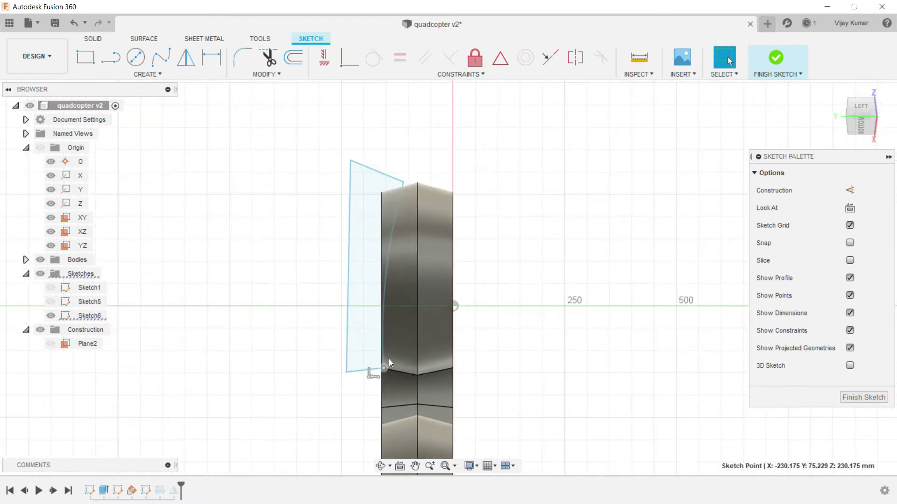
left_click(526, 270)
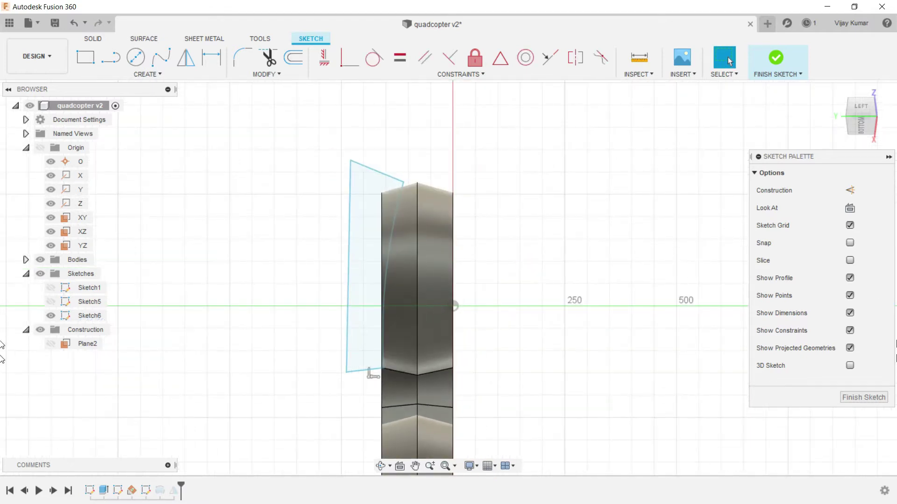
left_click(853, 397)
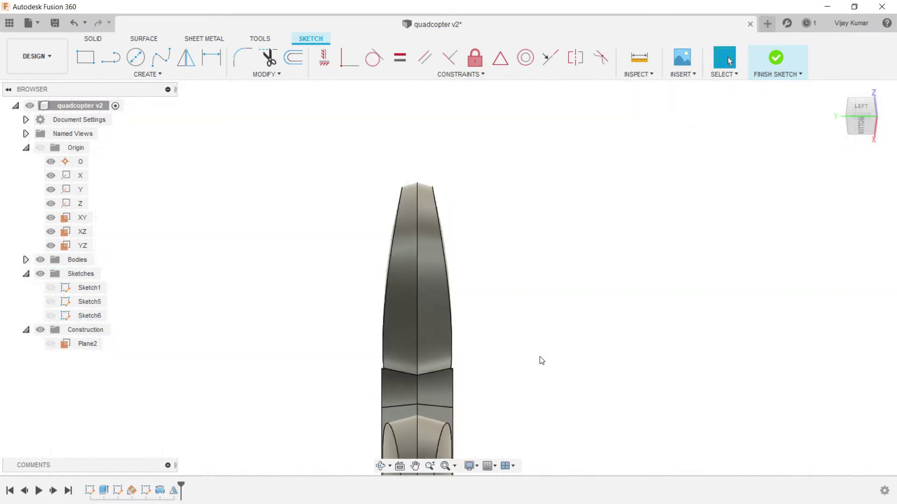
Orbit to an angled bottom view, then start a new sketch
left_click(381, 466)
left_click_drag(445, 369, 344, 318)
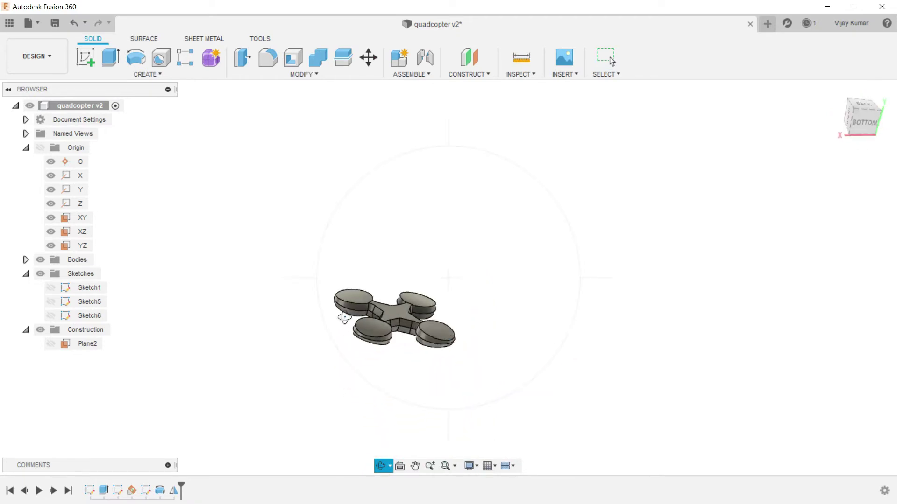
scroll(420, 307, "up", 5)
right_click(223, 220)
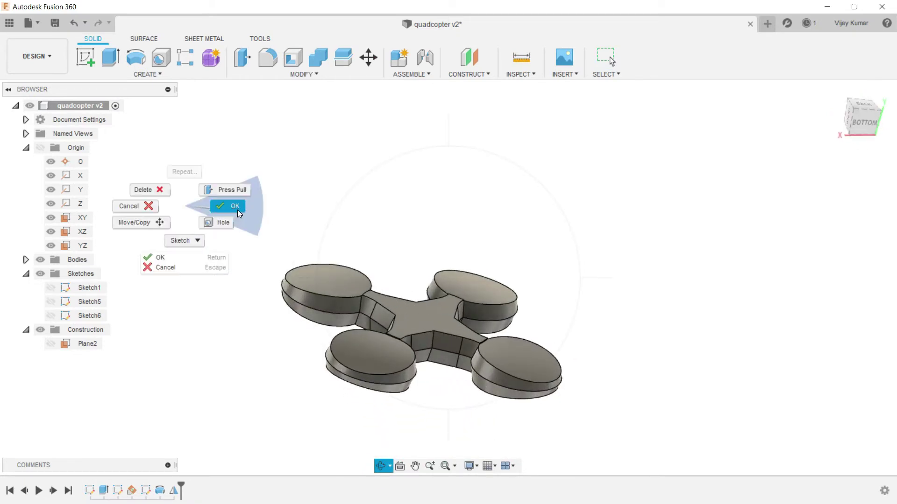
left_click(237, 209)
left_click(85, 57)
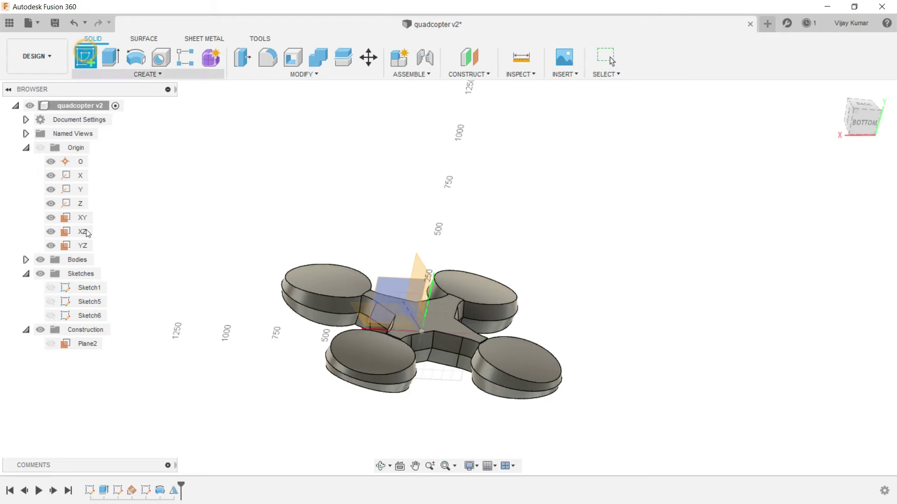
Place the new sketch on Plane2 and free-orbit to an oblique view
left_click(84, 343)
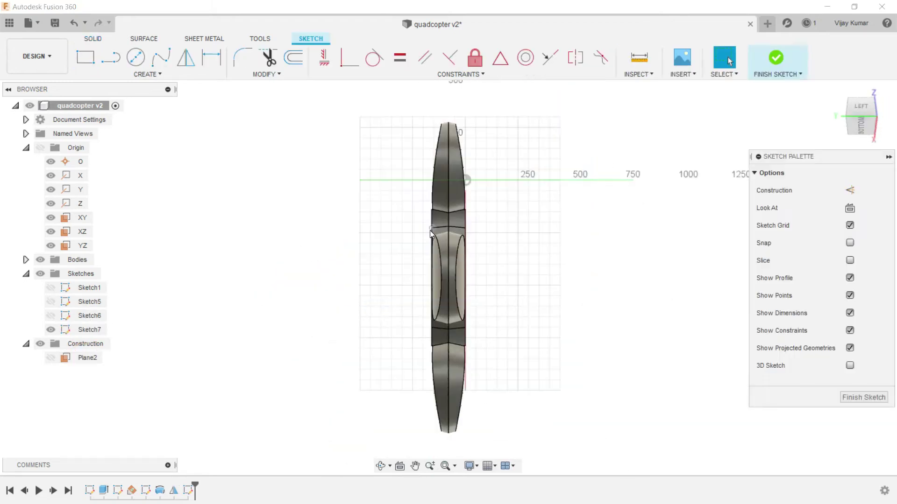
left_click(390, 467)
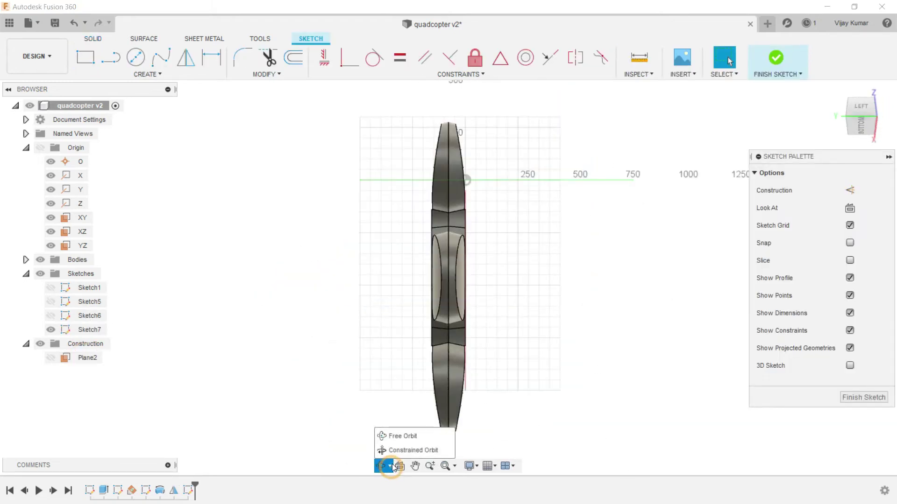
left_click(406, 442)
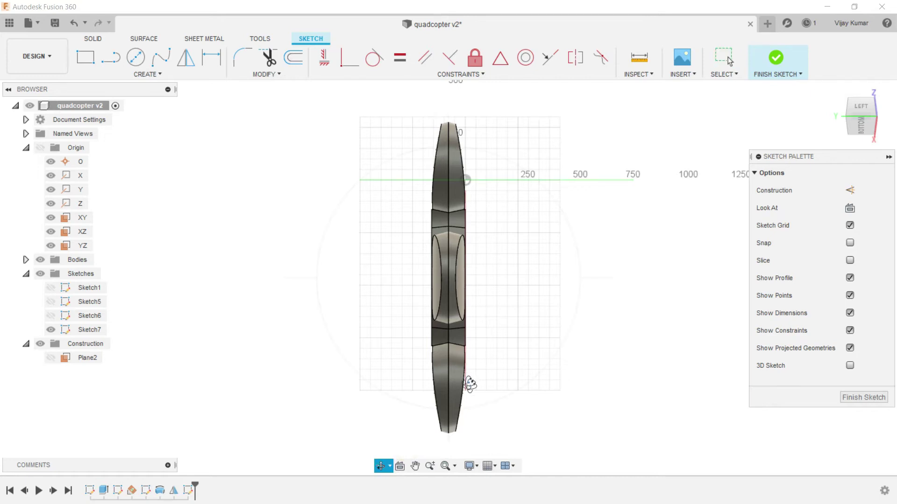
mouse_move(473, 406)
left_mouse_down()
mouse_move(350, 306)
mouse_move(384, 303)
left_mouse_up()
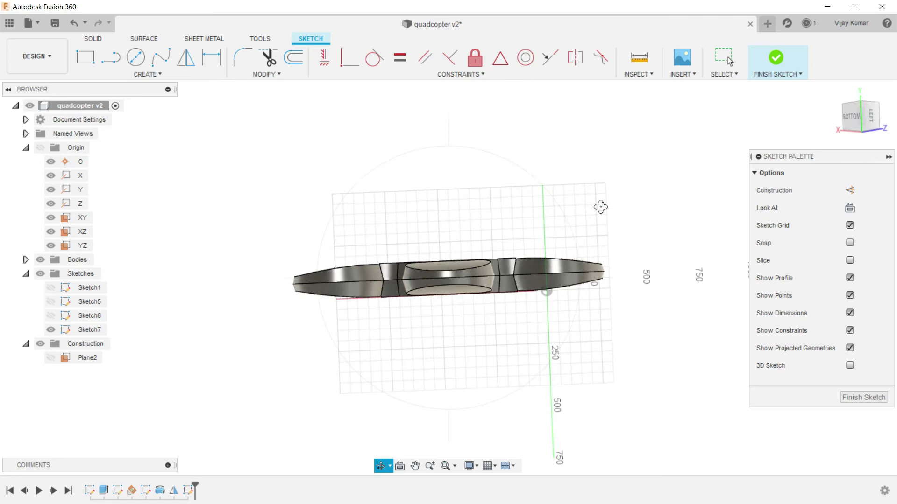
left_click_drag(583, 286, 584, 288)
right_click(705, 153)
left_click(732, 150)
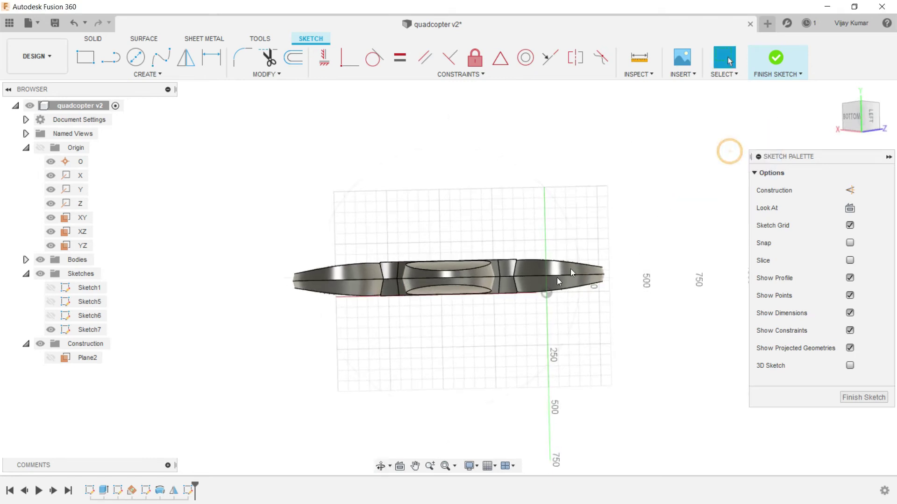
Zoom in closely on the central hub's side profile
scroll(556, 278, "up", 2)
scroll(532, 268, "up", 3)
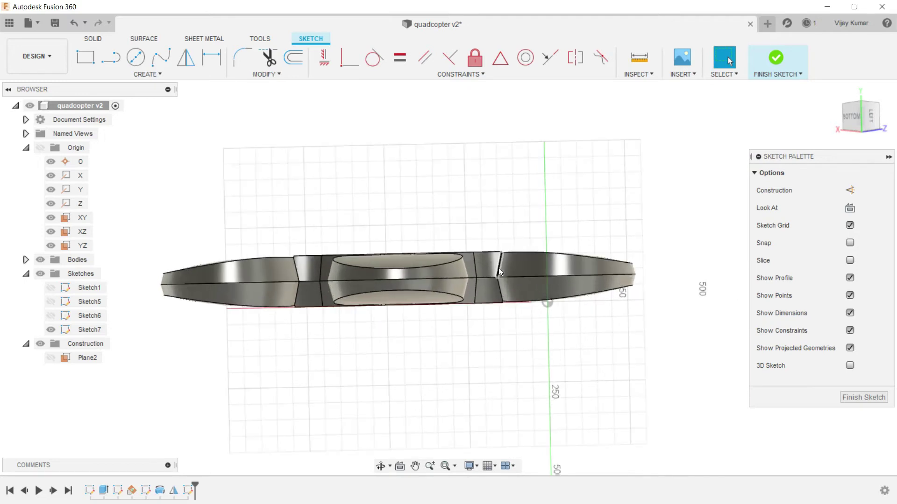
scroll(435, 251, "up", 2)
scroll(438, 250, "up", 2)
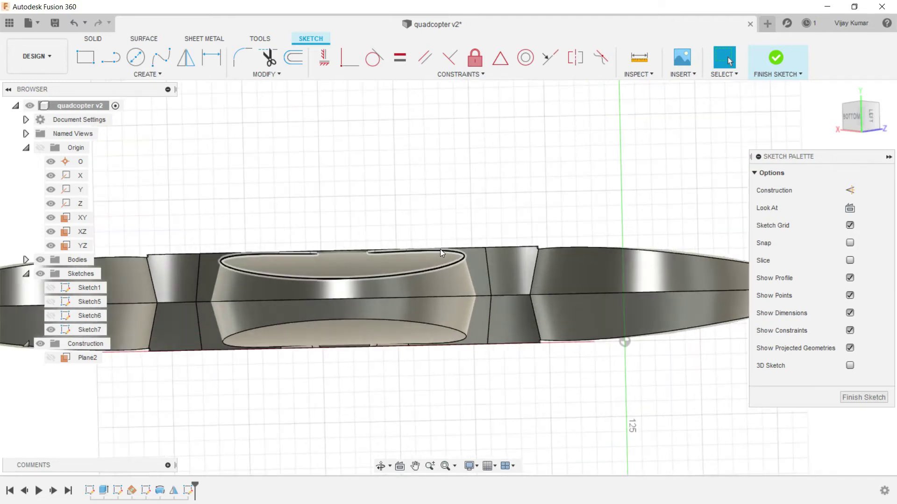
scroll(441, 248, "up", 1)
scroll(475, 257, "up", 1)
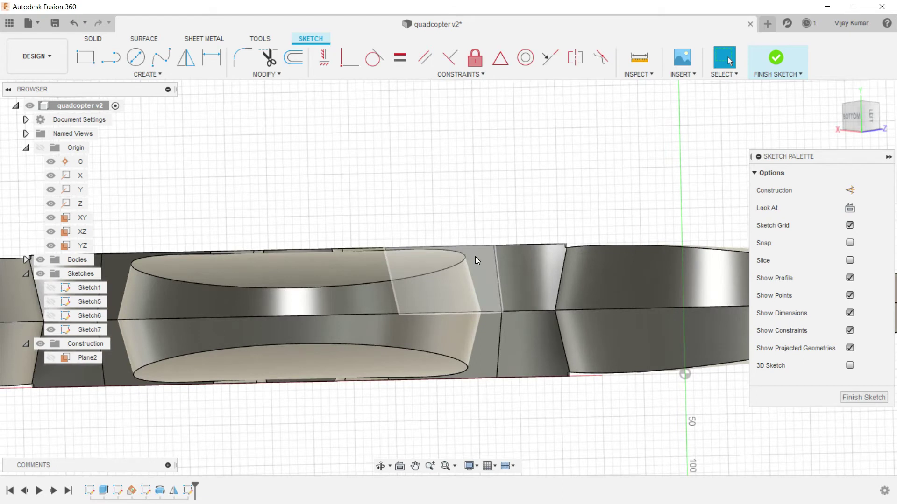
scroll(475, 256, "up", 1)
Draw two angled lines from the hub's top edge down to its middle
left_click(111, 57)
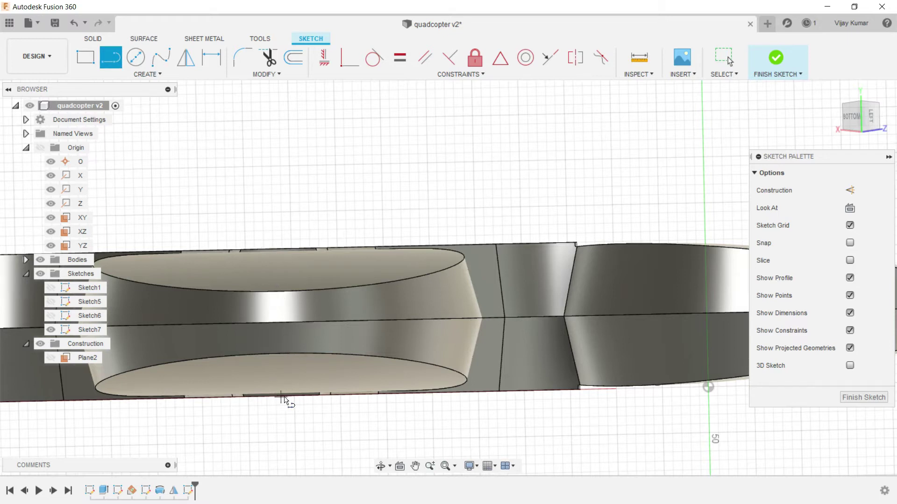
scroll(349, 367, "down", 2)
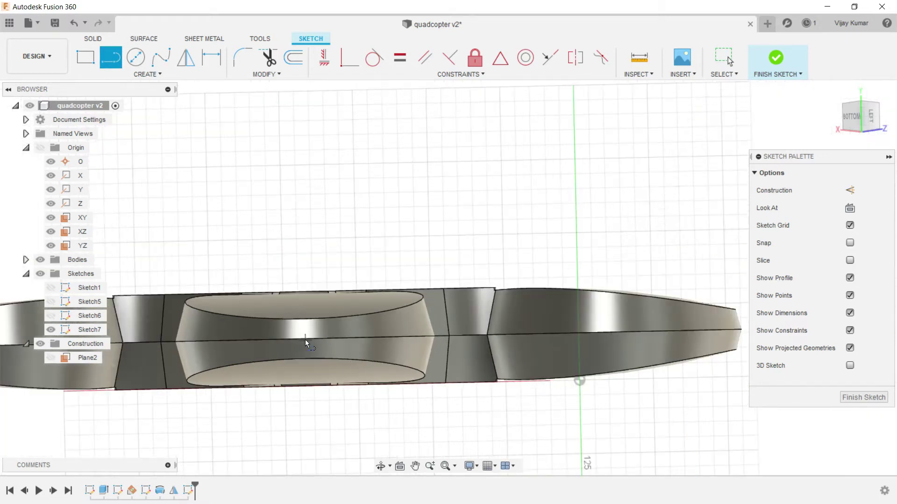
scroll(304, 256, "up", 2)
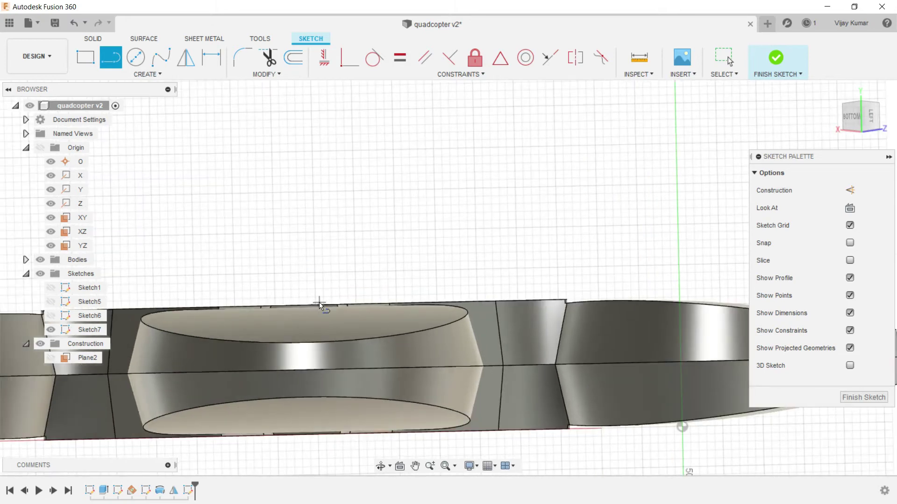
left_click(319, 303)
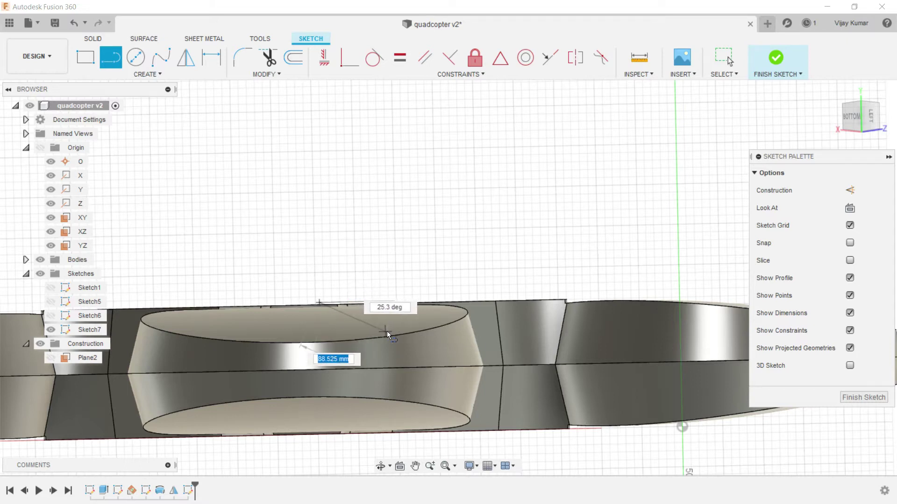
left_click(400, 331)
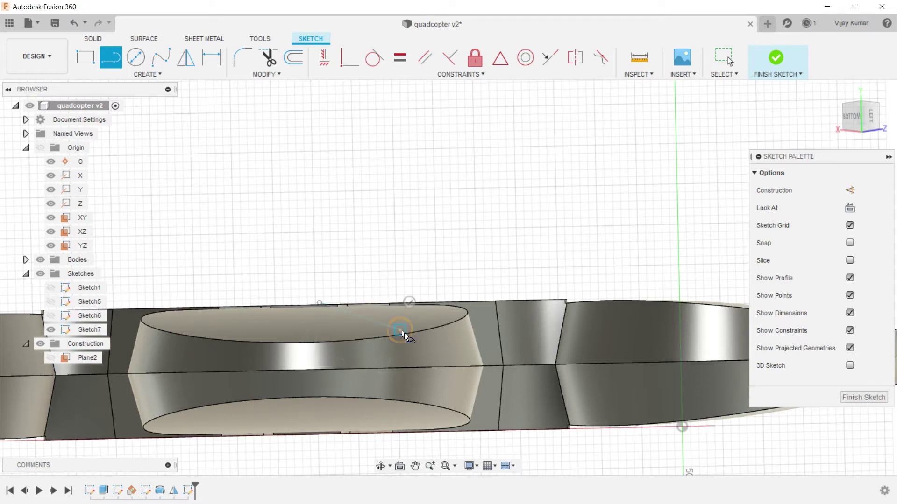
left_click(423, 356)
right_click(420, 255)
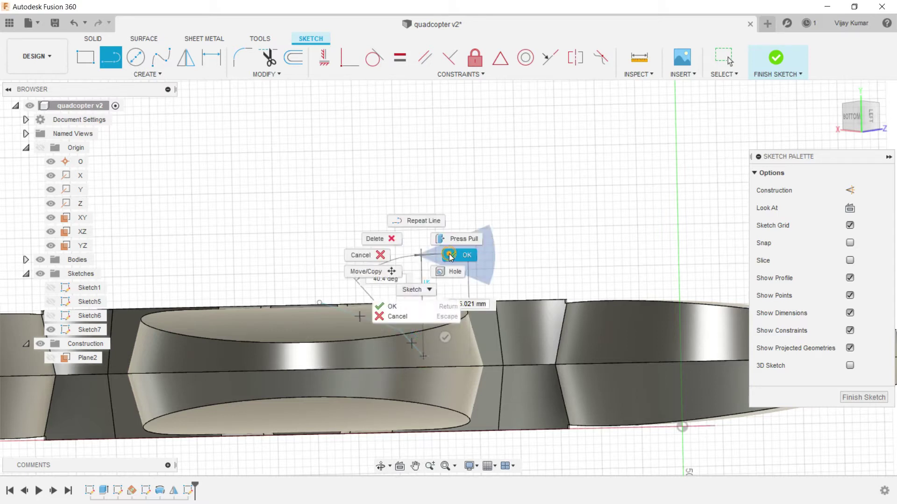
left_click(450, 257)
Add a 3-point arc from the lines' end to the hub's top corner
left_click(135, 78)
mouse_move(92, 127)
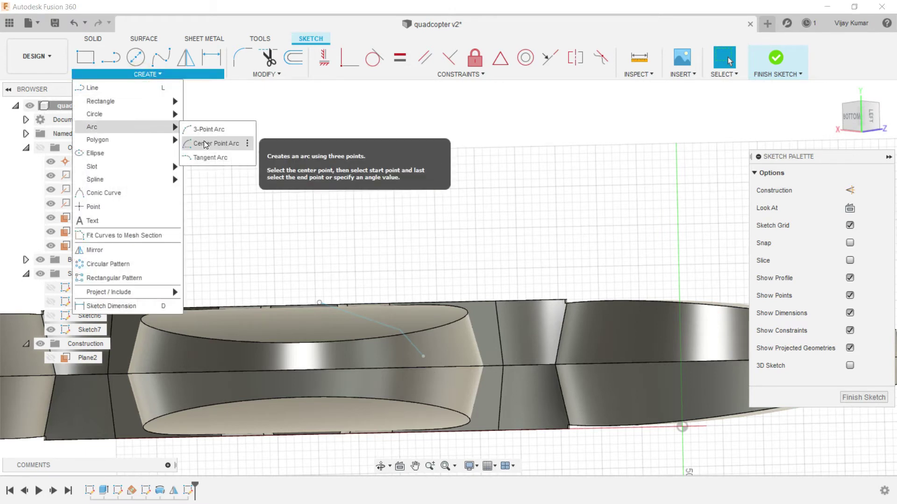
left_click(207, 132)
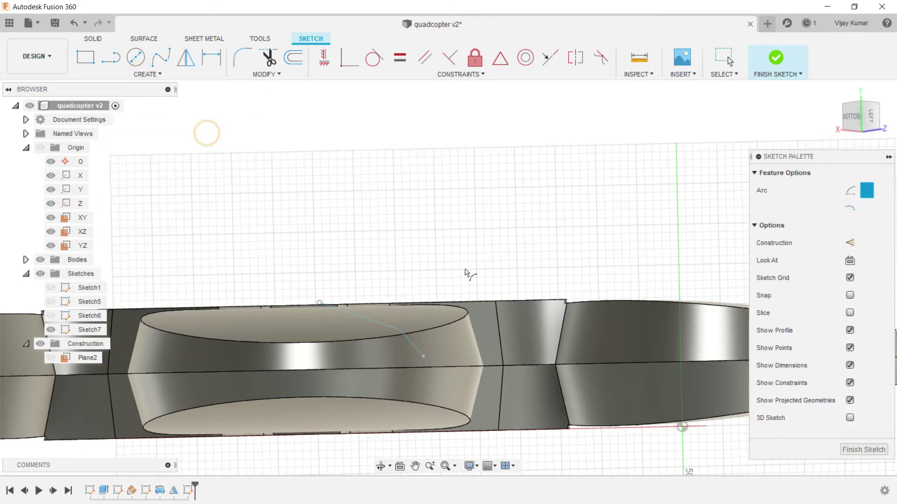
left_click(423, 355)
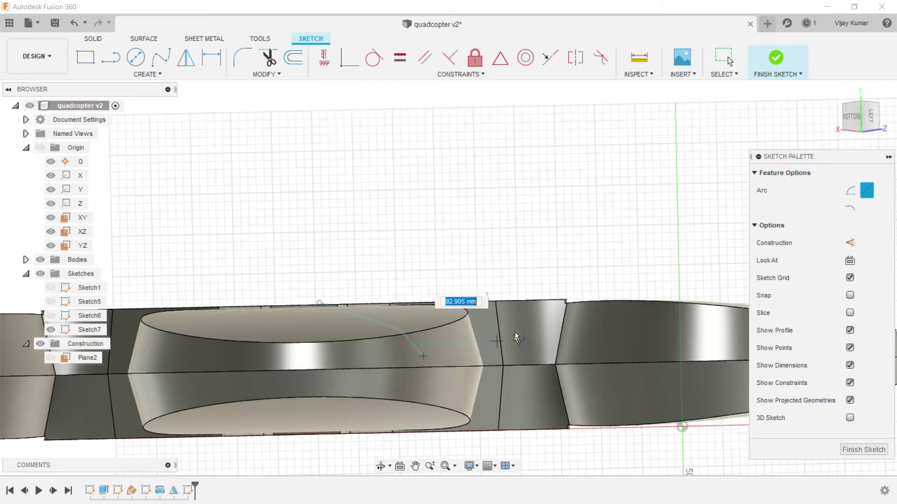
left_click(541, 299)
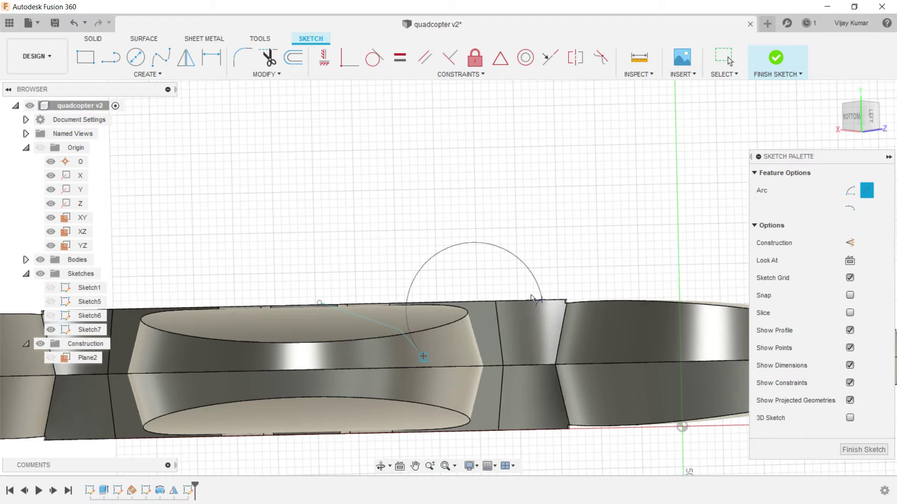
left_click(513, 328)
right_click(478, 206)
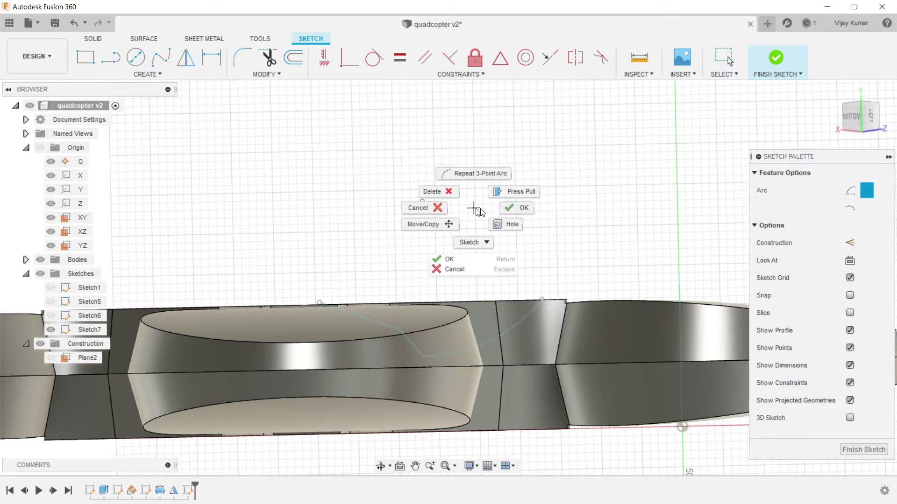
left_click(518, 206)
Close the profile with a vertical left side, a top line and a right side
left_click(111, 58)
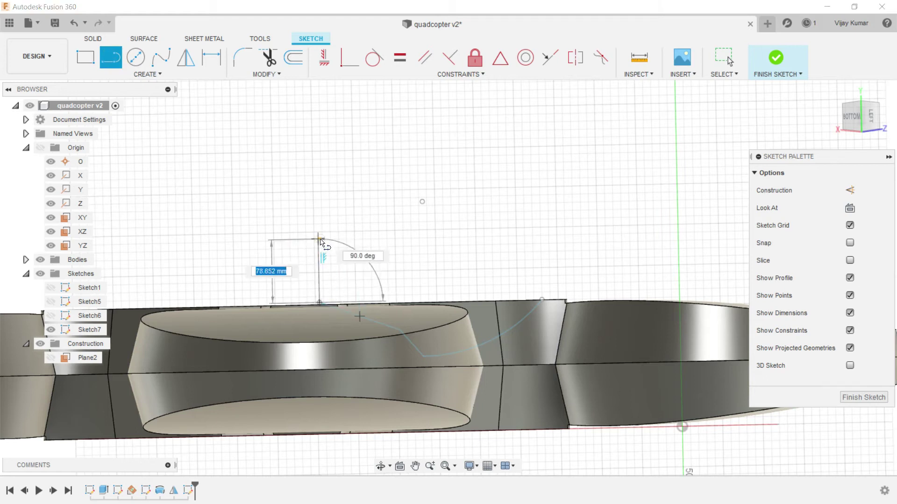
left_click(318, 239)
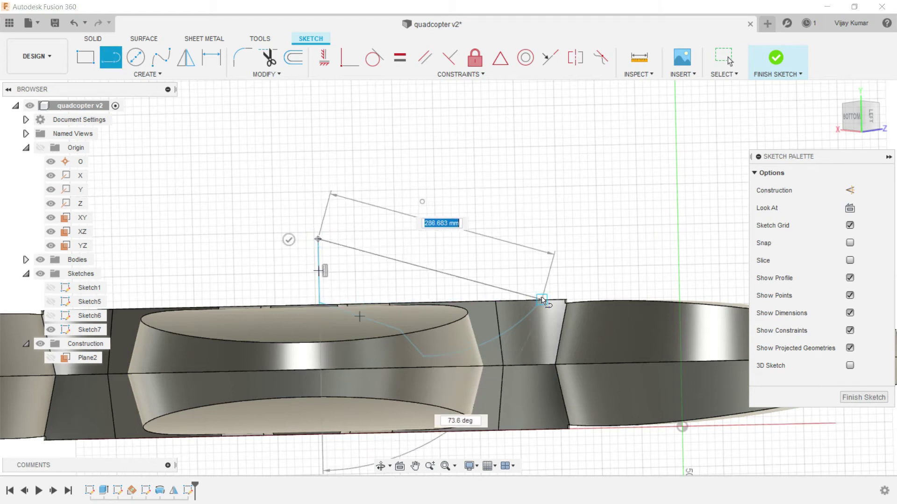
left_click(540, 240)
left_click(541, 299)
right_click(503, 166)
left_click(533, 173)
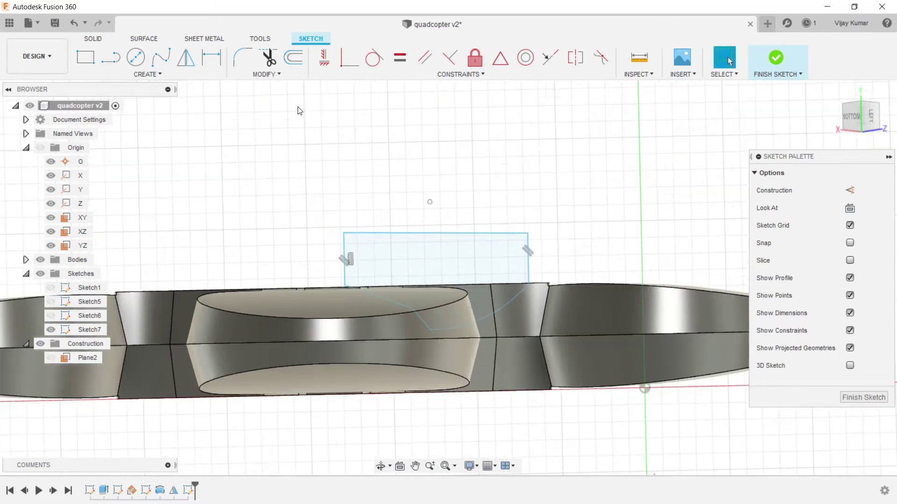
left_click(94, 39)
Revolve the Sketch7 profile 360° around the Y axis as a cut
left_click(136, 57)
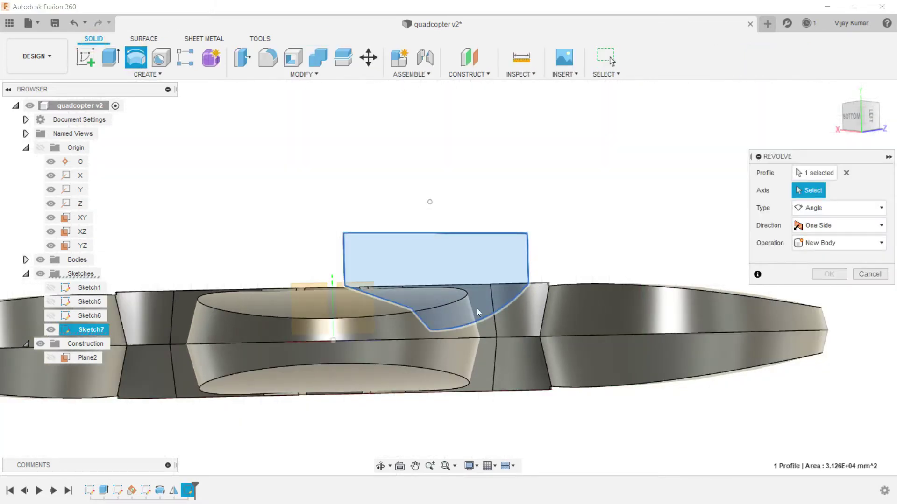
scroll(449, 273, "down", 1)
scroll(449, 274, "down", 1)
left_click(809, 192)
left_click(369, 265)
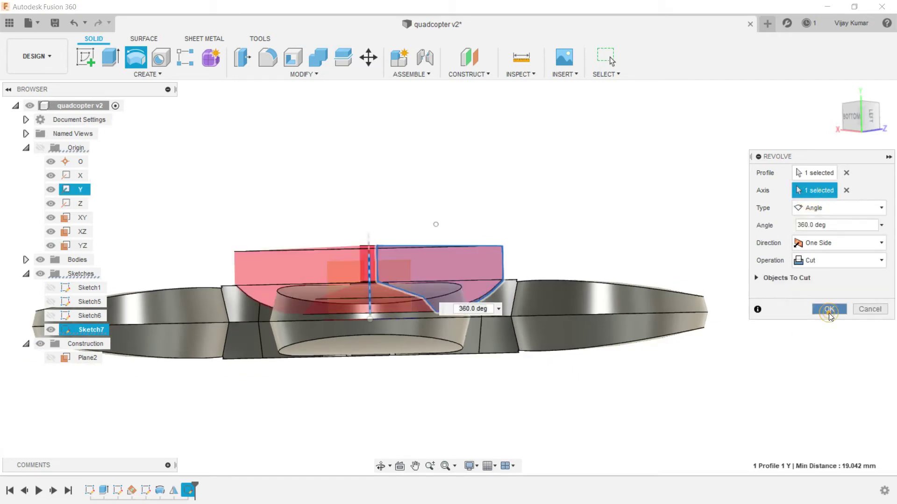
left_click(828, 309)
Free-orbit to a tilted top view of the reshaped hub
left_click(380, 466)
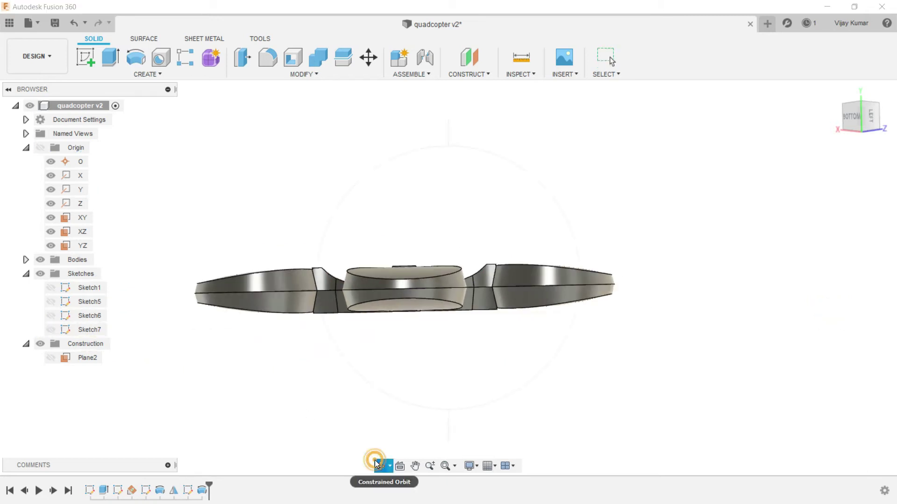
left_click(389, 465)
left_click(404, 440)
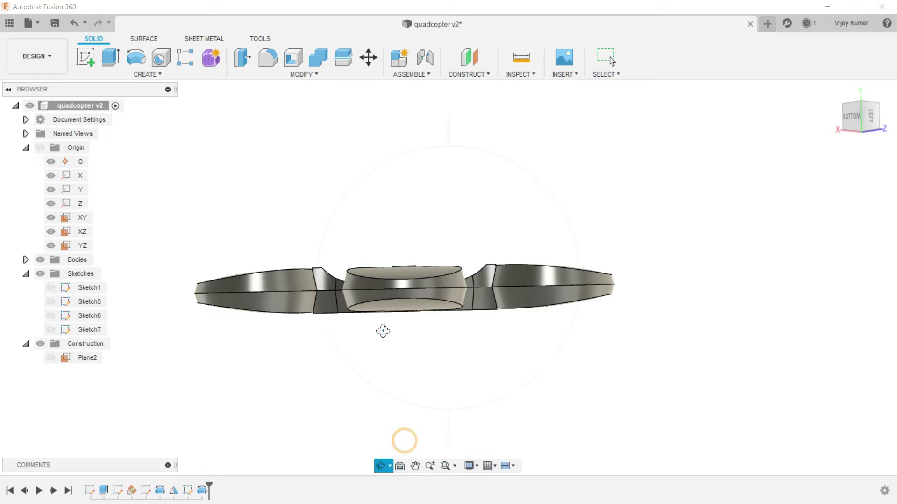
mouse_move(384, 335)
left_mouse_down()
mouse_move(399, 356)
mouse_move(450, 287)
left_mouse_up()
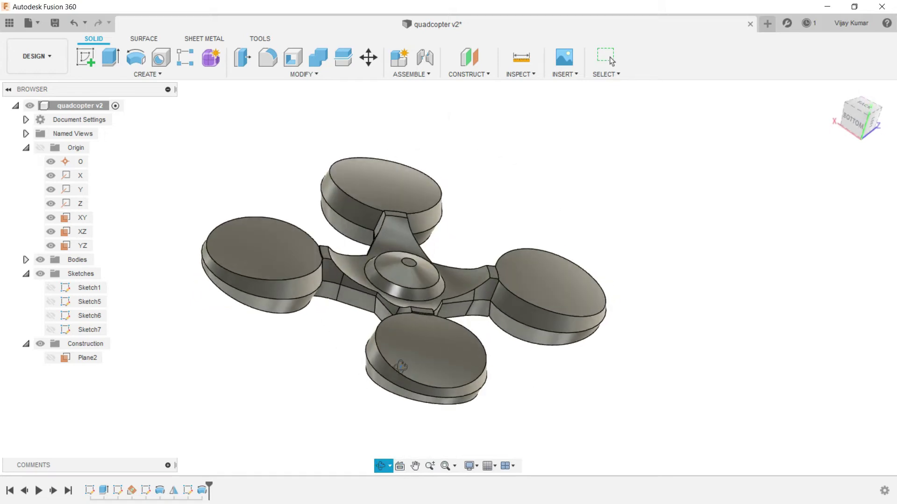
right_click(580, 147)
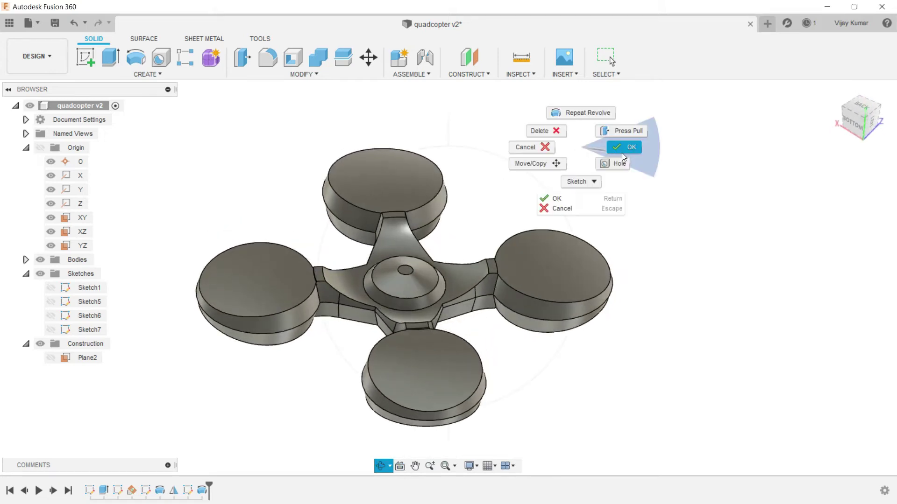
left_click(623, 152)
scroll(539, 245, "down", 2)
scroll(448, 306, "up", 1)
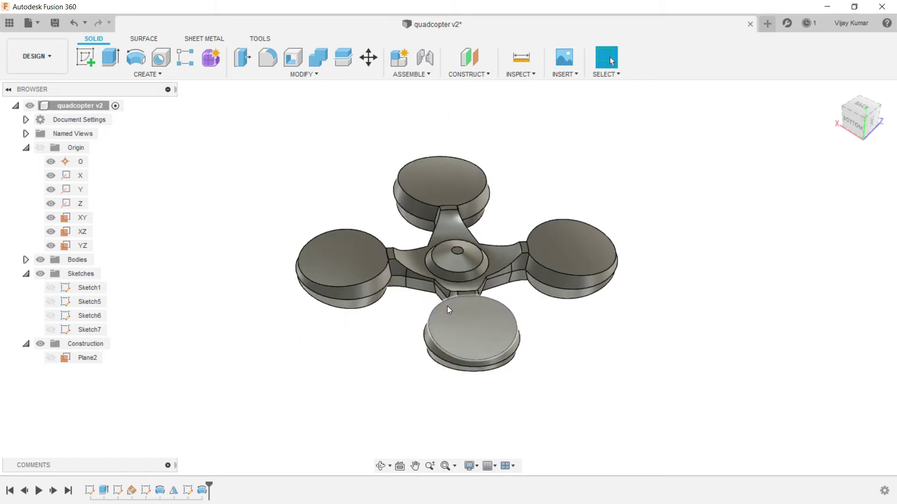
left_click(155, 76)
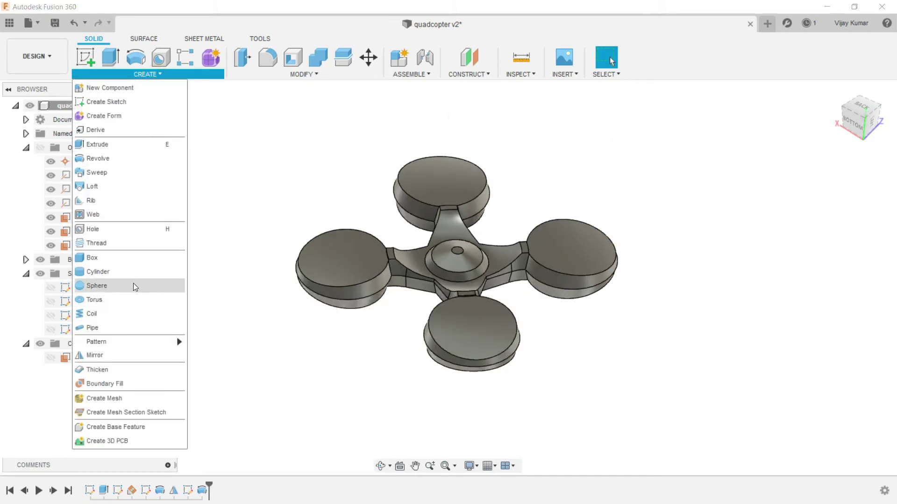
Mirror the Revolve2 feature across the XZ plane
left_click(122, 356)
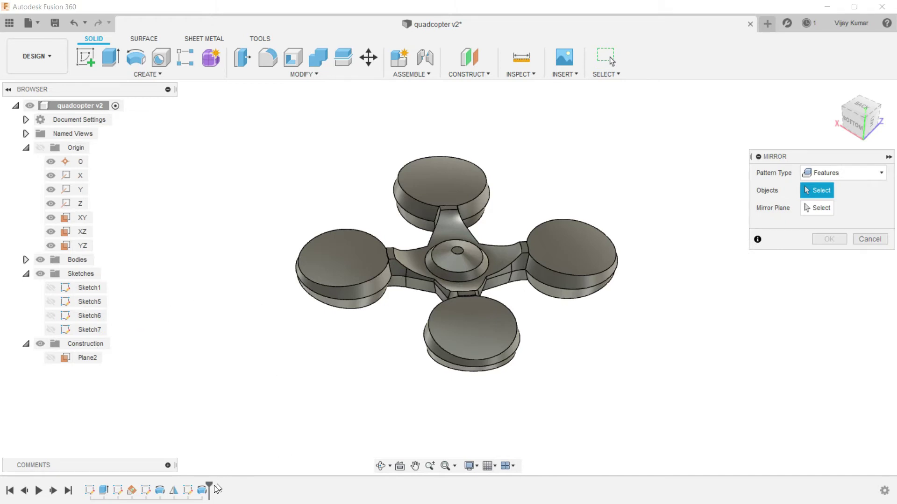
left_click(202, 490)
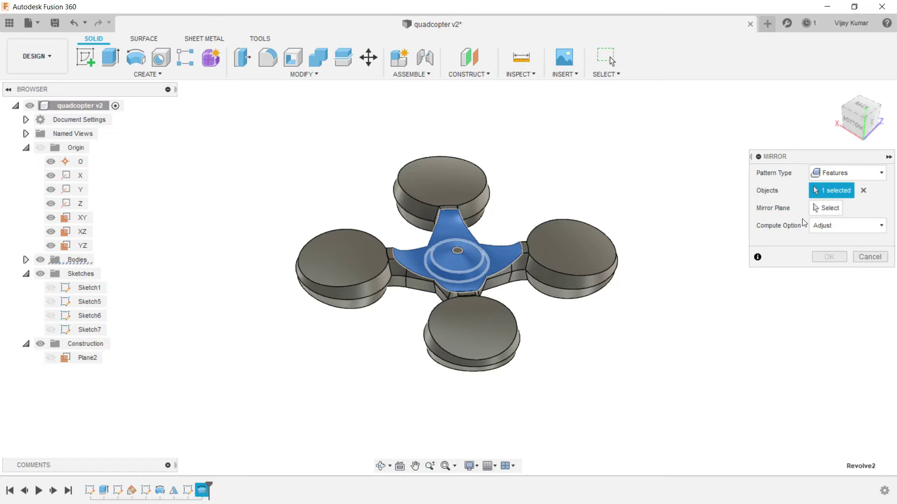
left_click(825, 208)
left_click(83, 231)
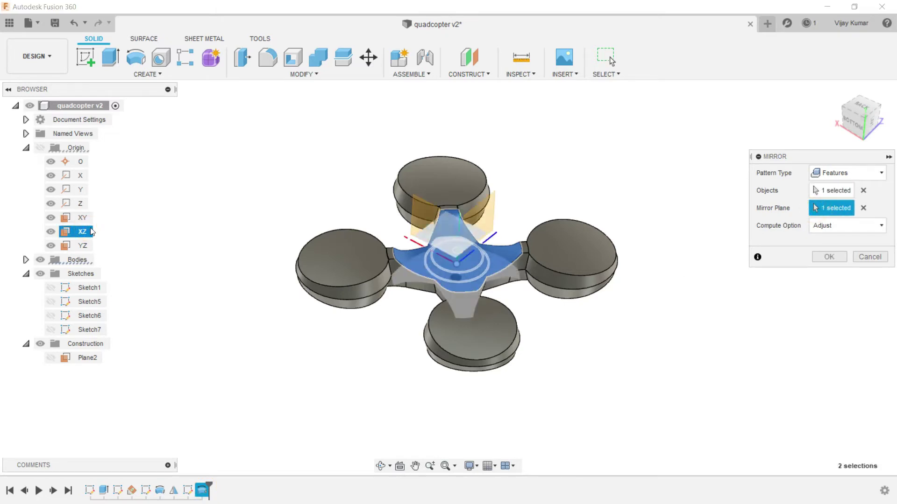
left_click(823, 257)
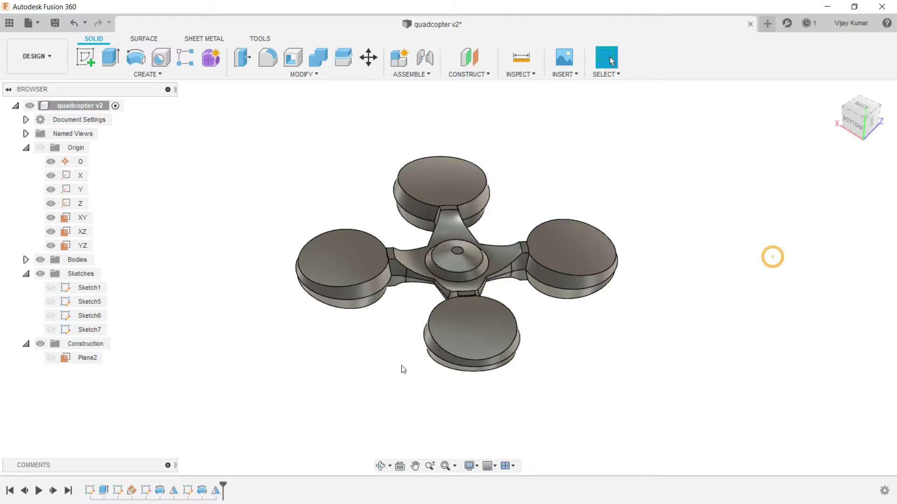
Orbit slightly to inspect the mirrored hub cut
left_click(380, 466)
mouse_move(395, 392)
left_mouse_down()
mouse_move(510, 234)
mouse_move(479, 299)
left_mouse_up()
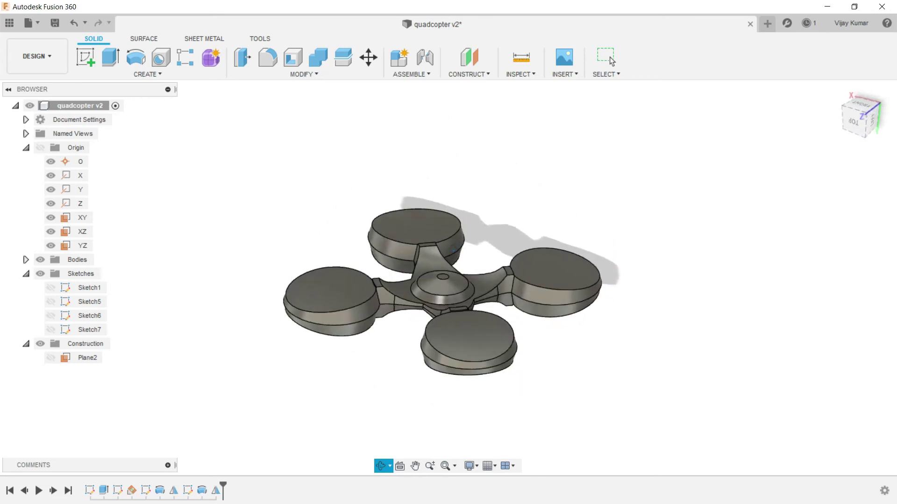
scroll(480, 299, "up", 2)
right_click(713, 208)
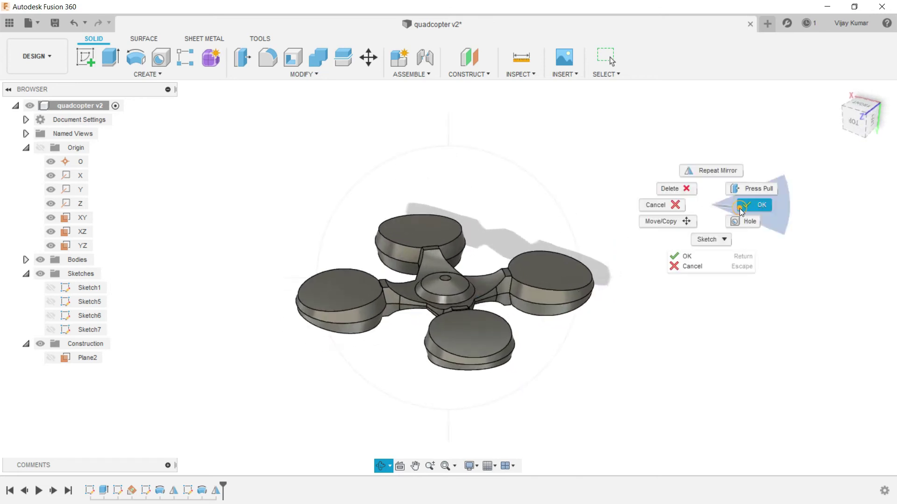
left_click(751, 202)
Sketch a center-diameter circle on the XZ plane inside the top-left ring
left_click(85, 60)
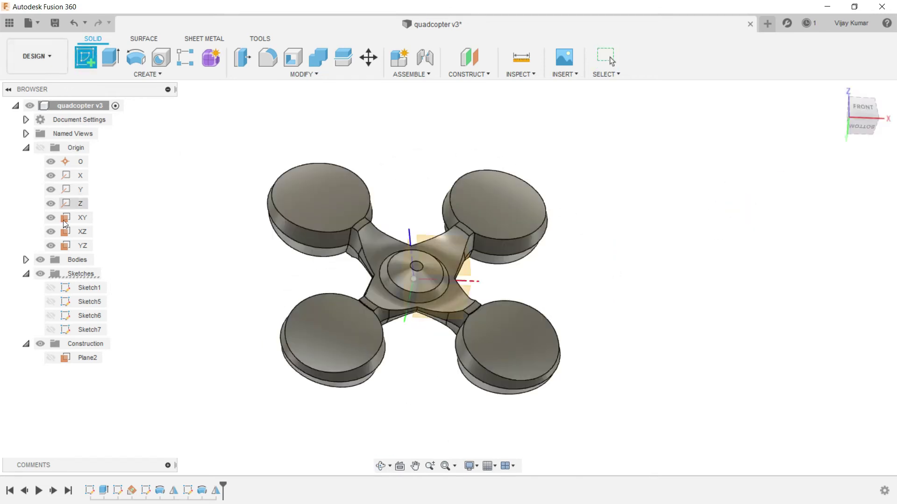
left_click(65, 232)
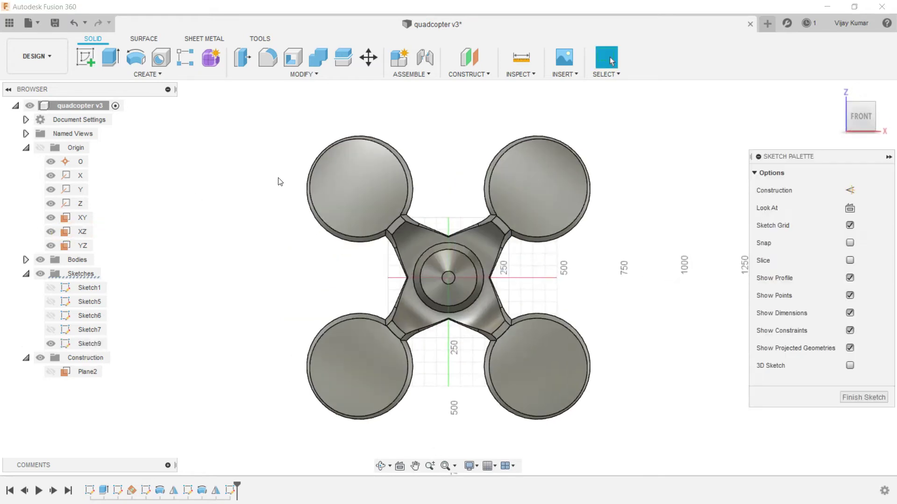
left_click(136, 57)
scroll(312, 162, "up", 3)
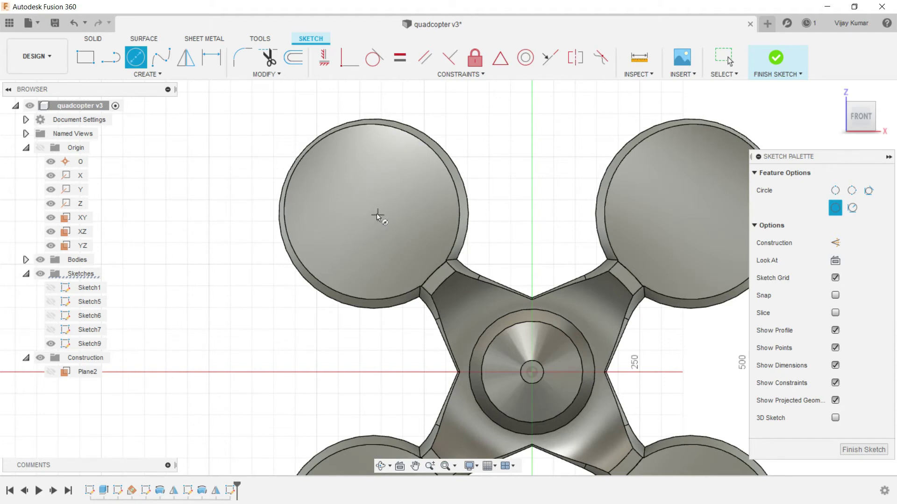
left_click(387, 150)
right_click(481, 129)
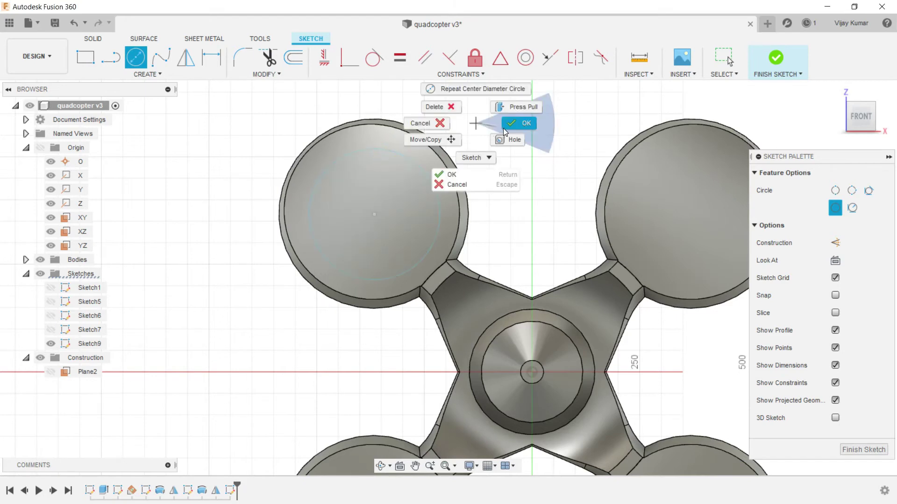
left_click(506, 125)
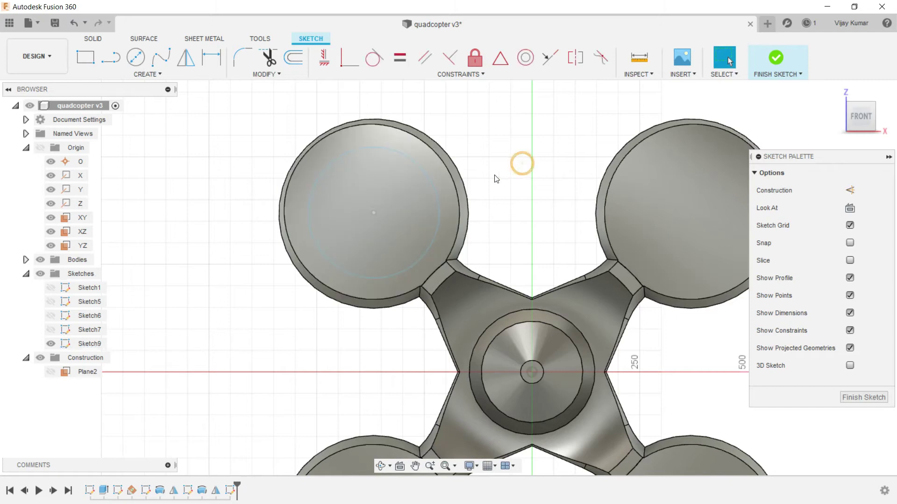
Dimension the circle to a 300 mm diameter and select it for extrusion
left_click(398, 153)
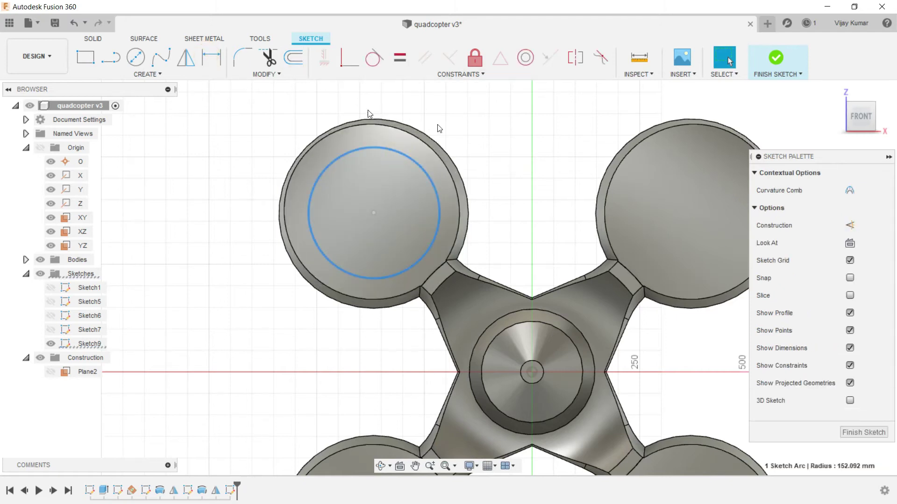
left_click(386, 153)
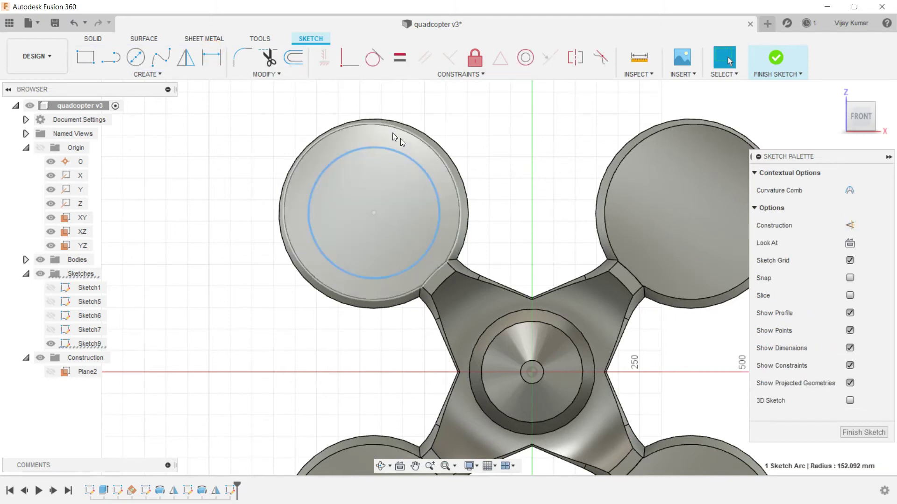
left_click(211, 57)
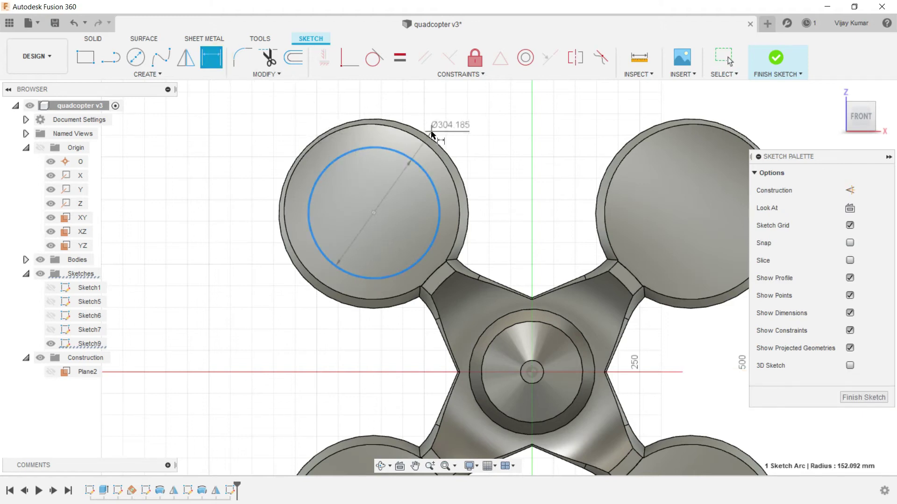
left_click(460, 127)
type("30")
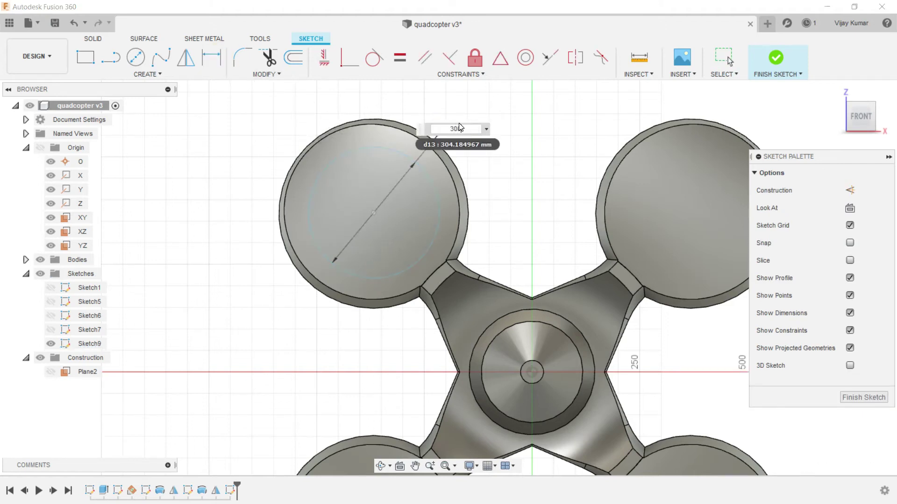
key("Return")
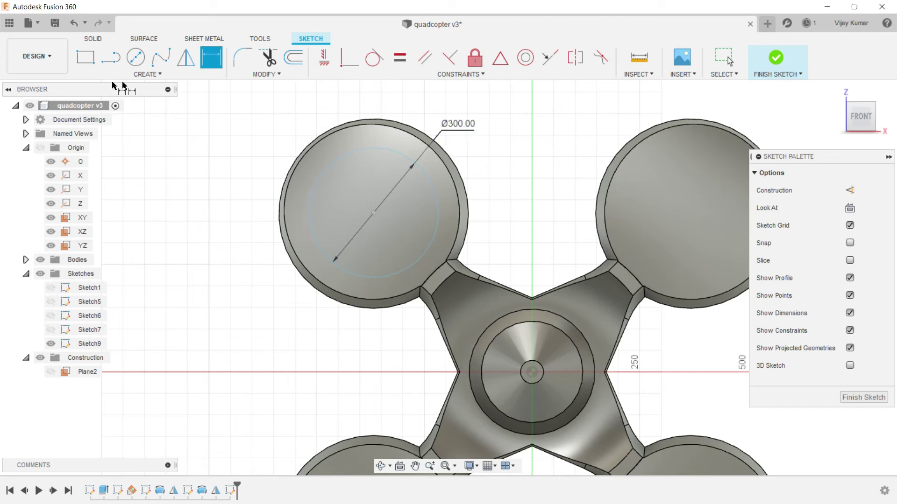
left_click(105, 42)
left_click(111, 57)
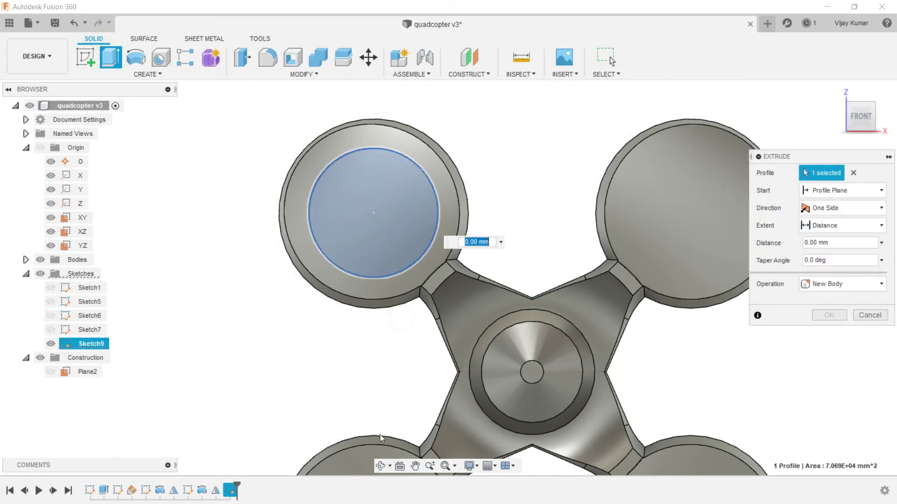
Cut the circle symmetrically 200 mm with a 10° taper through the top-left ring
left_click(381, 466)
left_click_drag(425, 316, 528, 148)
right_click(528, 148)
key("Escape")
left_click(805, 210)
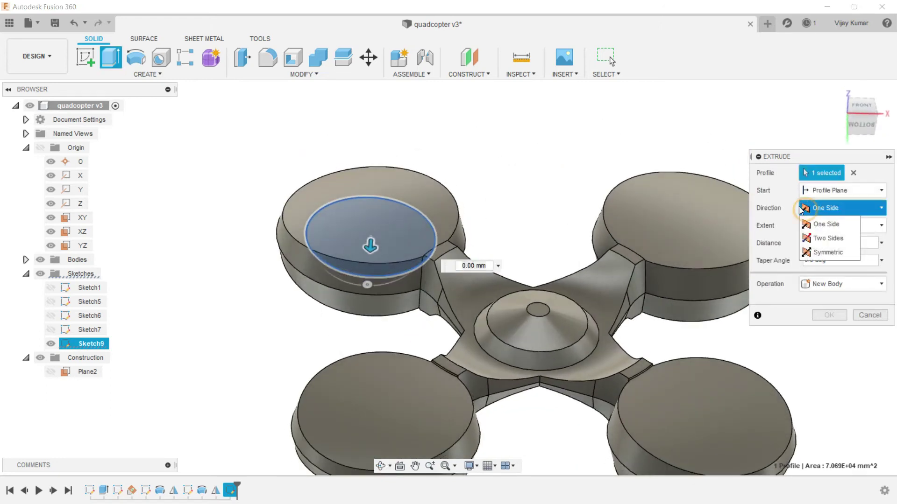
left_click(812, 253)
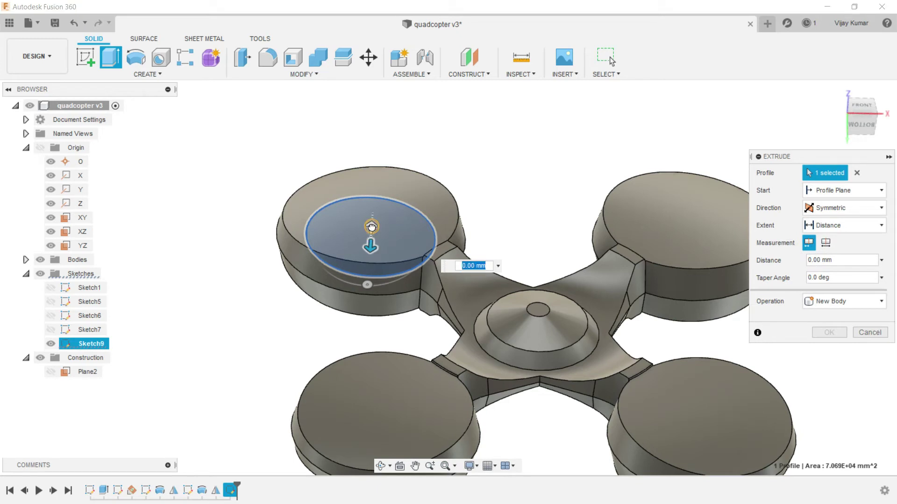
left_click_drag(373, 230, 386, 169)
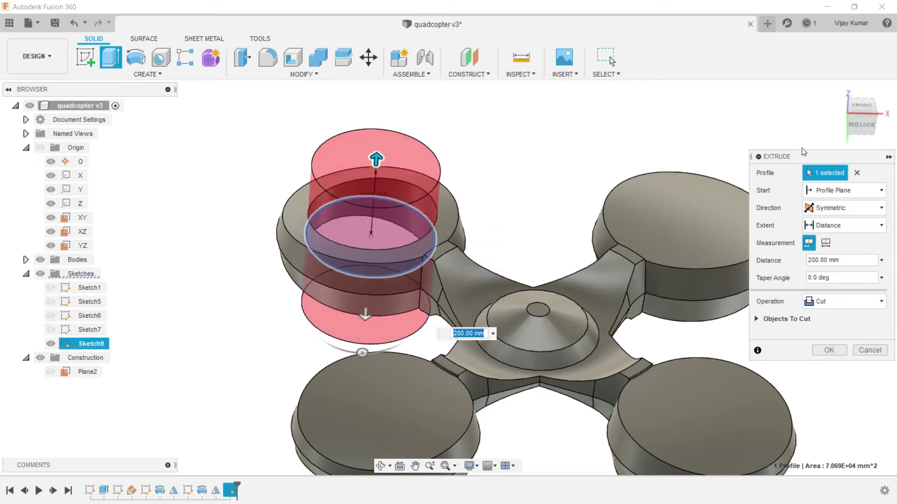
left_click(826, 277)
type("10")
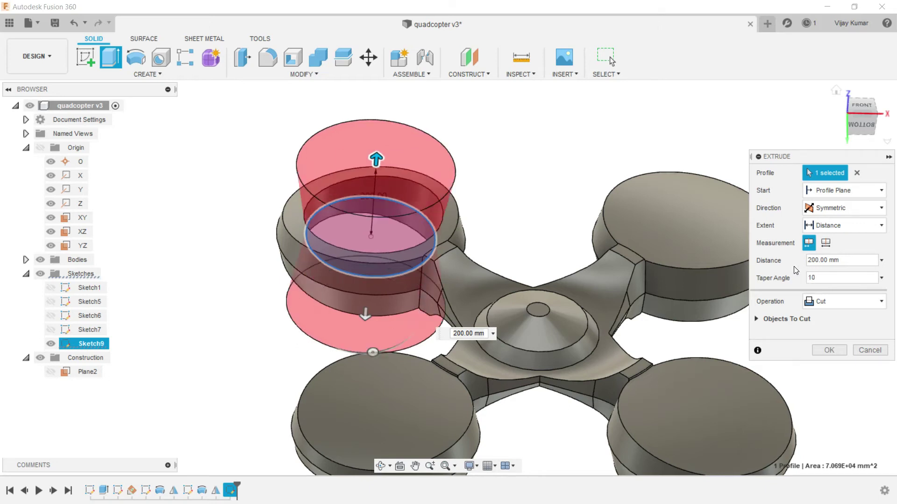
left_click(822, 351)
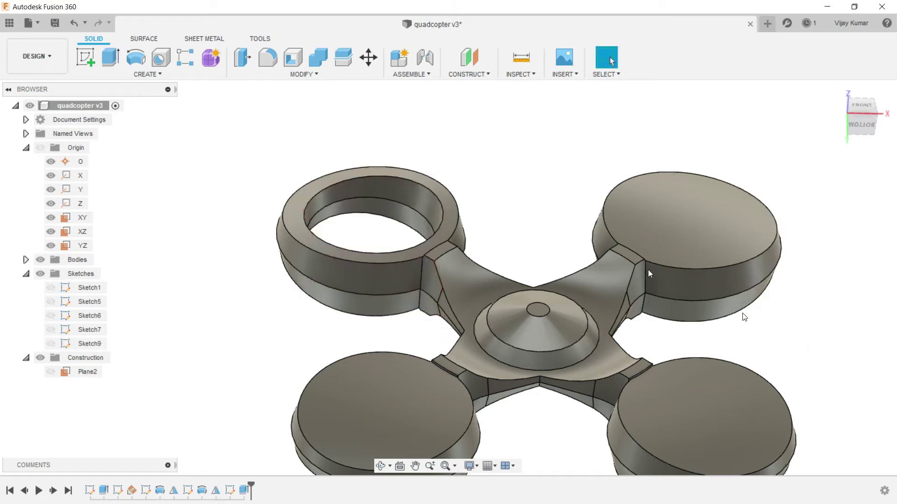
scroll(534, 209, "down", 3)
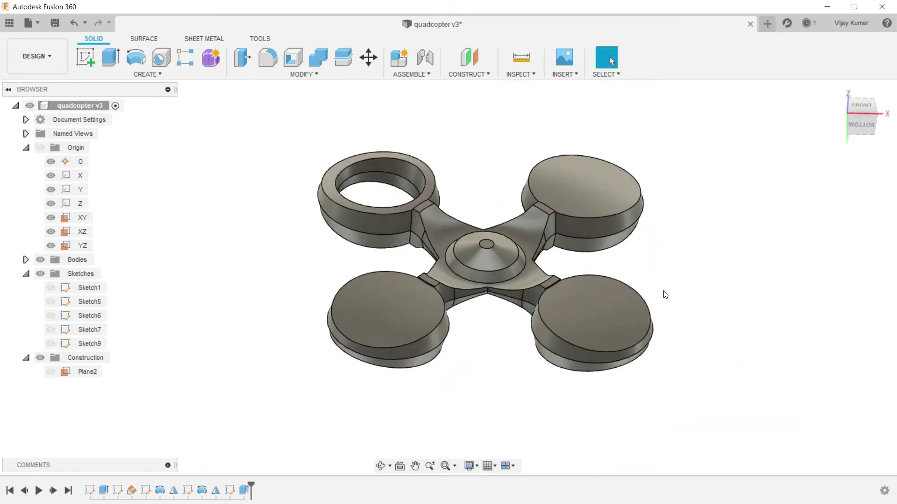
Circular-pattern the Extrude2 ring cut as features, 4 copies around the Y axis
left_click(166, 78)
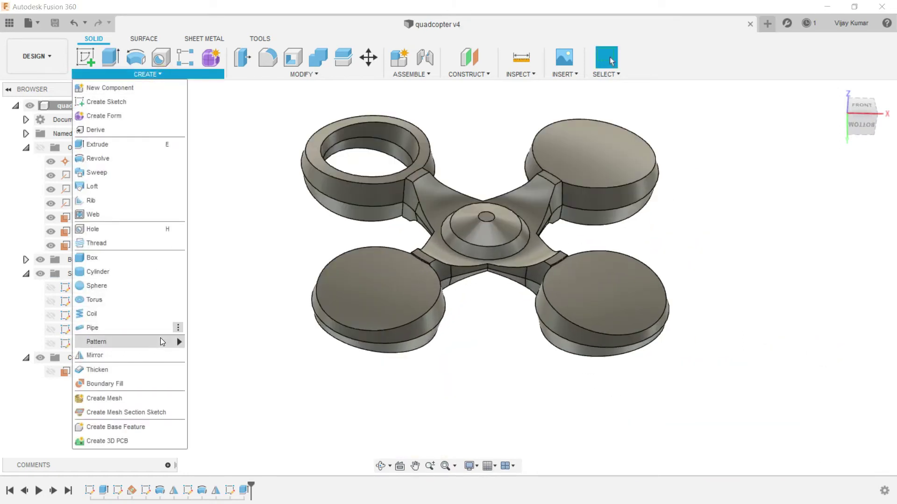
mouse_move(96, 341)
left_click(234, 358)
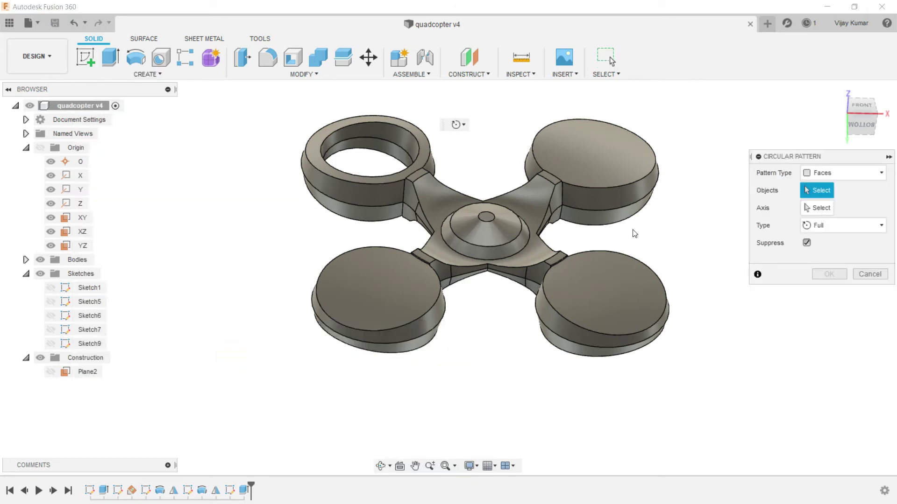
left_click(825, 174)
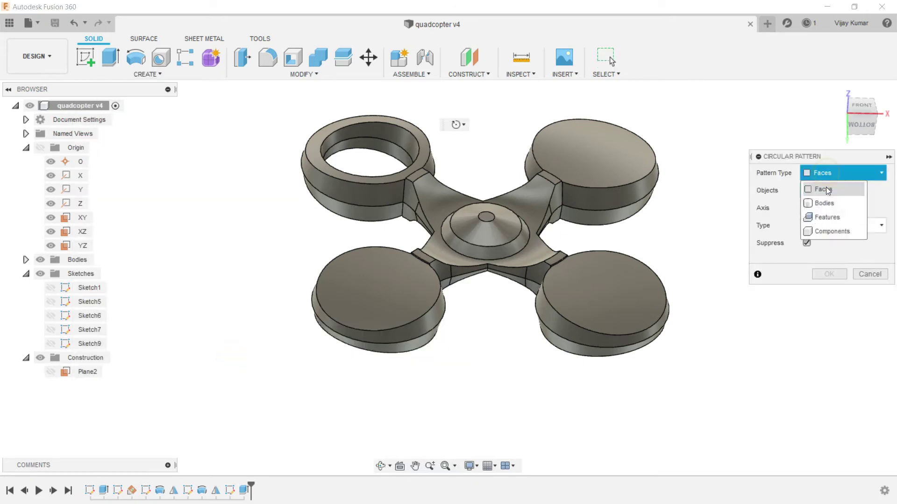
left_click(826, 216)
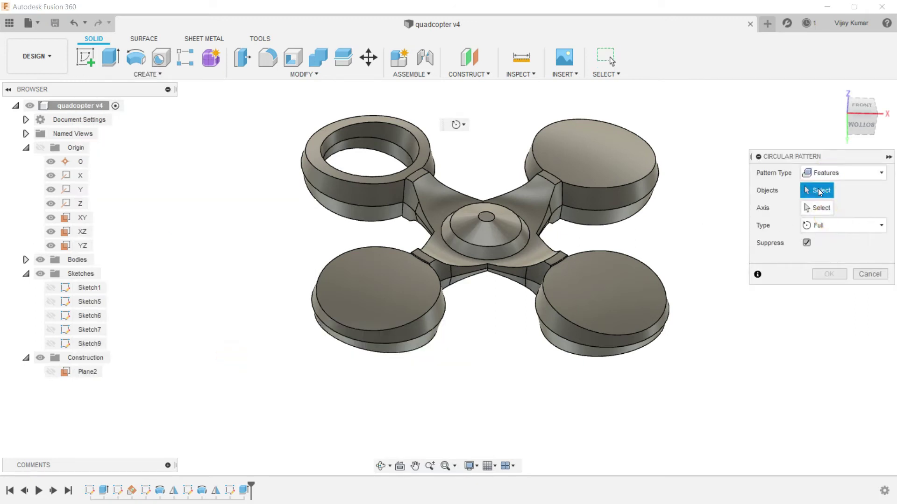
left_click(246, 491)
left_click(826, 208)
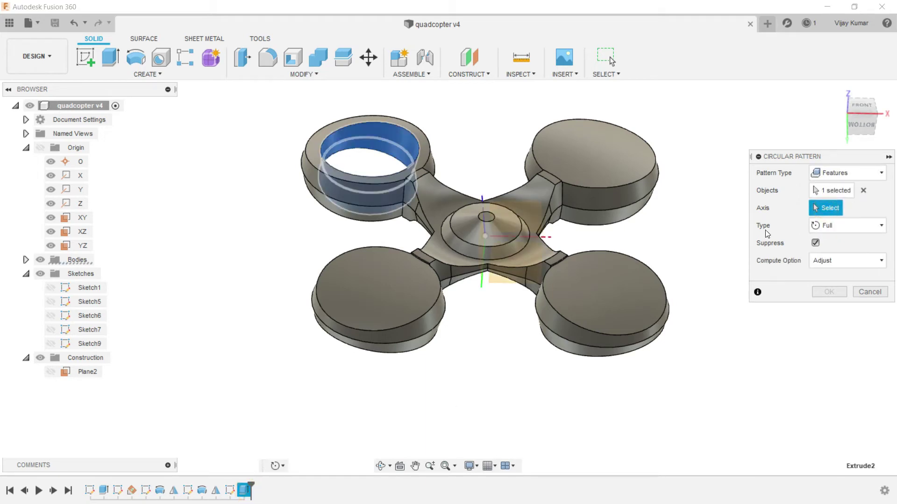
left_click(80, 190)
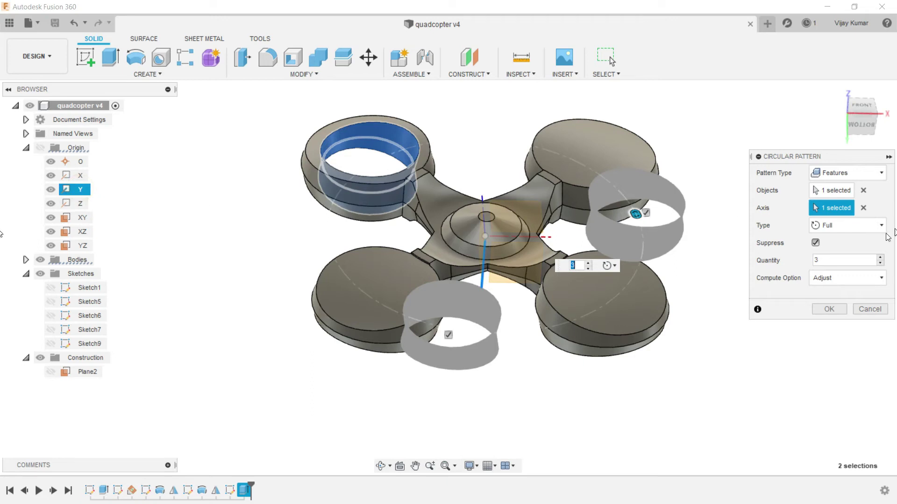
left_click(845, 265)
type("4")
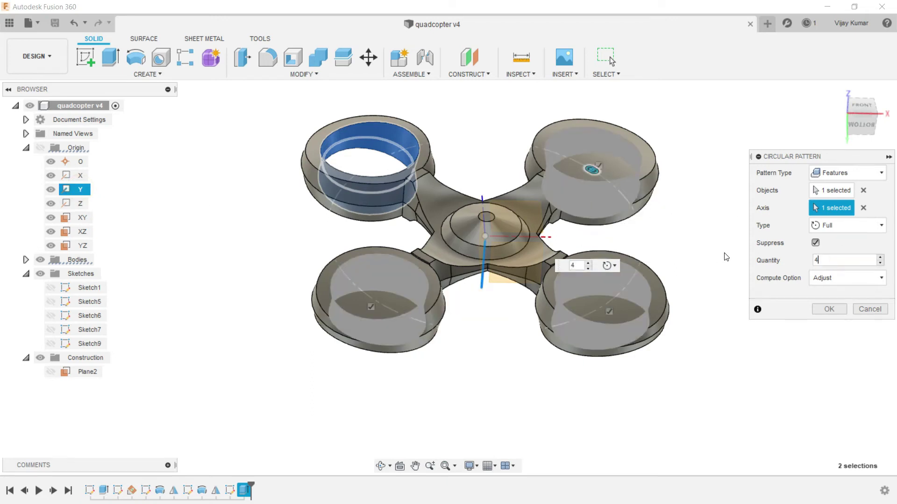
left_click(823, 308)
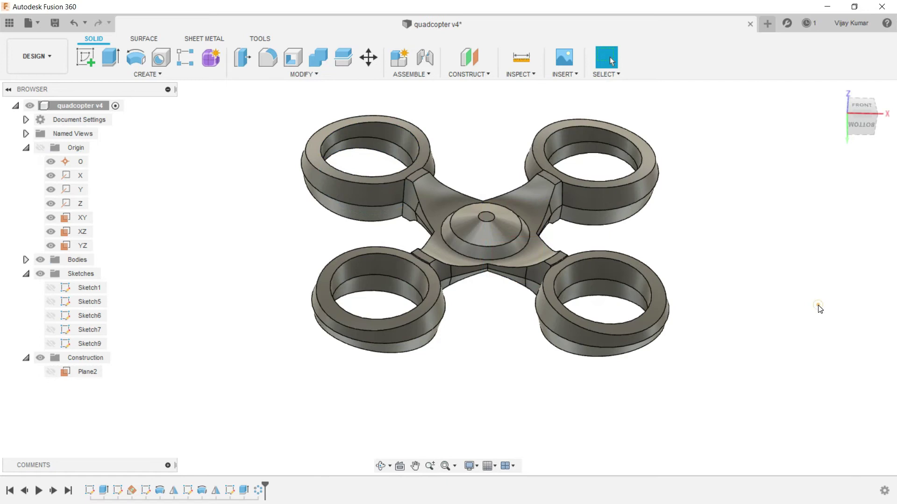
middle_click_drag(604, 282, 751, 252, "shift")
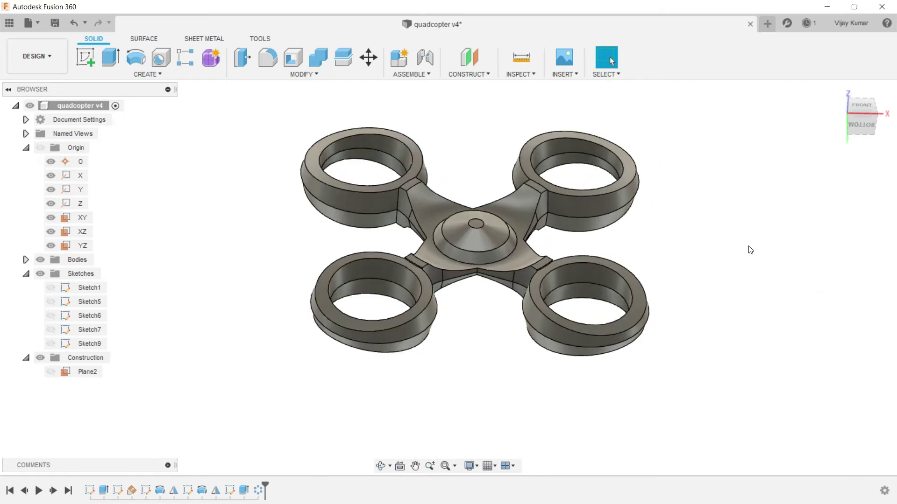
Chamfer the hub's top, middle and outer circular edges by 7 mm
left_click(314, 74)
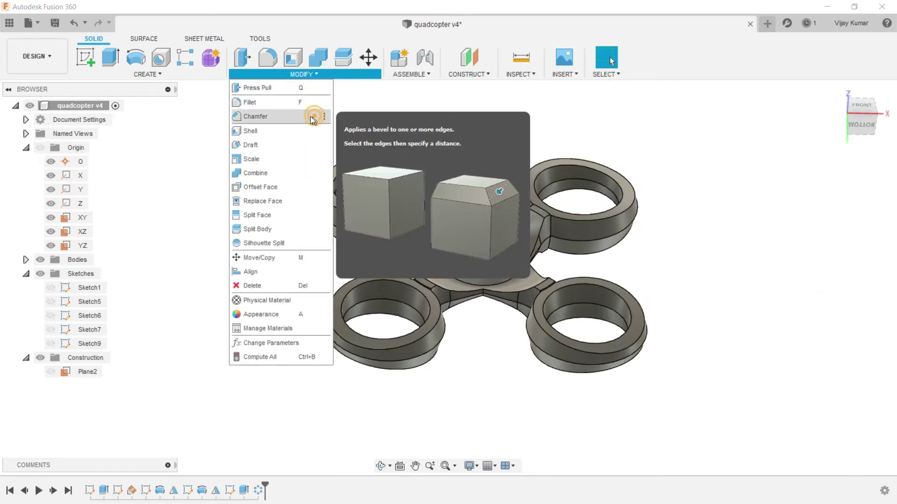
left_click(312, 117)
scroll(450, 224, "up", 3)
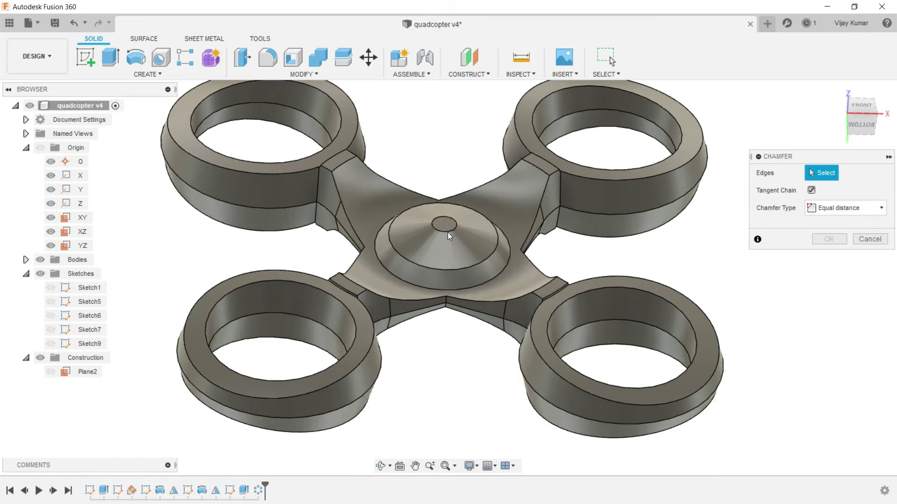
left_click(447, 232)
left_click(438, 271)
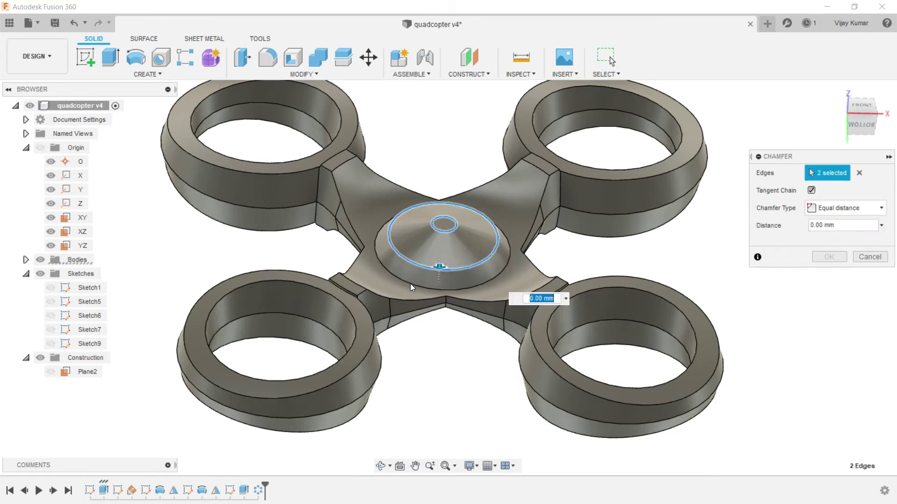
left_click(411, 287)
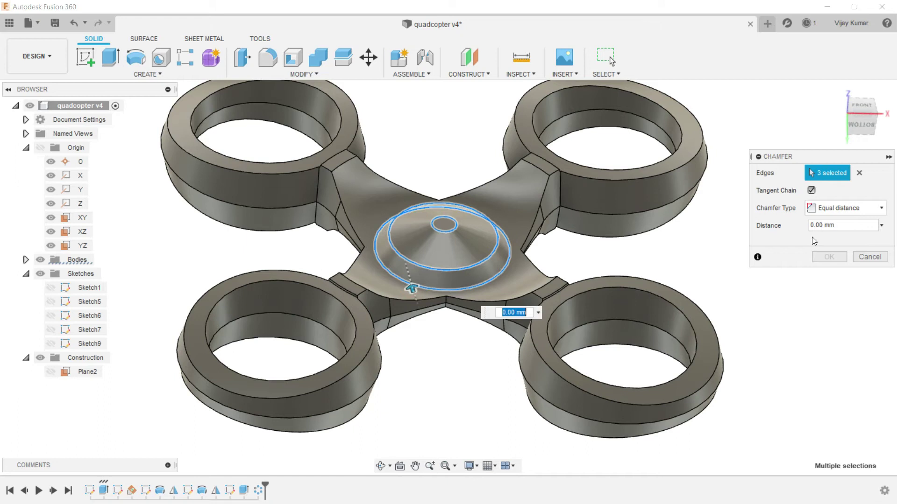
left_click(849, 225)
type("7")
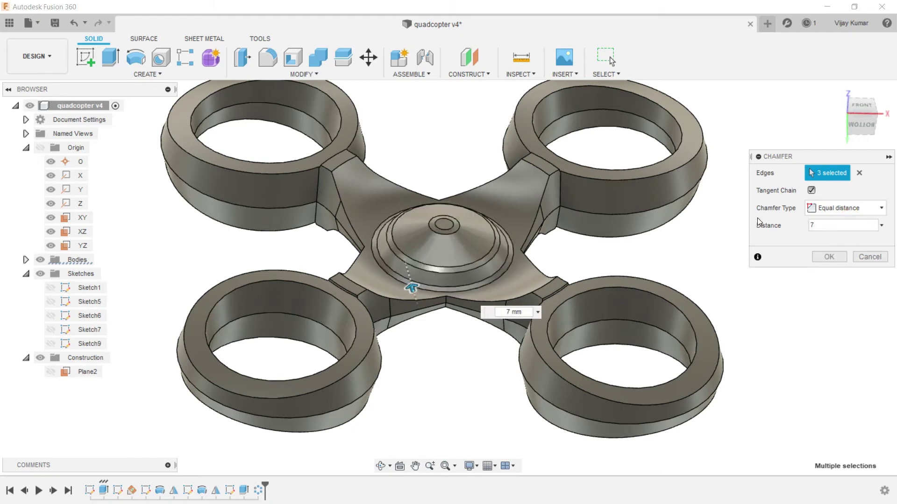
left_click(831, 256)
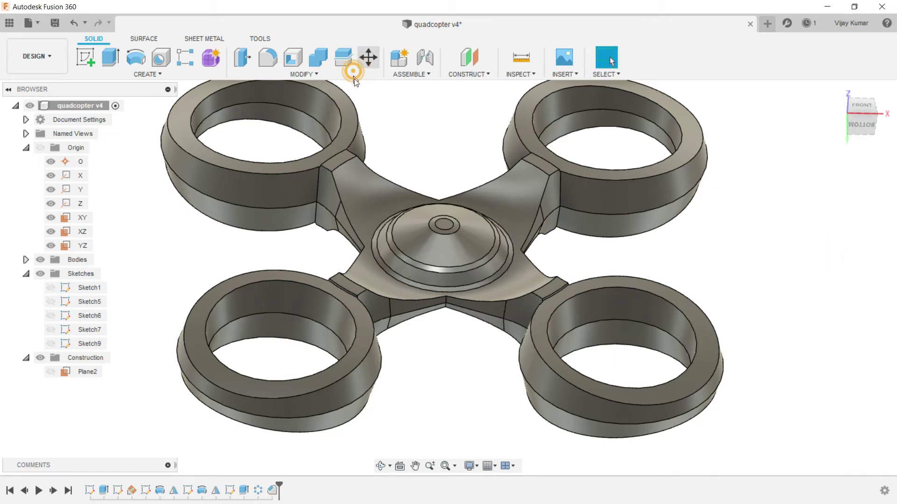
left_click(353, 73)
Start a chamfer and select the top-left ring's inner and outer rim edges
left_click(345, 75)
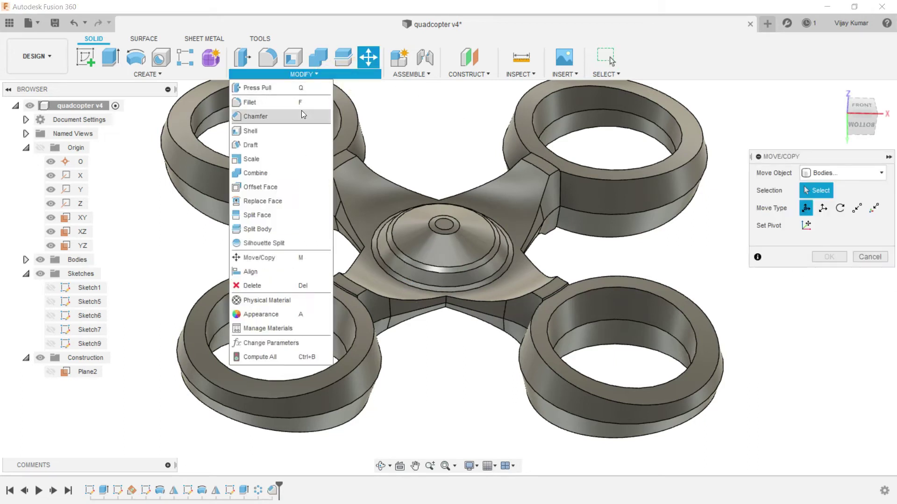
left_click(301, 113)
scroll(331, 116, "down", 3)
left_click(292, 94)
scroll(293, 103, "up", 3)
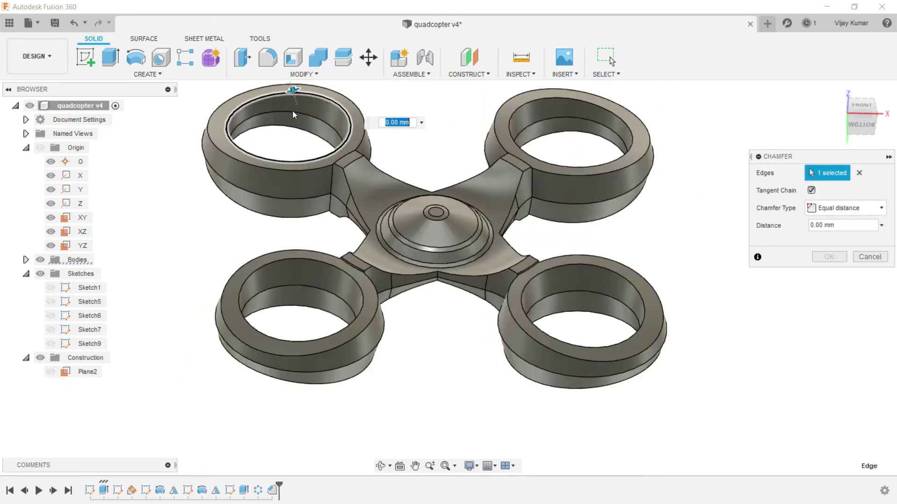
left_click(237, 166)
Add the bottom-left, bottom-right and top-right ring rims and apply a 7 mm chamfer
left_click(262, 283)
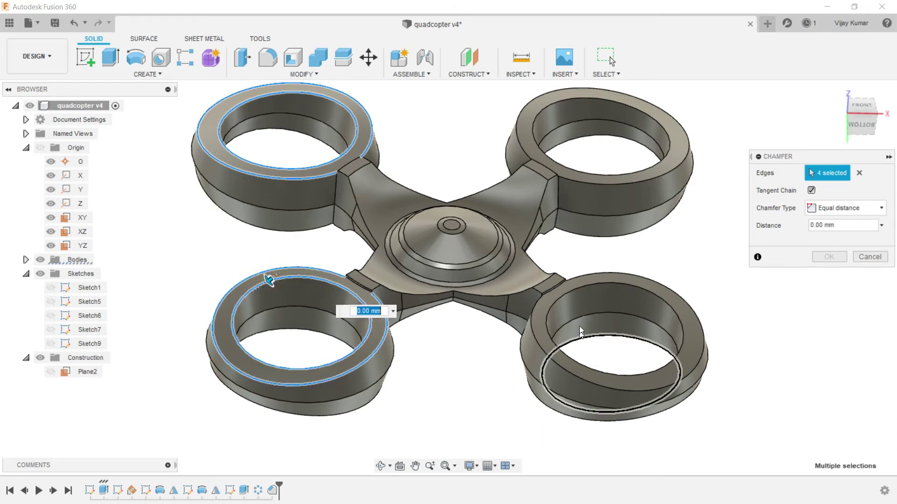
left_click(571, 294)
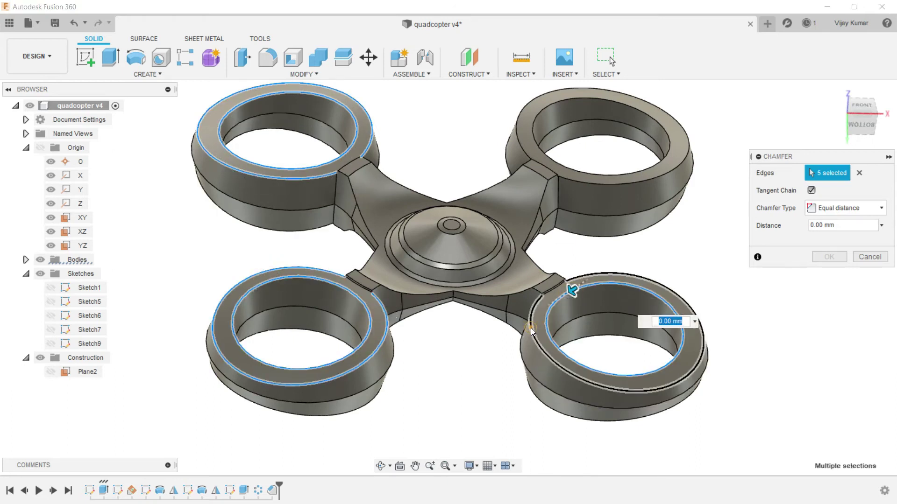
left_click(532, 331)
left_click(585, 178)
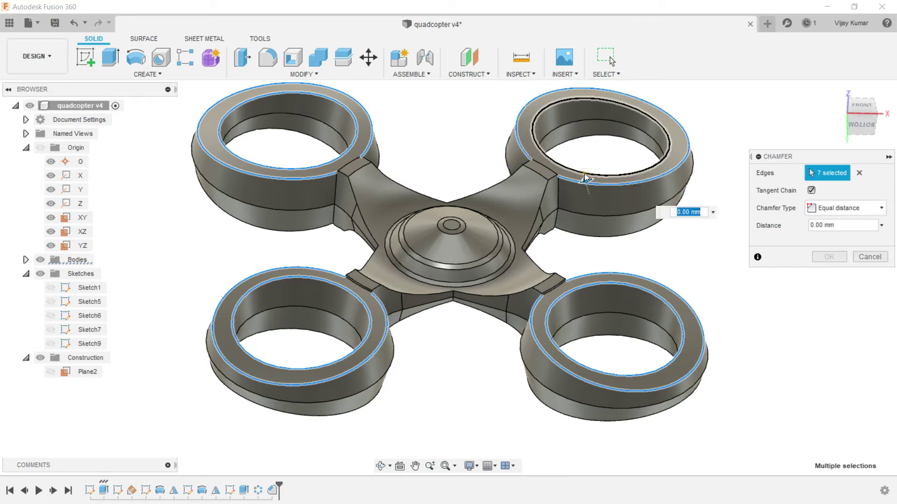
left_click(585, 173)
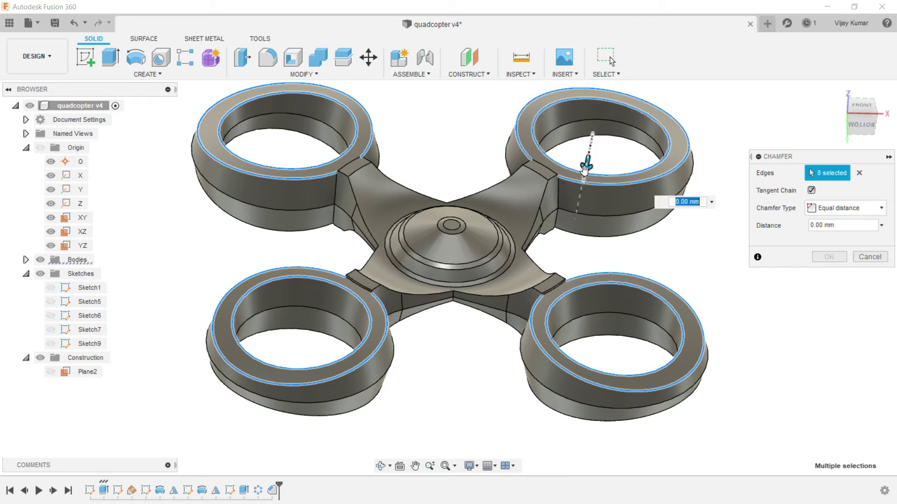
left_click(842, 227)
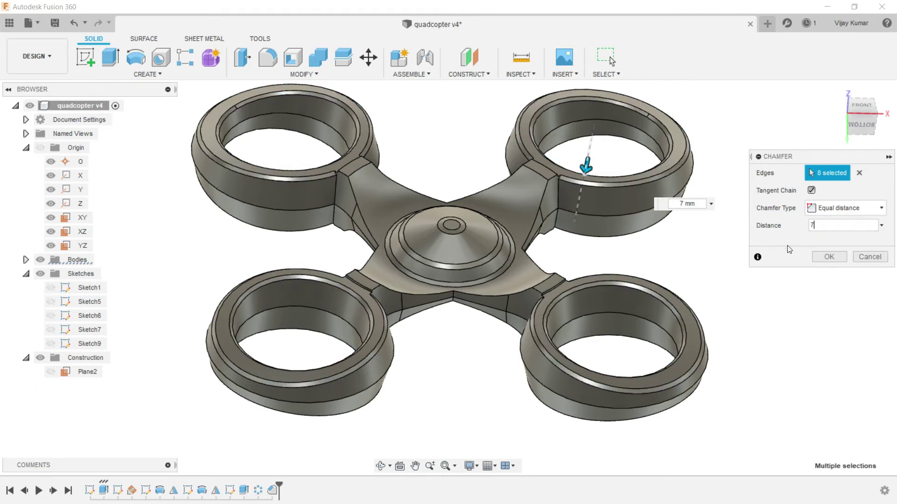
left_click(818, 257)
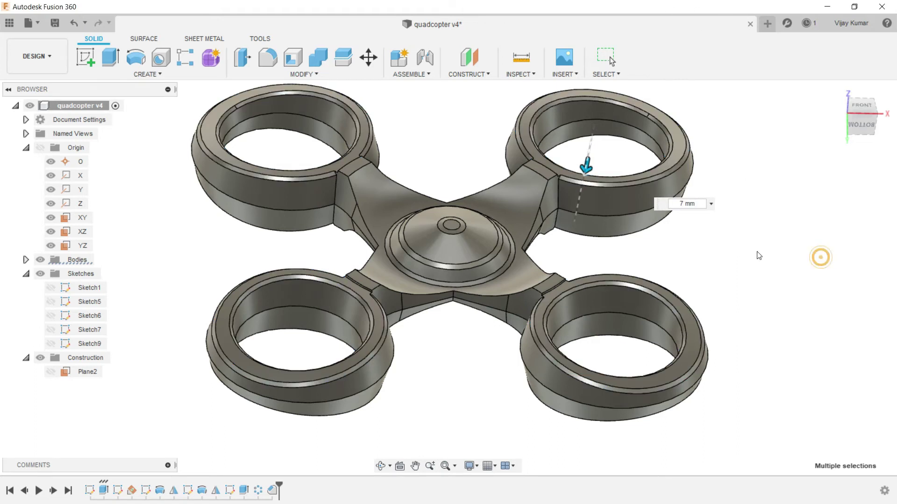
left_click(381, 466)
Orbit the frame to view its top side
left_click_drag(436, 344, 455, 232)
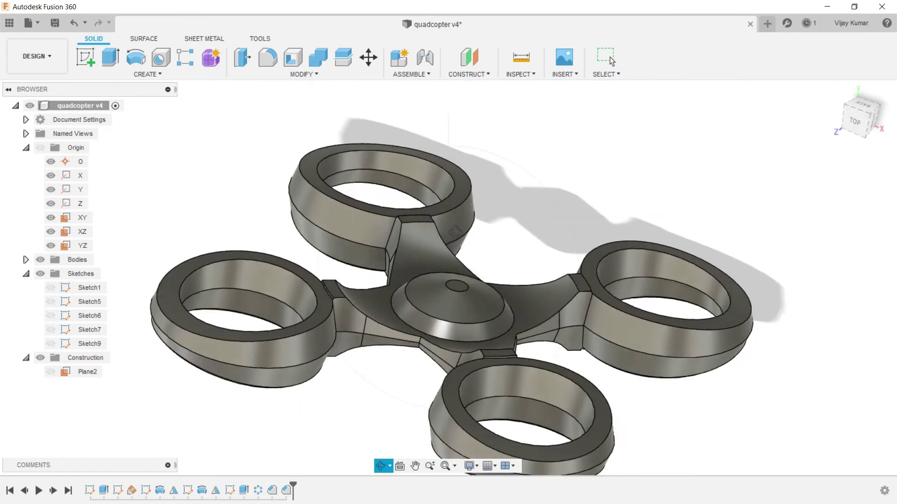
scroll(455, 232, "down", 3)
right_click(232, 213)
key("Escape")
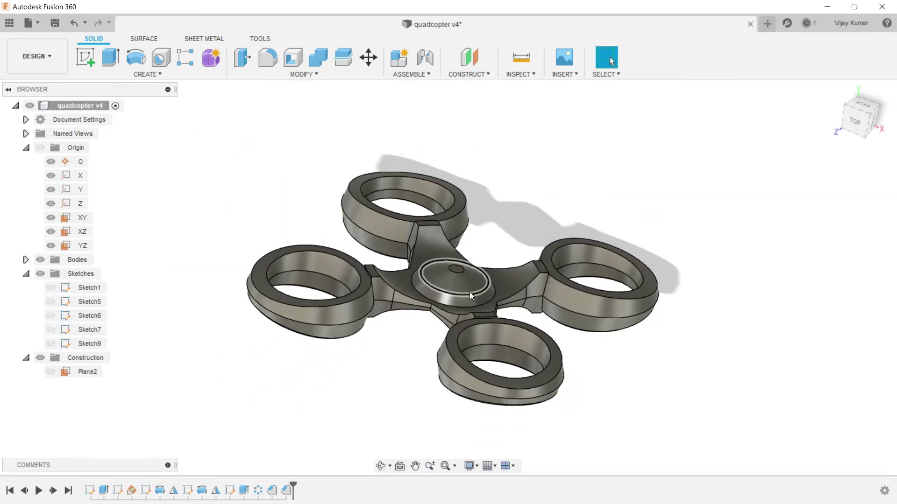
scroll(469, 292, "up", 2)
Start a chamfer and select the upper and left rings' inner and outer rims
left_click(301, 74)
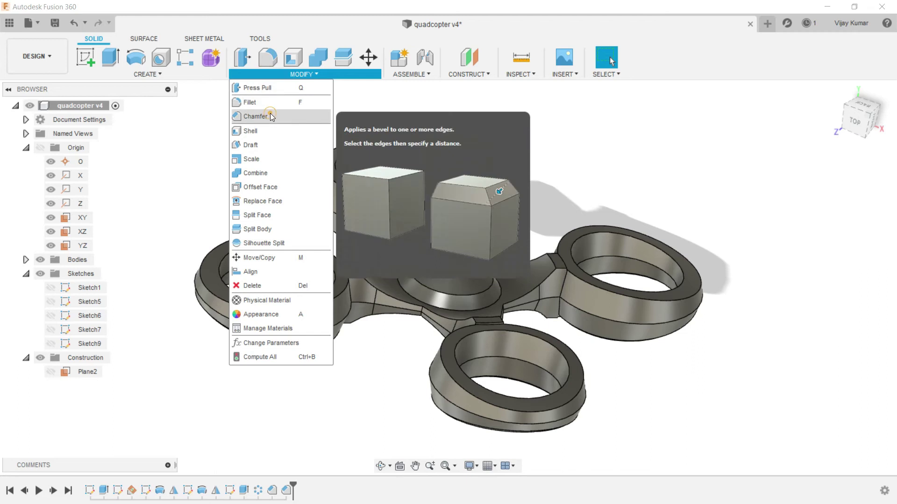
left_click(262, 116)
scroll(390, 150, "up", 2)
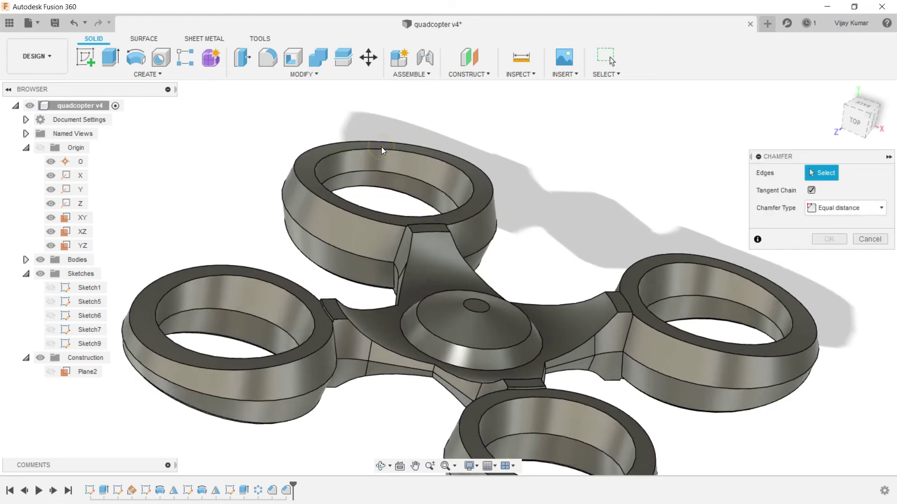
left_click(381, 148)
left_click(298, 170)
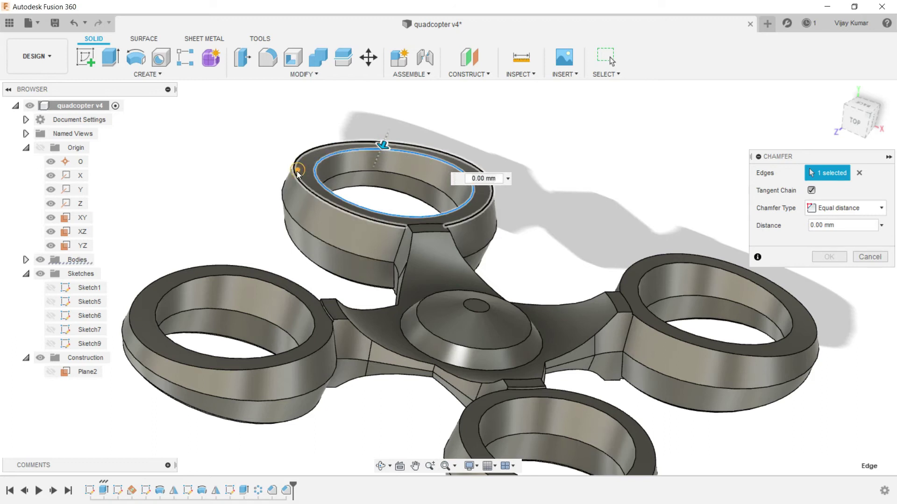
left_click(240, 276)
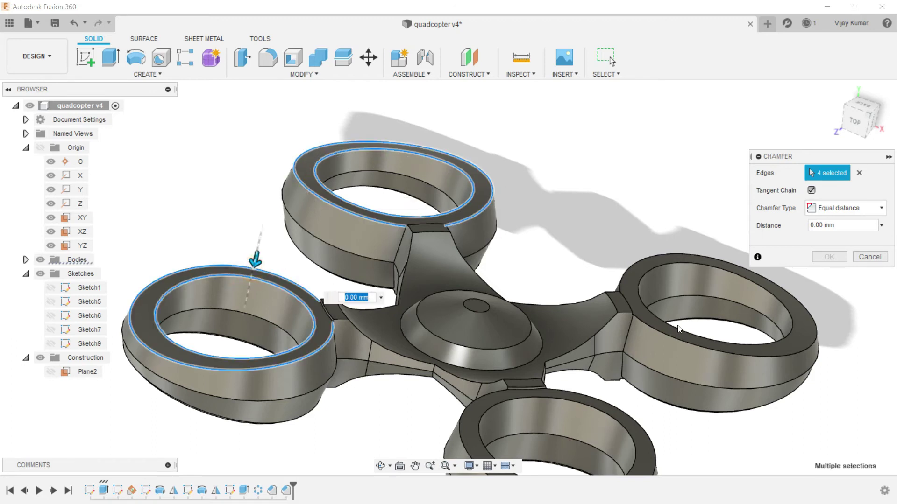
scroll(580, 256, "down", 2)
scroll(644, 273, "up", 2)
scroll(620, 253, "up", 1)
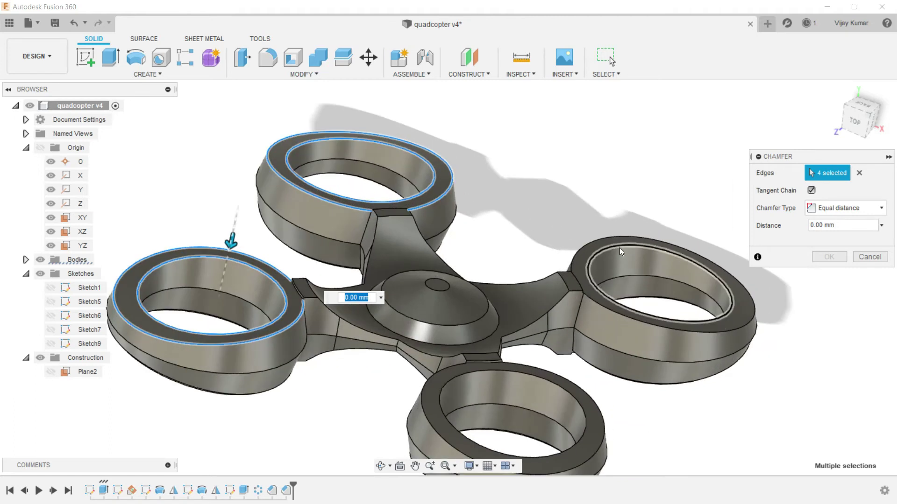
Add the right and bottom ring rims and three hub edges, applying a 7 mm chamfer
left_click(619, 246)
scroll(509, 308, "down", 2)
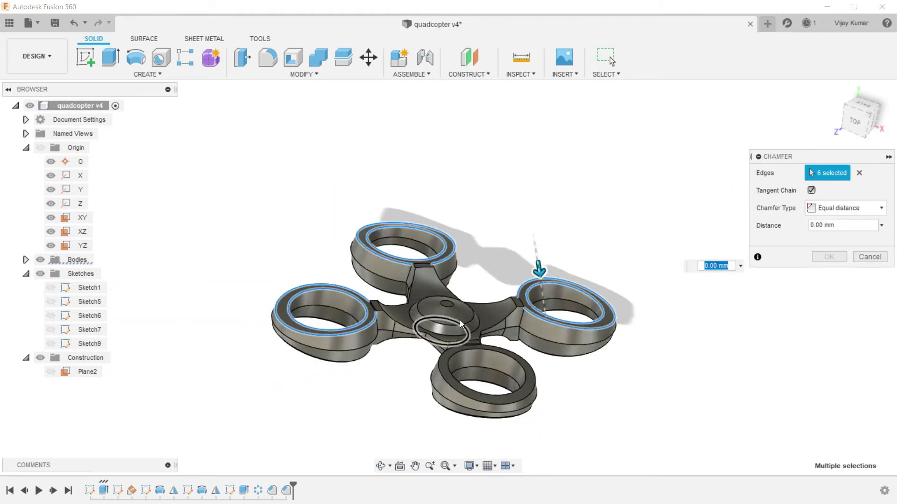
scroll(441, 388, "up", 2)
left_click(444, 388)
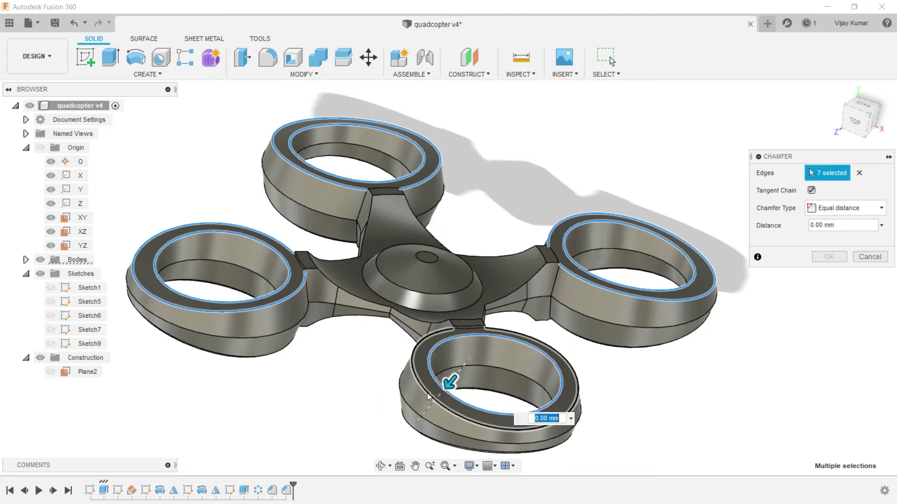
left_click(430, 295)
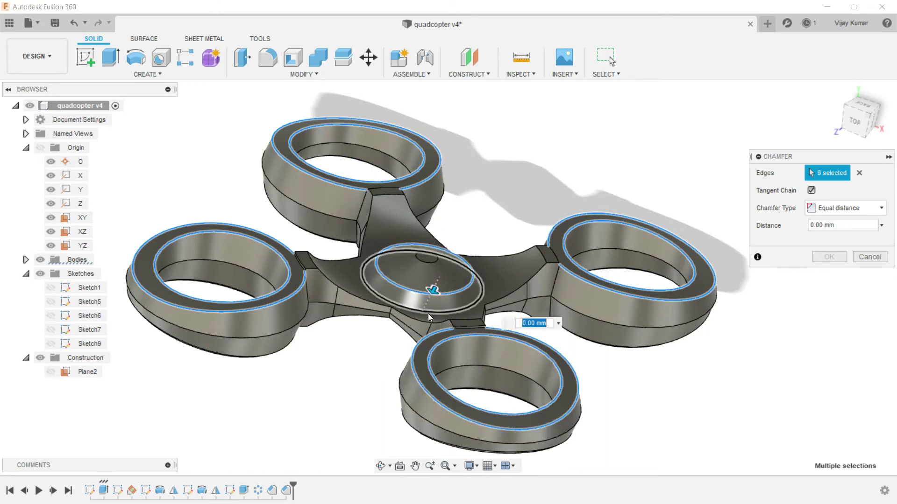
left_click(428, 313)
left_click(435, 264)
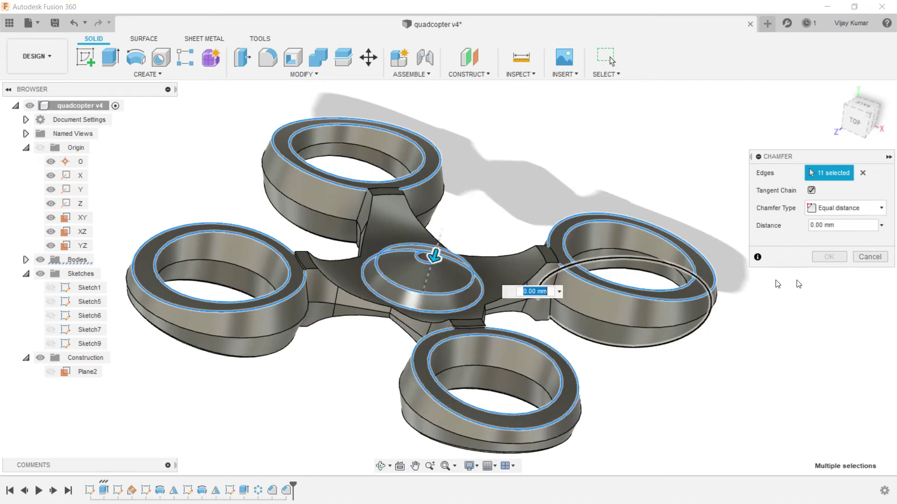
left_click(836, 225)
type("7")
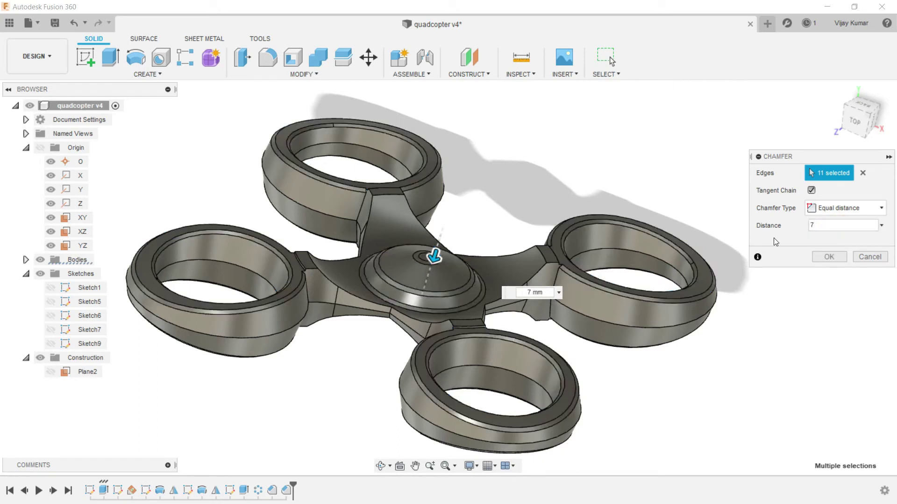
left_click(815, 254)
Free-orbit the frame round to its underside, then start a new chamfer
scroll(269, 112, "down", 3)
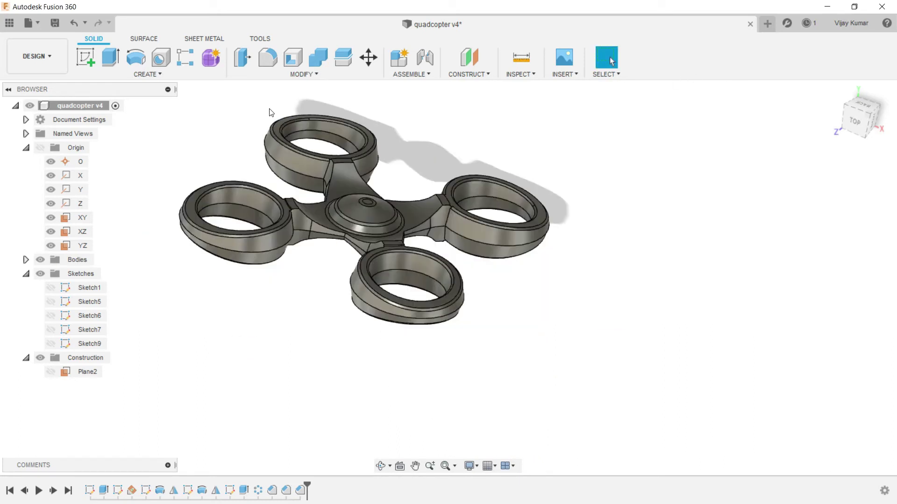
scroll(186, 176, "up", 2)
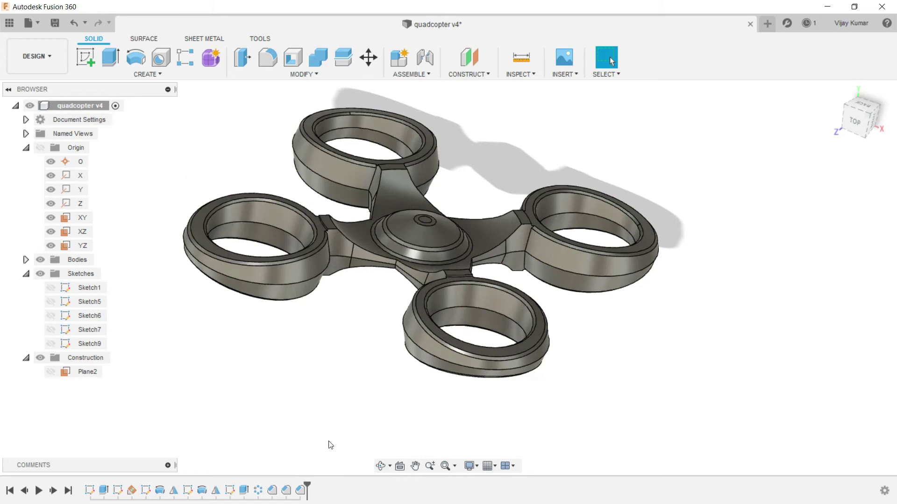
left_click(377, 466)
mouse_move(362, 364)
left_mouse_down()
mouse_move(401, 308)
mouse_move(246, 286)
left_mouse_up()
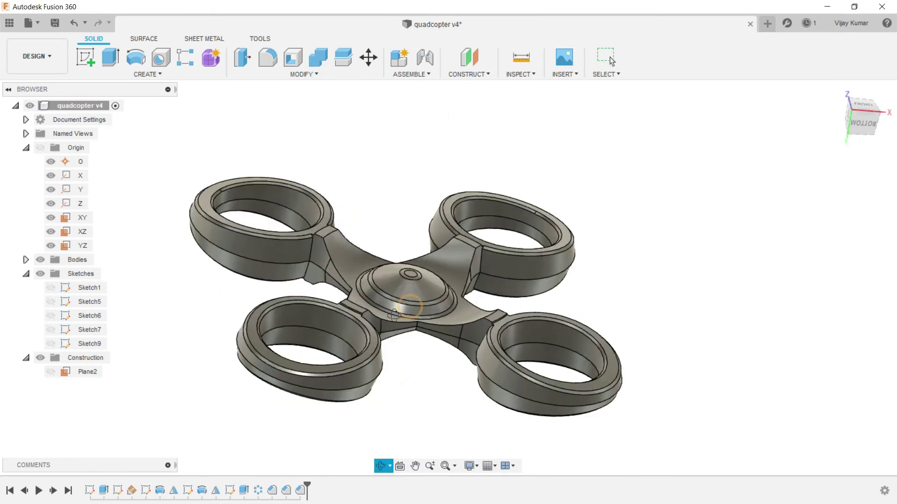
right_click(182, 261)
left_click(214, 264)
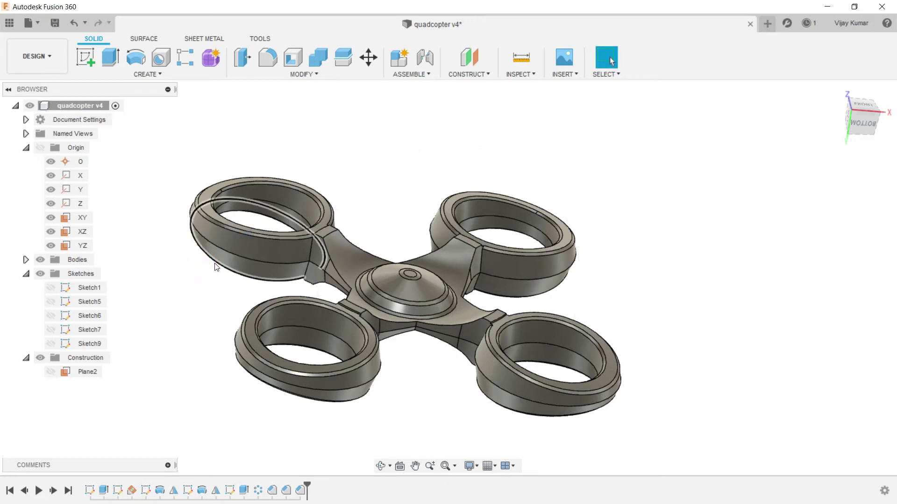
left_click(302, 75)
left_click(293, 112)
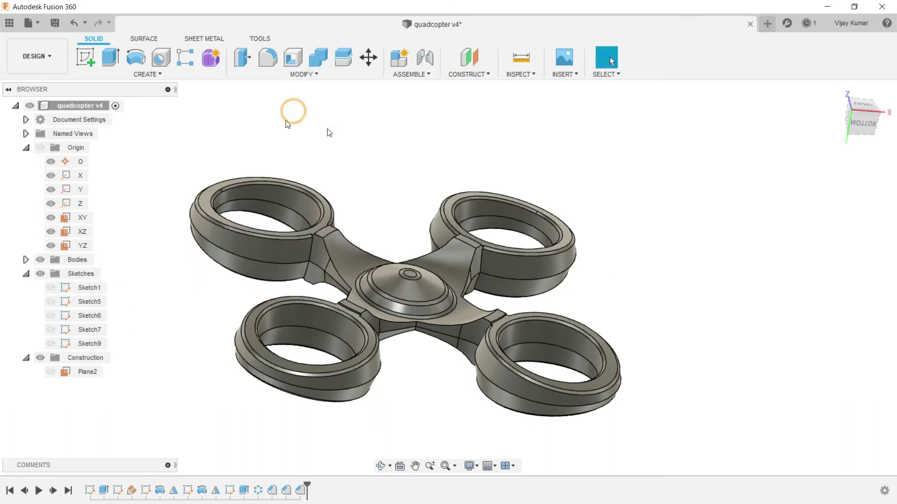
Select the arm edges from the upper-left ring across the hub to the right ring
scroll(554, 231, "up", 3)
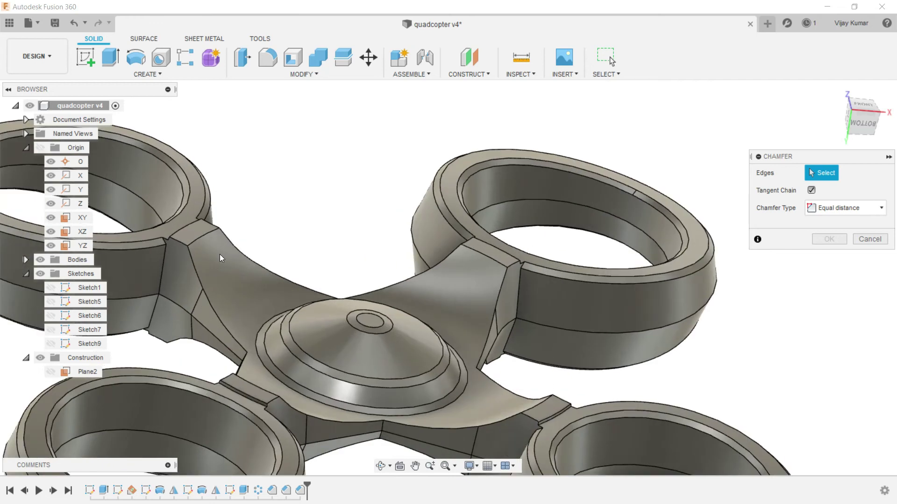
left_click(187, 248)
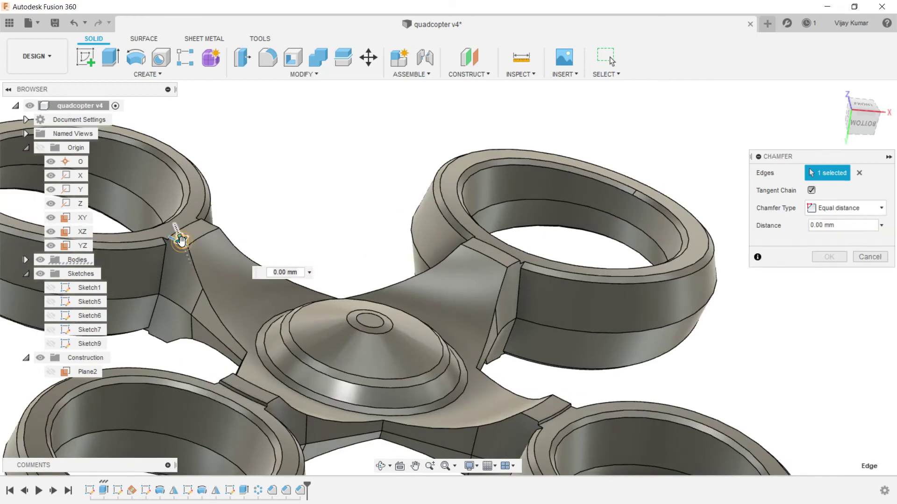
left_click(191, 263)
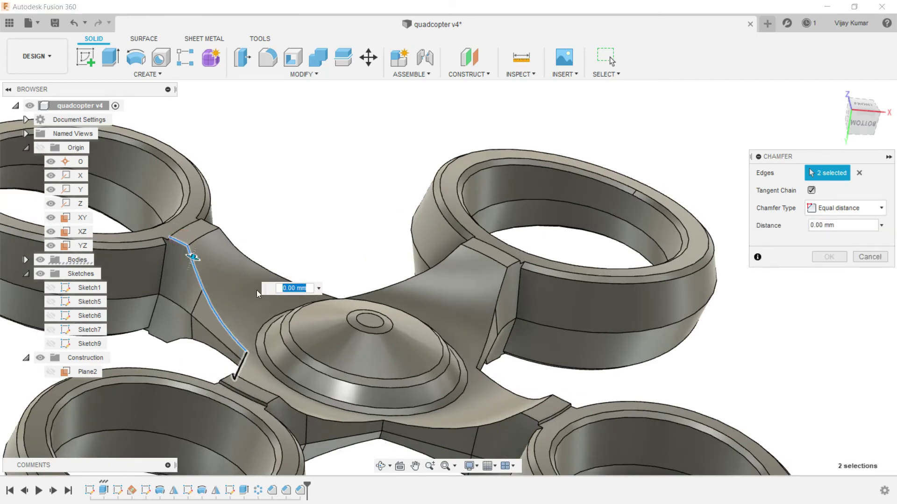
left_click(211, 226)
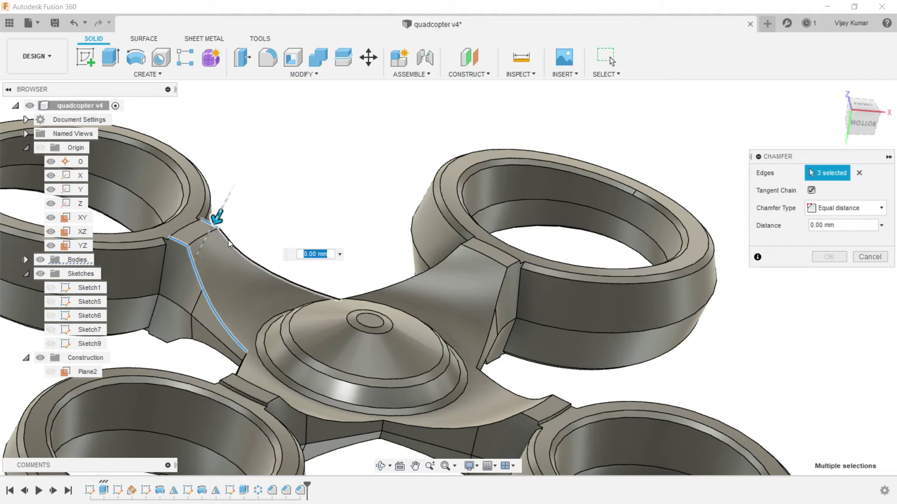
left_click(228, 243)
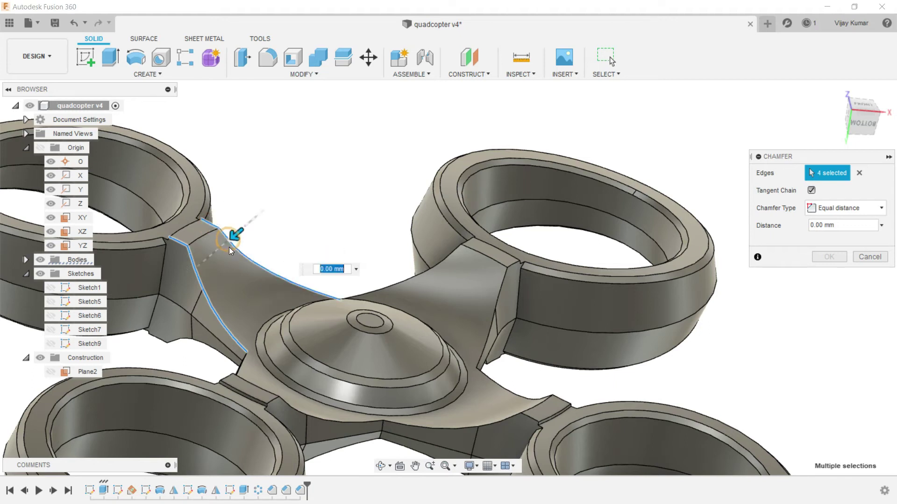
left_click(436, 265)
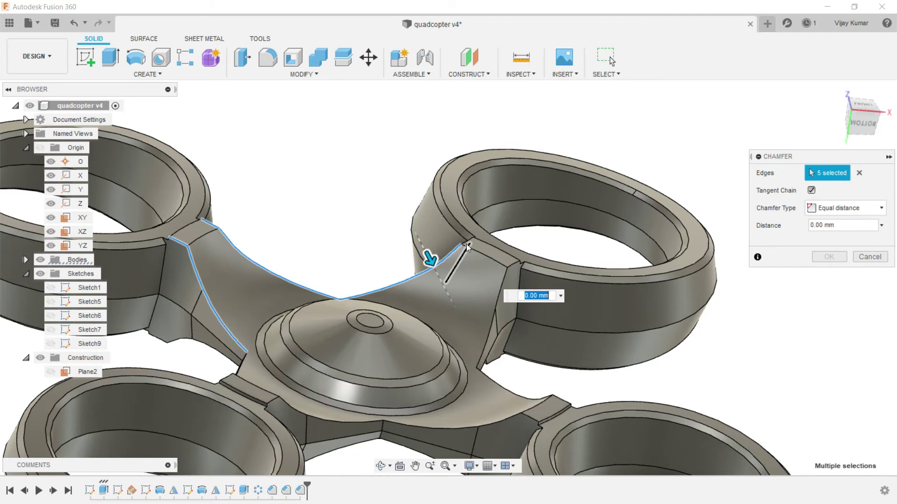
left_click(470, 241)
left_click(515, 264)
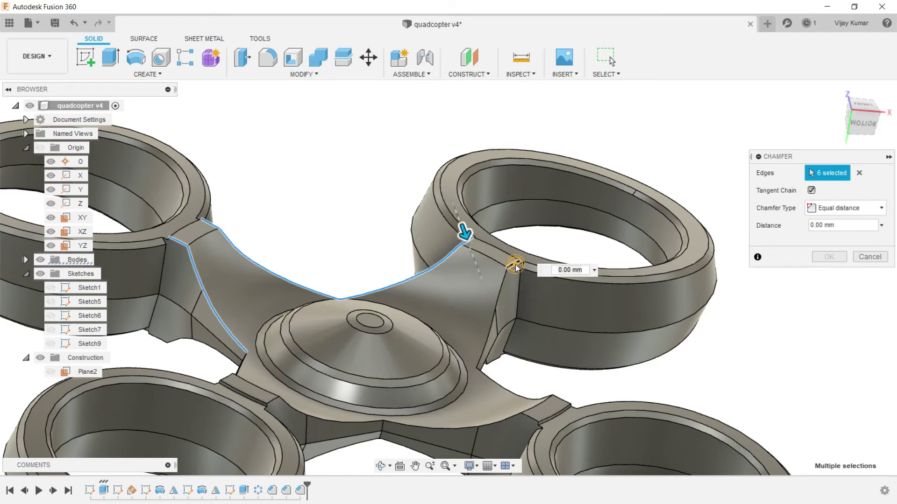
left_click(506, 282)
Add the lower arm, centre plate and left arm edges, applying a 7 mm chamfer
scroll(491, 357, "down", 3)
scroll(495, 358, "up", 3)
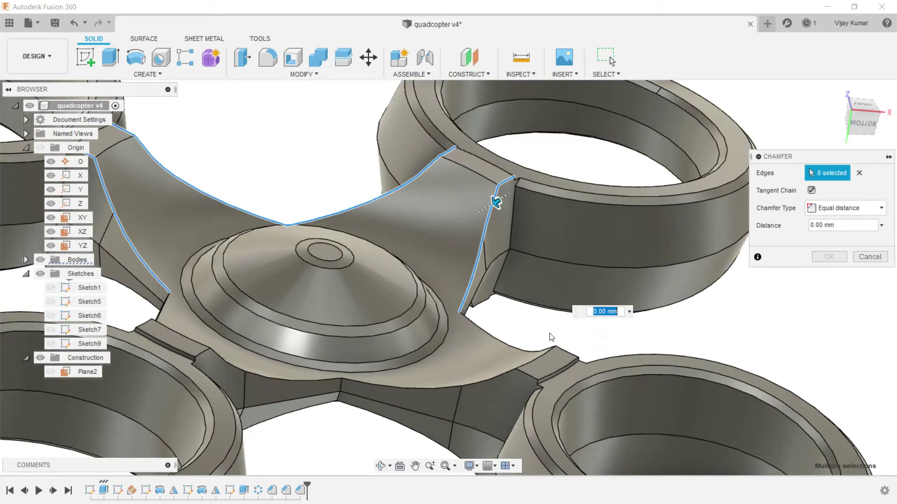
left_click(524, 351)
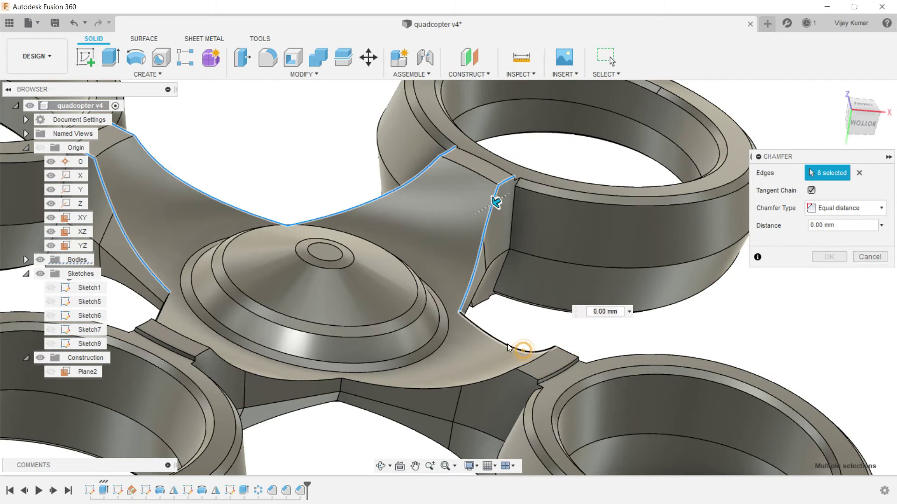
left_click(500, 375)
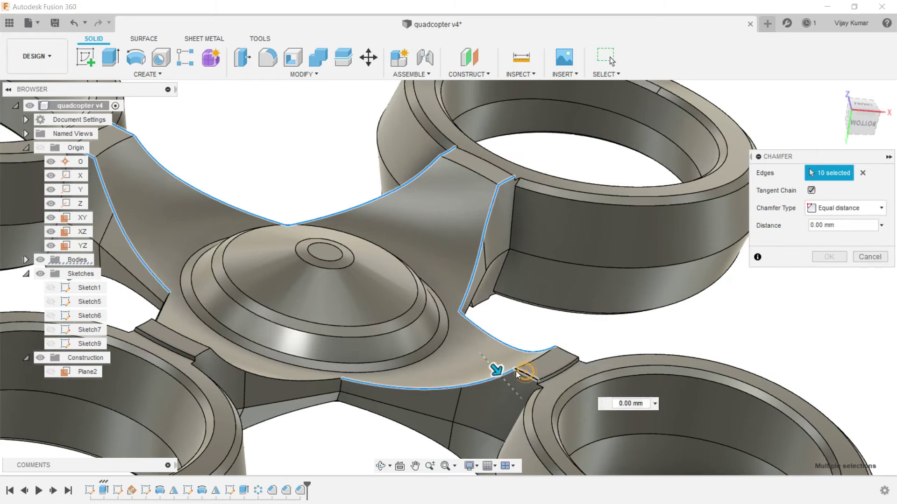
left_click(307, 379)
left_click(200, 354)
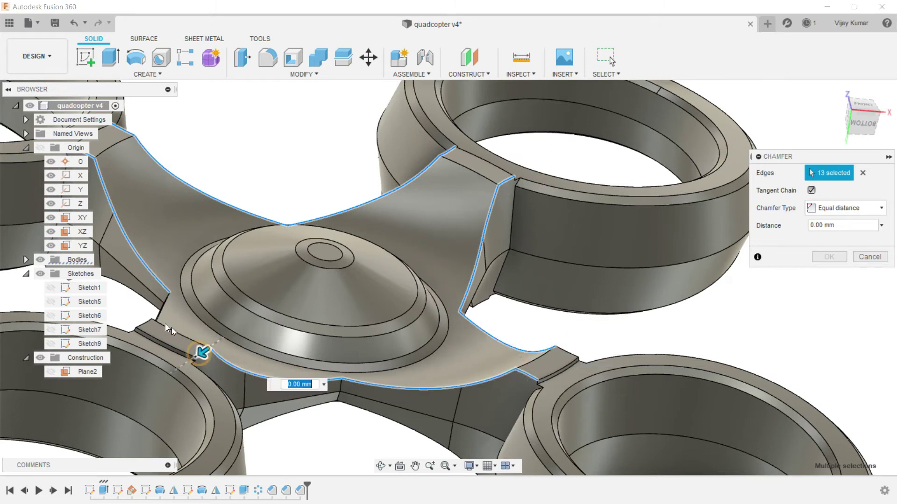
left_click(149, 323)
left_click(159, 312)
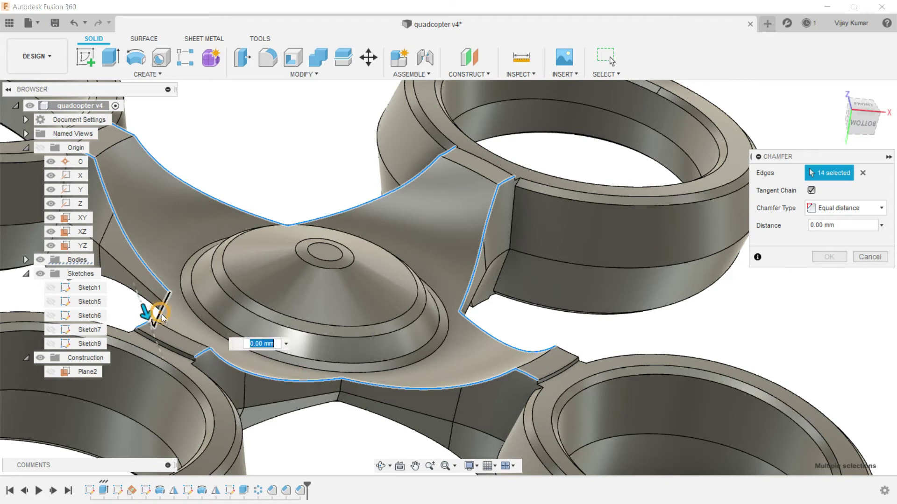
scroll(351, 324, "down", 3)
scroll(350, 324, "down", 3)
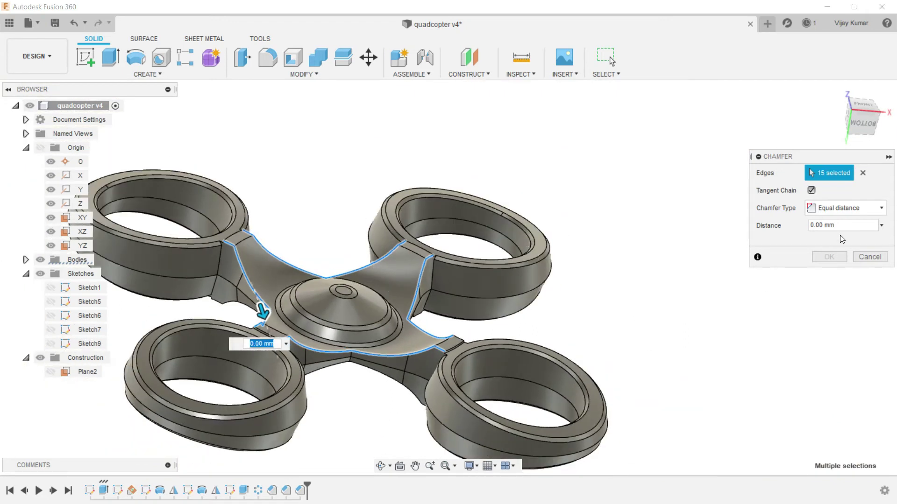
left_click(840, 225)
type("7")
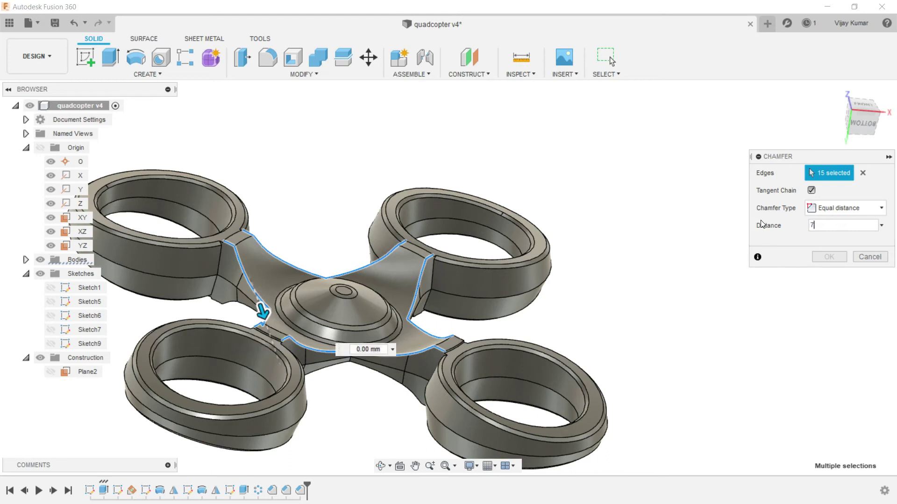
left_click(838, 256)
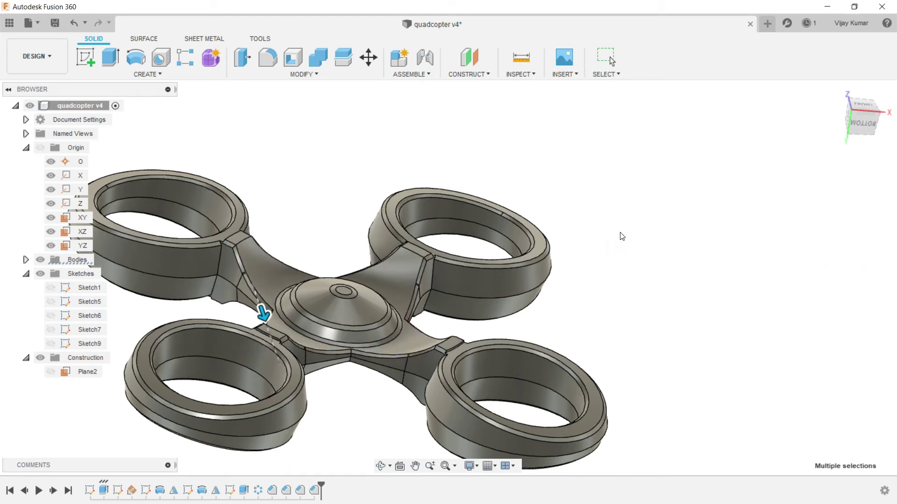
Free-orbit the frame over to its other face, then open the Modify dropdown
scroll(623, 237, "down", 4)
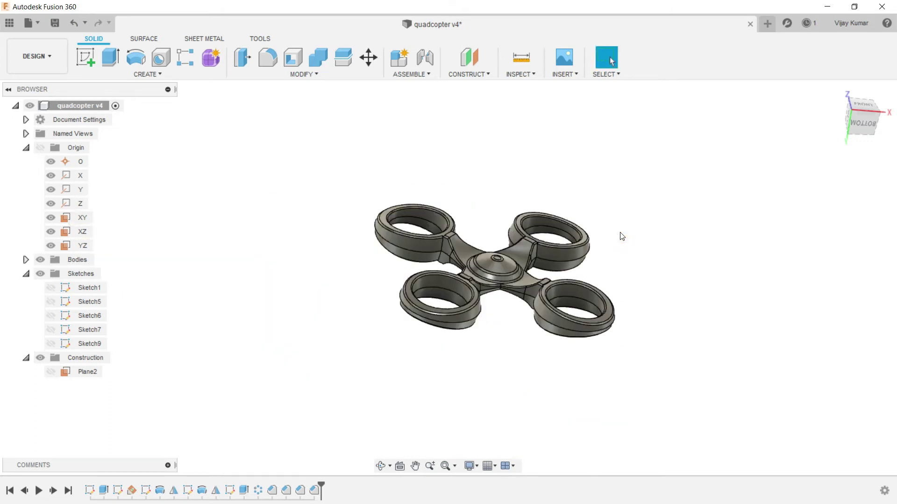
scroll(537, 288, "up", 3)
scroll(393, 322, "up", 3)
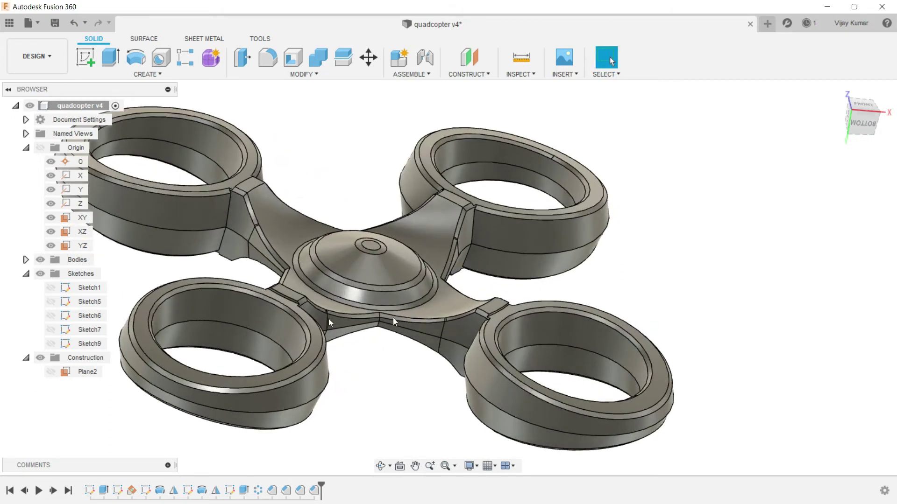
left_click(381, 467)
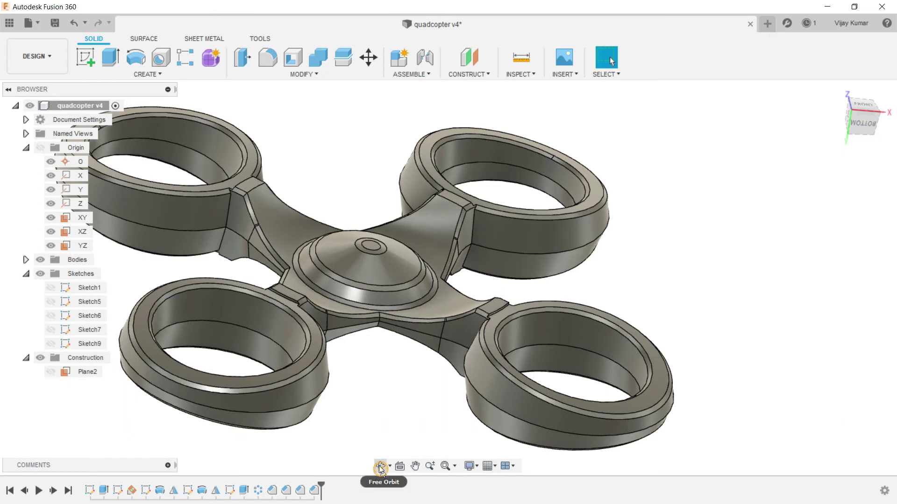
left_click_drag(366, 396, 387, 243)
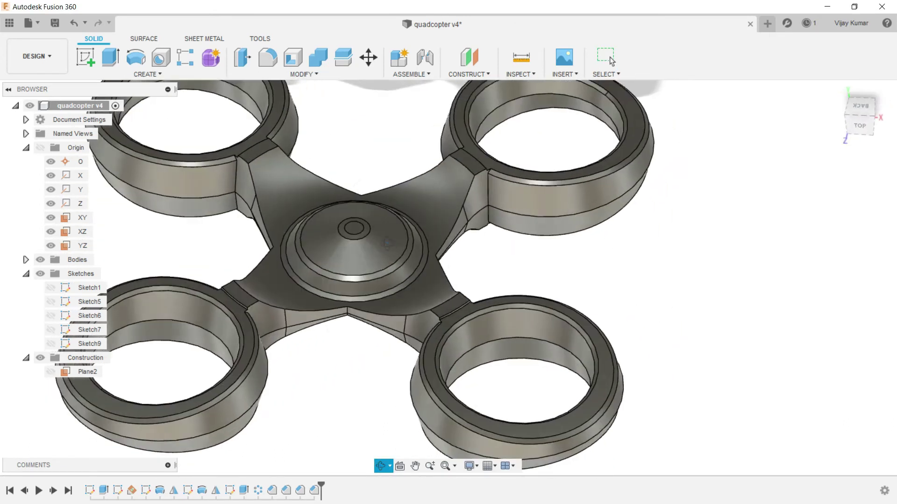
scroll(387, 242, "down", 4)
right_click(130, 133)
left_click(157, 134)
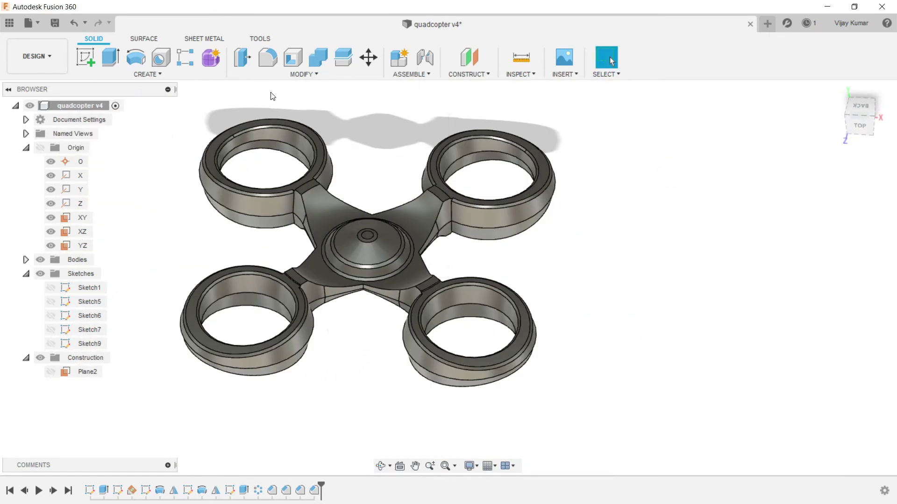
left_click(286, 79)
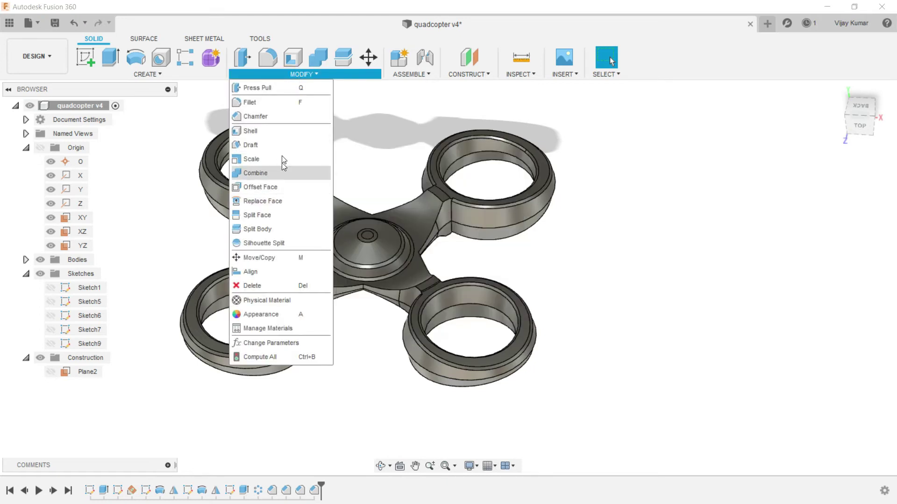
Start a chamfer and select the upper-left arm edges and the curved ring-to-hub edge
left_click(285, 123)
scroll(330, 217, "up", 3)
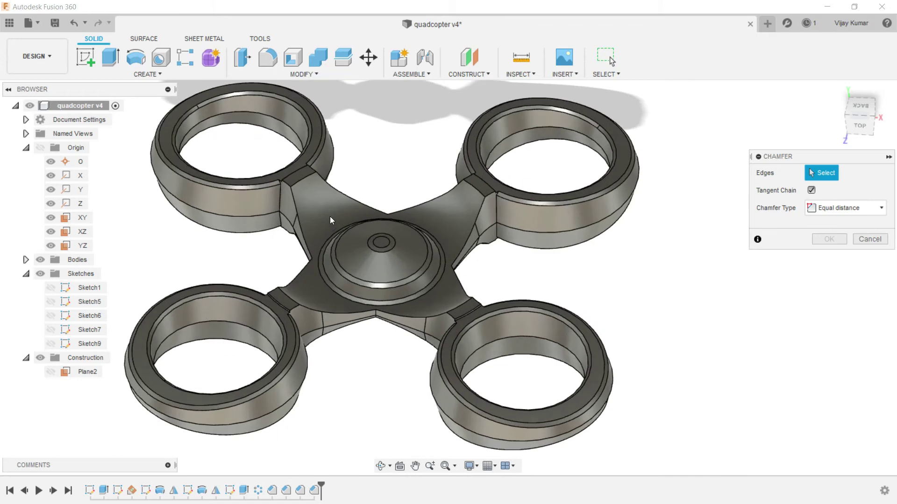
scroll(318, 215, "up", 2)
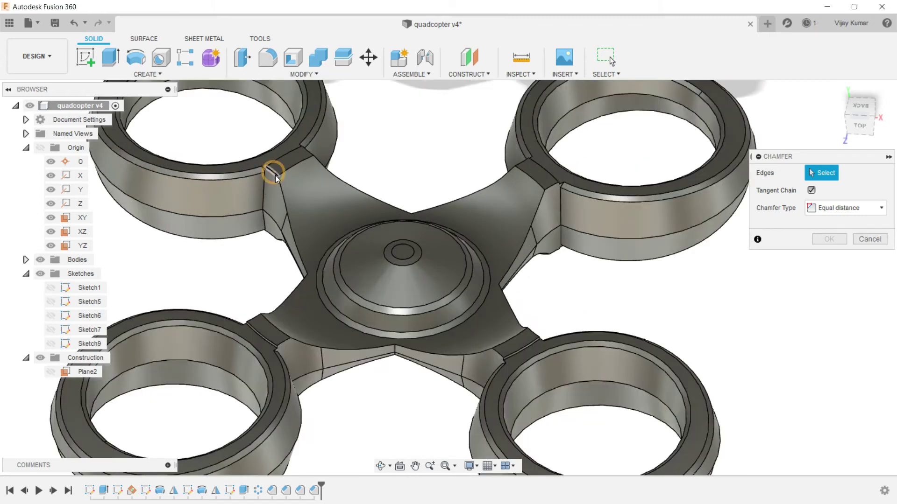
left_click(278, 179)
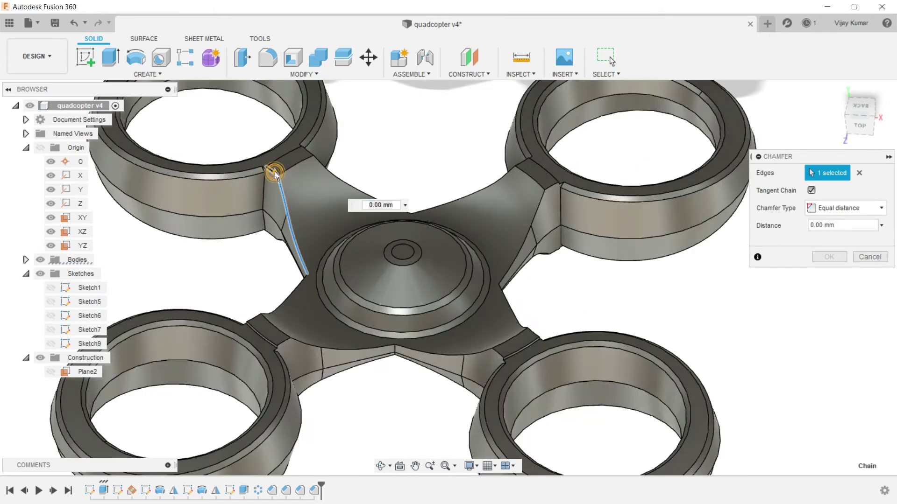
left_click(275, 172)
left_click(319, 155)
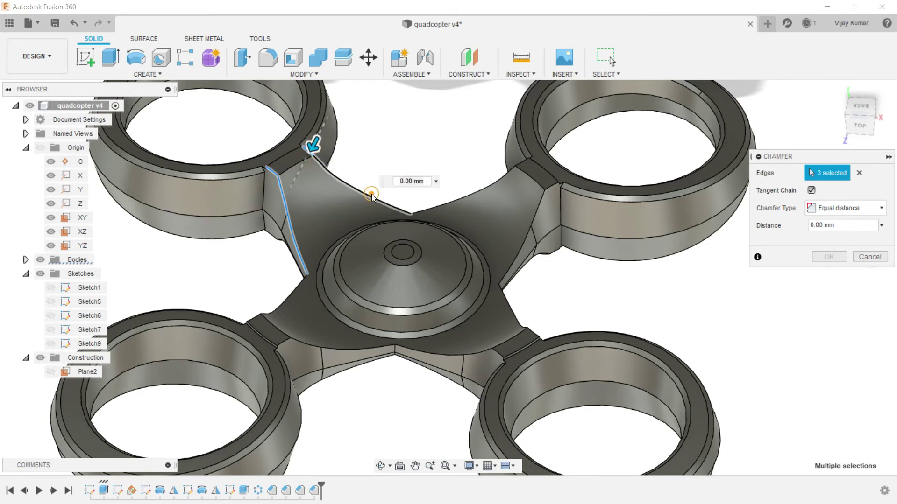
left_click(400, 206)
Add the edges toward and around the right ring, plus the short notch edge
left_click(422, 208)
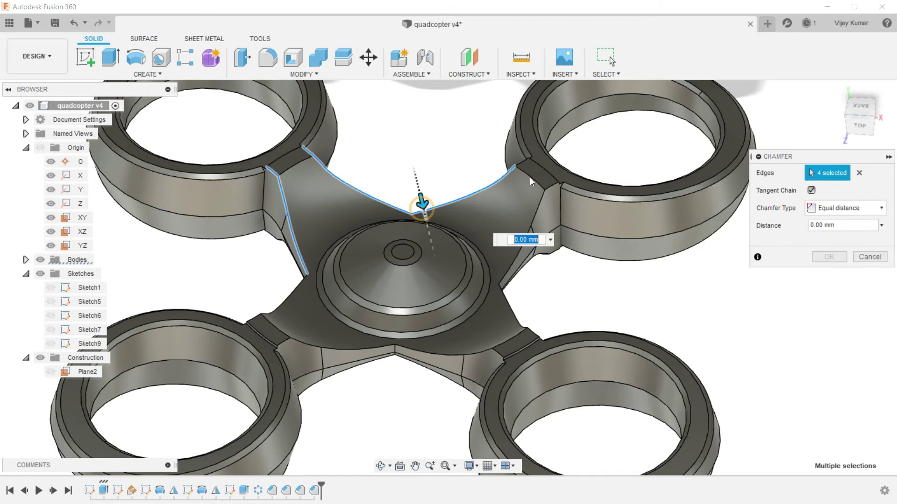
left_click(525, 164)
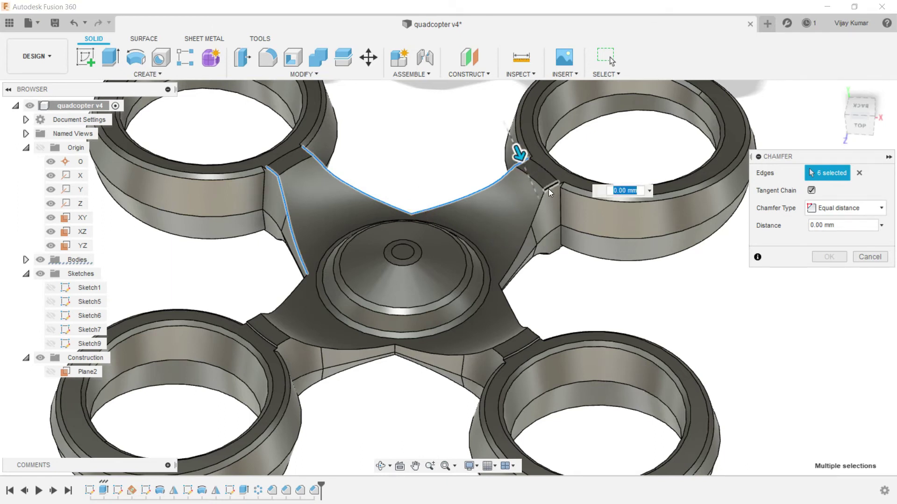
left_click(548, 188)
left_click(543, 199)
scroll(495, 211, "down", 3)
scroll(495, 211, "up", 3)
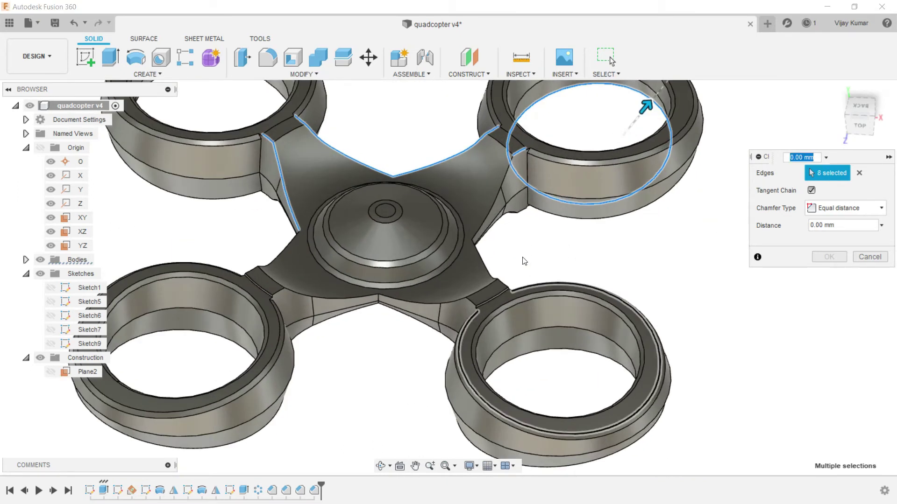
left_click(486, 207)
scroll(494, 208, "up", 2)
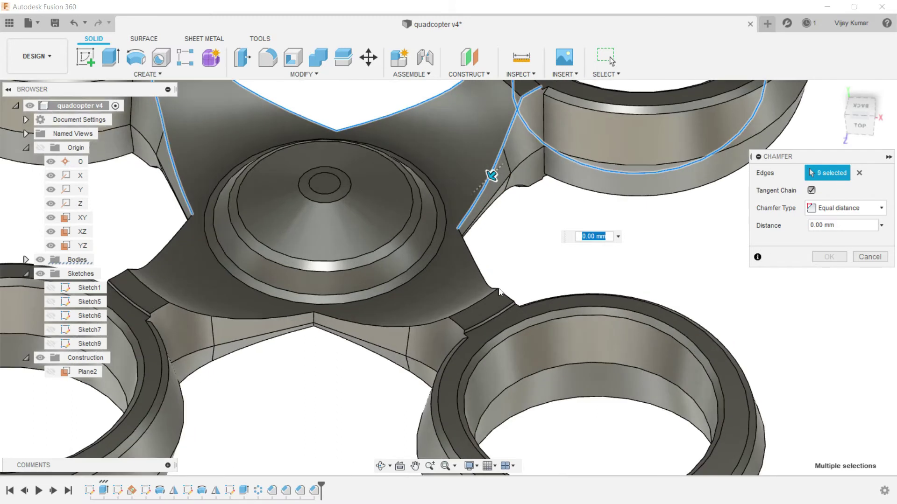
left_click(502, 295)
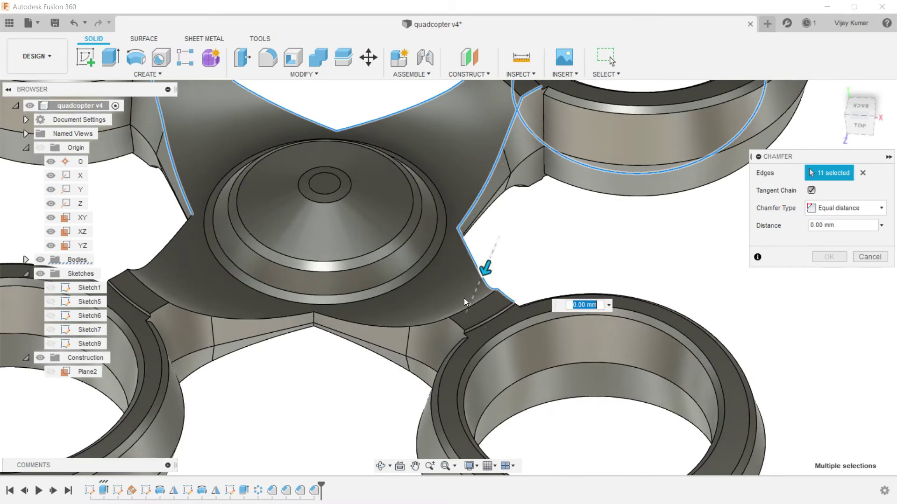
Add the lower hub and left arm corner edges and apply a 7 mm chamfer
left_click(436, 322)
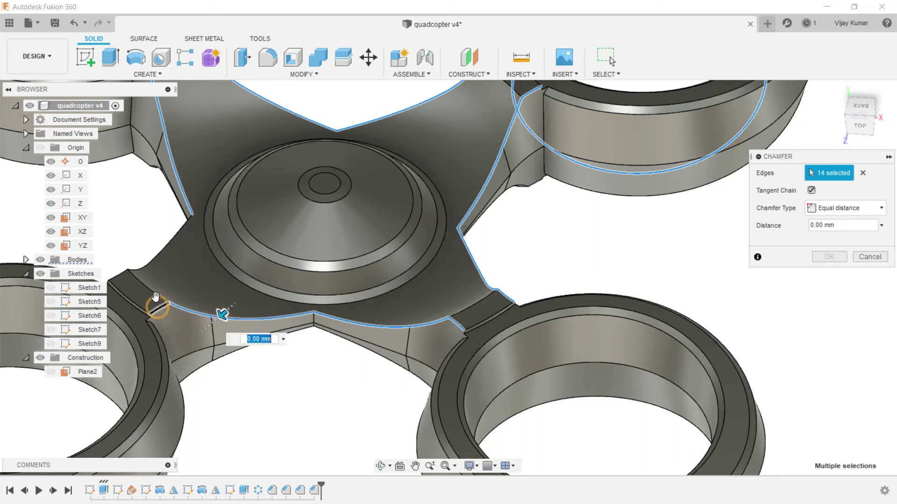
left_click(133, 272)
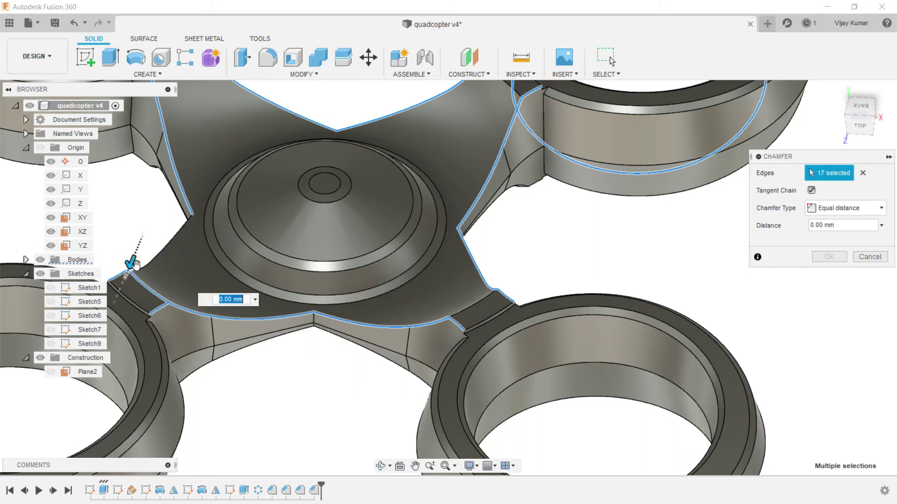
left_click(143, 270)
scroll(208, 251, "down", 2)
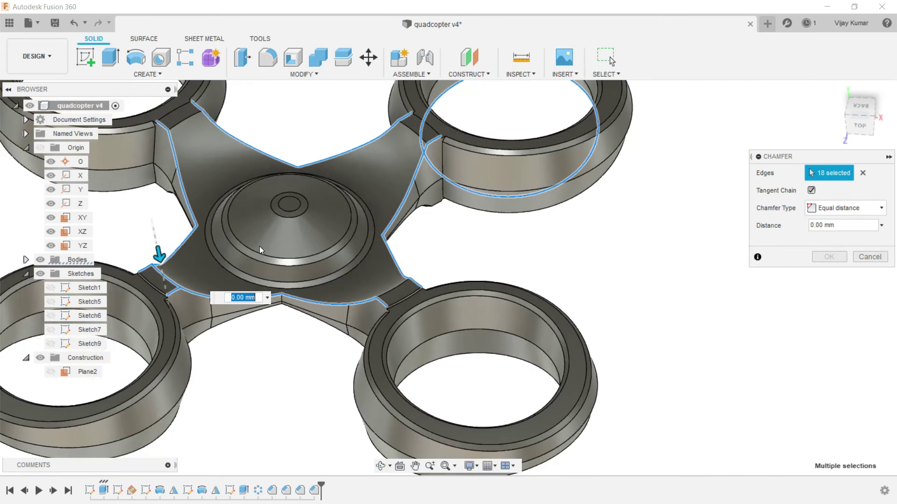
scroll(260, 245, "down", 5)
left_click(841, 225)
type("7")
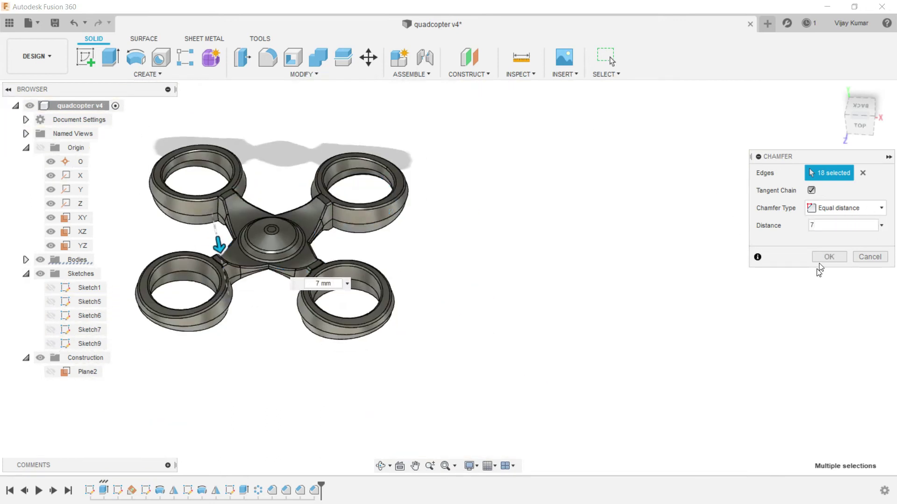
left_click(822, 257)
scroll(669, 266, "down", 2)
Create a new sketch on the XZ plane in a new design
scroll(426, 224, "up", 1)
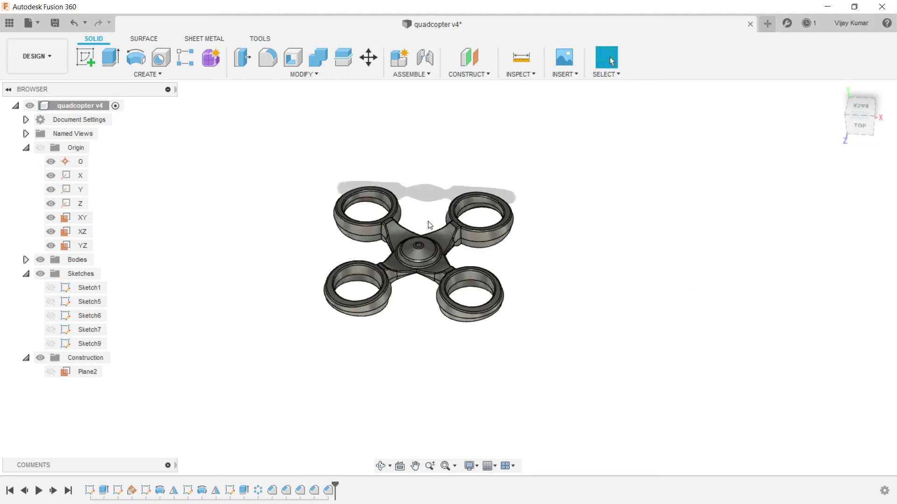
scroll(367, 295, "up", 1)
scroll(376, 260, "up", 2)
scroll(395, 248, "up", 1)
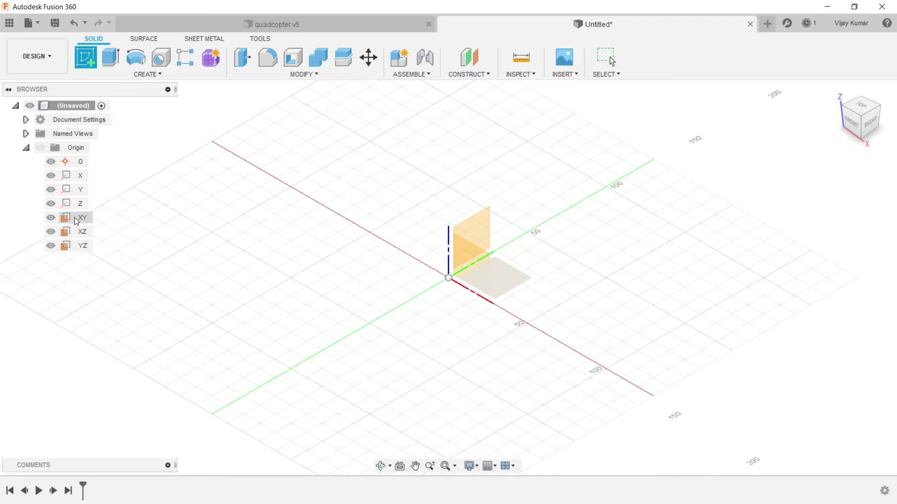
left_click(82, 233)
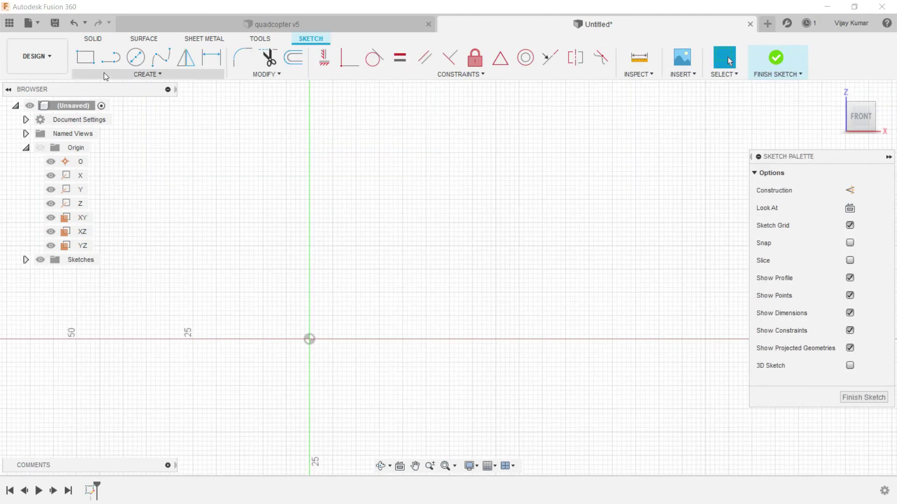
Start a three-point arc at the sketch origin
left_click(104, 72)
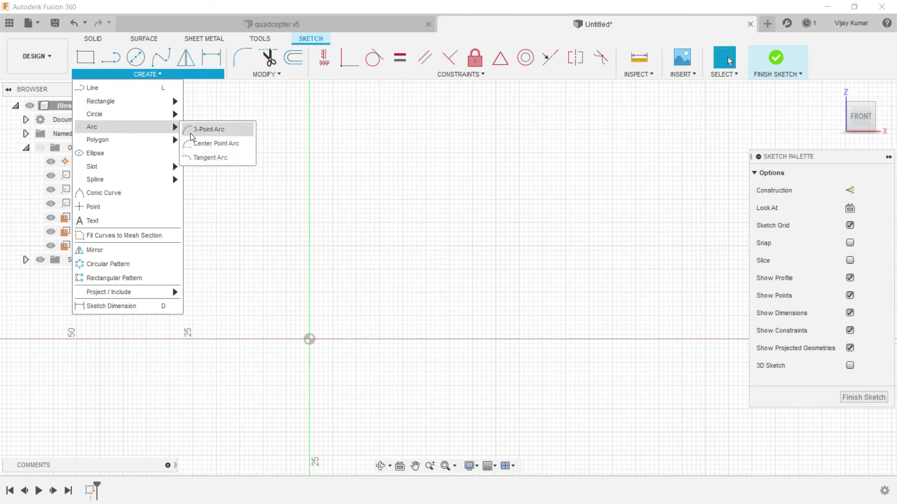
left_click(197, 127)
left_click(309, 339)
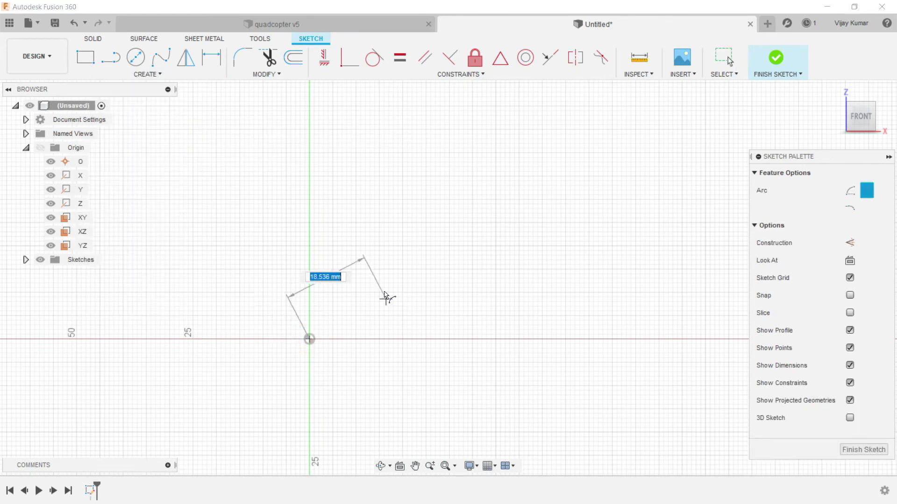
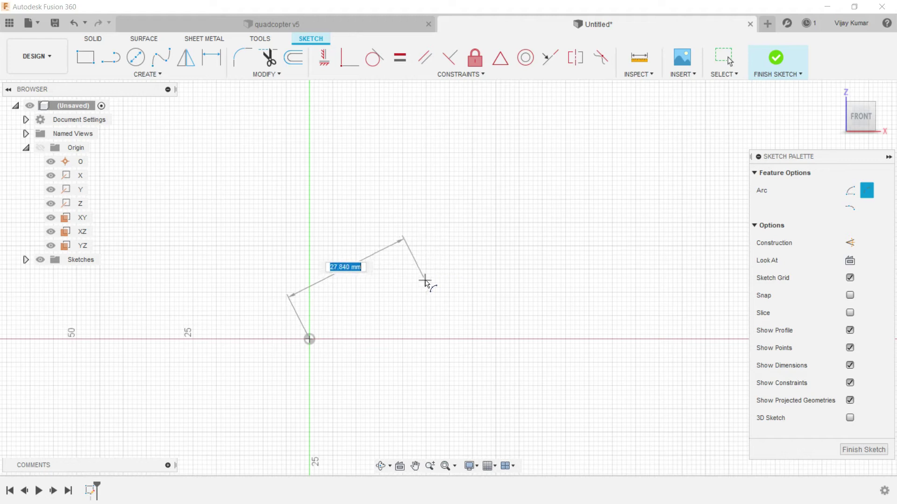
Complete the 3-point arc from the origin and finish the arc sketch
left_click(425, 280)
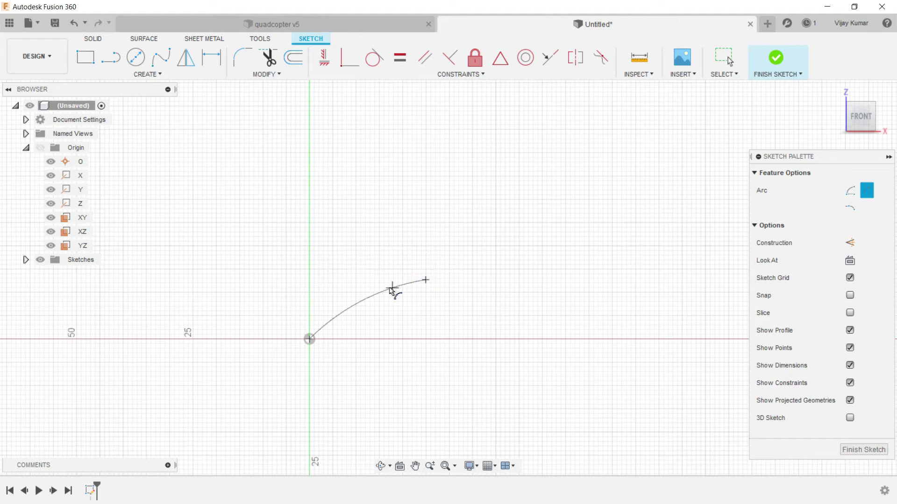
left_click(388, 290)
right_click(448, 238)
left_click(481, 241)
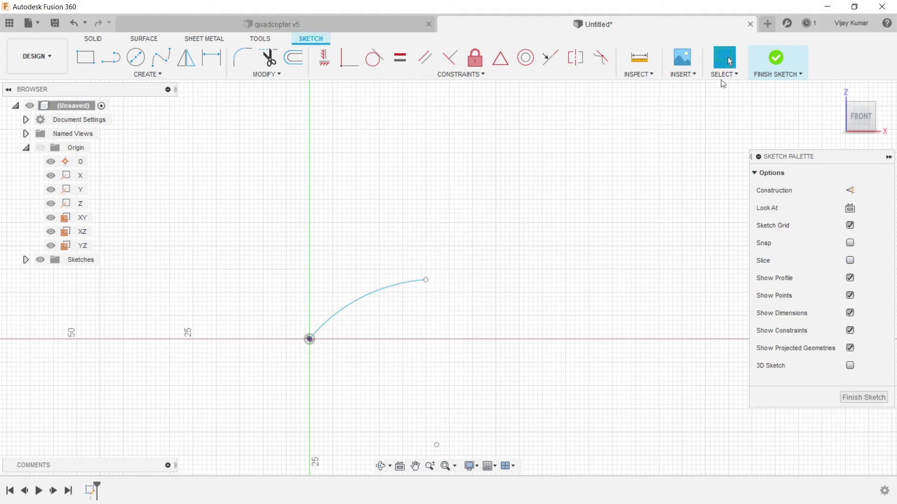
left_click(776, 58)
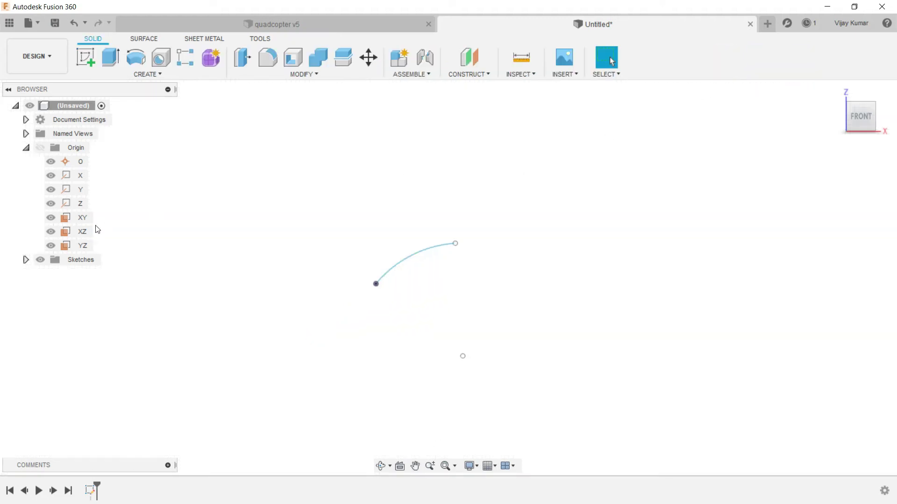
Add a construction plane offset 130 mm from the XZ plane
left_click(380, 466)
left_click_drag(401, 339, 434, 338)
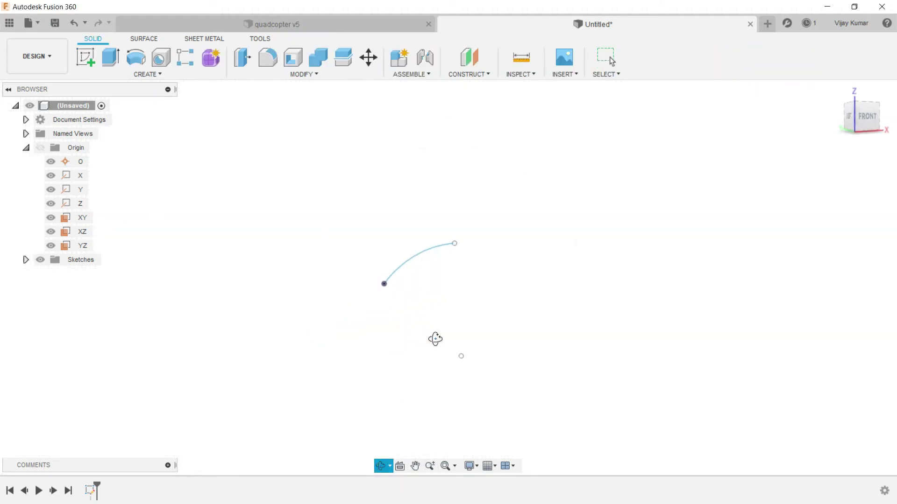
right_click(162, 192)
left_click(197, 193)
left_click(77, 236)
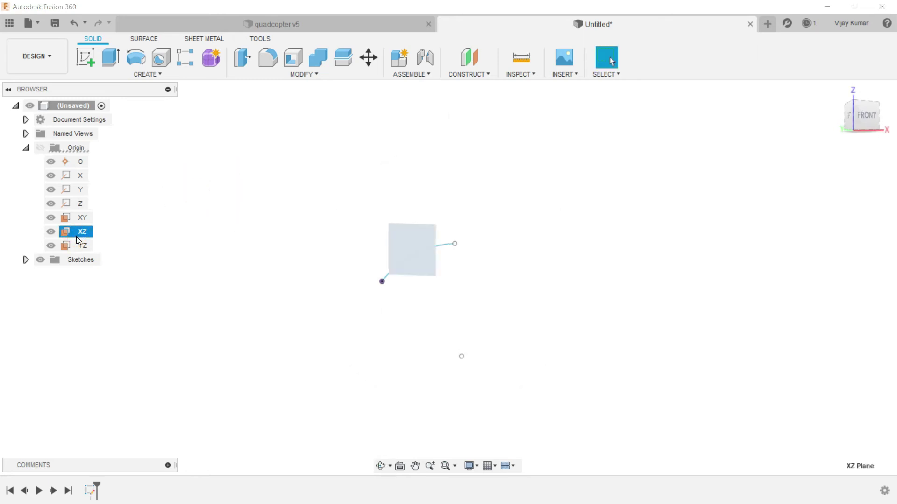
left_click(469, 75)
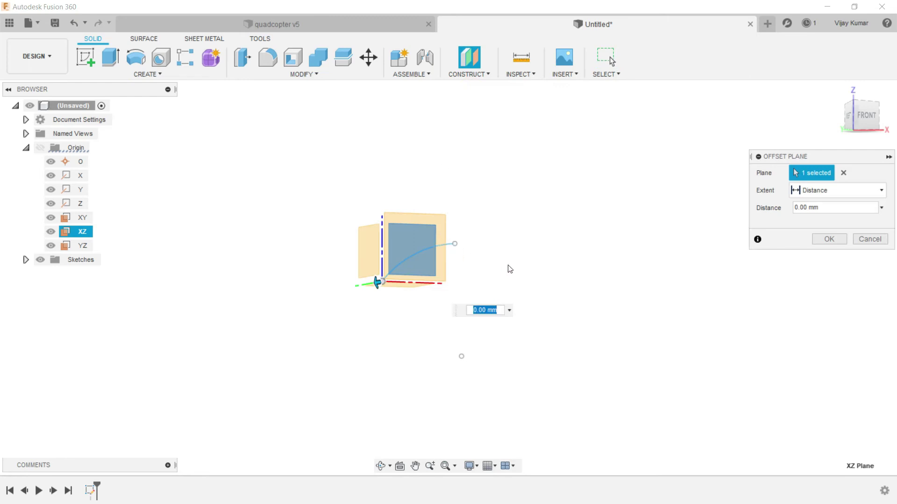
type("13")
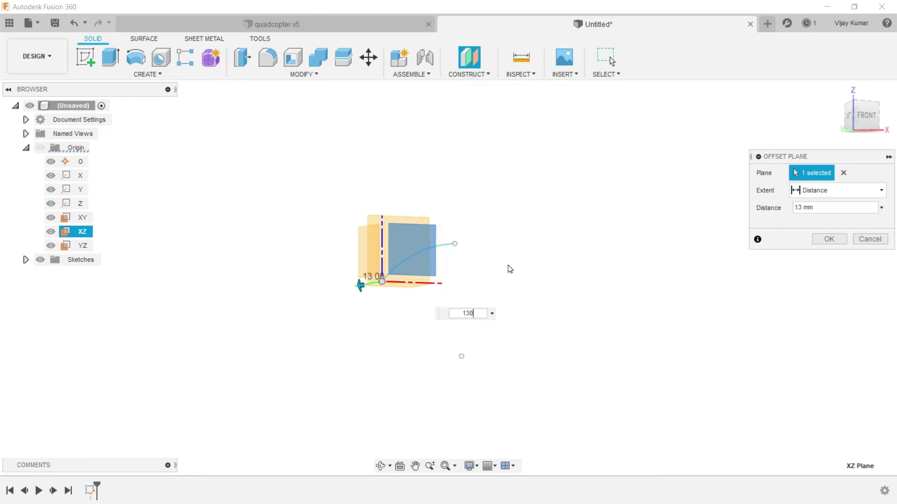
type("0")
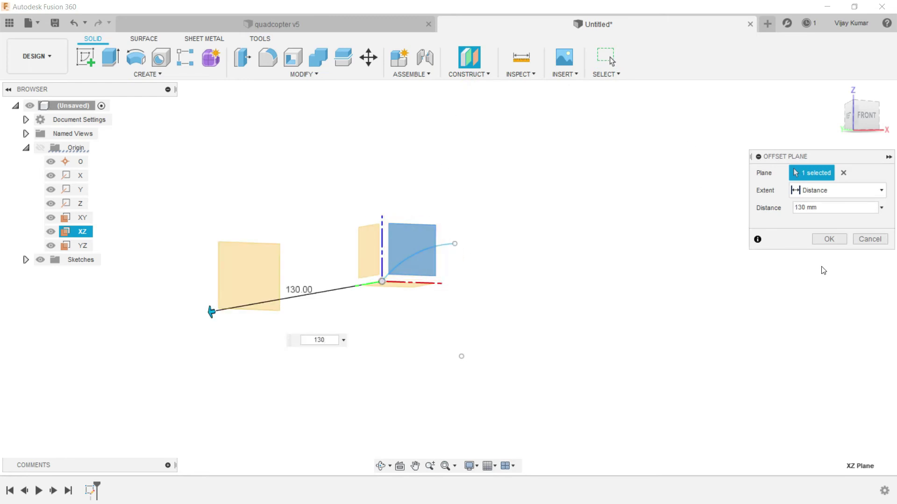
left_click(825, 239)
left_click(256, 277)
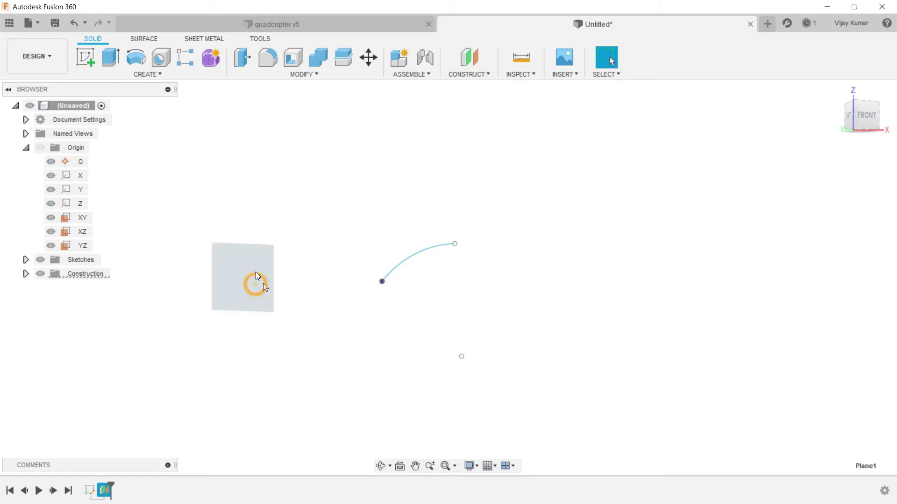
On Plane1, draw a long shallow 3-point arc across the origin and finish the sketch
left_click(88, 59)
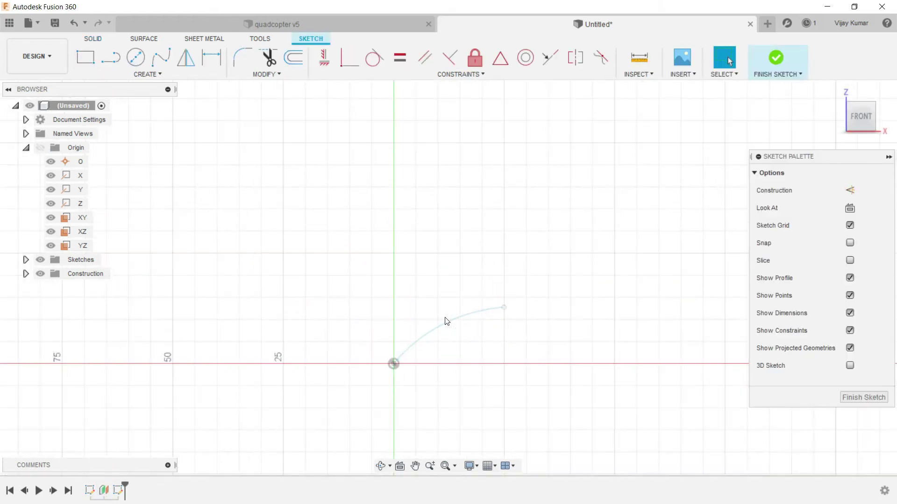
scroll(483, 398, "up", 2)
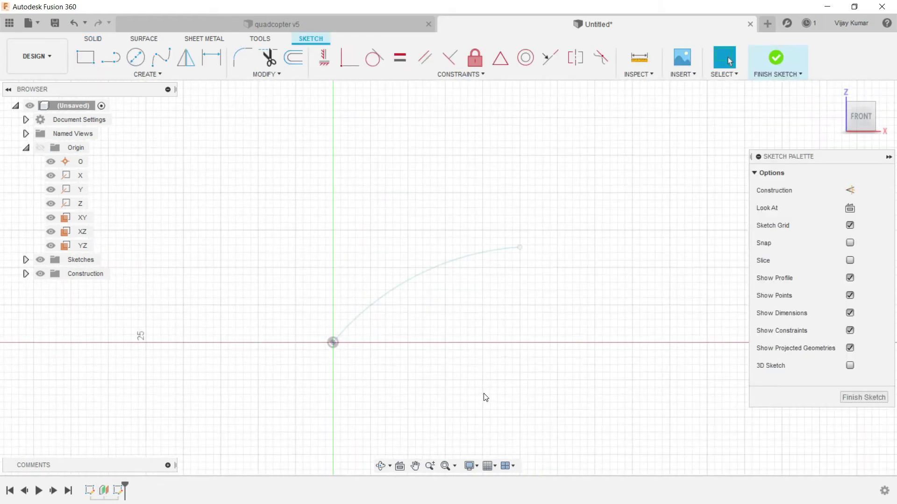
left_click(144, 75)
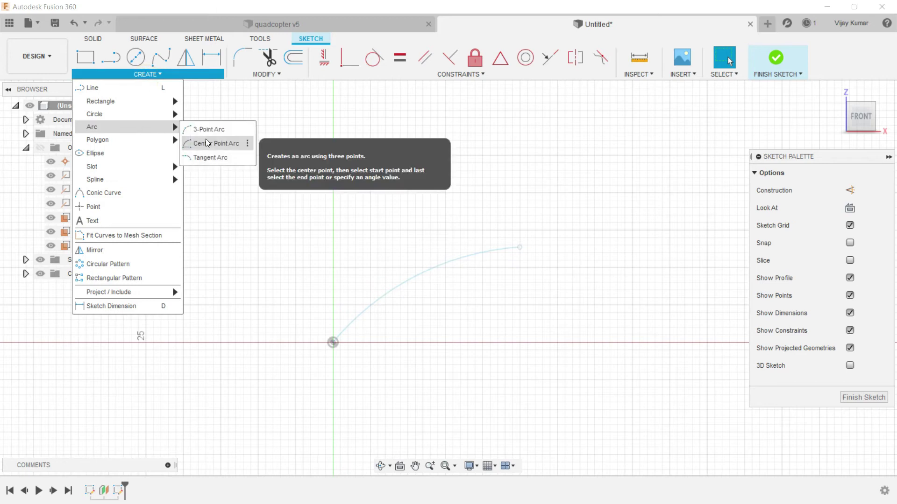
left_click(203, 130)
scroll(321, 290, "down", 1)
scroll(322, 289, "down", 1)
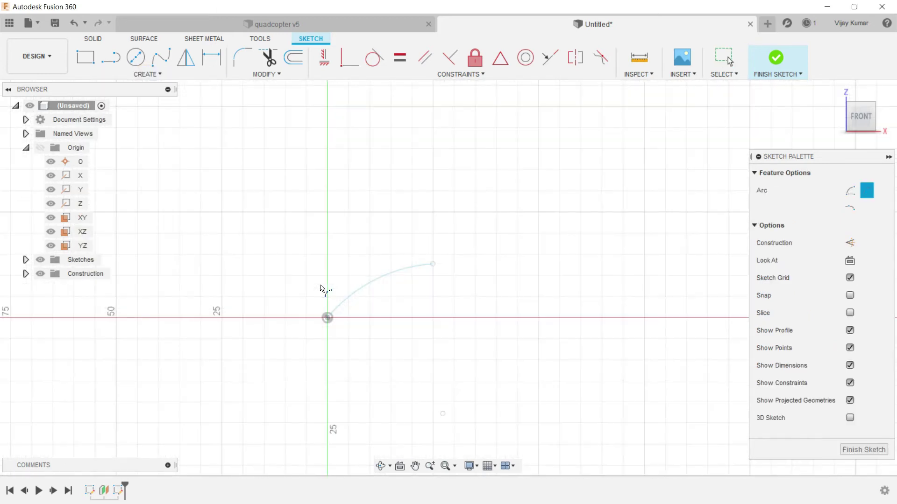
scroll(296, 288, "down", 1)
left_click(241, 299)
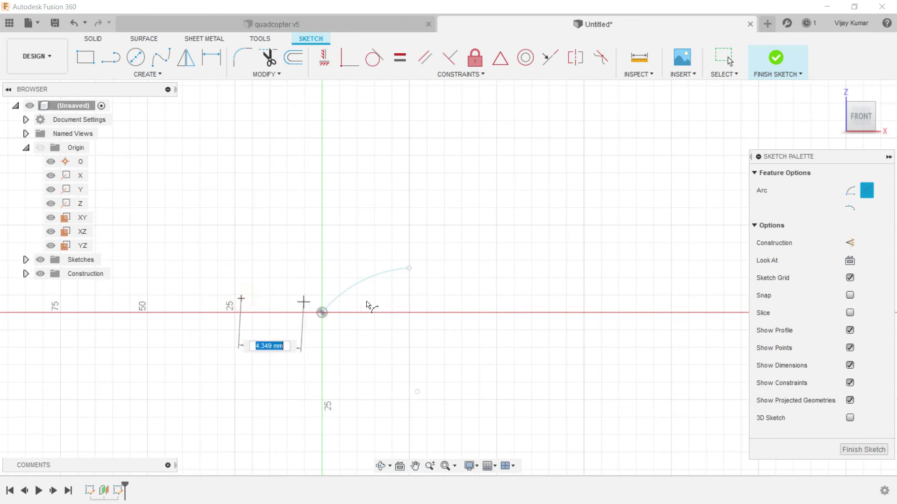
left_click(505, 260)
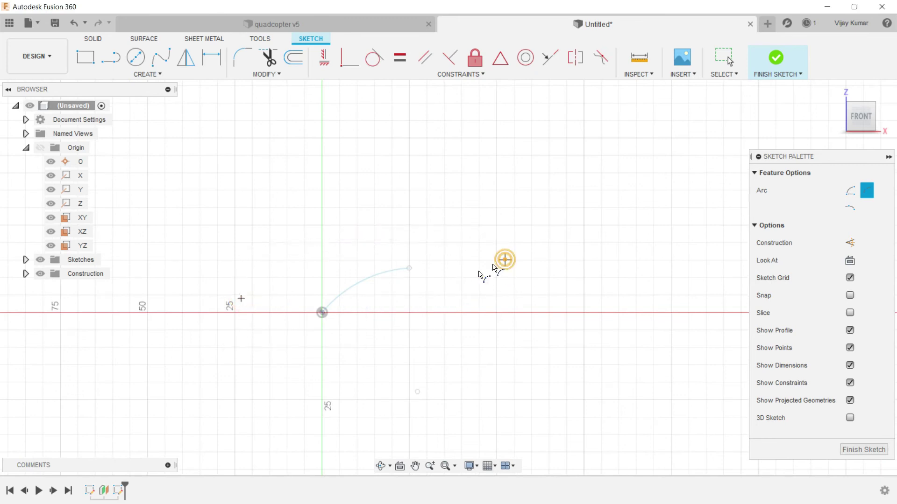
left_click(452, 272)
right_click(506, 203)
key("Escape")
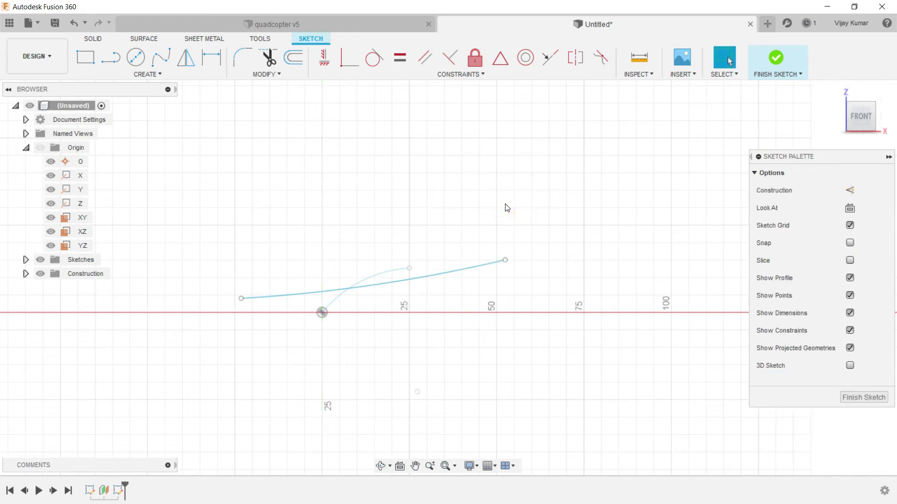
left_click(869, 398)
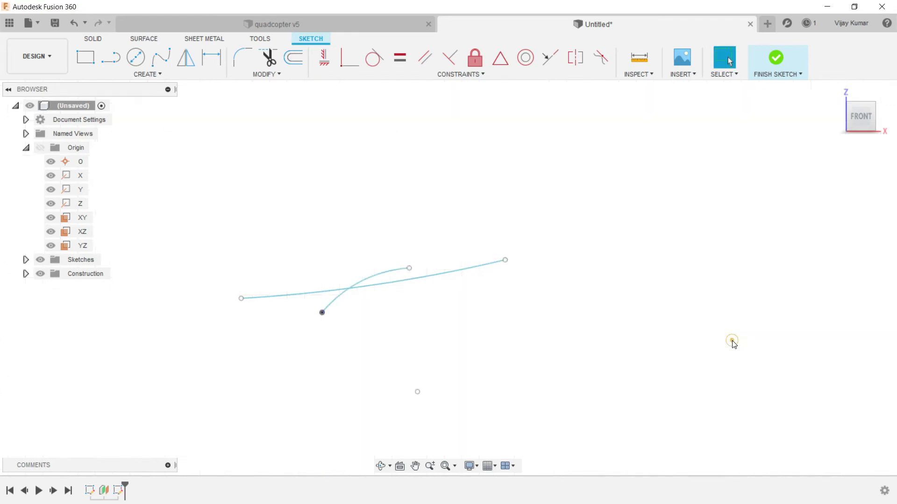
Loft a surface from the short arc to the long arc to form the blade sheet
left_click(379, 466)
left_click_drag(380, 347, 400, 350)
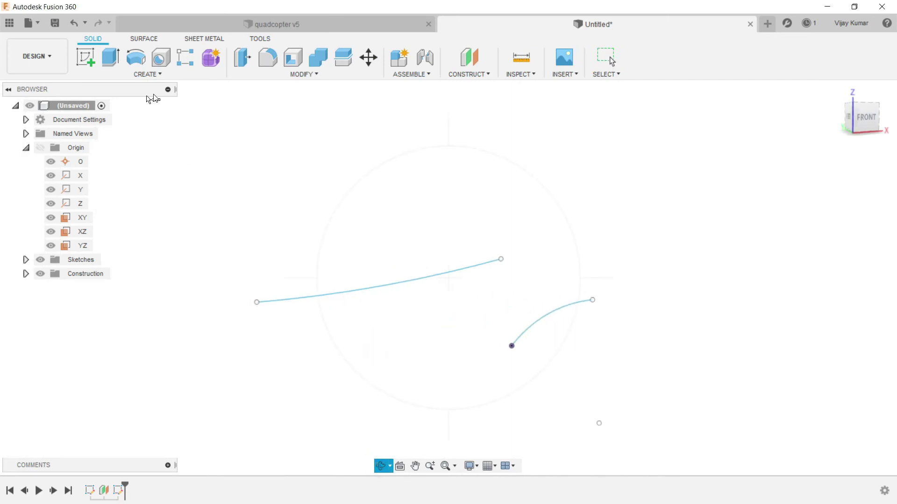
left_click(153, 79)
left_click(144, 39)
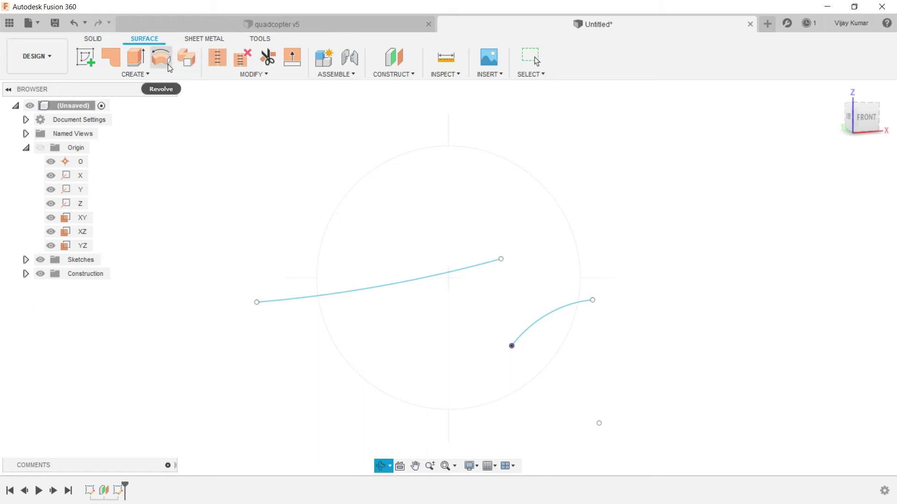
left_click(158, 77)
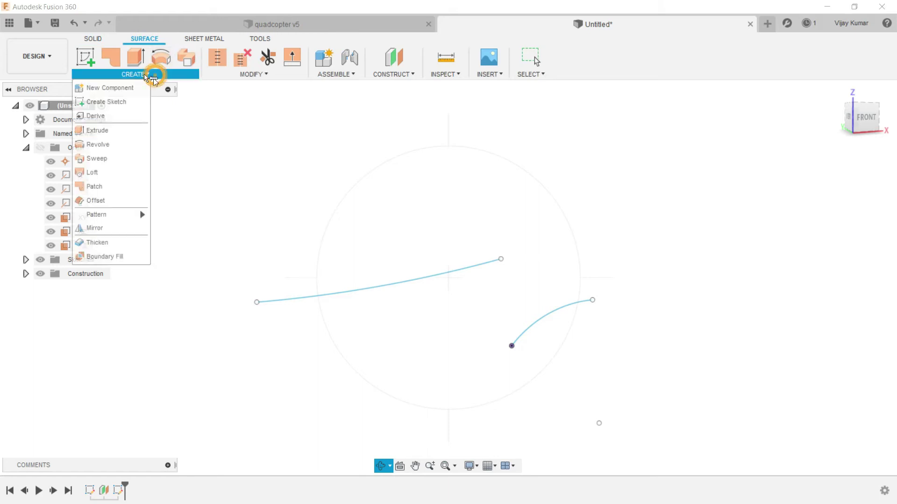
left_click(108, 169)
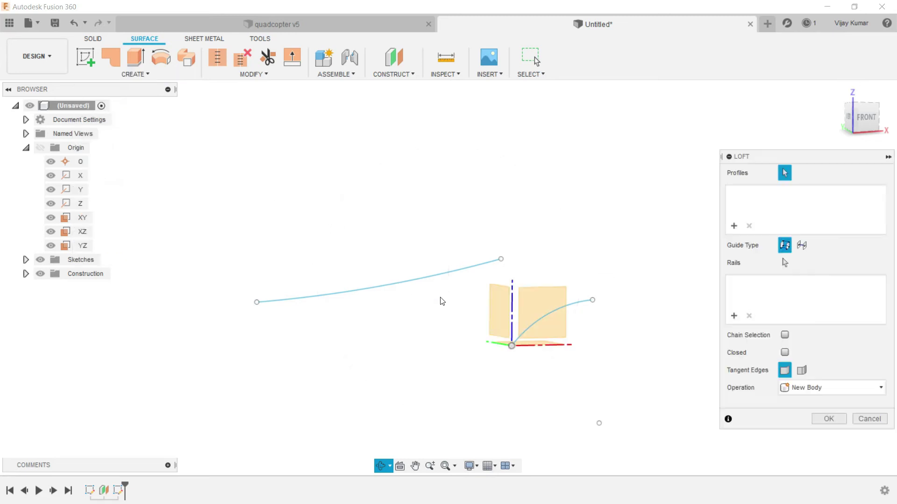
left_click(537, 321)
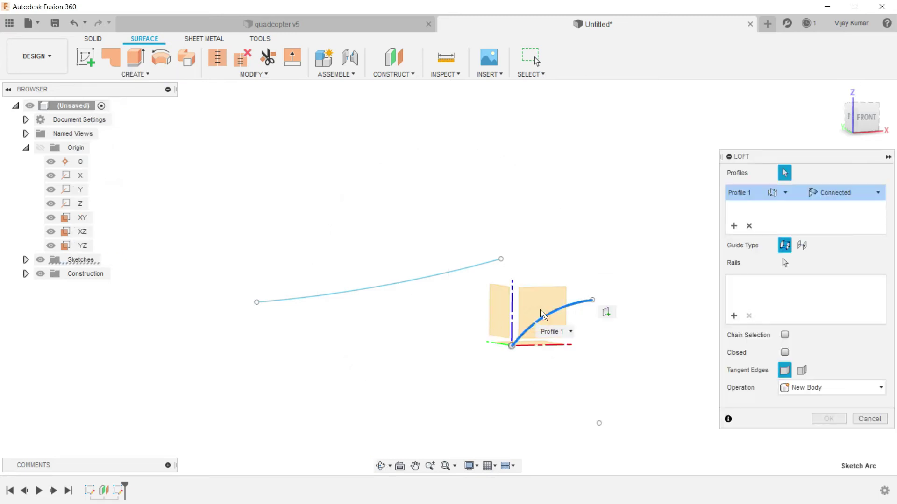
left_click(459, 273)
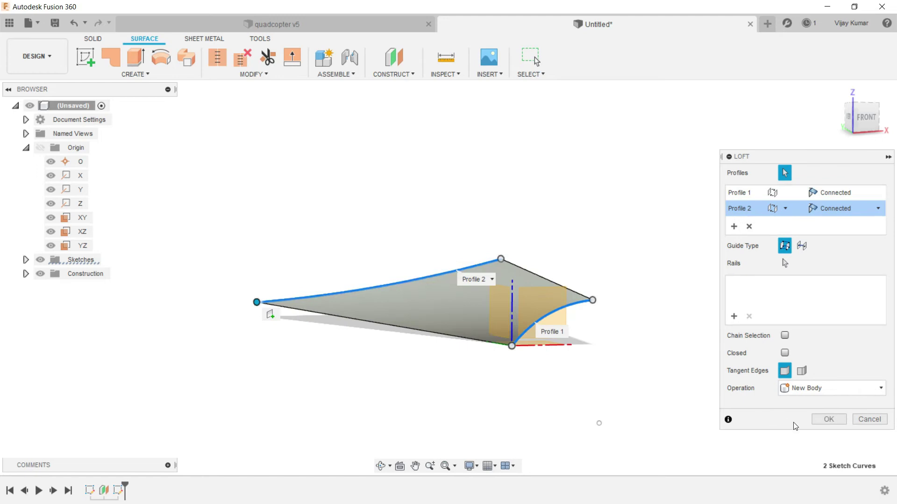
left_click(827, 420)
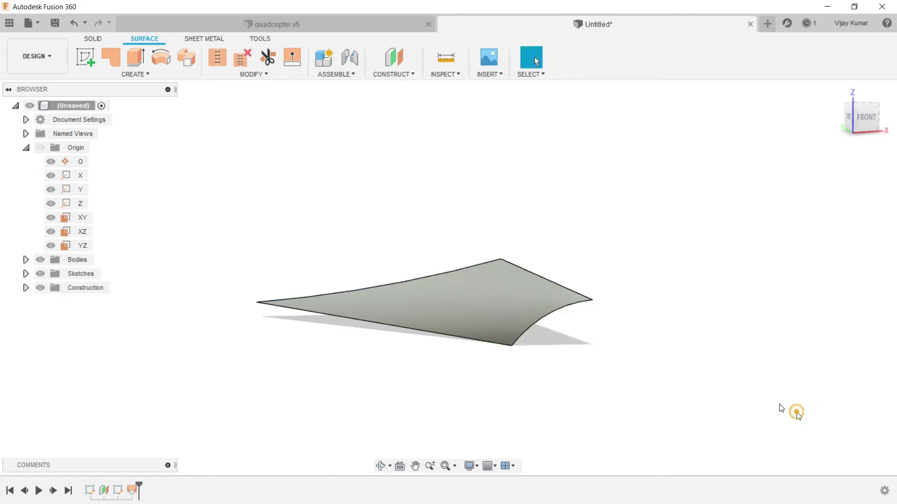
left_click(184, 73)
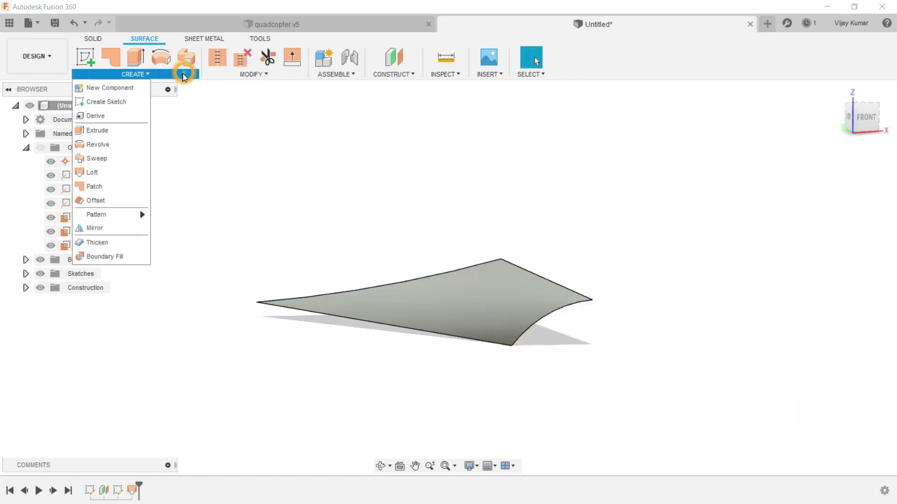
On a new XY-plane sketch, start the blade outline spline up the left side
left_click(117, 193)
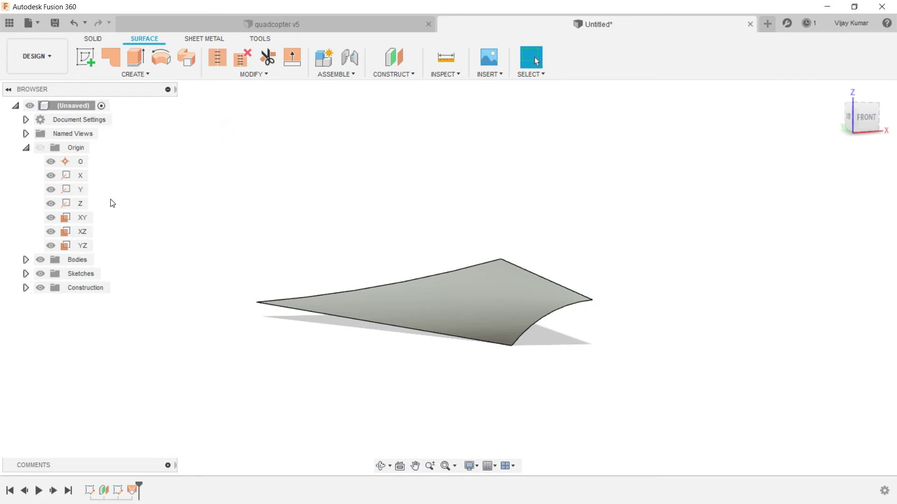
left_click(82, 218)
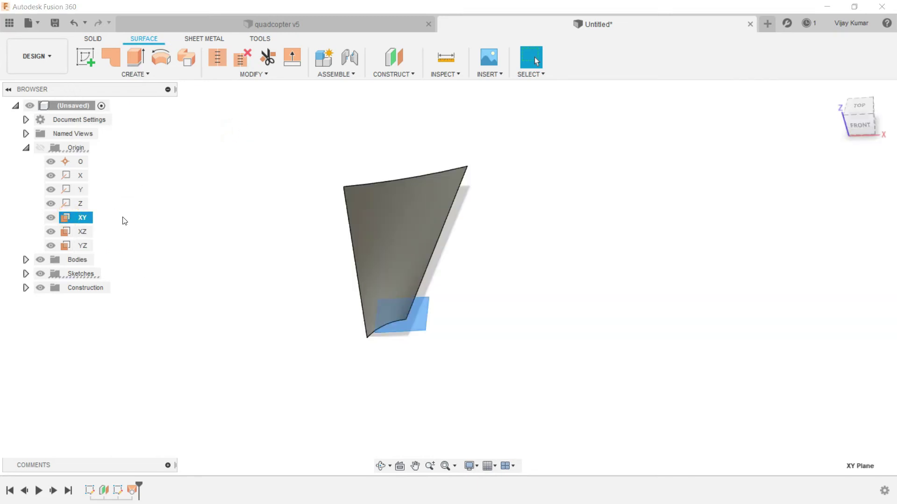
left_click(93, 64)
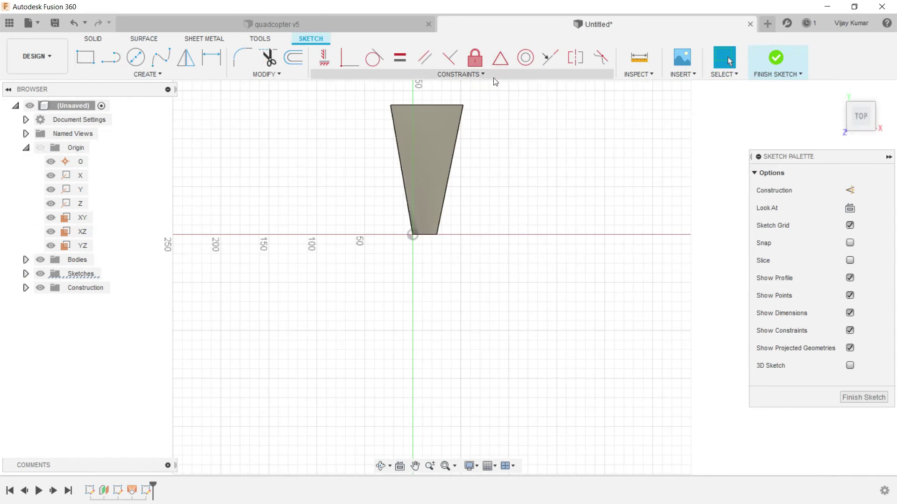
scroll(495, 81, "up", 3)
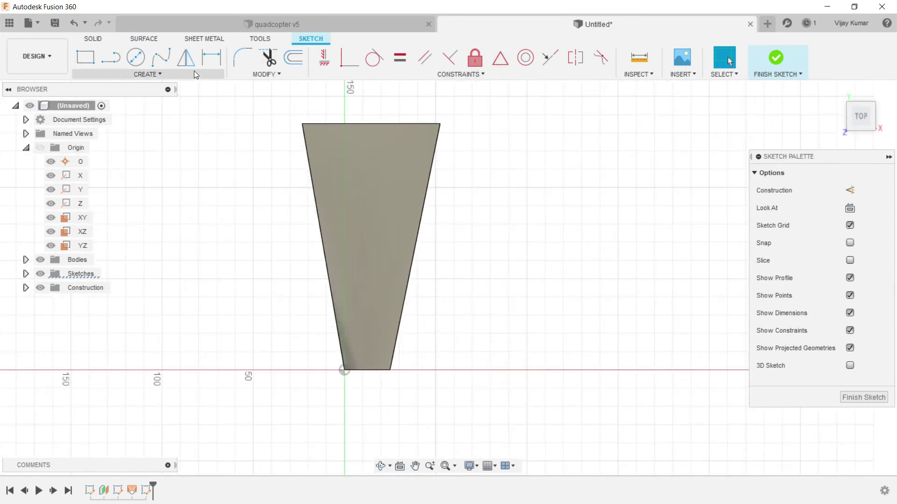
left_click(164, 58)
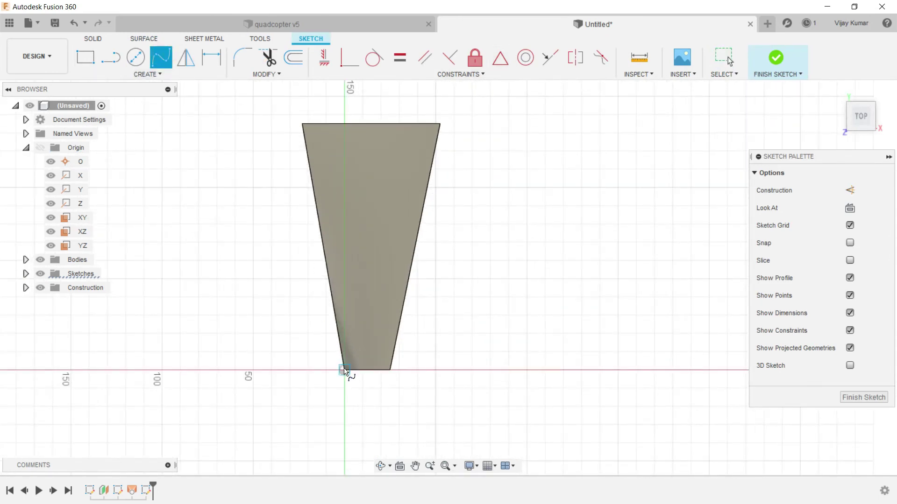
left_click(352, 322)
left_click(333, 212)
left_click(326, 165)
left_click(353, 131)
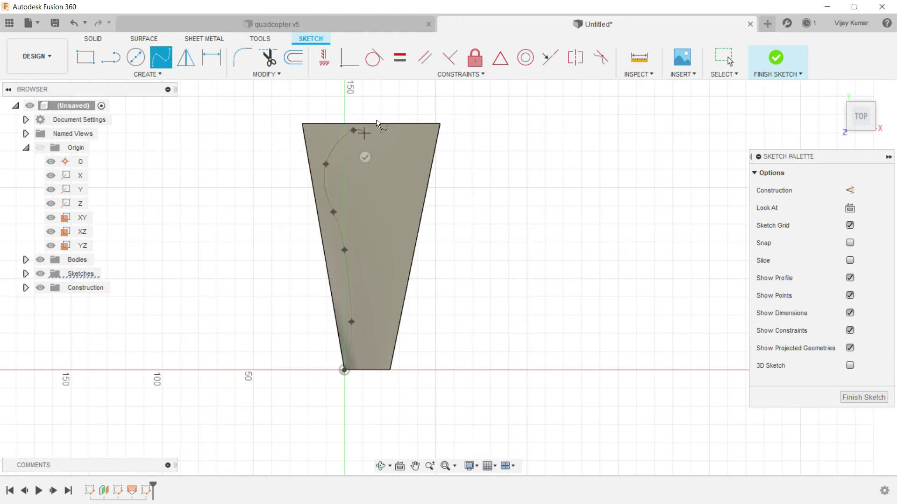
Carry the spline over and down to the bottom-right corner, undoing a trial reshape
left_click(396, 132)
left_click(422, 168)
left_click(411, 216)
left_click(402, 263)
left_click(390, 336)
left_click(388, 371)
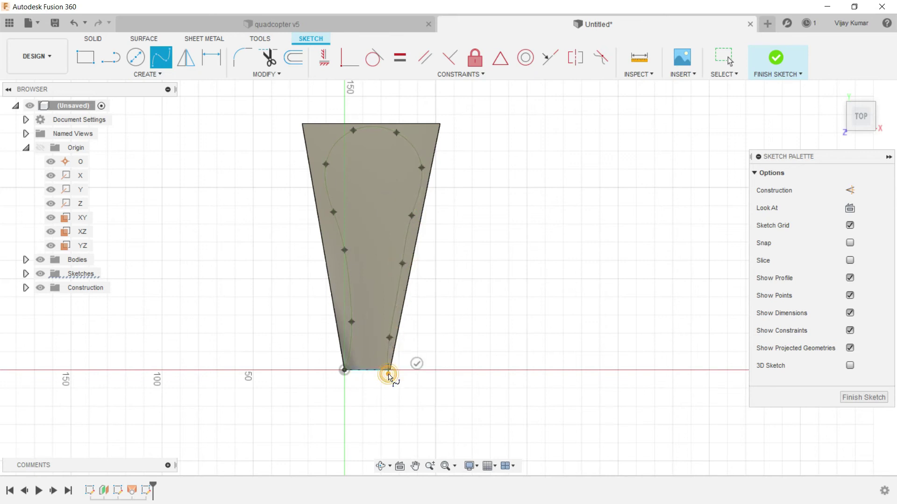
right_click(430, 362)
left_click(461, 364)
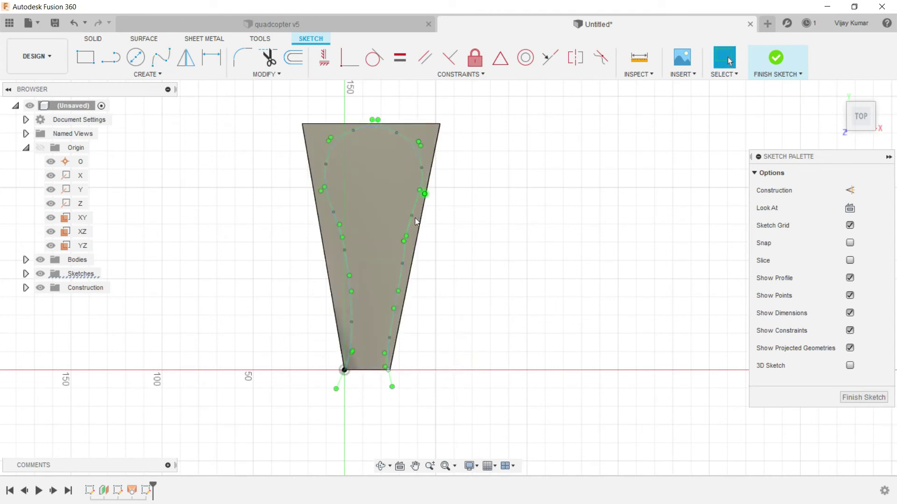
left_click(407, 240)
left_click_drag(408, 241, 373, 242)
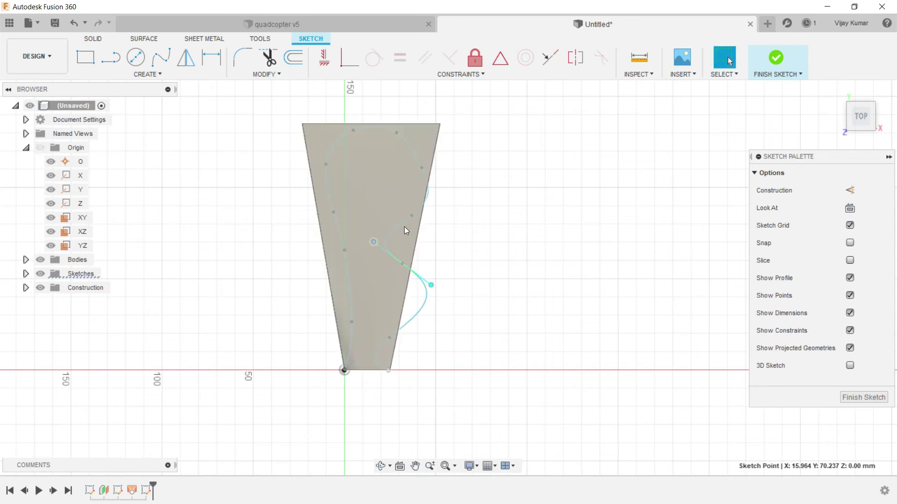
key("ctrl+z")
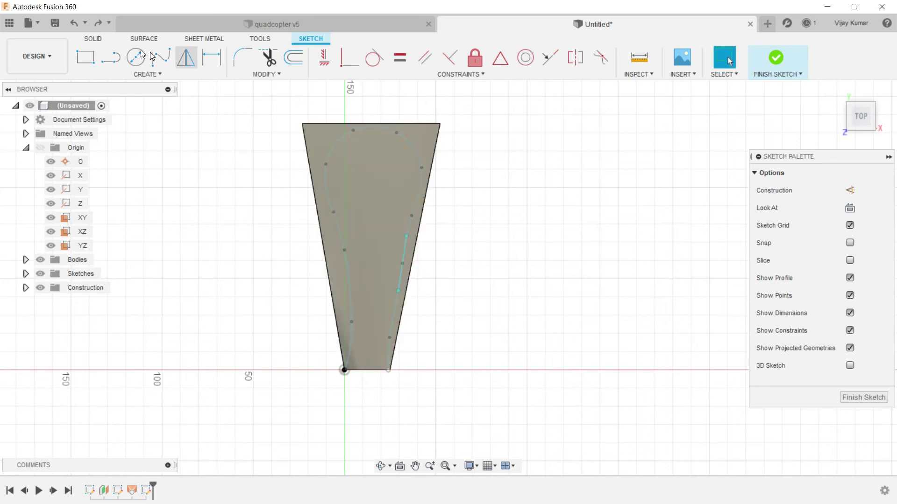
Enclose the outline in a larger closed four-sided line frame and finish the sketch
left_click(111, 57)
left_click(344, 370)
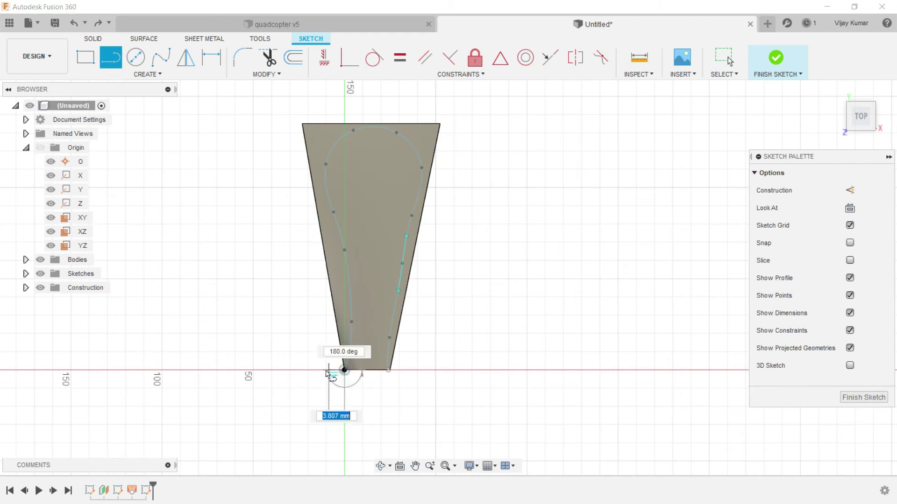
left_click(269, 113)
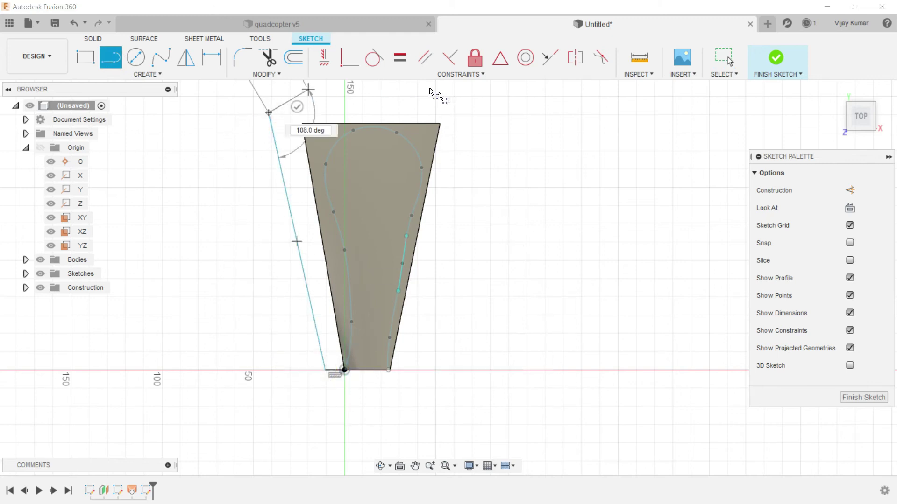
left_click(481, 104)
left_click(428, 369)
left_click(391, 371)
right_click(518, 321)
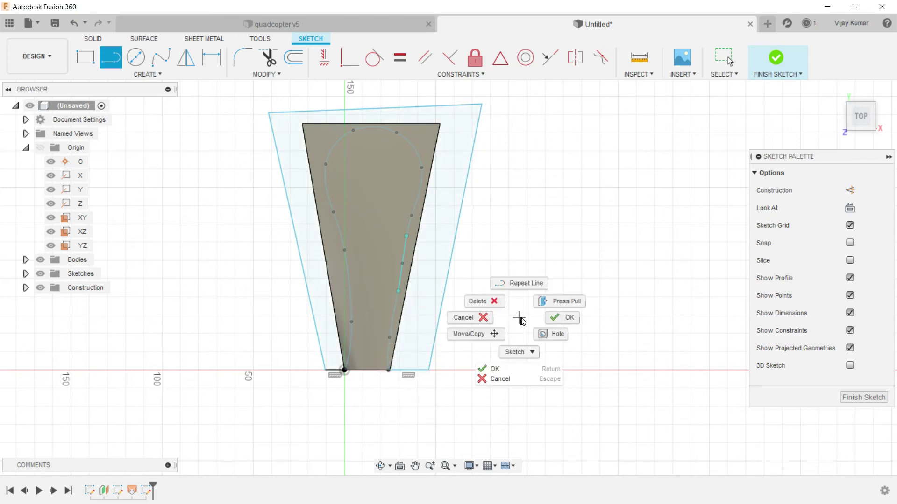
left_click(560, 320)
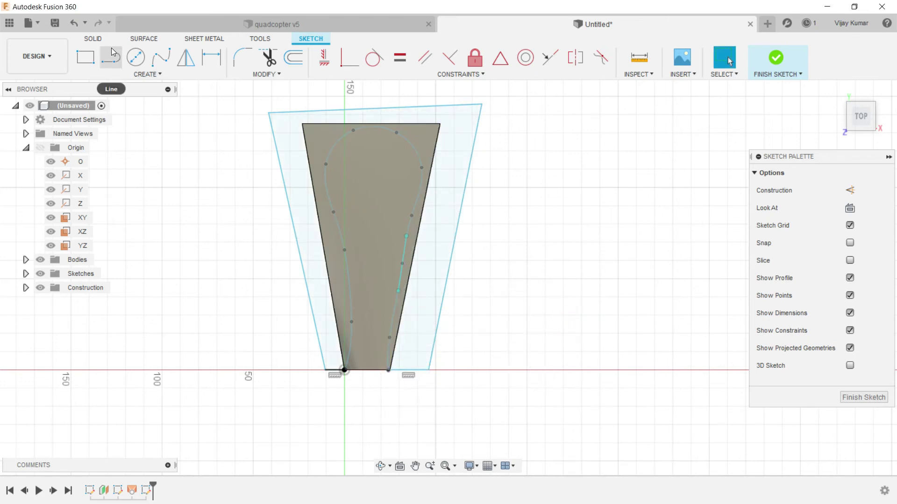
left_click(95, 37)
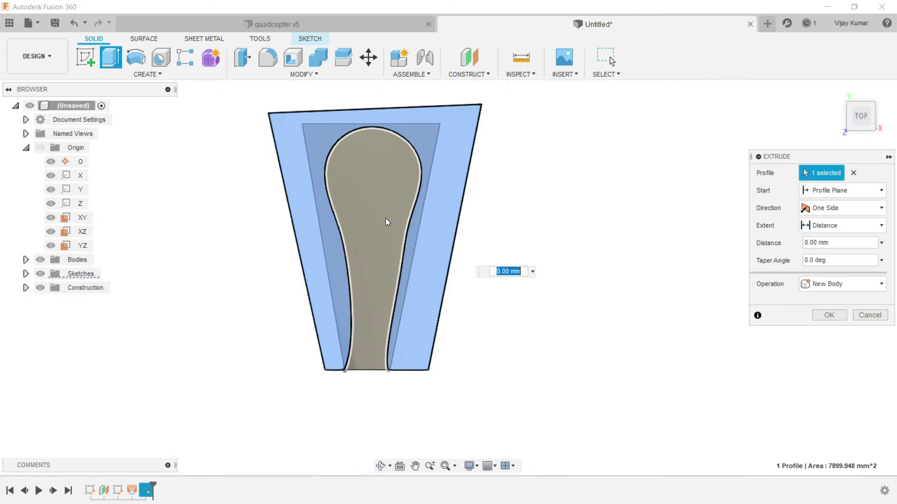
Select the outer frame profile and set the extrusion operation to Cut
left_click(462, 191)
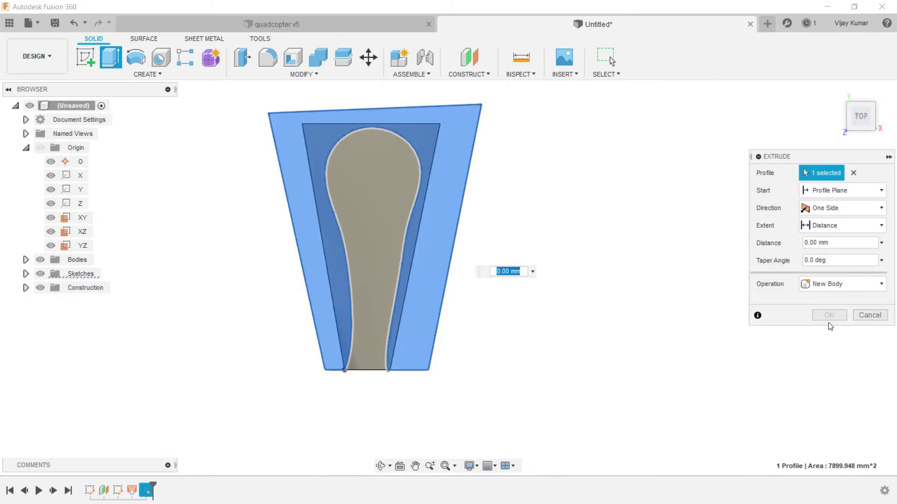
left_click(843, 284)
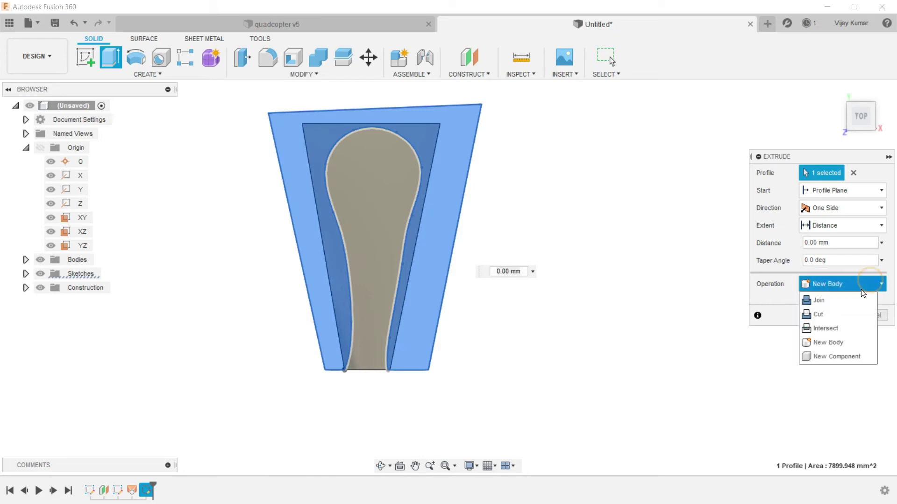
left_click(851, 310)
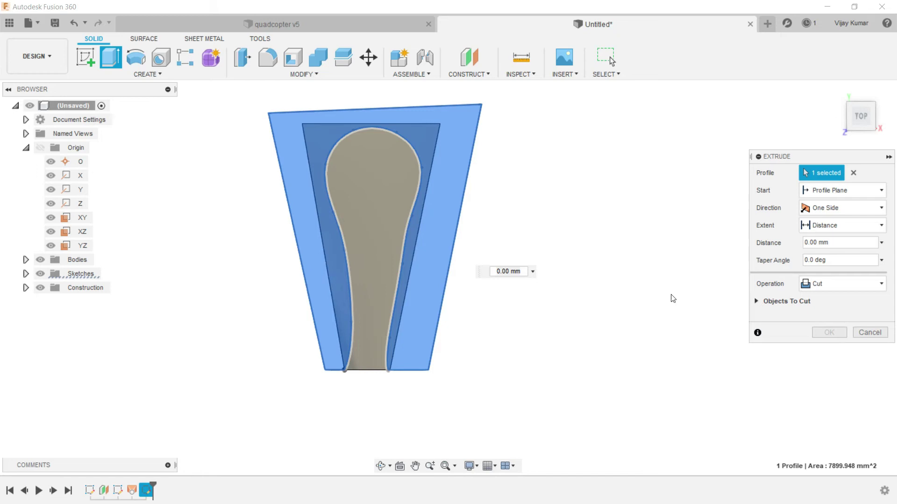
left_click(380, 466)
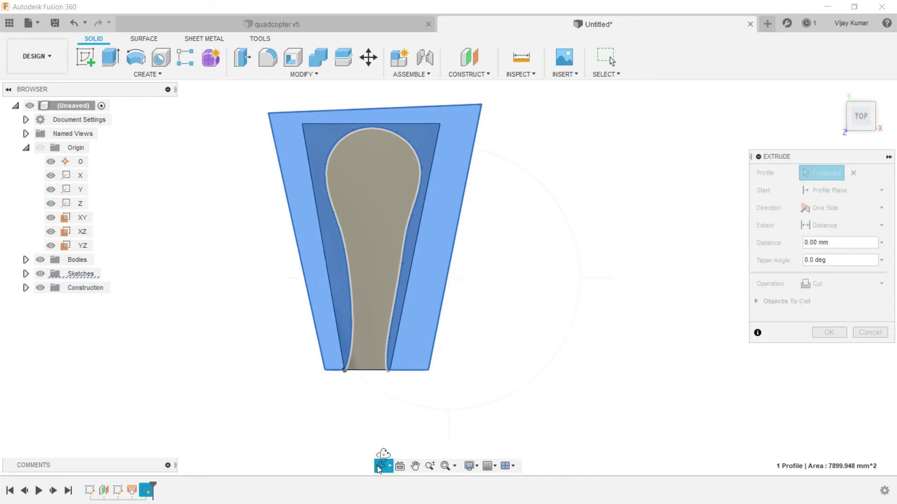
mouse_move(406, 394)
left_mouse_down()
mouse_move(406, 371)
mouse_move(276, 296)
left_mouse_up()
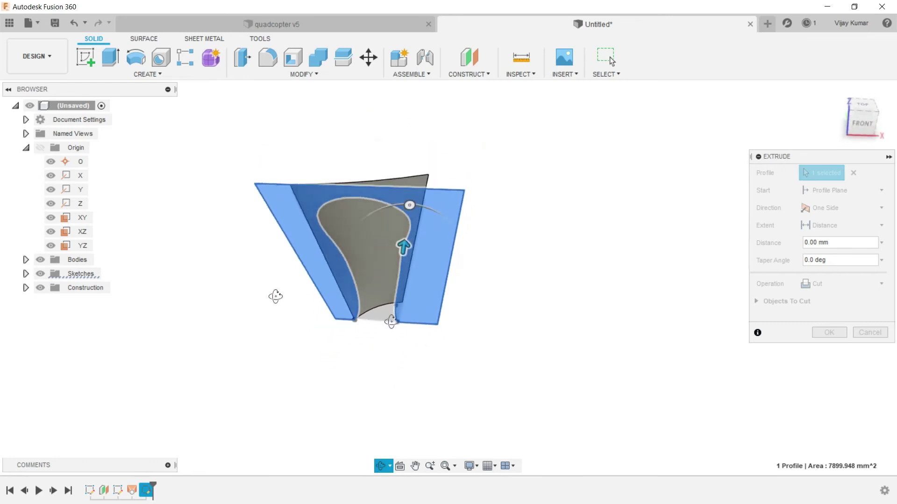
right_click(196, 280)
left_click(238, 284)
Apply a symmetric 40 mm cut, trimming the surface into a paddle-shaped blade
left_click(861, 284)
left_click(851, 208)
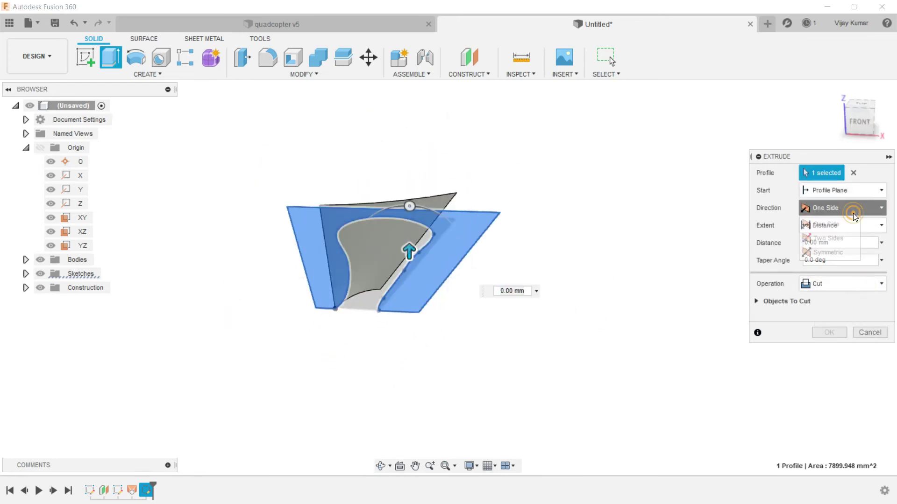
left_click(824, 253)
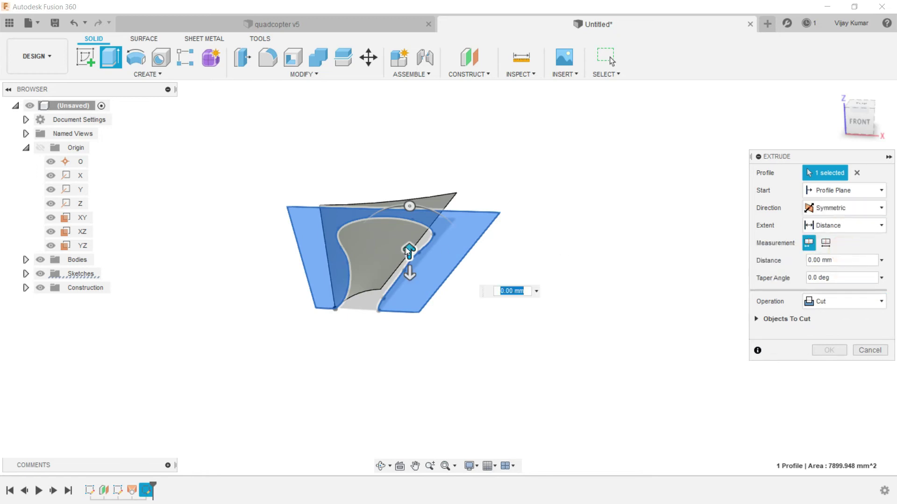
left_click_drag(409, 253, 409, 184)
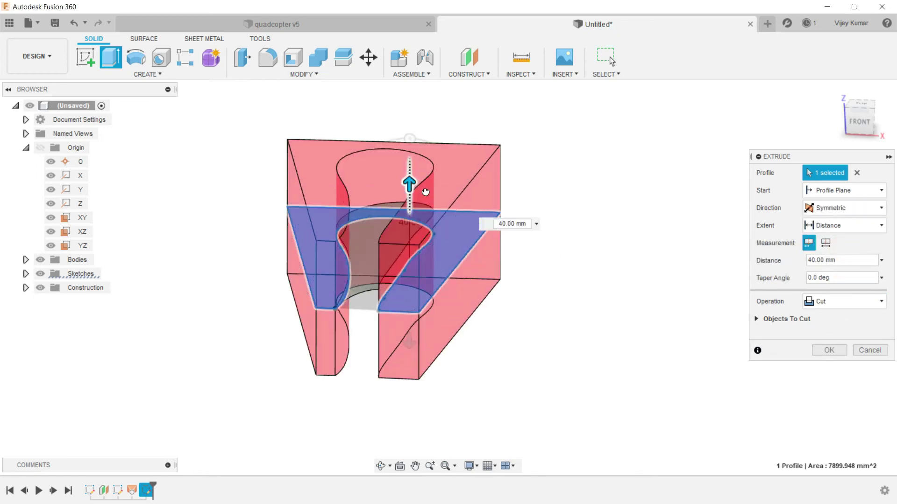
left_click(829, 350)
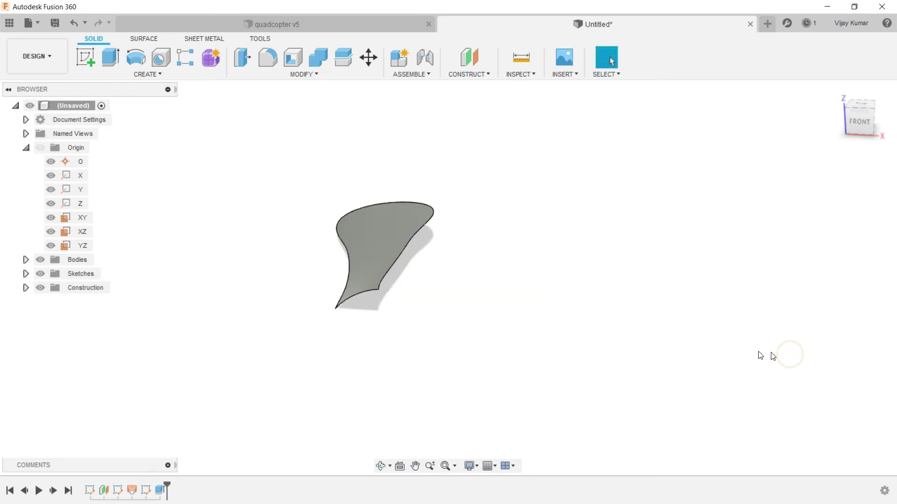
left_click(247, 256)
left_click(381, 465)
mouse_move(367, 351)
left_mouse_down()
mouse_move(398, 373)
mouse_move(393, 384)
left_mouse_up()
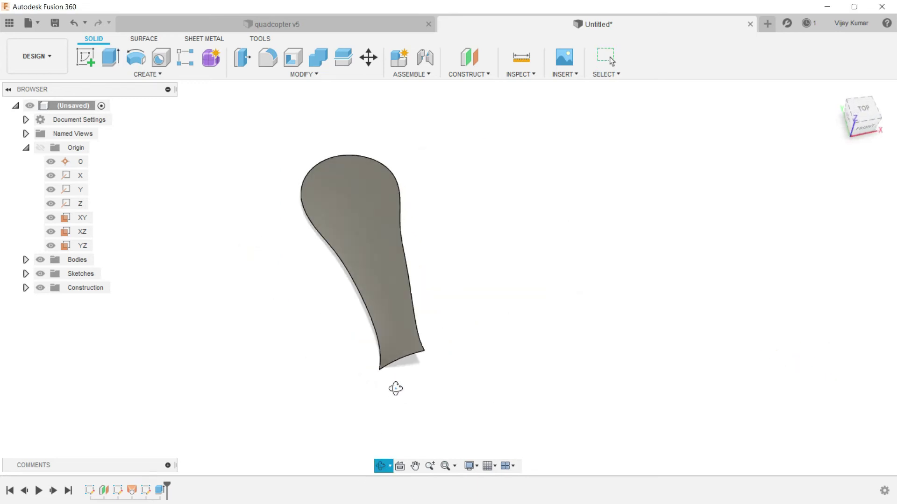
left_click(593, 245)
key("Escape")
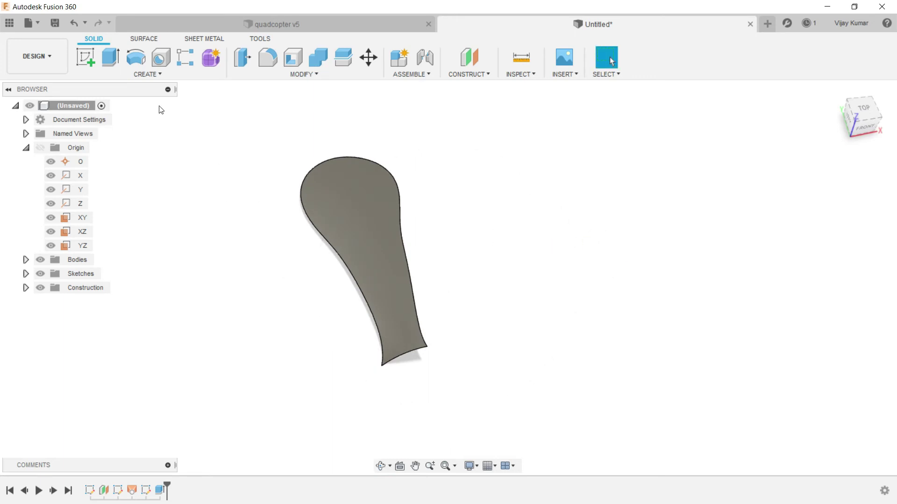
Thicken the blade surface into a solid body, entering 10 as the thickness value
left_click(146, 37)
left_click(147, 76)
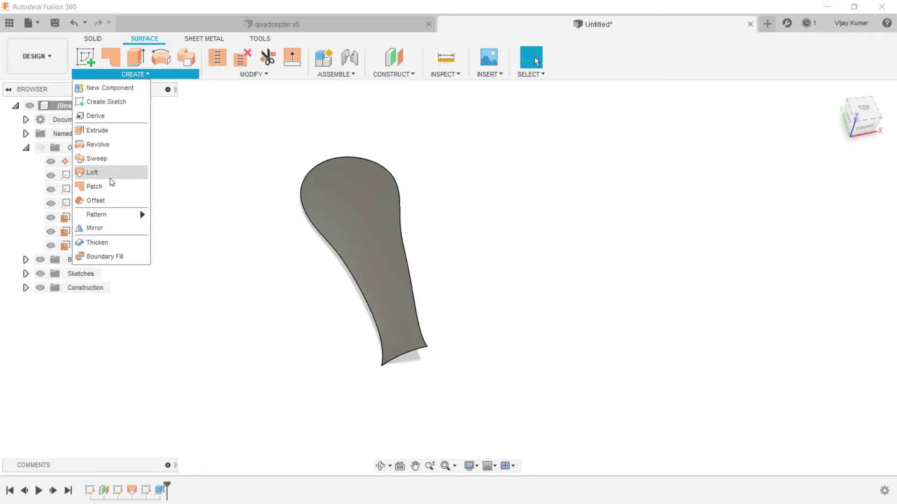
left_click(104, 241)
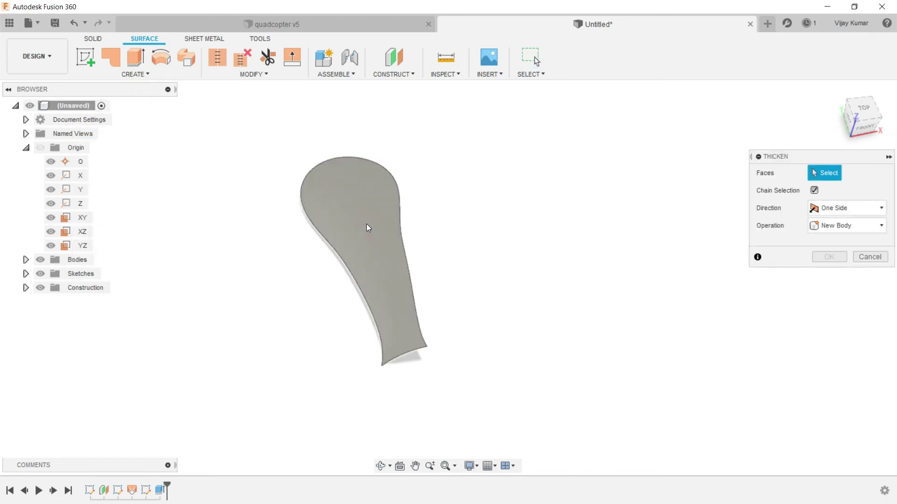
left_click(367, 221)
type("10")
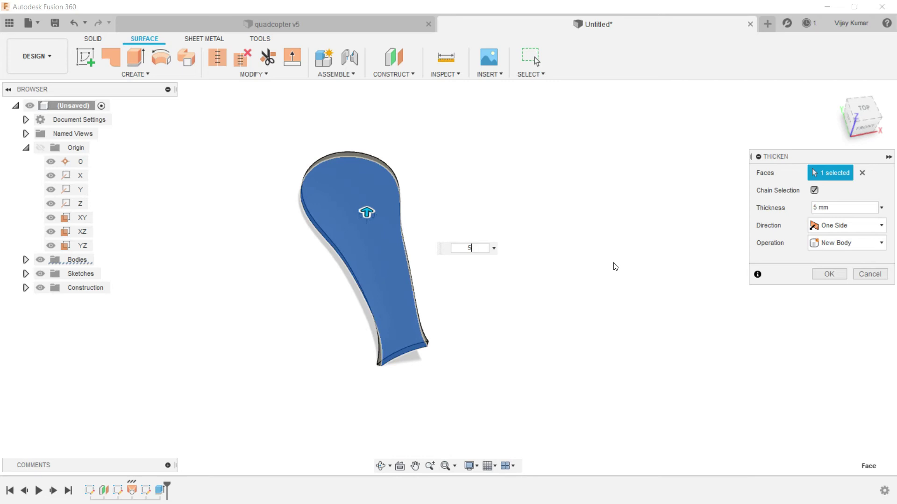
left_click(822, 274)
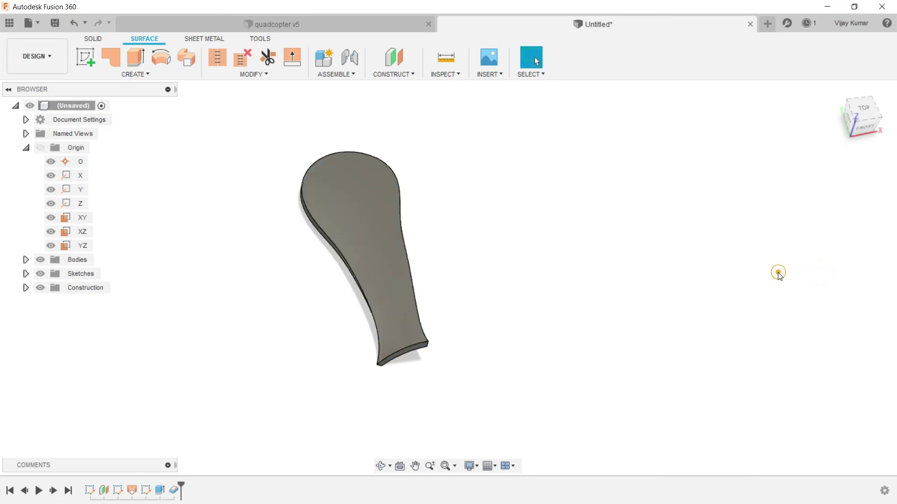
scroll(757, 264, "down", 2)
scroll(757, 256, "up", 1)
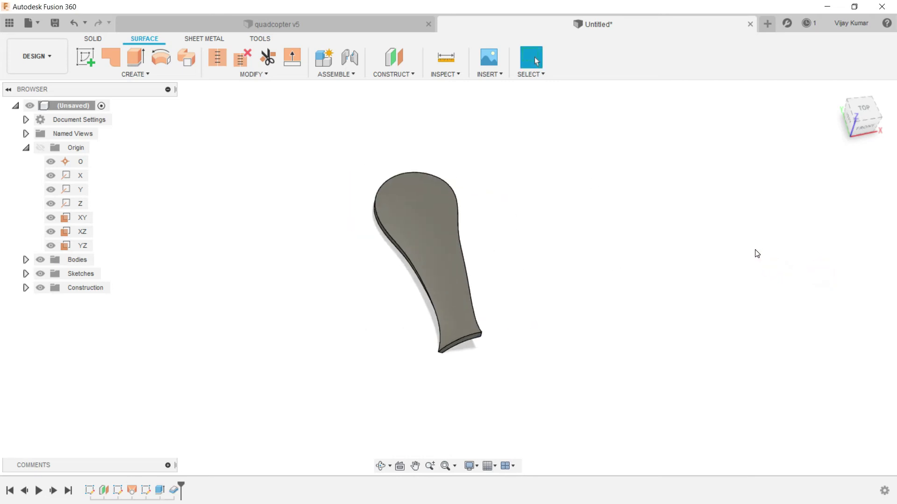
scroll(338, 232, "down", 2)
scroll(422, 353, "up", 1)
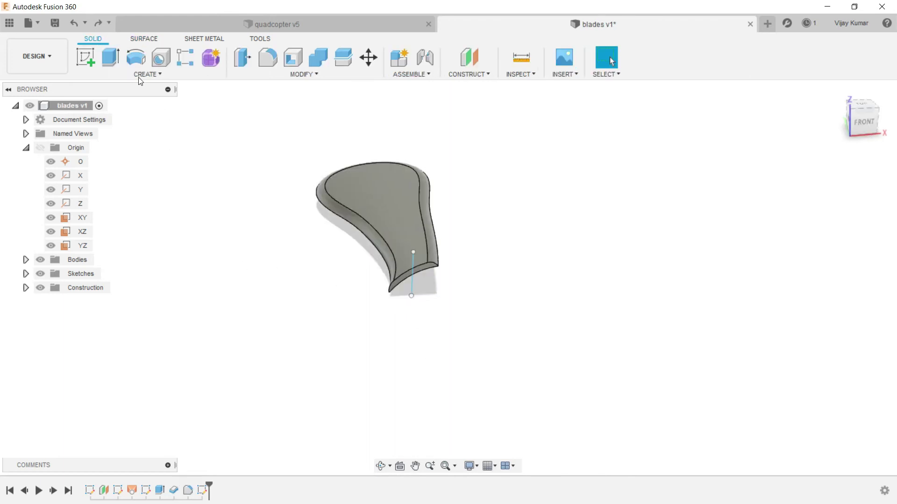
left_click(142, 75)
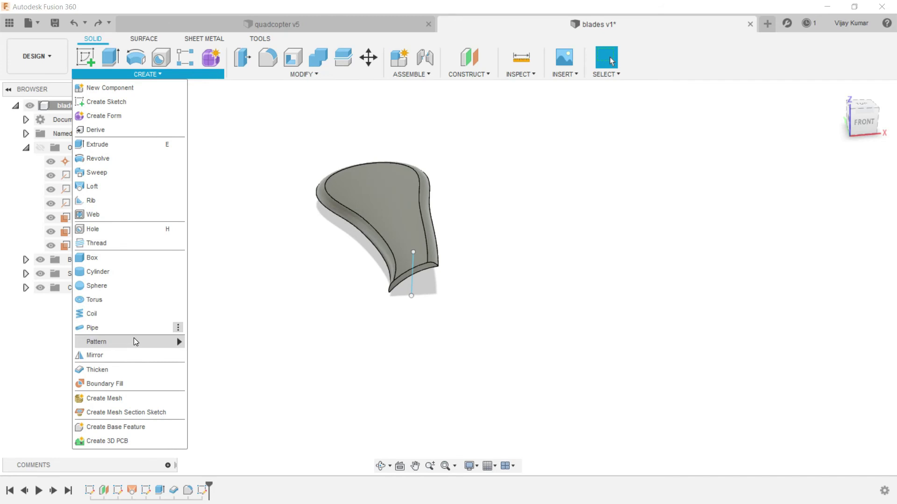
mouse_move(112, 342)
left_click(196, 359)
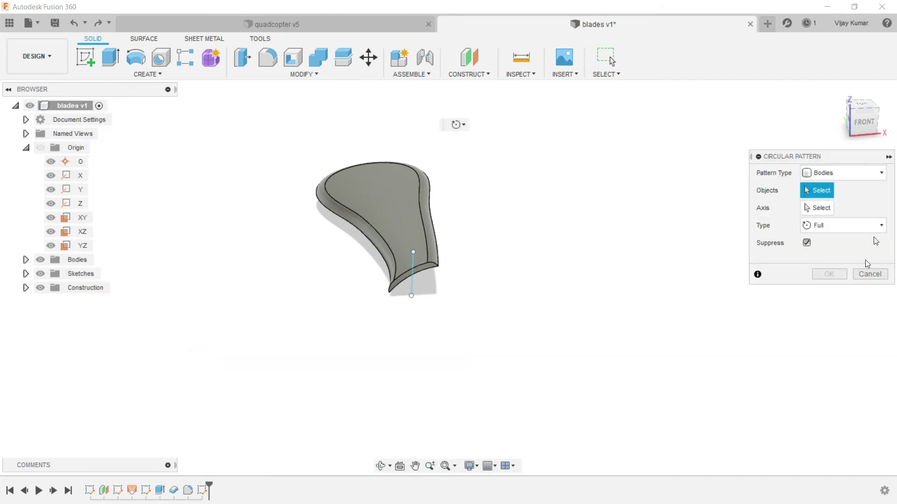
left_click(427, 205)
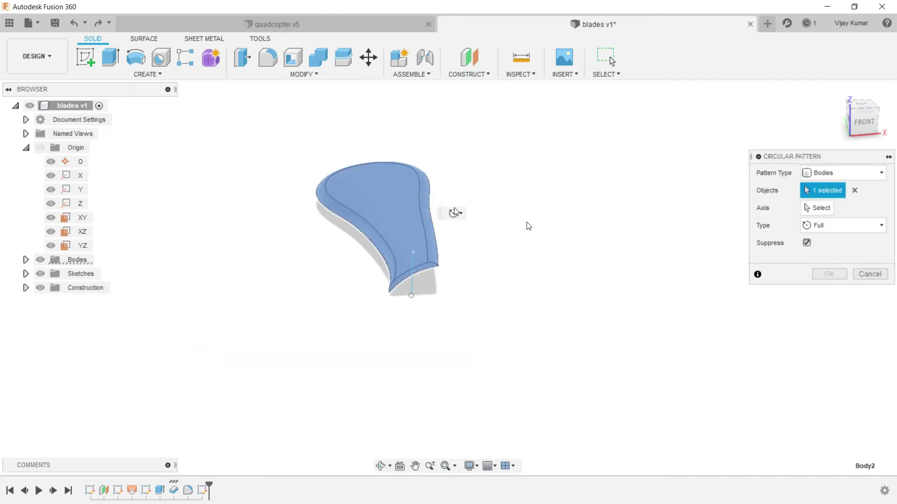
left_click(807, 209)
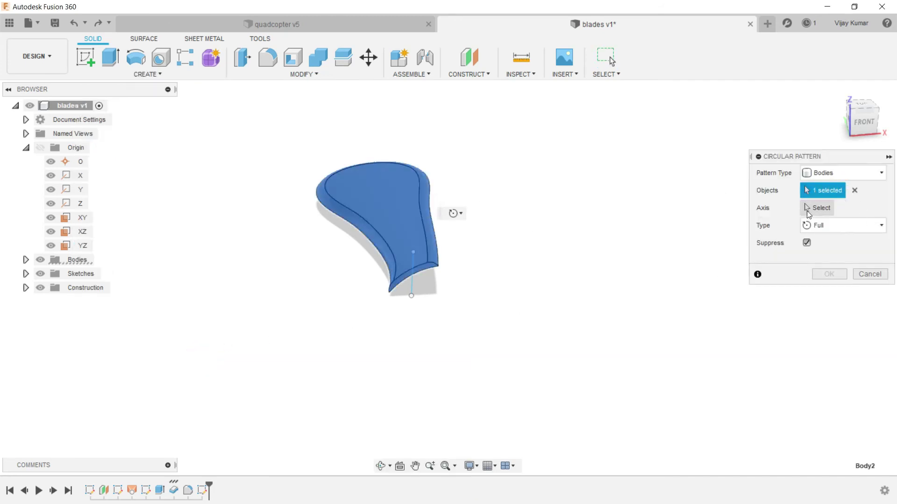
left_click(414, 268)
left_click(821, 295)
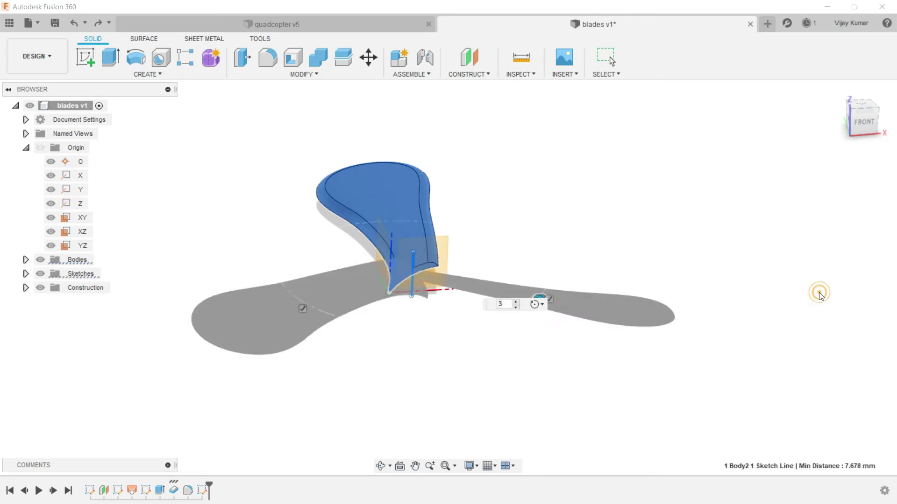
left_click(379, 466)
mouse_move(431, 348)
left_mouse_down()
mouse_move(435, 364)
mouse_move(281, 251)
left_mouse_up()
right_click(226, 204)
left_click(243, 206)
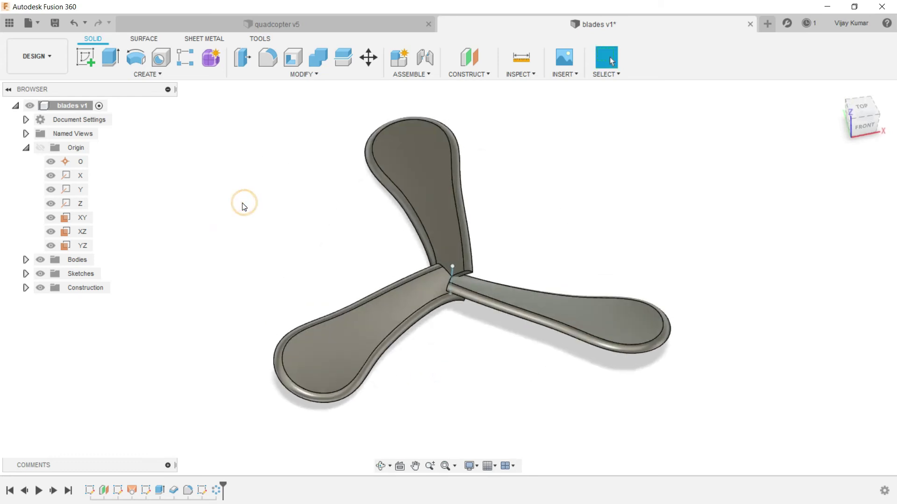
left_click(69, 245)
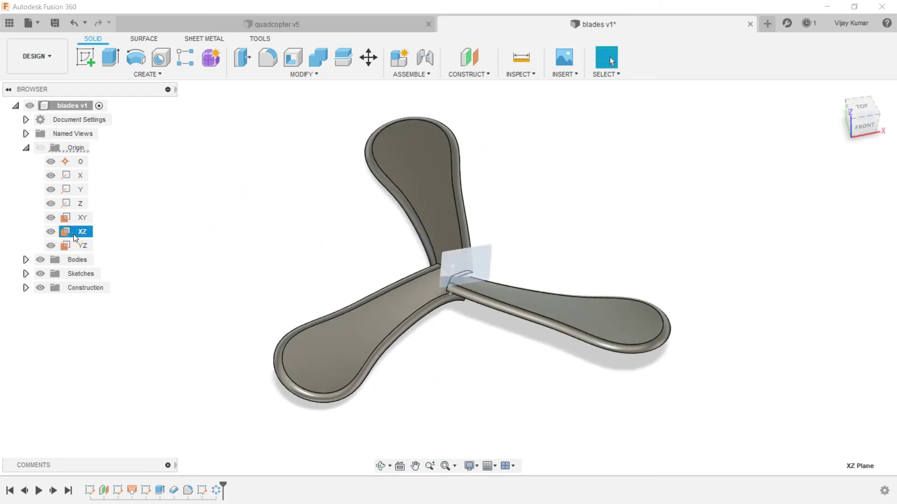
On the XY plane, draw a roughly 27.557 mm diameter circle centred on the hub
left_click(77, 222)
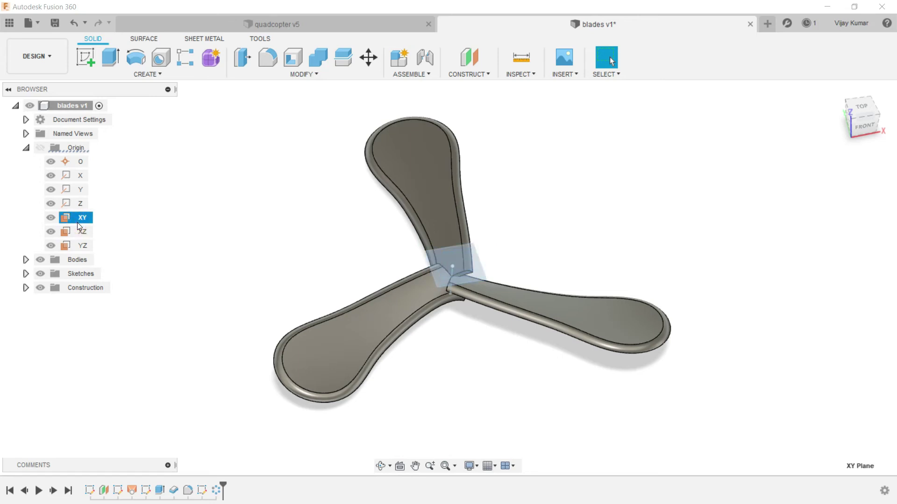
left_click(94, 63)
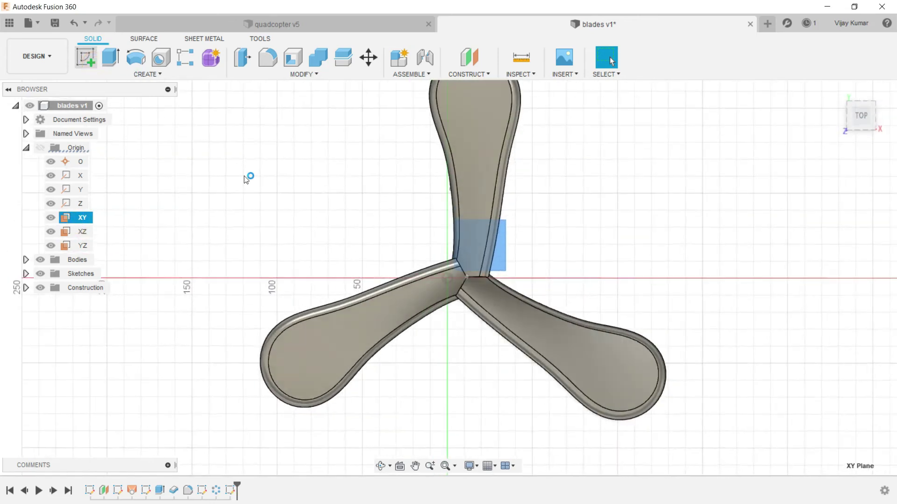
scroll(504, 286, "up", 3)
scroll(504, 287, "up", 3)
scroll(504, 287, "up", 1)
left_click(135, 57)
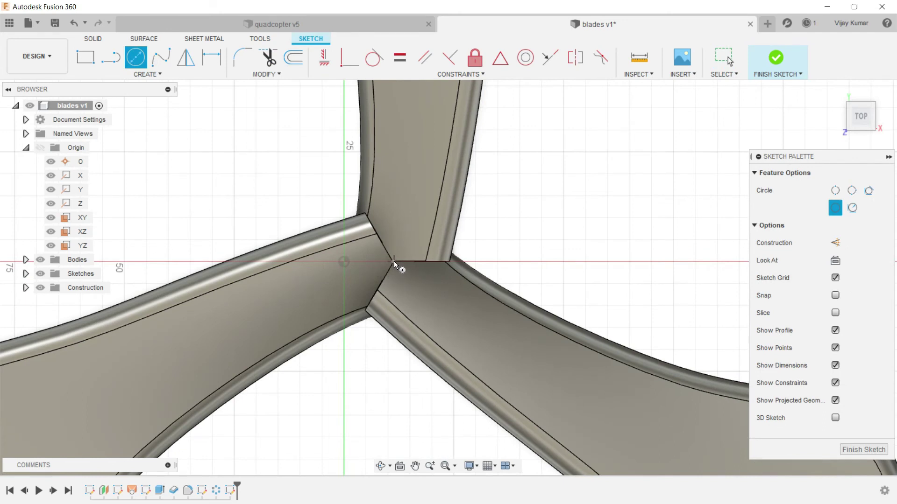
scroll(394, 262, "down", 3)
scroll(394, 262, "up", 3)
scroll(394, 262, "up", 2)
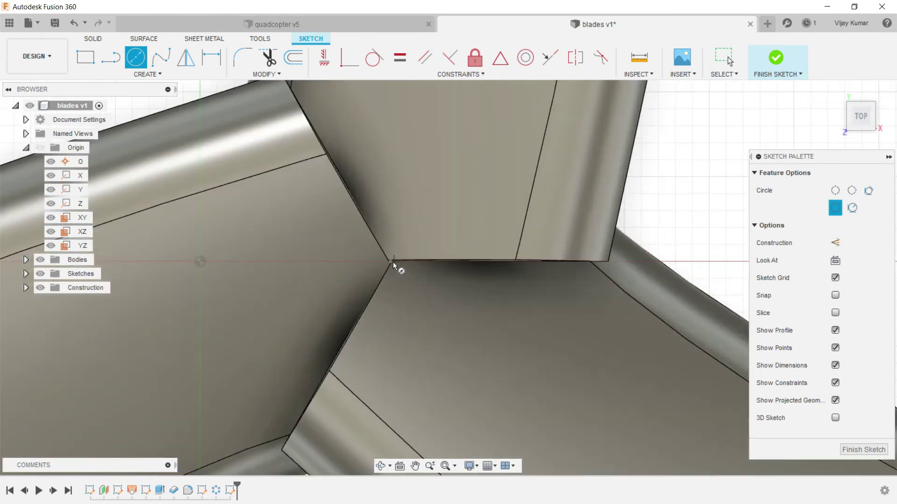
scroll(388, 262, "down", 2)
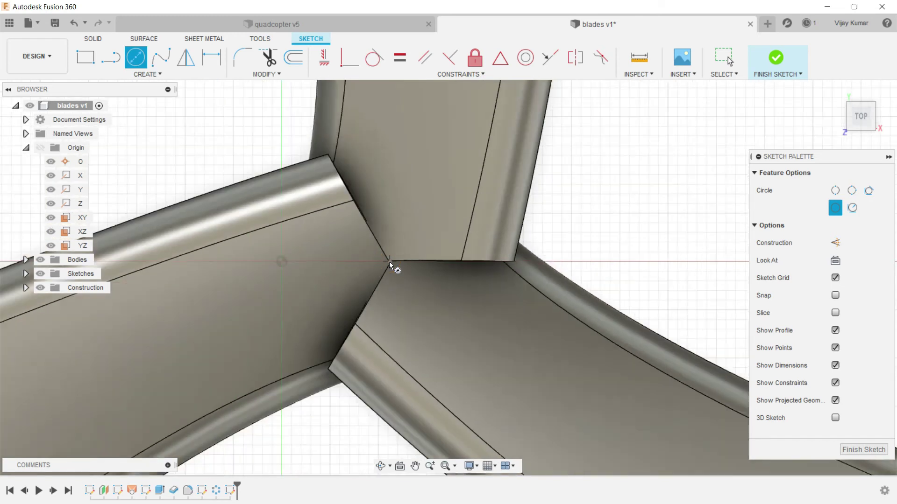
scroll(388, 262, "down", 2)
left_click(389, 261)
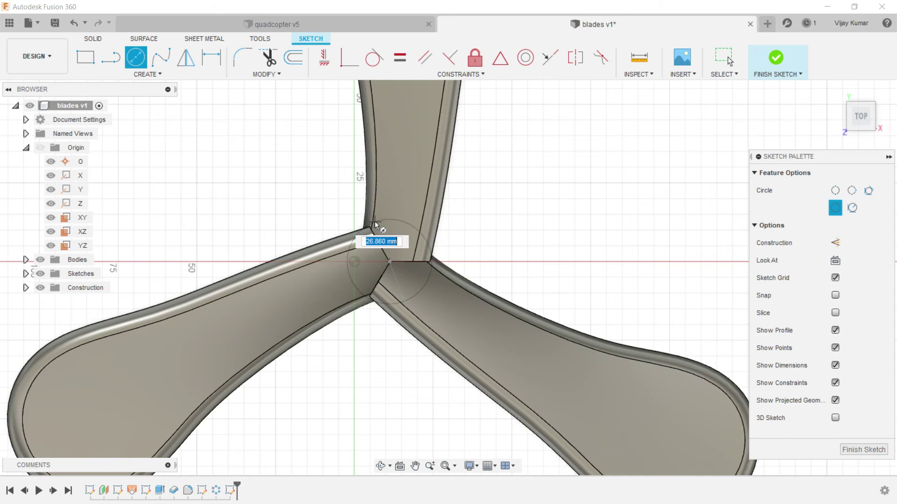
key("Return")
left_click(106, 39)
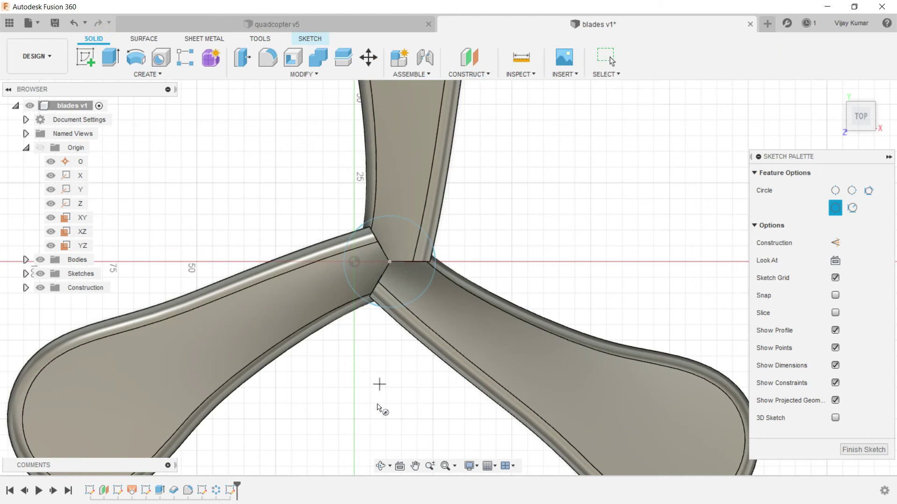
Extrude the hub circle 20 mm as a Join, forming a cylindrical hub on the blades
left_click(380, 466)
left_click_drag(398, 358, 407, 270)
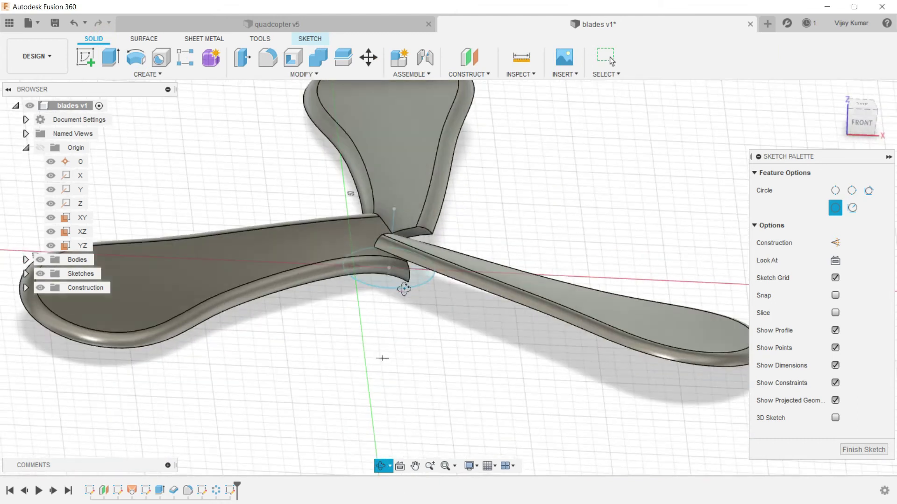
right_click(273, 145)
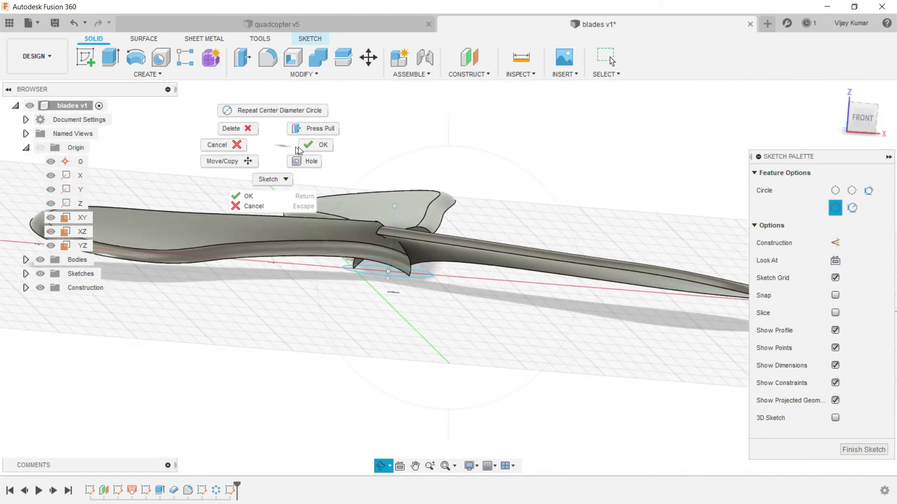
left_click(318, 126)
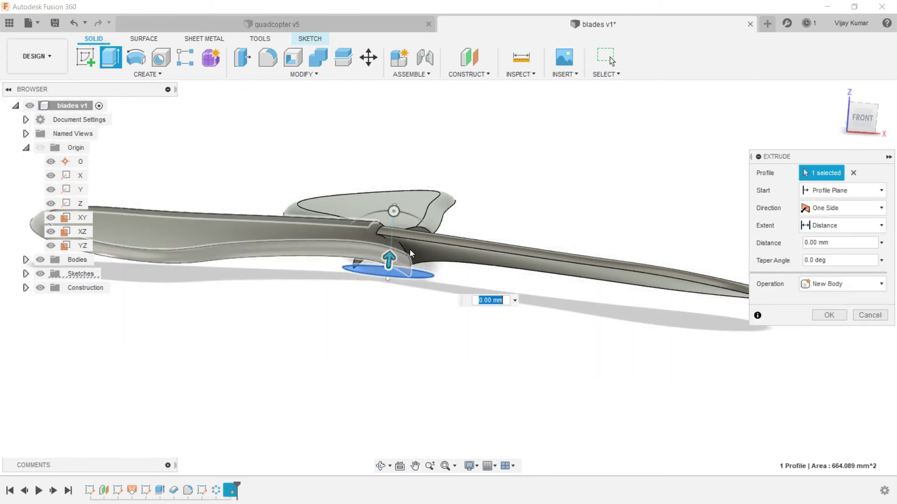
left_click_drag(396, 214, 400, 197)
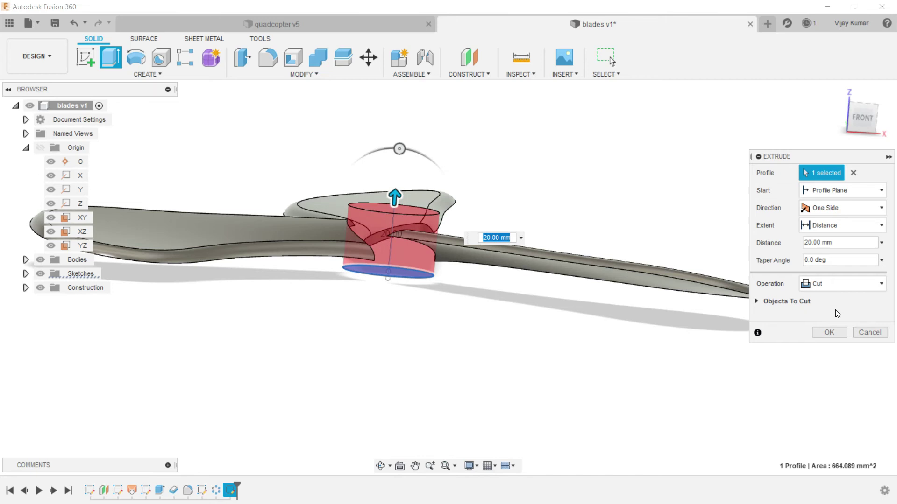
left_click(841, 289)
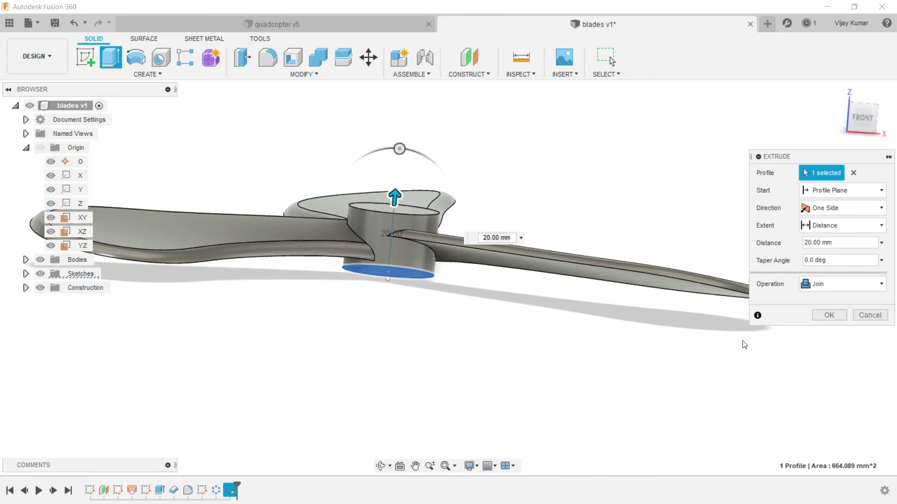
left_click(828, 315)
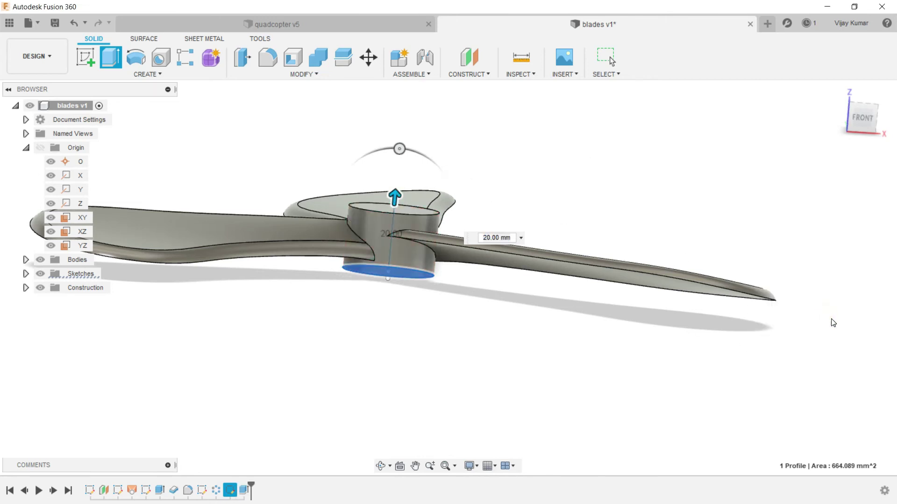
left_click(381, 465)
mouse_move(440, 276)
left_mouse_down()
mouse_move(443, 313)
mouse_move(433, 326)
mouse_move(495, 194)
mouse_move(443, 331)
left_mouse_up()
right_click(278, 125)
Derive the propeller body from the blades design into quadcopter v7
left_click(307, 130)
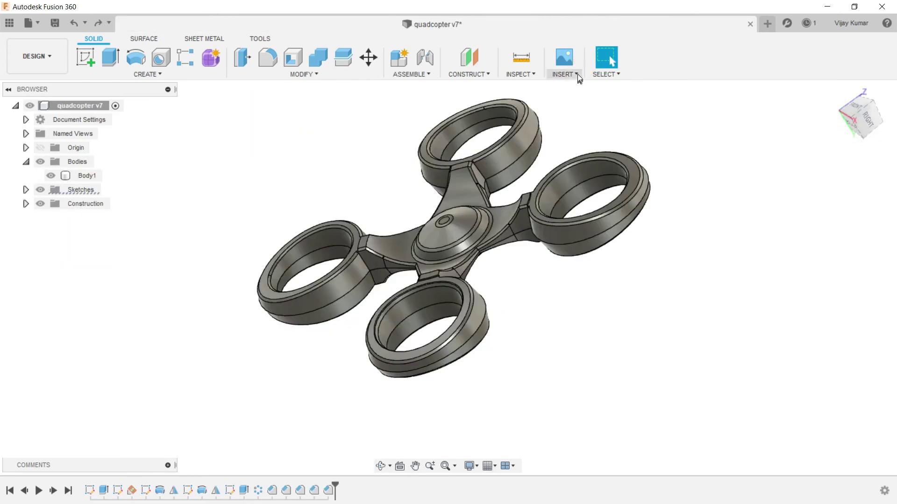
left_click(578, 74)
left_click(579, 88)
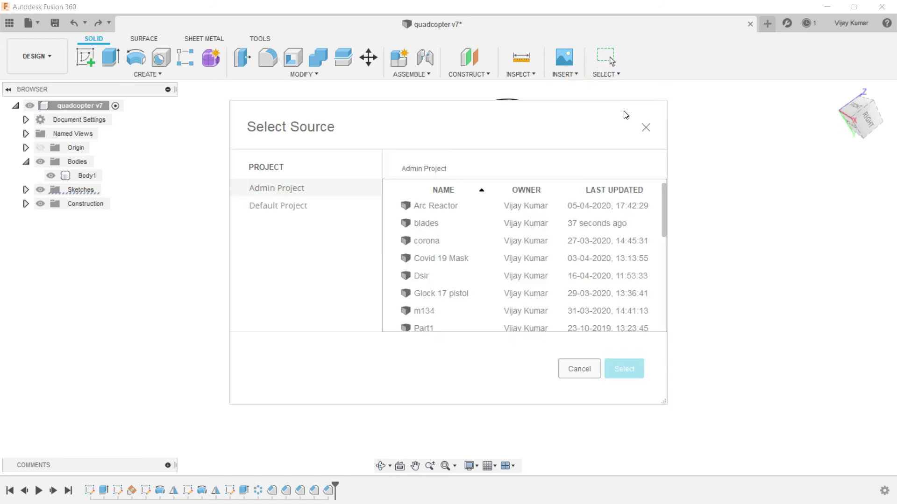
left_click(513, 217)
left_click(612, 366)
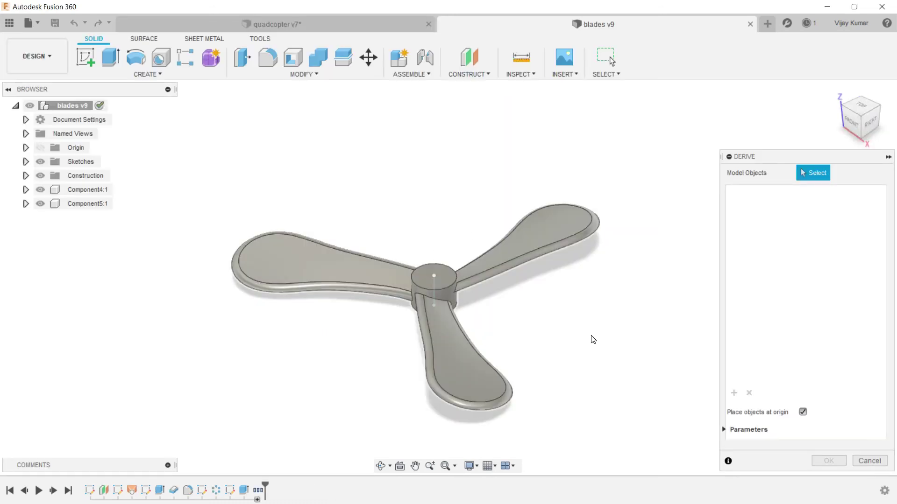
left_click(514, 259)
left_click(820, 464)
left_click(709, 391)
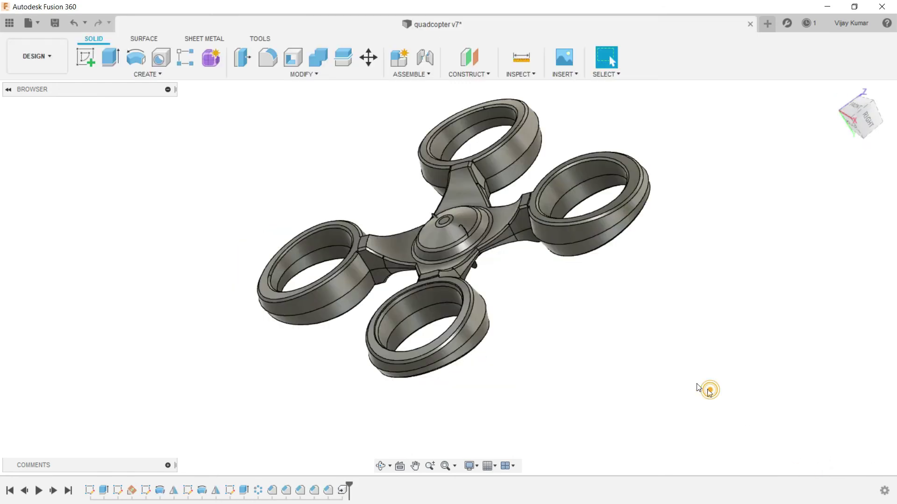
Lift the derived propeller body 400 mm and rotate it -90 degrees to lie flat
left_click(113, 193)
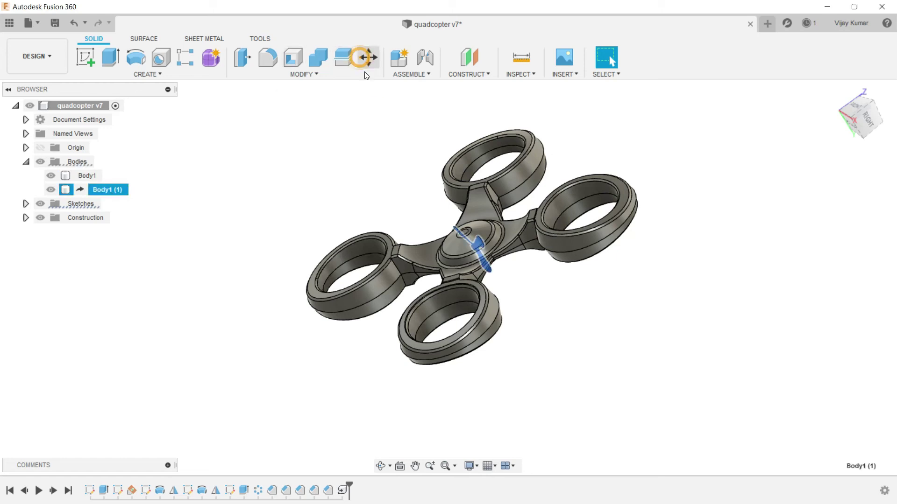
left_click(368, 57)
mouse_move(473, 200)
left_mouse_down()
mouse_move(568, 175)
mouse_move(561, 182)
mouse_move(578, 220)
mouse_move(638, 265)
left_mouse_up()
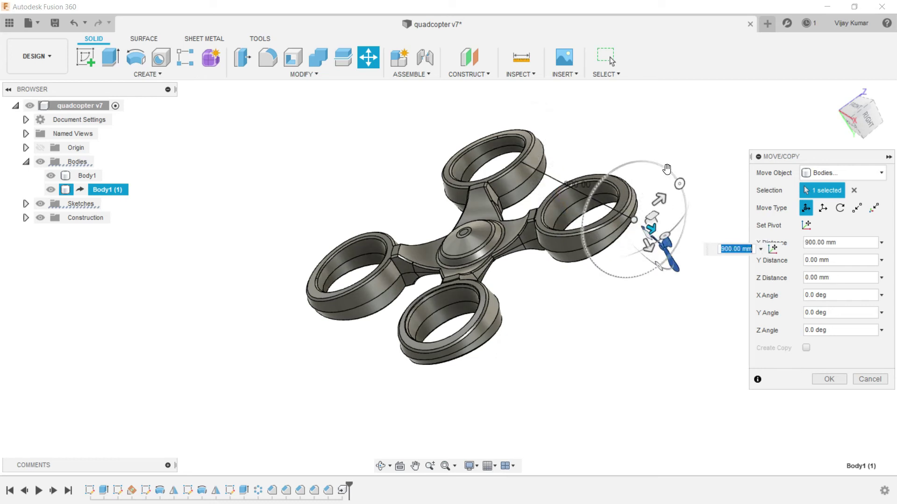
left_click(679, 183)
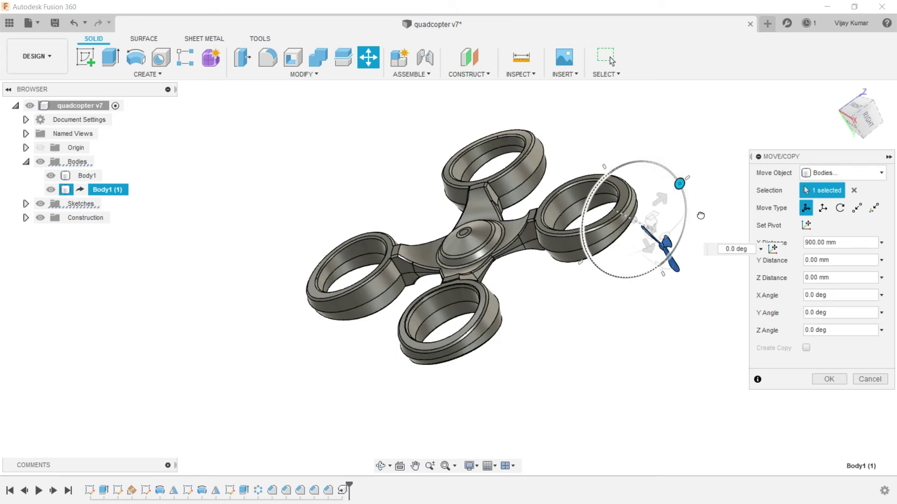
left_click_drag(701, 215, 690, 252)
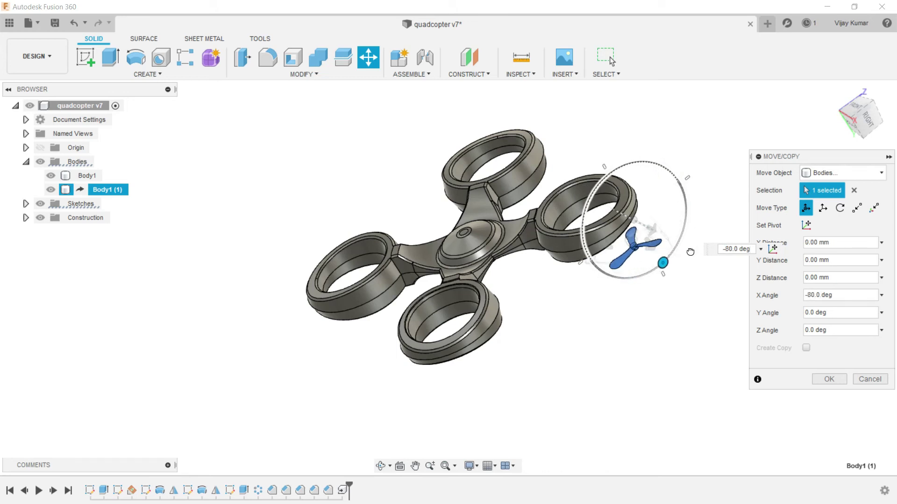
left_click_drag(687, 254, 686, 255)
Slide the propeller along one axis toward the right duct ring
scroll(624, 135, "up", 3)
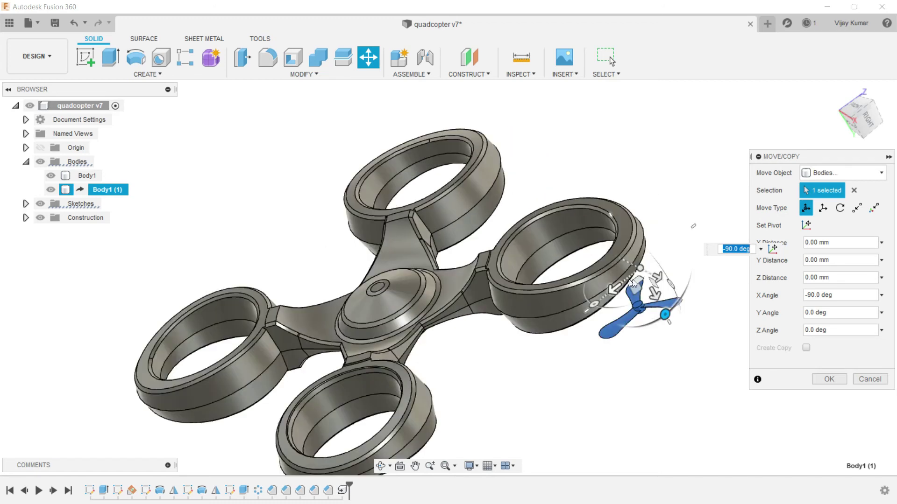
scroll(632, 279, "up", 2)
scroll(672, 281, "up", 2)
left_click(662, 267)
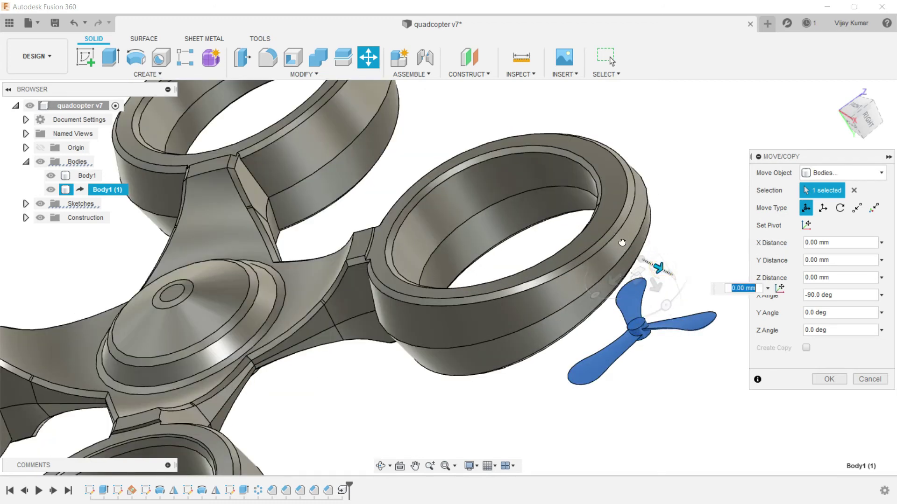
left_click_drag(659, 267, 517, 199)
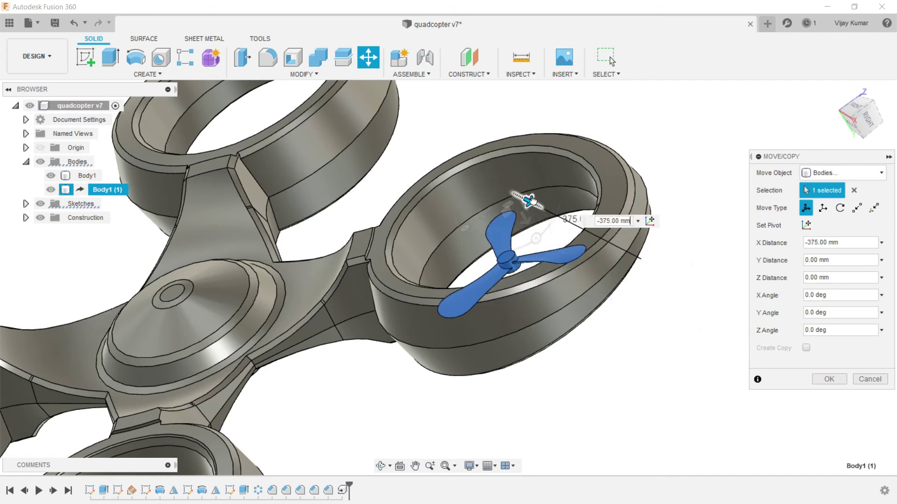
Orbit the view to look down on the quadcopter
left_click(380, 466)
left_click_drag(420, 374, 510, 345)
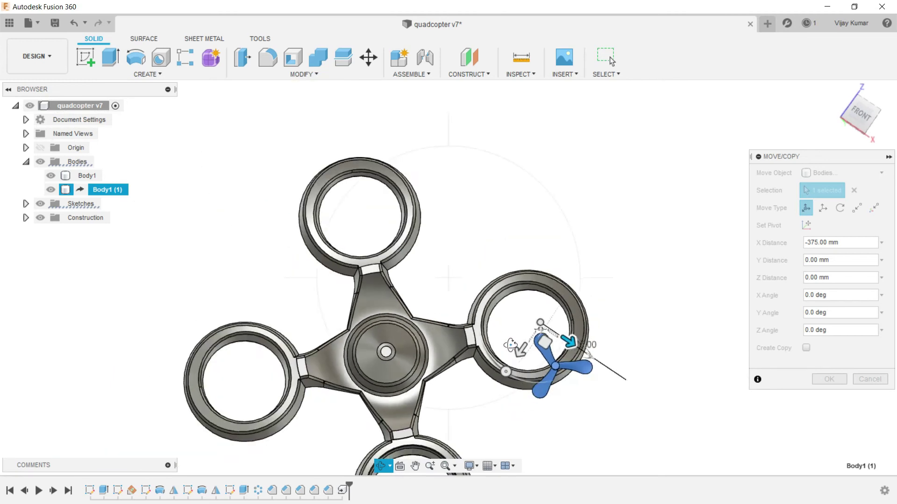
scroll(594, 425, "up", 3)
scroll(593, 425, "up", 2)
right_click(681, 166)
key("Escape")
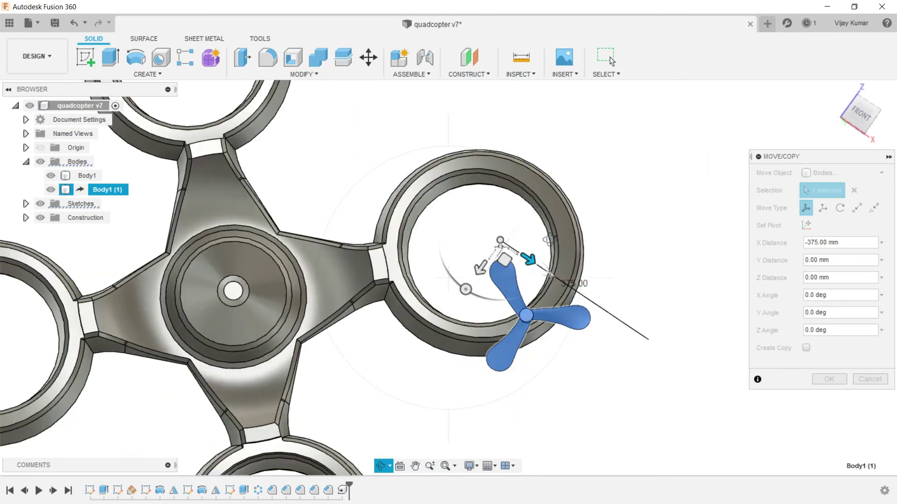
Slide the propeller into the duct centre and offset it -25 mm sideways
right_click(677, 168)
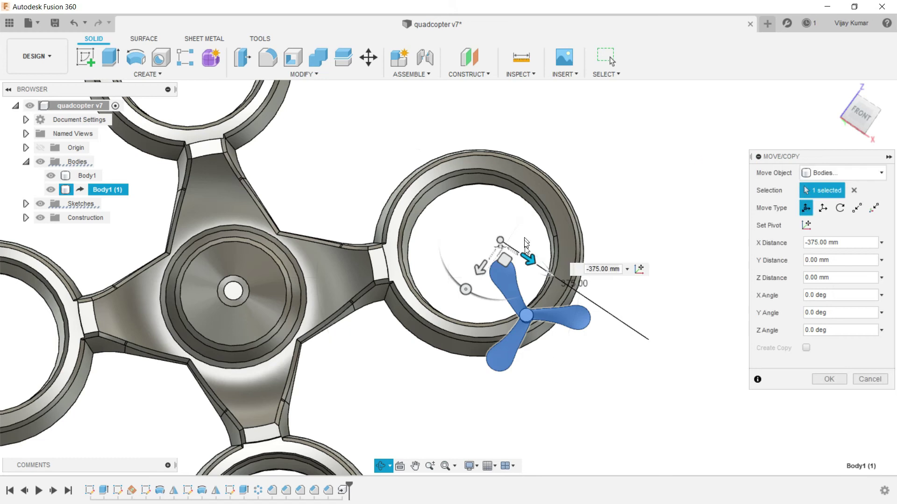
left_click(708, 170)
left_click_drag(528, 258, 491, 211)
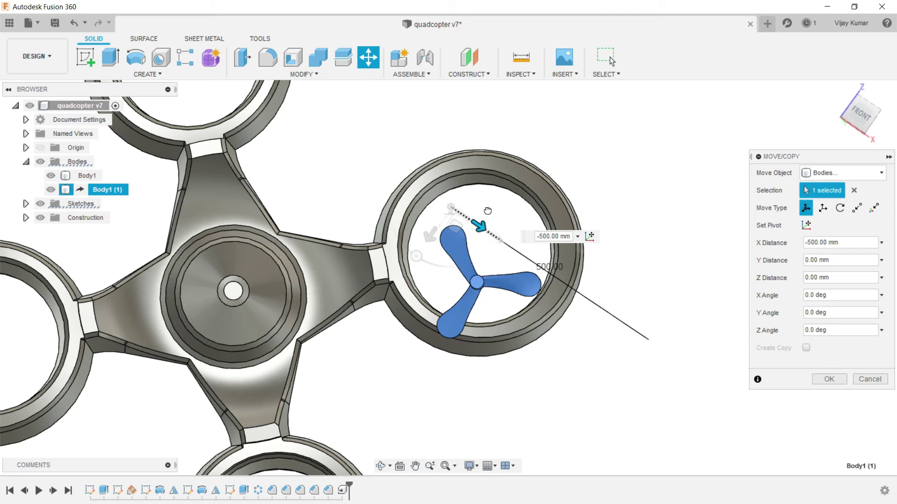
left_click(432, 234)
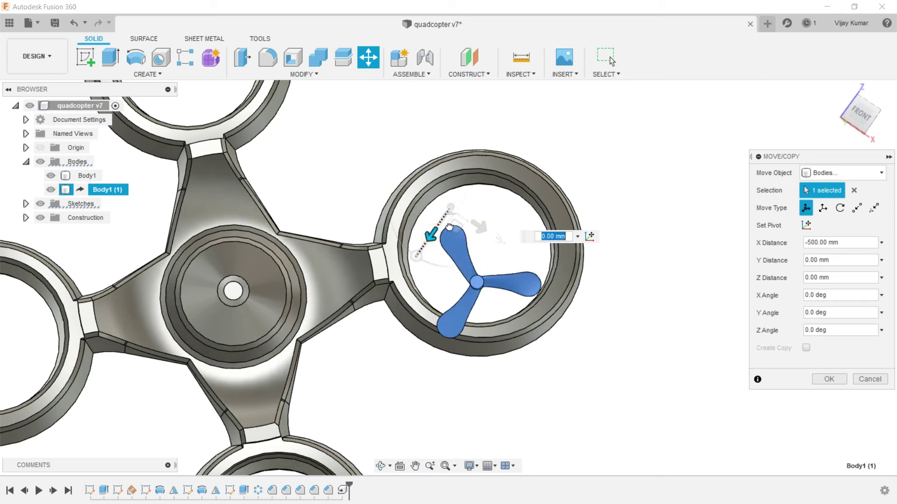
left_click_drag(454, 223, 501, 200)
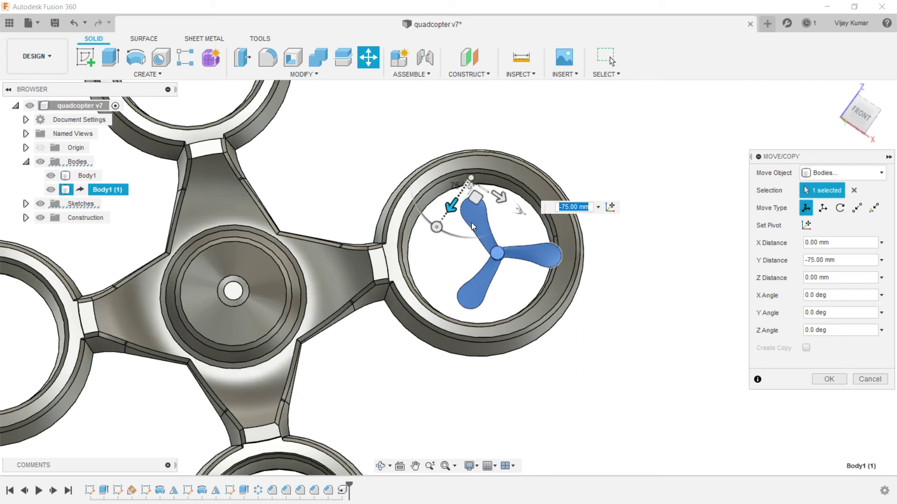
left_click(499, 200)
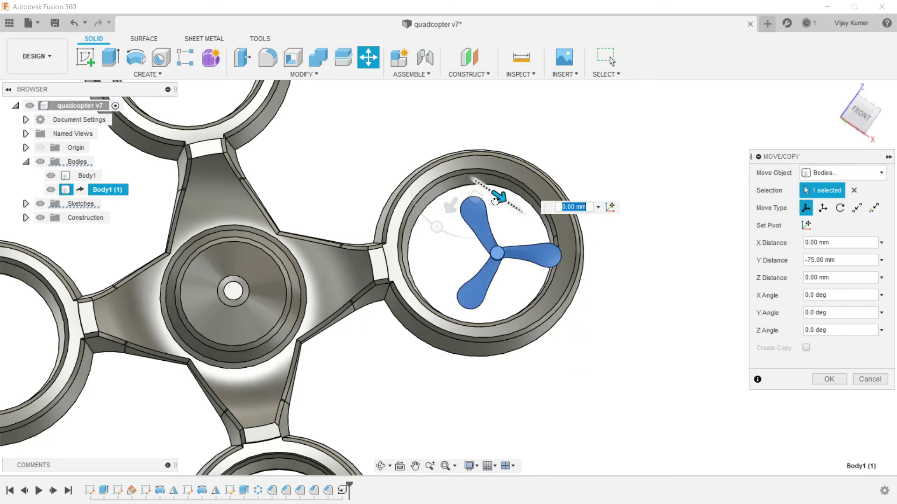
type("-25")
key("Return")
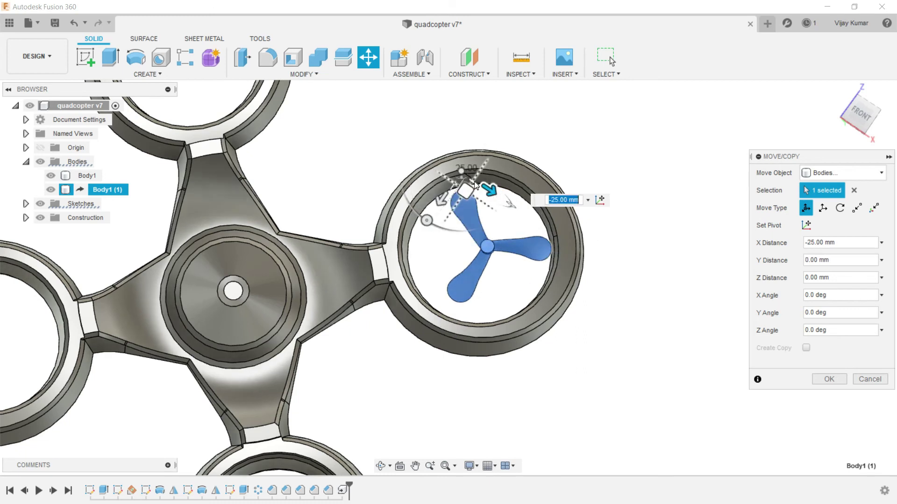
Offset the propeller 25 mm in another direction and confirm its new position
scroll(473, 188, "down", 5)
scroll(463, 196, "up", 6)
left_click(441, 197)
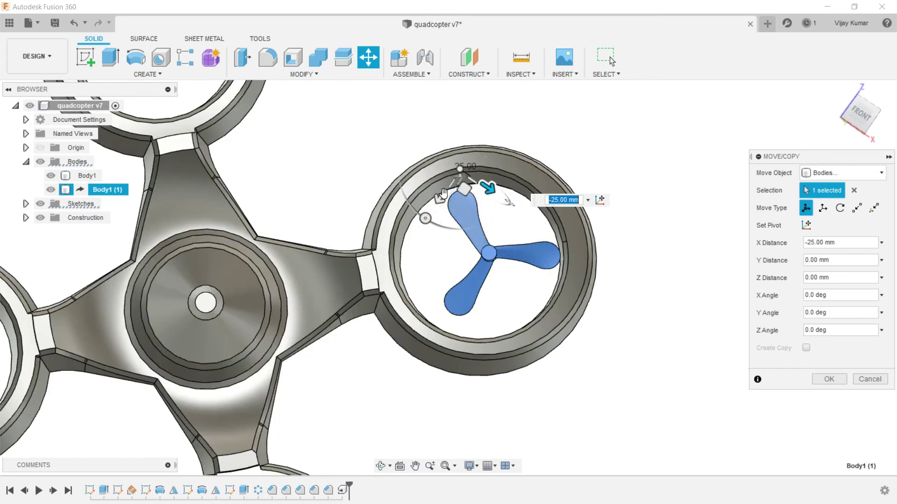
type("25")
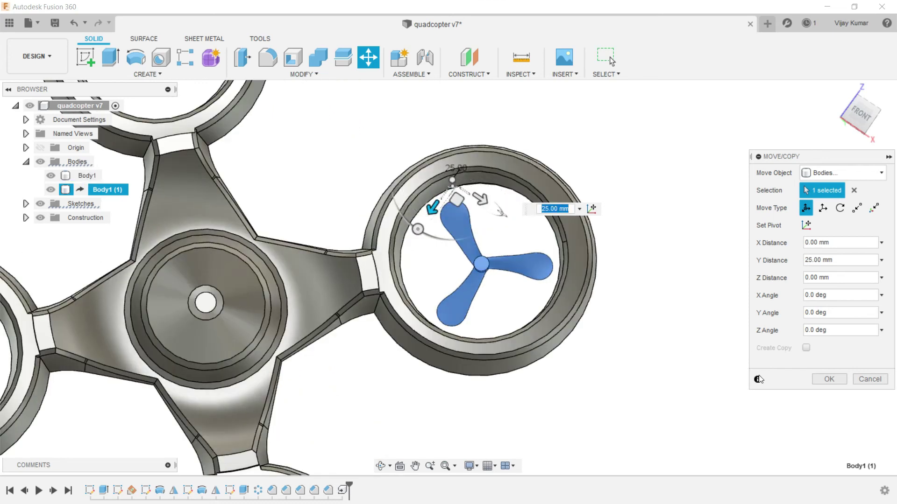
left_click(819, 380)
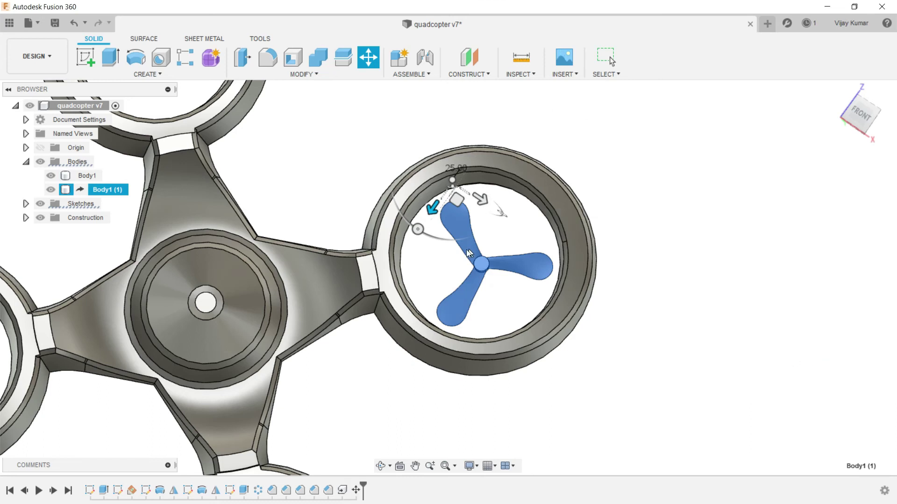
key("Escape")
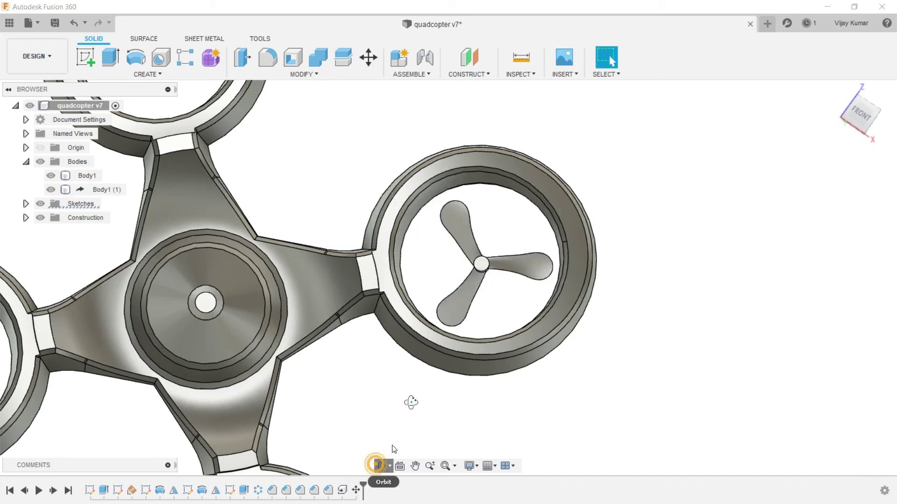
Orbit to an oblique view of the quadcopter
left_click(381, 466)
mouse_move(422, 369)
left_mouse_down()
mouse_move(430, 304)
mouse_move(680, 196)
left_mouse_up()
right_click(709, 203)
left_click(708, 198)
Trial-drag the propeller 75 mm down, then cancel the move
left_click(111, 189)
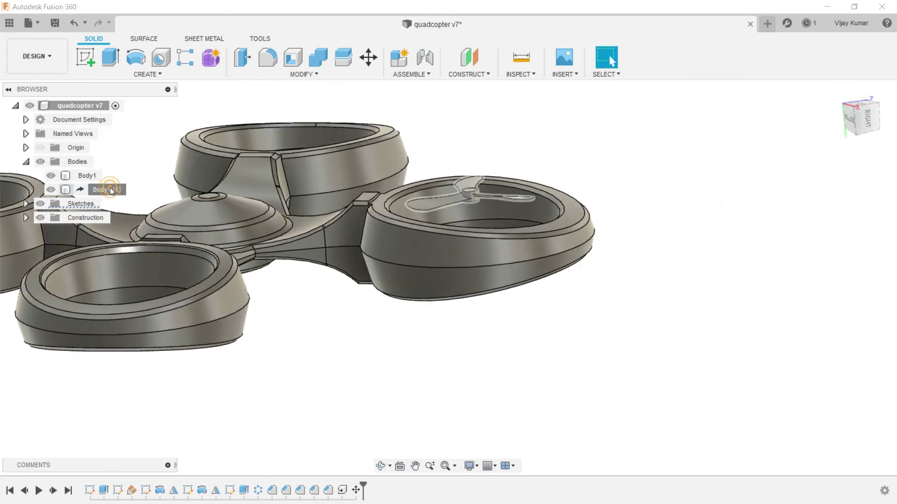
left_click(368, 57)
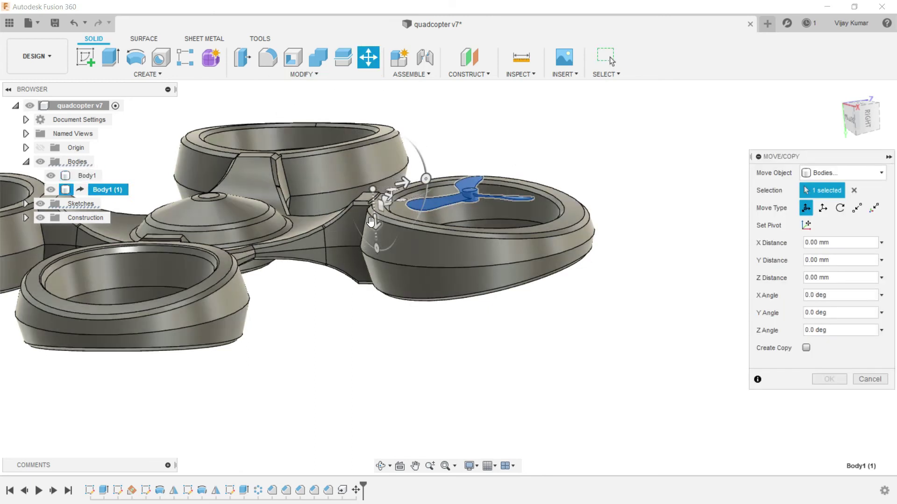
left_click_drag(371, 221, 349, 246)
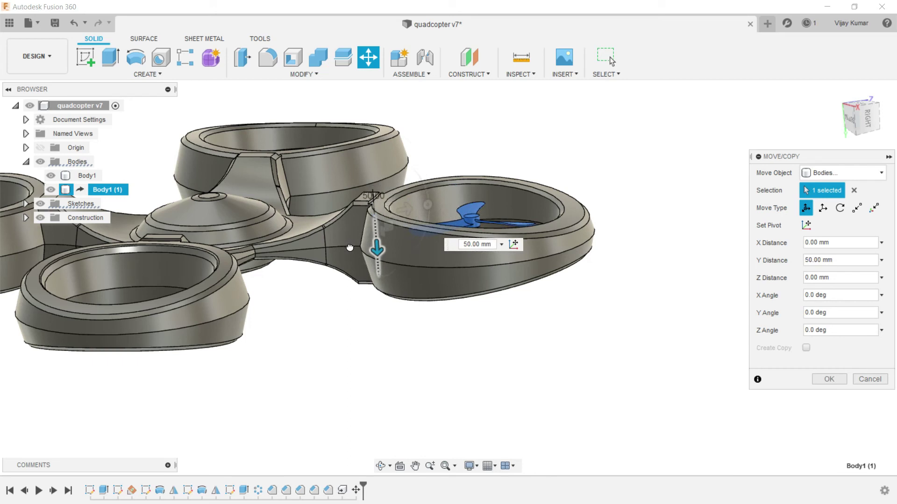
left_click_drag(352, 256, 353, 261)
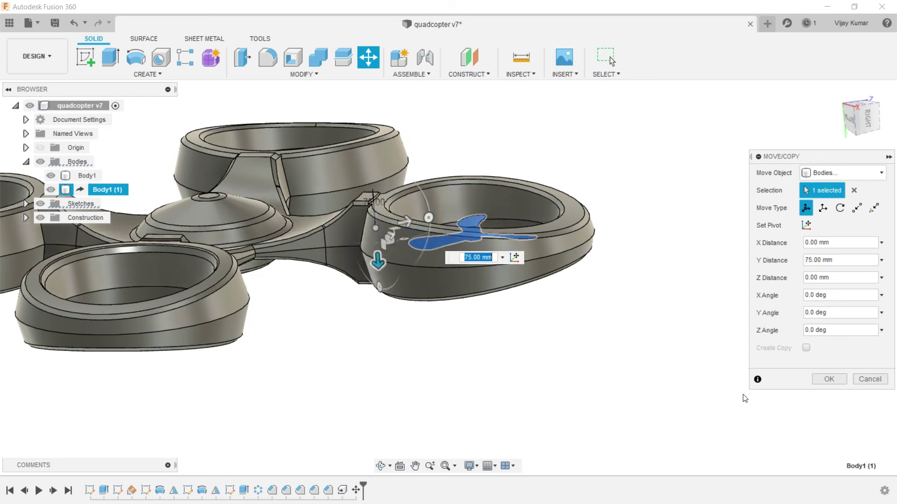
left_click(869, 379)
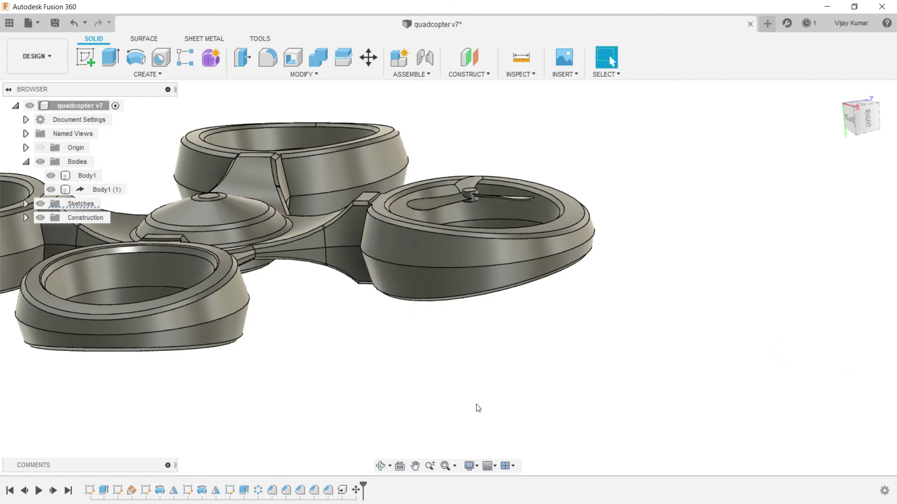
Orbit to a side view showing the propeller above its duct
left_click(381, 465)
mouse_move(481, 339)
left_mouse_down()
mouse_move(477, 330)
mouse_move(668, 195)
left_mouse_up()
right_click(668, 195)
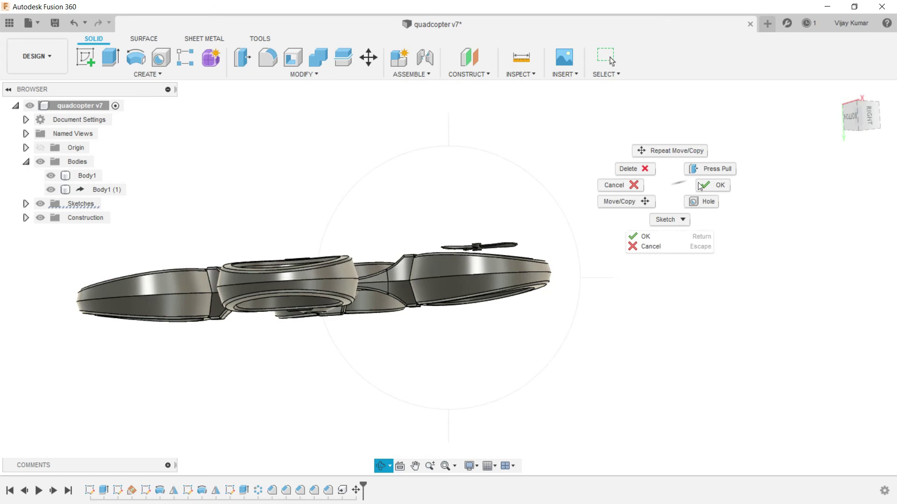
Lower the propeller body Body1 (1) by 75 mm and confirm the move
left_click(699, 185)
scroll(530, 215, "up", 3)
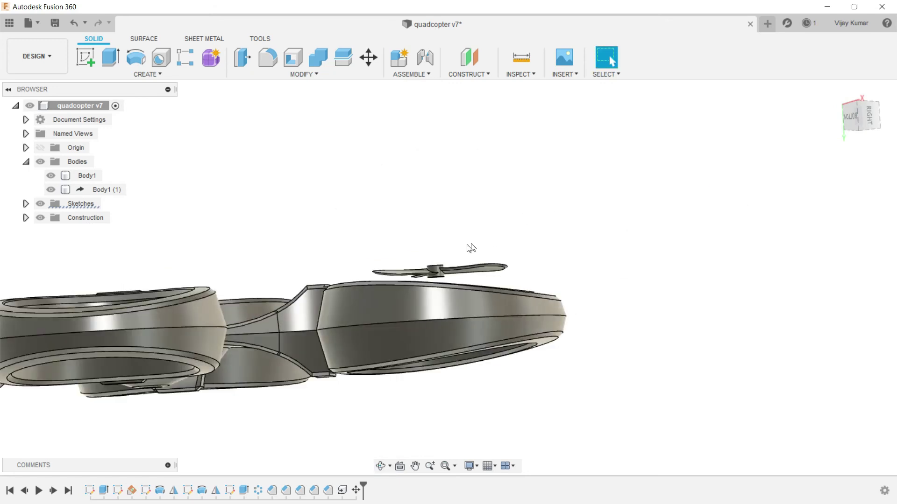
left_click(123, 186)
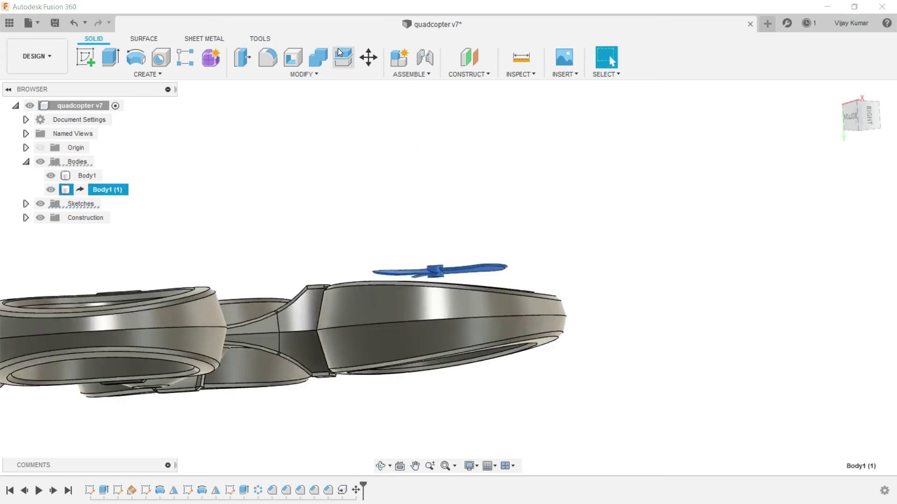
left_click(368, 57)
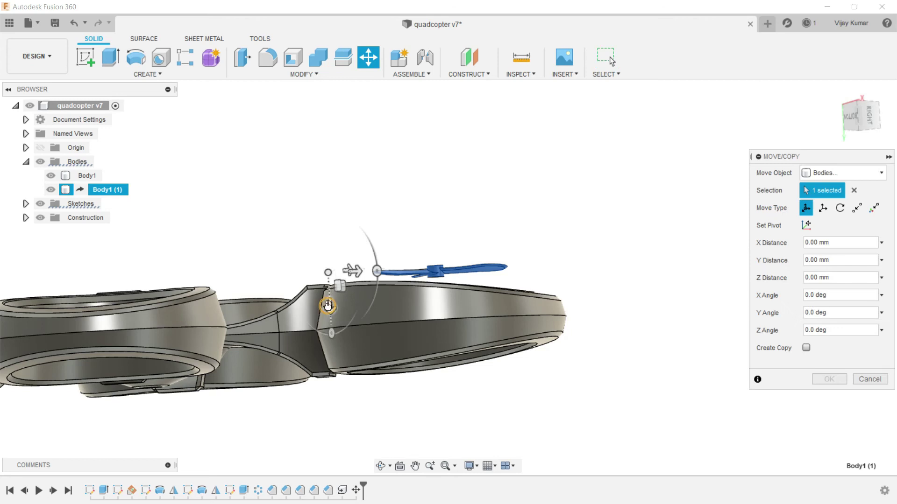
left_click_drag(326, 304, 329, 329)
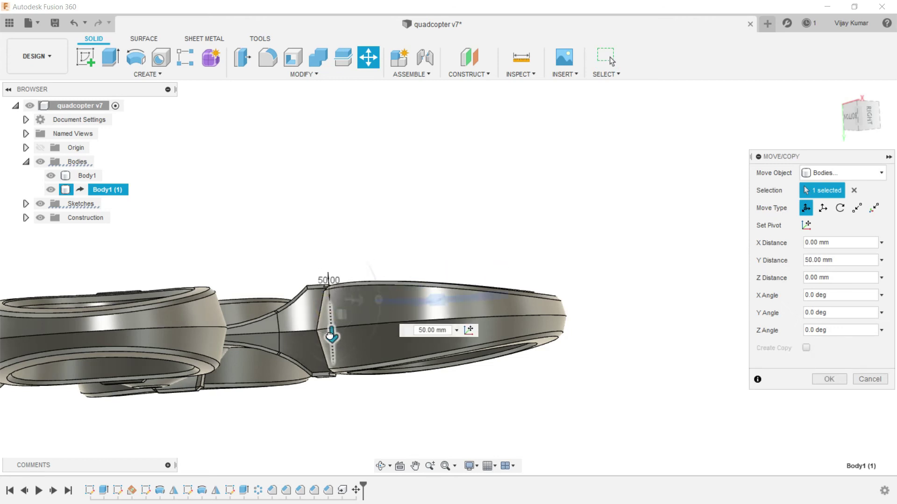
mouse_move(328, 343)
left_mouse_down()
mouse_move(329, 333)
mouse_move(333, 348)
left_mouse_up()
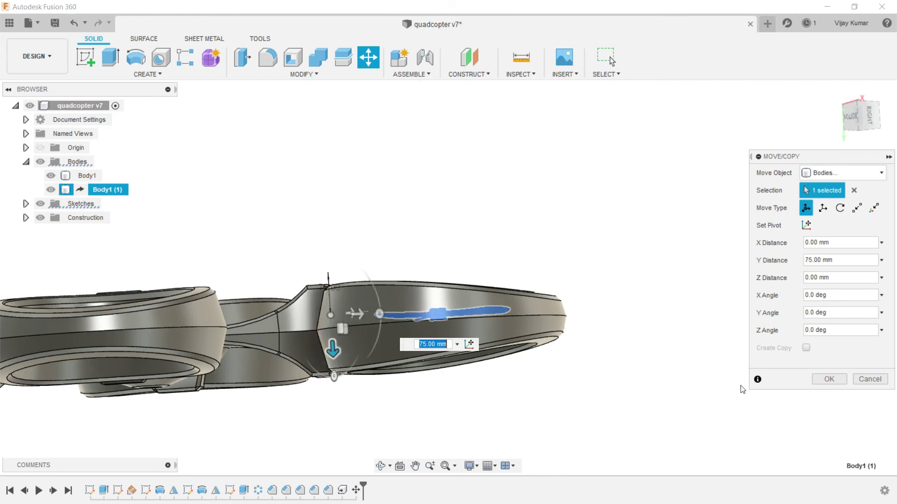
left_click(830, 379)
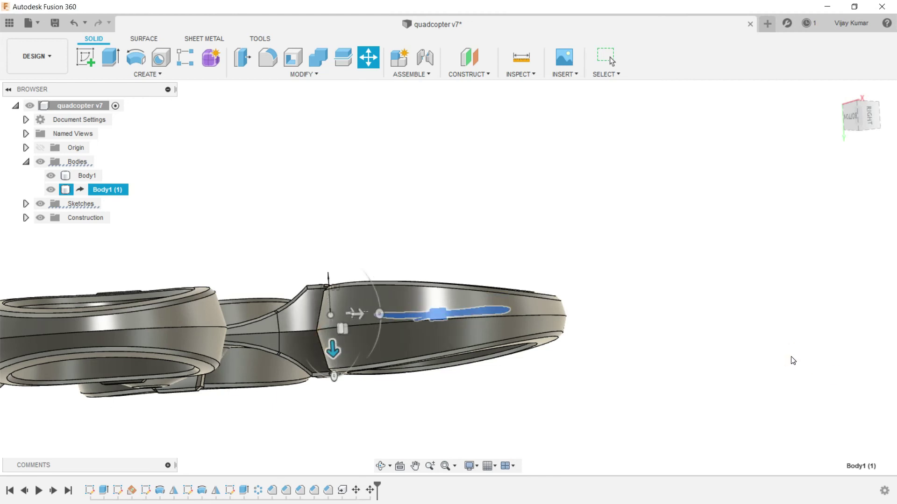
Orbit to an angled top view of all ducts and select the main frame body
scroll(792, 360, "down", 3)
scroll(775, 359, "down", 3)
left_click(378, 466)
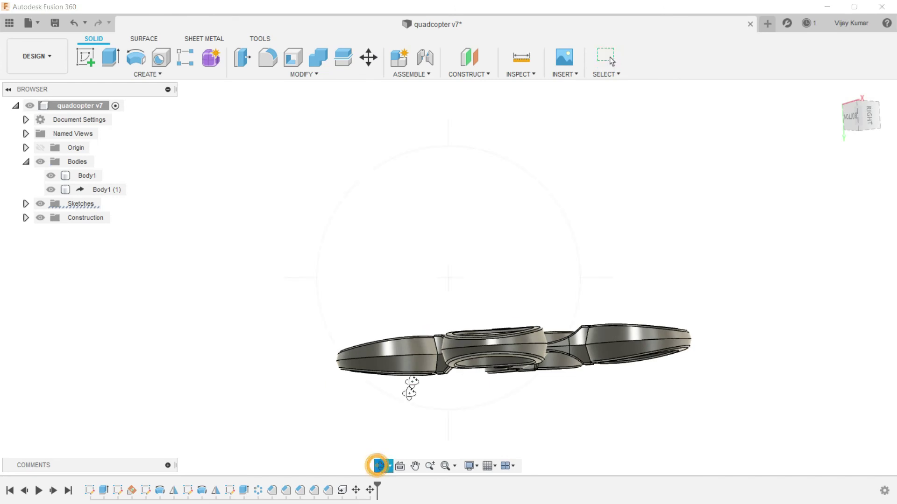
left_click_drag(411, 388, 467, 422)
right_click(785, 229)
left_click(785, 230)
left_click(529, 349)
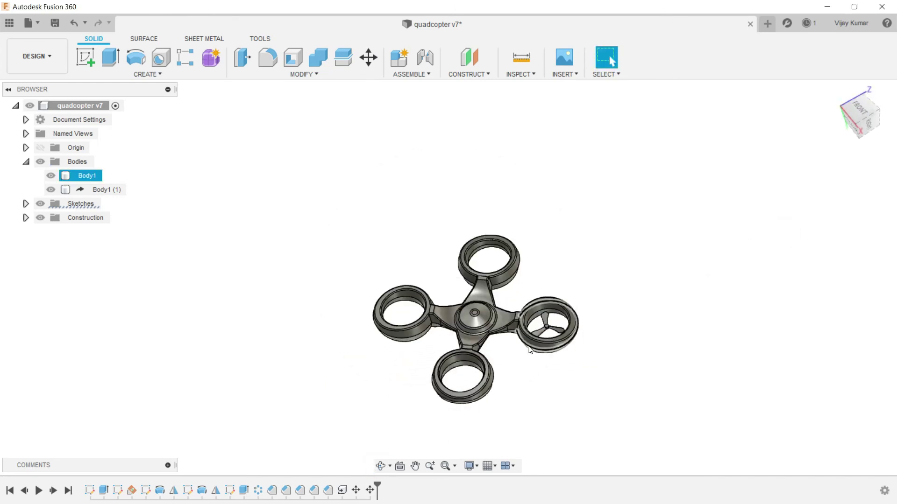
Circular-pattern the propeller body 4 times around the Y axis
left_click(173, 75)
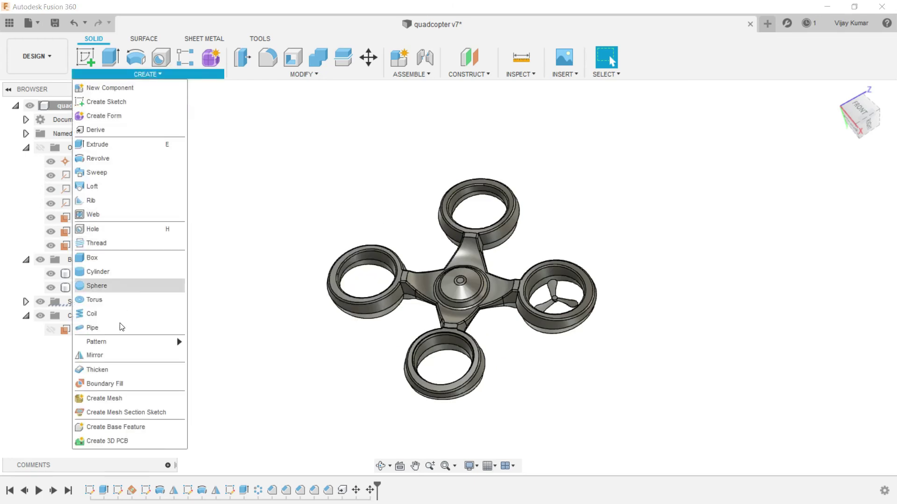
mouse_move(97, 342)
left_click(188, 360)
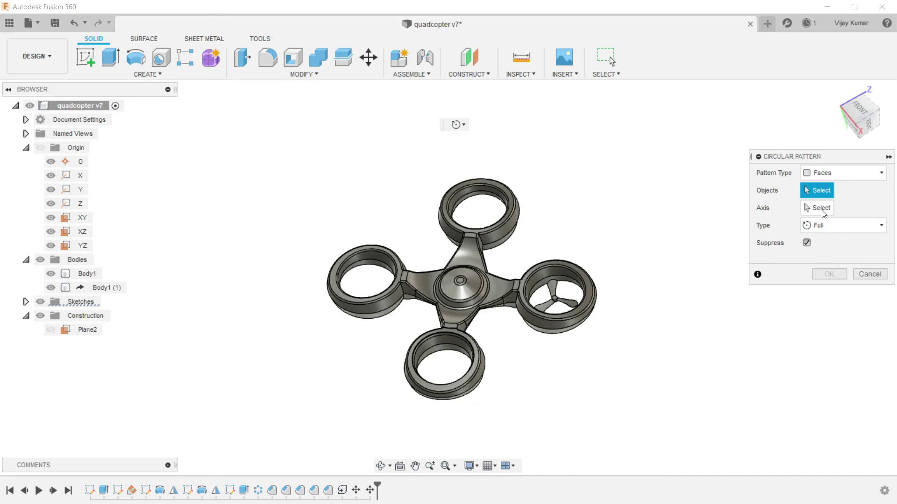
left_click(825, 174)
left_click(826, 205)
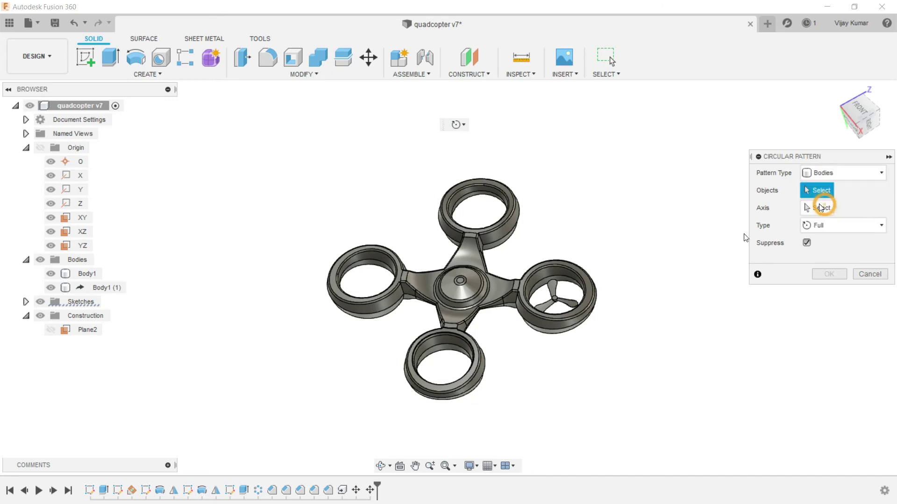
left_click(550, 302)
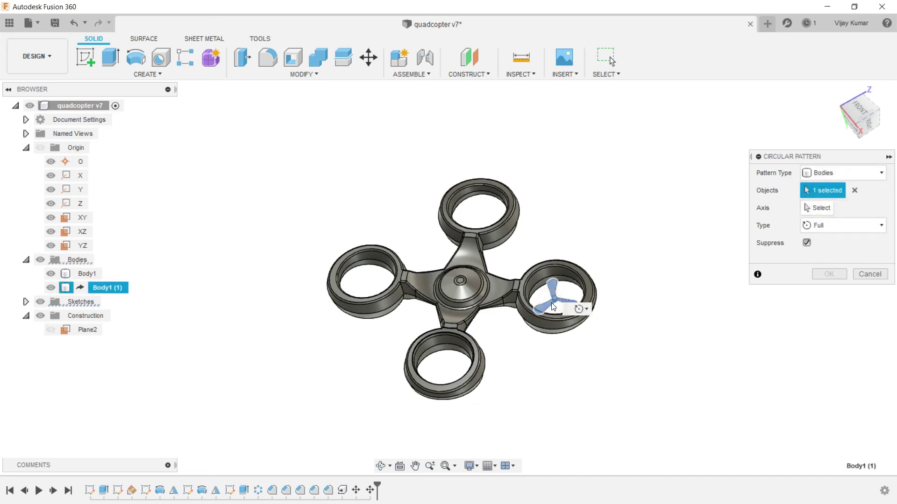
left_click(819, 207)
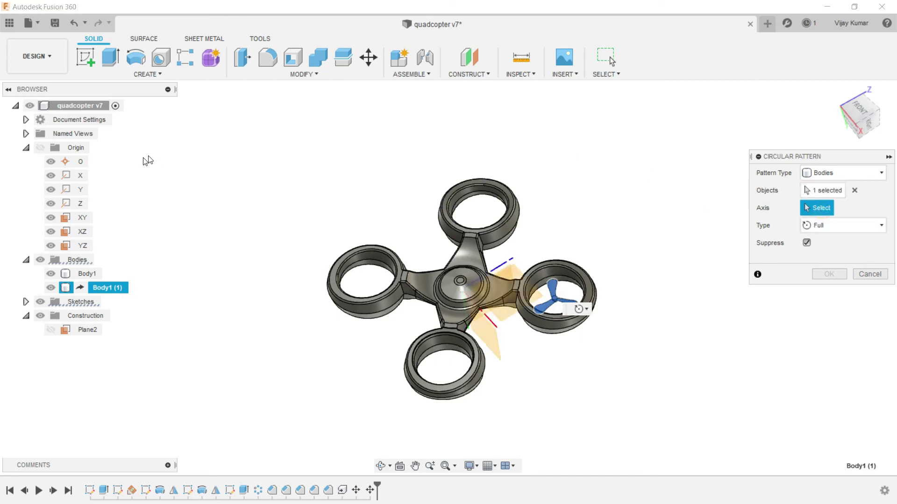
left_click(83, 188)
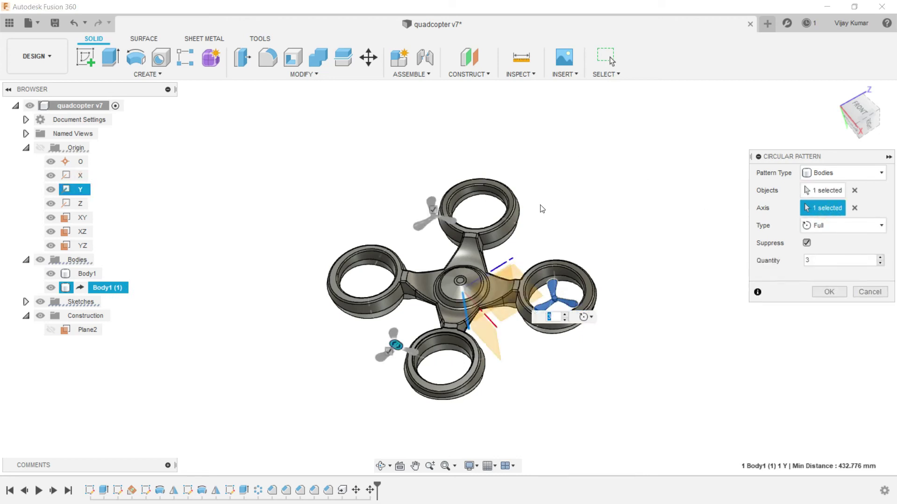
double_click(818, 260)
left_click(834, 290)
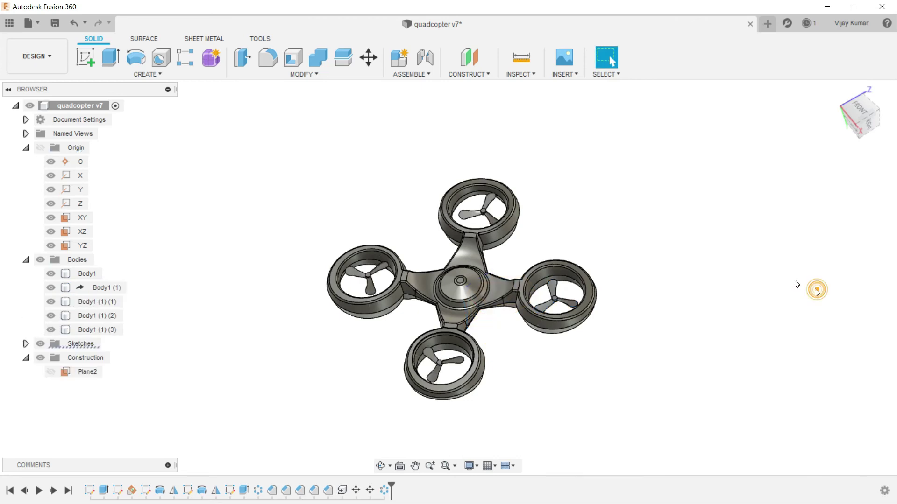
Orbit to view the four patterned propellers from the side
left_click(380, 465)
mouse_move(398, 424)
left_mouse_down()
mouse_move(460, 379)
mouse_move(464, 390)
mouse_move(477, 347)
mouse_move(452, 348)
mouse_move(597, 114)
left_mouse_up()
right_click(600, 114)
left_click(625, 121)
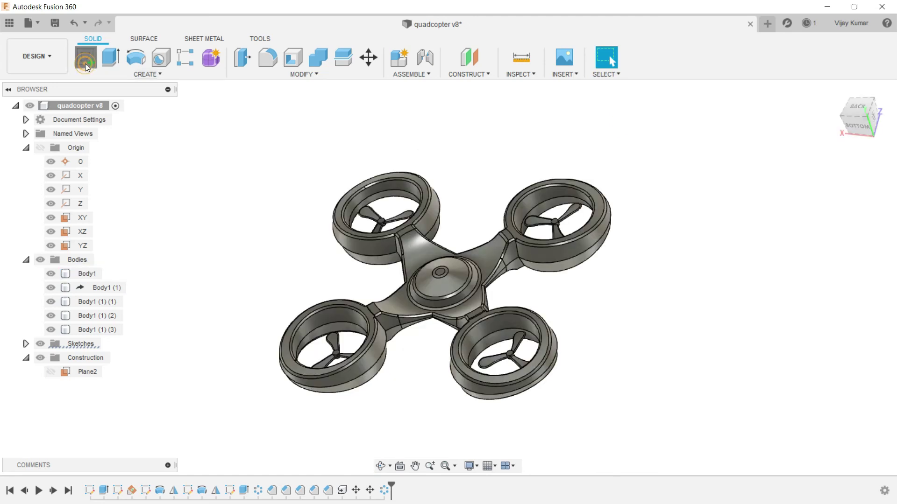
Start a sketch on Plane2 and switch the display to wireframe
left_click(85, 63)
left_click(86, 372)
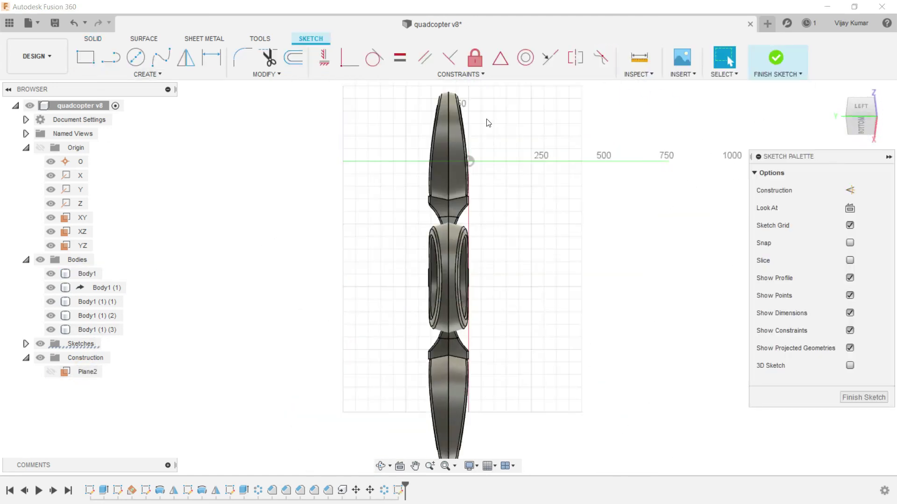
left_click(470, 466)
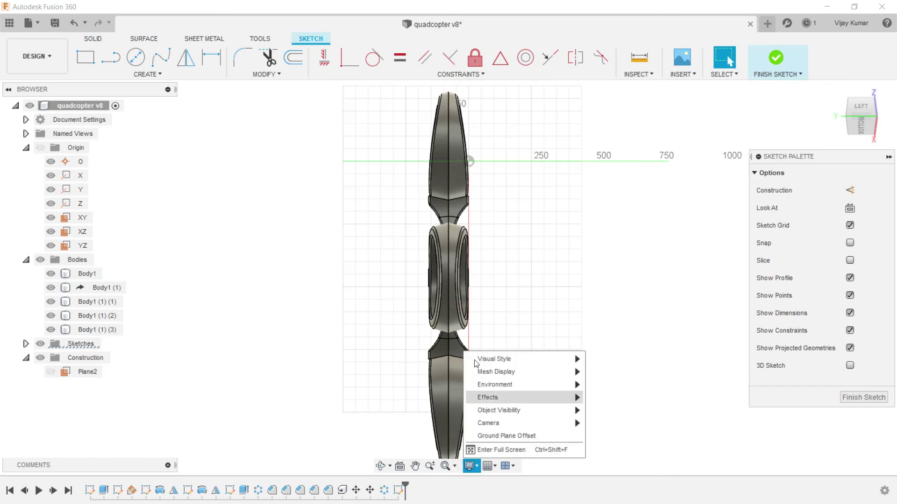
left_click(619, 398)
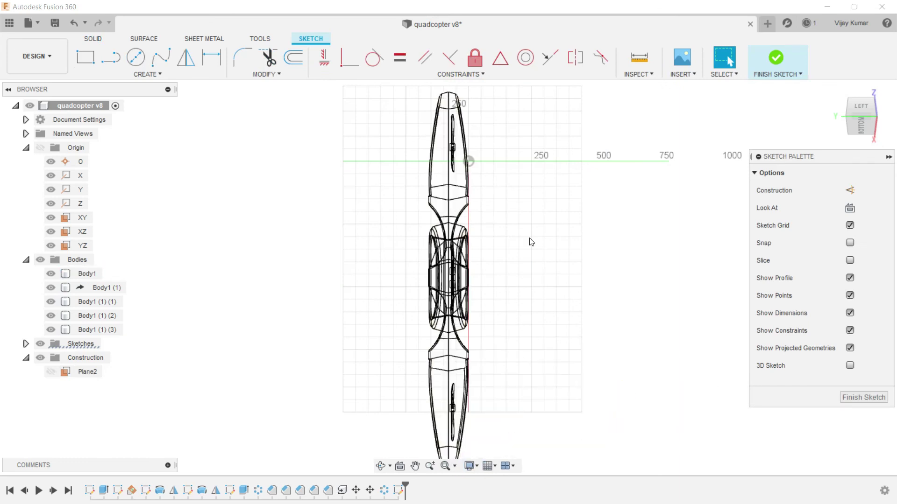
scroll(508, 118, "up", 5)
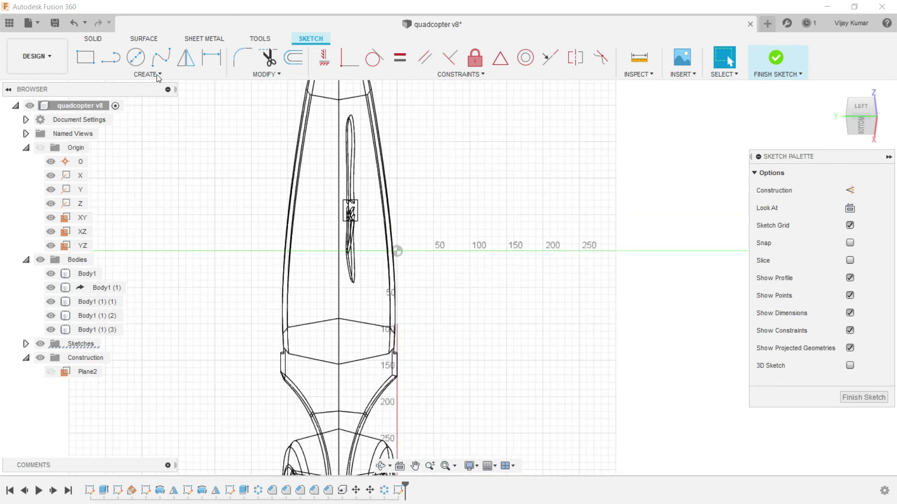
Draw the strut line from the propeller hub horizontally, then down to the duct body
left_click(117, 60)
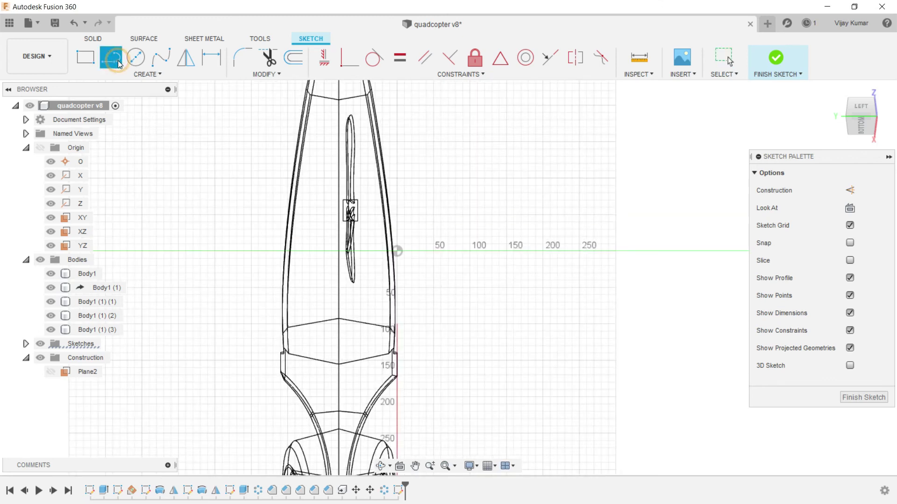
scroll(363, 217, "down", 2)
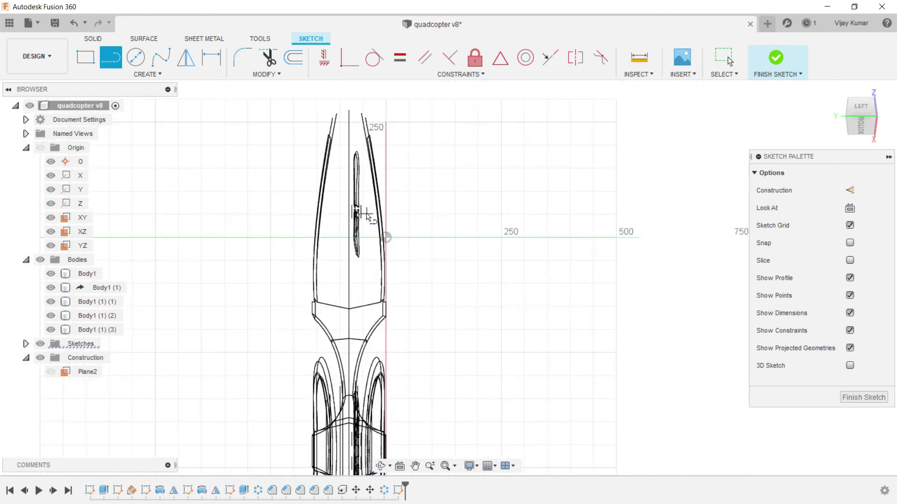
scroll(365, 217, "up", 5)
scroll(350, 219, "up", 1)
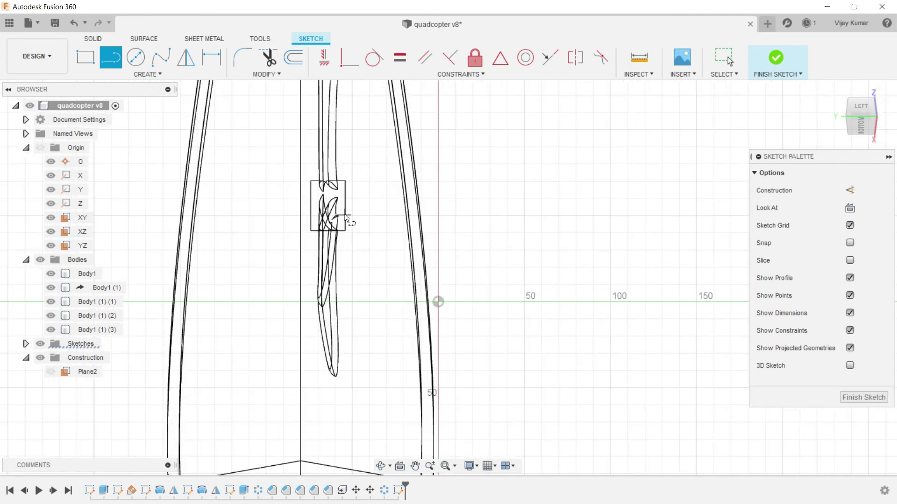
left_click(346, 218)
scroll(444, 230, "down", 3)
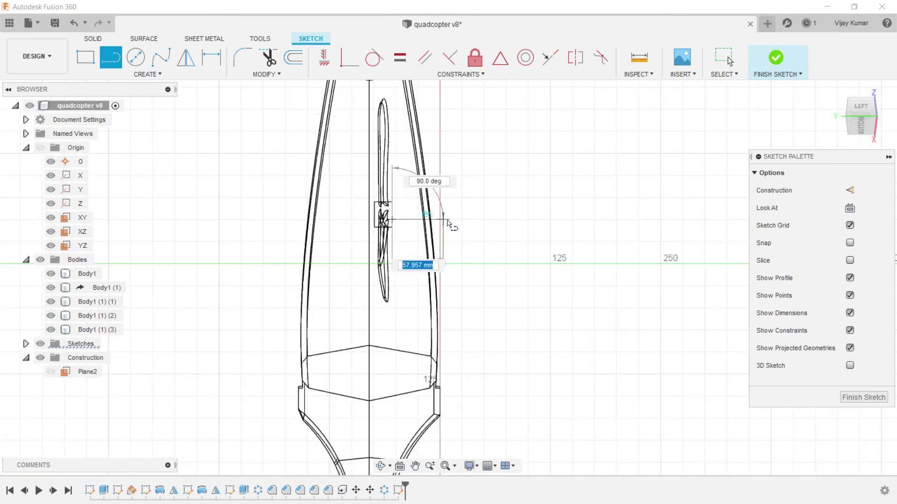
left_click(464, 219)
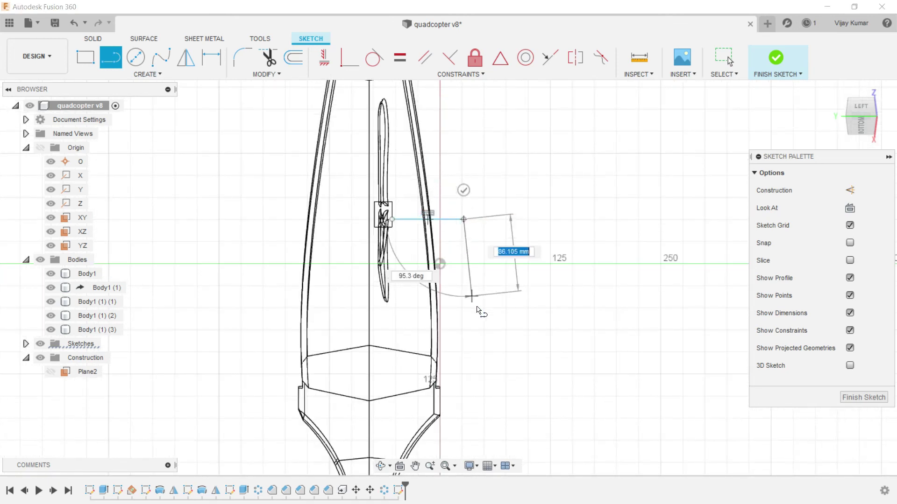
left_click(463, 394)
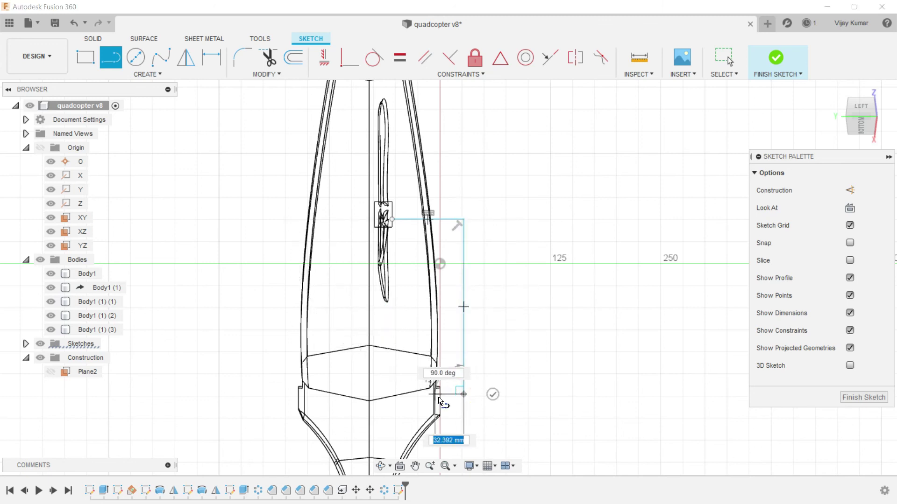
double_click(439, 400)
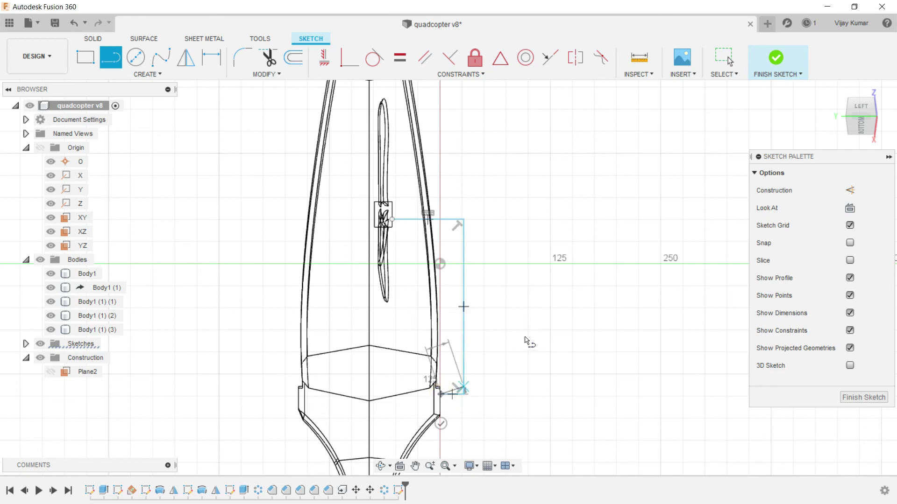
right_click(531, 337)
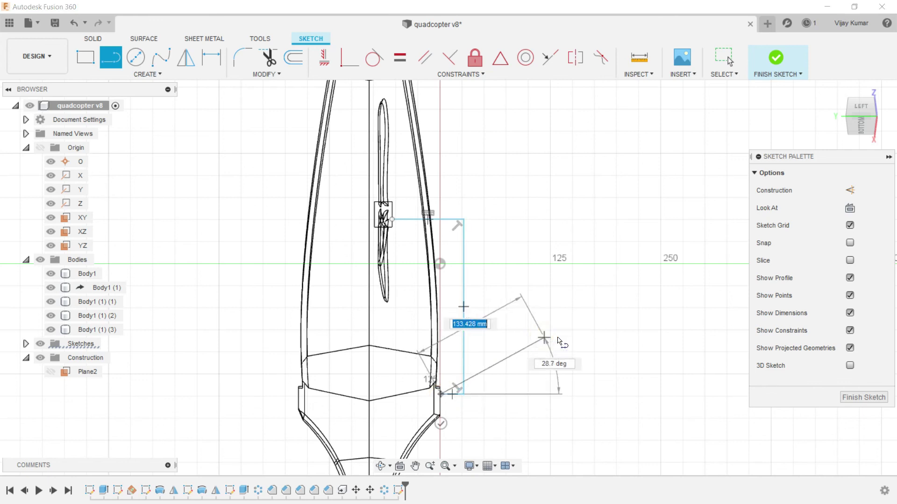
right_click(557, 337)
left_click(584, 341)
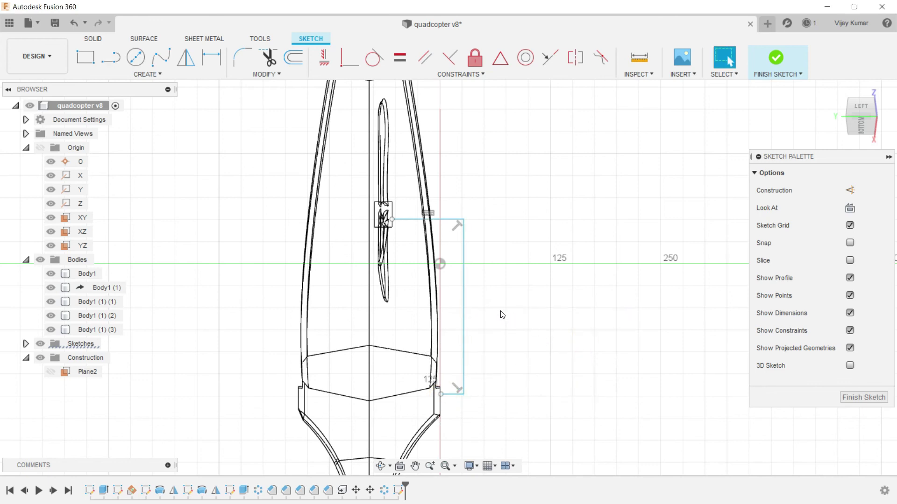
left_click(115, 60)
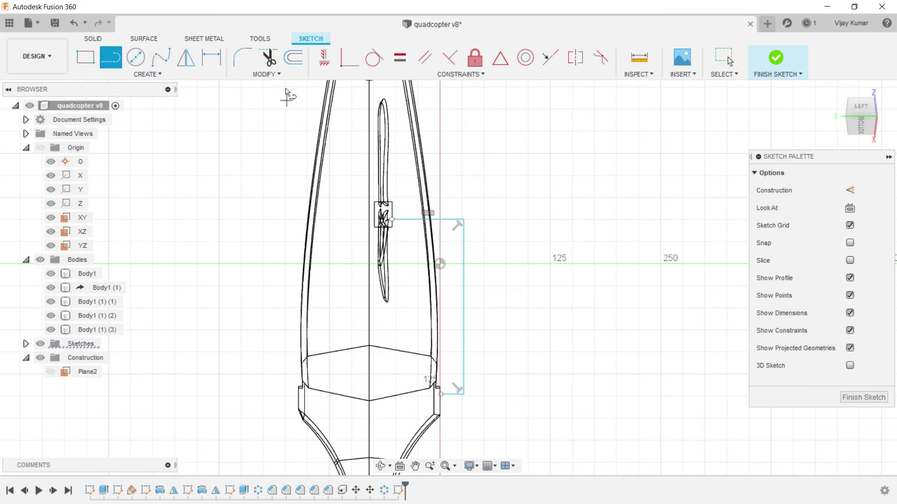
Offset the strut line chain by 14.5 mm and finish the sketch
left_click(287, 65)
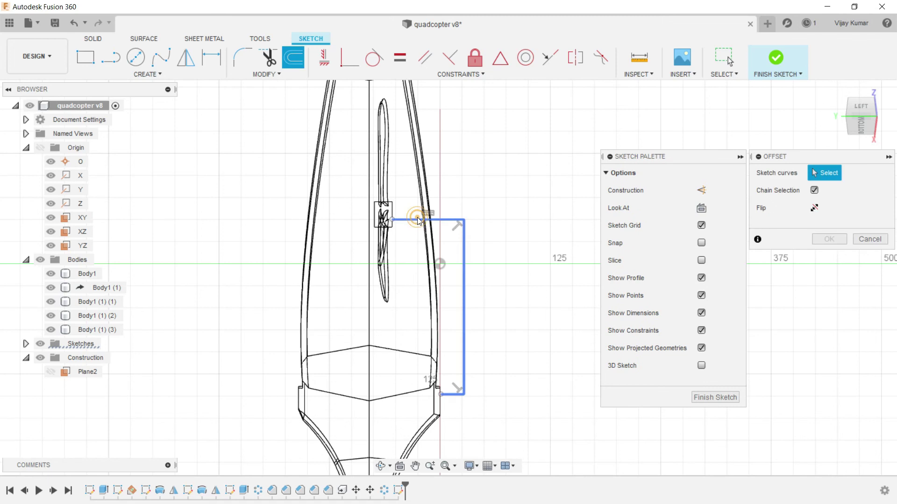
left_click(417, 218)
left_click_drag(417, 216, 421, 205)
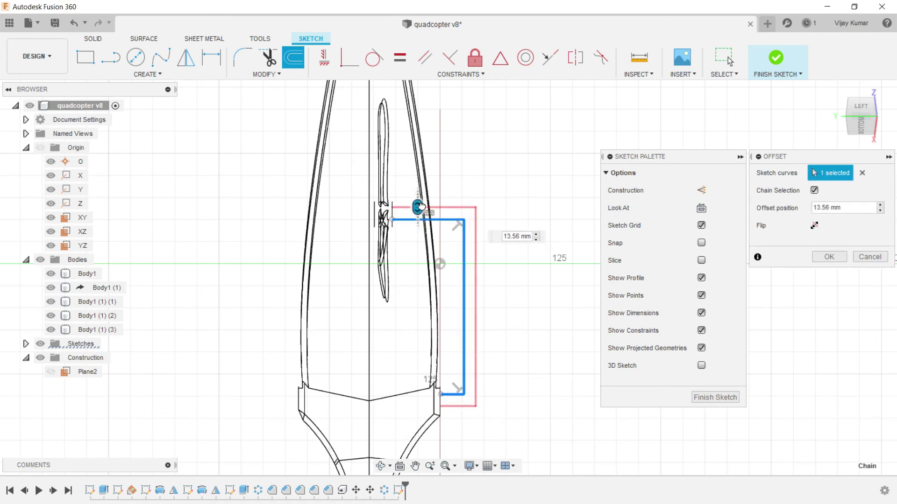
left_click_drag(421, 206, 422, 205)
type("14.5")
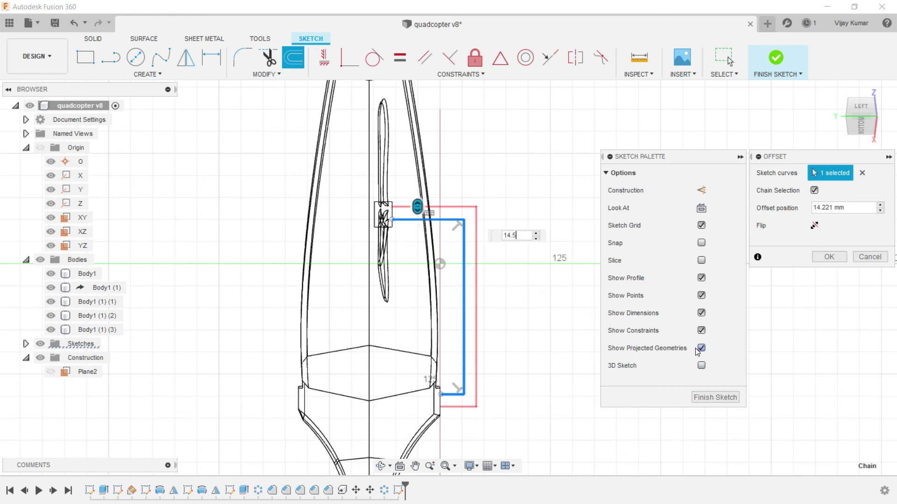
left_click(728, 401)
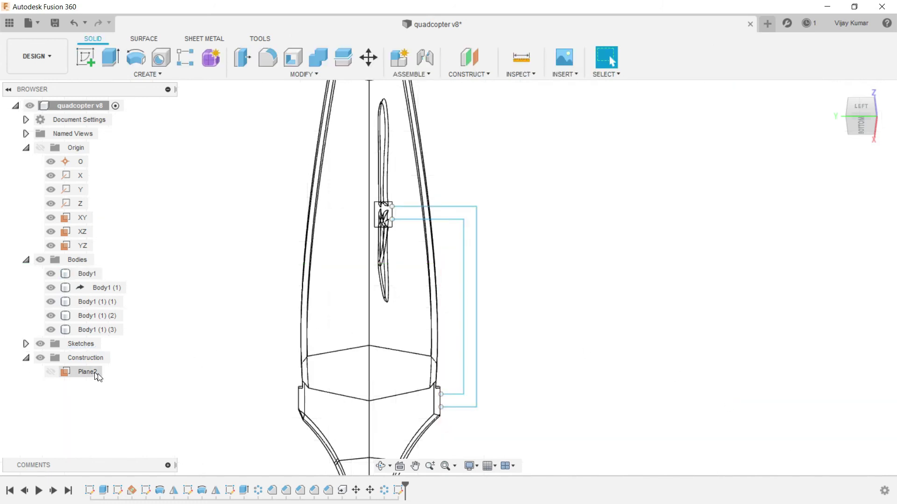
Reopen the strut sketch for editing from the timeline
right_click(398, 490)
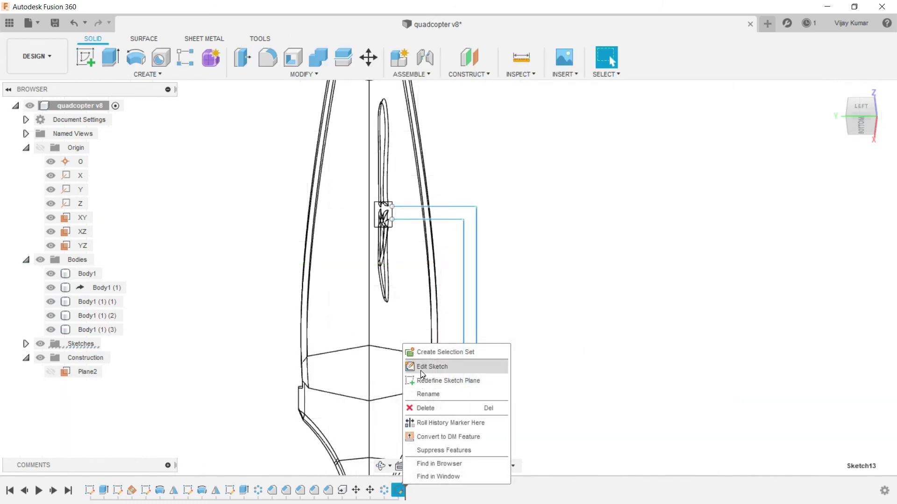
left_click(421, 367)
left_click(119, 63)
scroll(383, 192, "up", 3)
scroll(383, 192, "up", 2)
Draw a closing line between the ends of the strut line and its offset
left_click(403, 226)
scroll(414, 251, "down", 5)
scroll(517, 290, "down", 2)
scroll(494, 360, "down", 1)
scroll(480, 375, "up", 5)
scroll(423, 335, "up", 2)
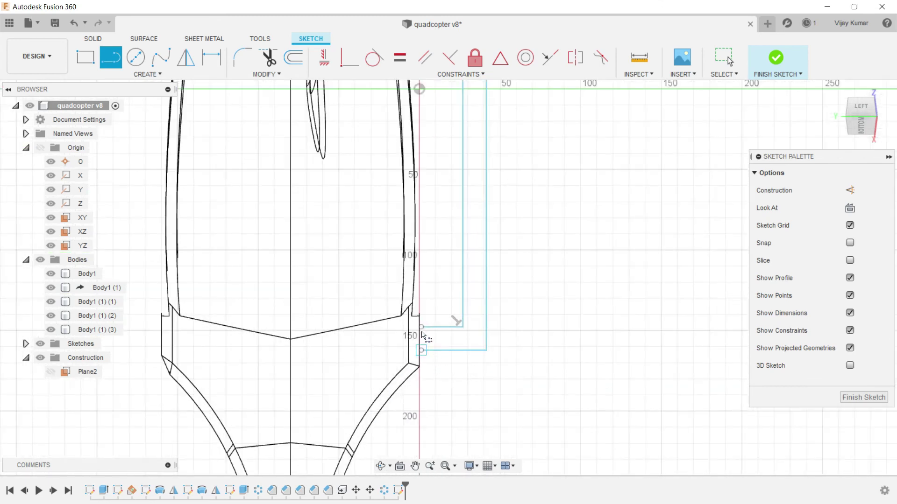
left_click(421, 351)
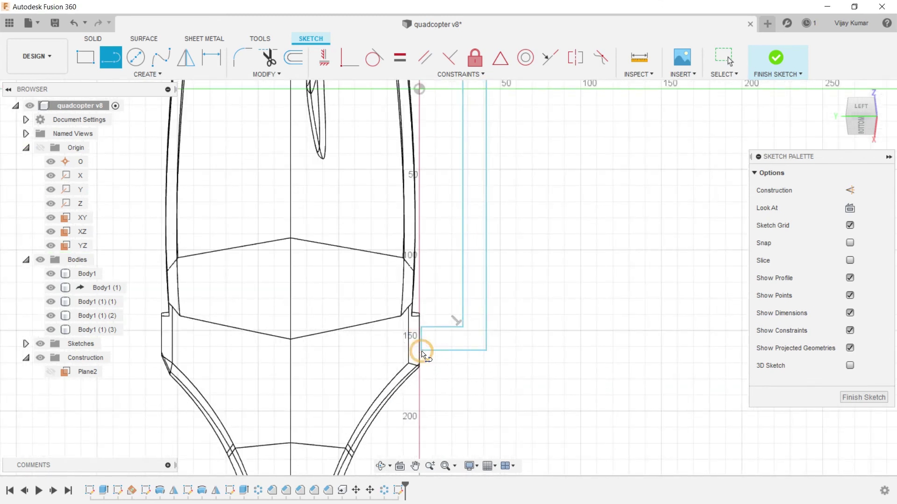
right_click(533, 334)
left_click(545, 332)
Drag the closing line onto the vertical axis to close the profile
scroll(430, 334, "up", 5)
scroll(391, 343, "up", 1)
left_click_drag(390, 343, 386, 347)
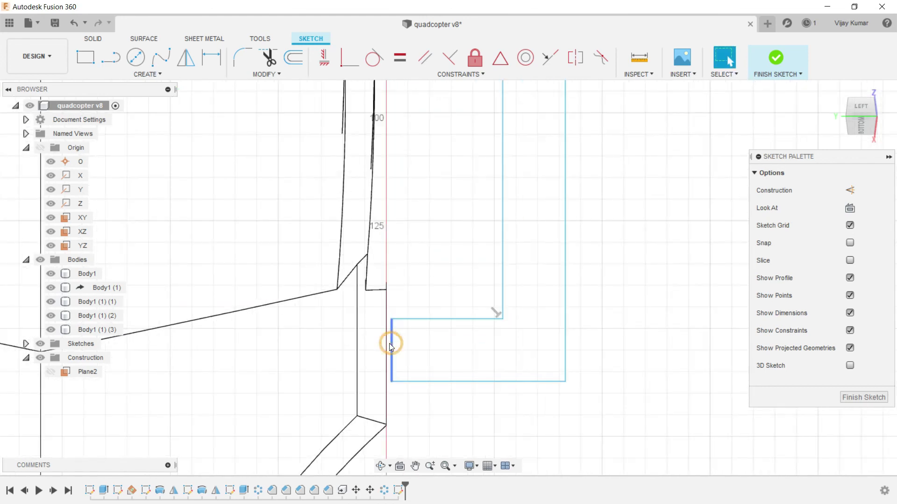
scroll(393, 346, "down", 3)
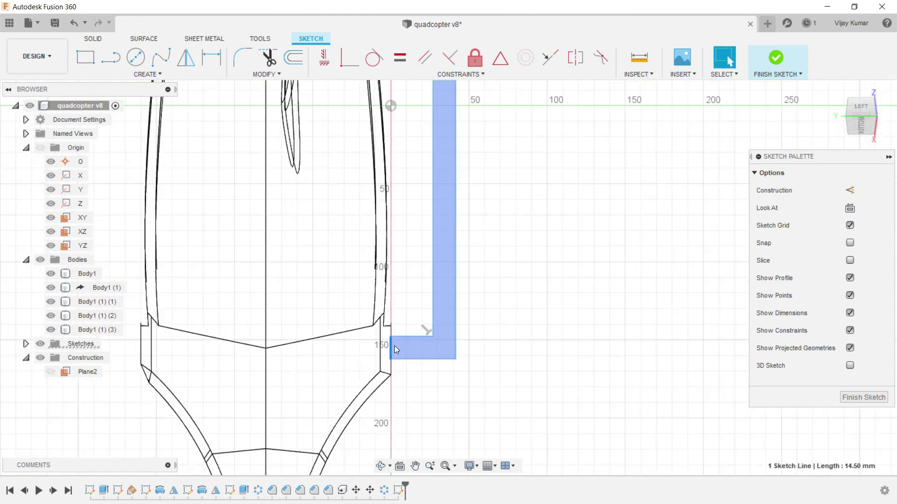
scroll(394, 346, "down", 2)
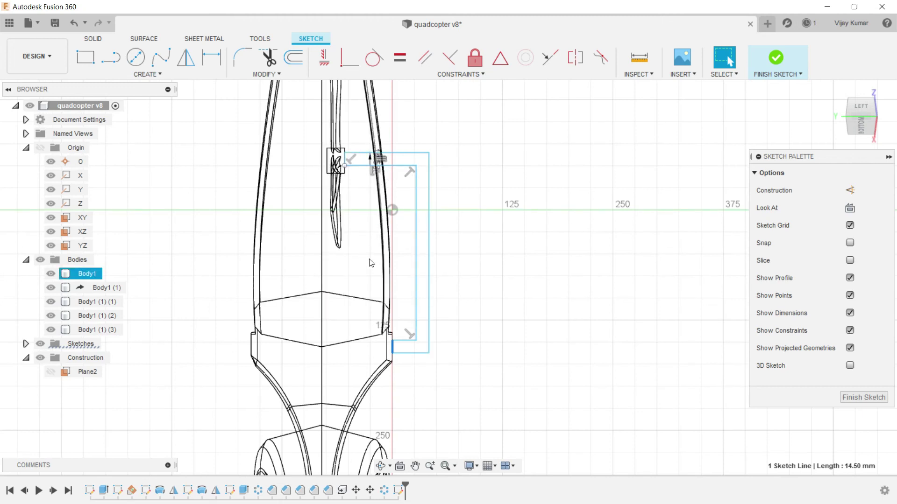
left_click(250, 58)
Fillet the upper bend of the strut profile
scroll(450, 126, "up", 2)
scroll(450, 138, "up", 2)
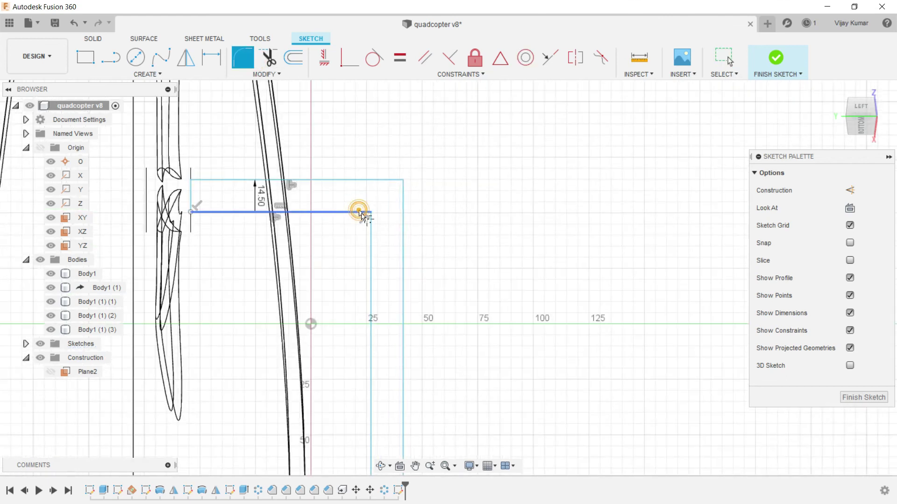
left_click(370, 226)
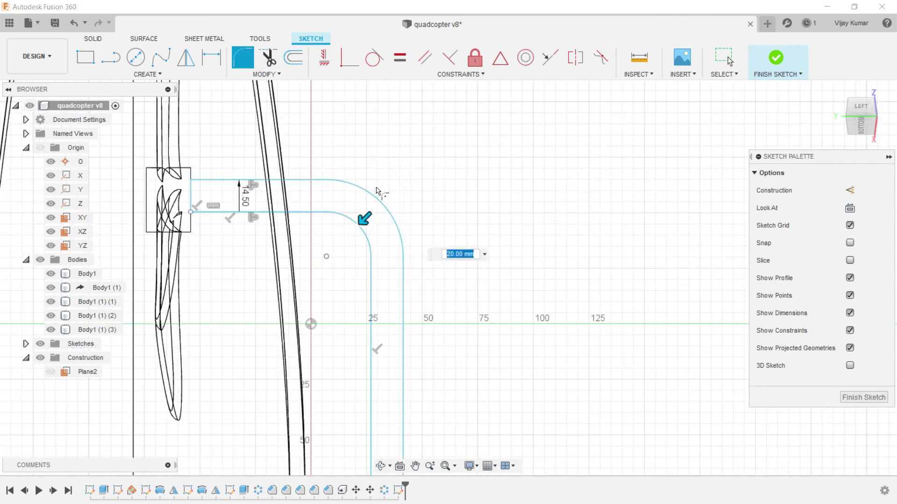
scroll(378, 189, "down", 3)
scroll(378, 192, "down", 2)
scroll(381, 418, "up", 2)
scroll(380, 416, "up", 1)
left_click(373, 332)
Fillet the lower bend and confirm both 15 mm fillets
left_click(366, 365)
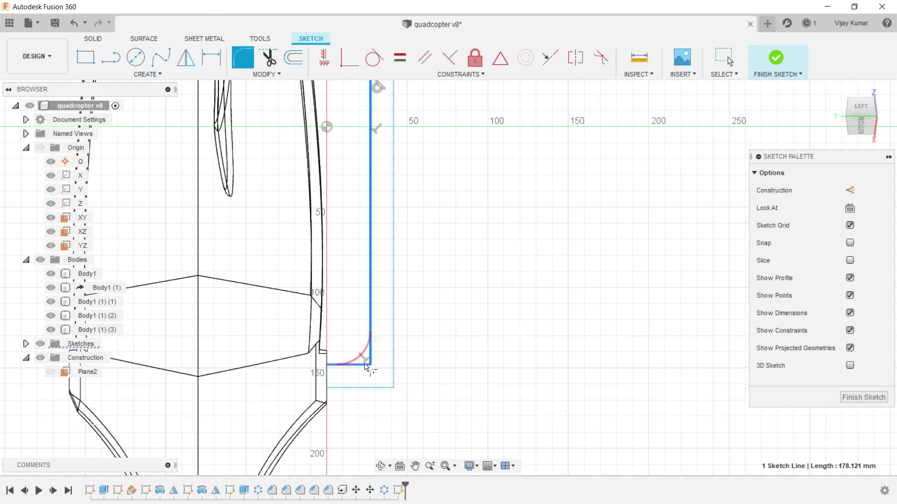
left_click(364, 364)
type("15")
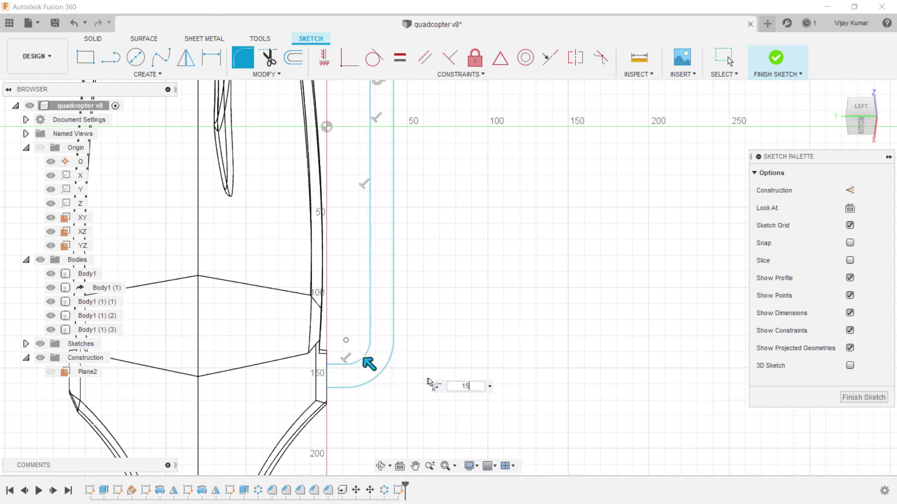
right_click(596, 383)
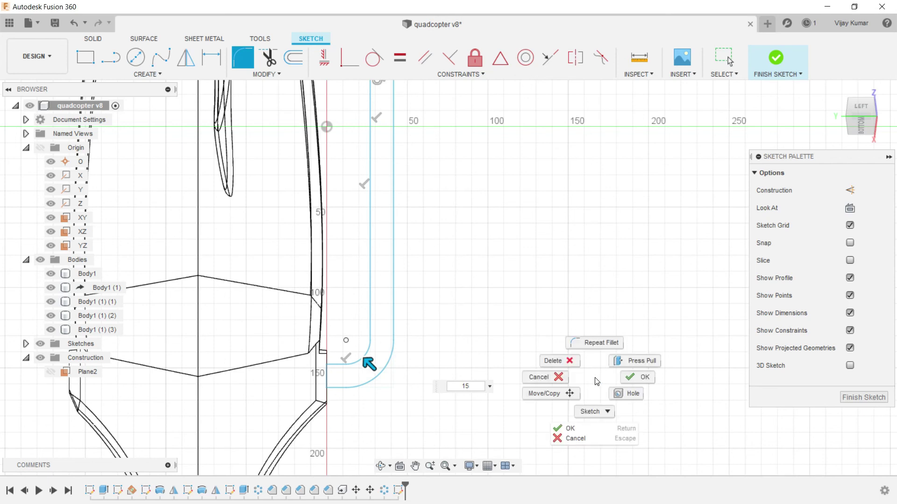
left_click(634, 374)
scroll(559, 369, "down", 2)
scroll(559, 369, "down", 1)
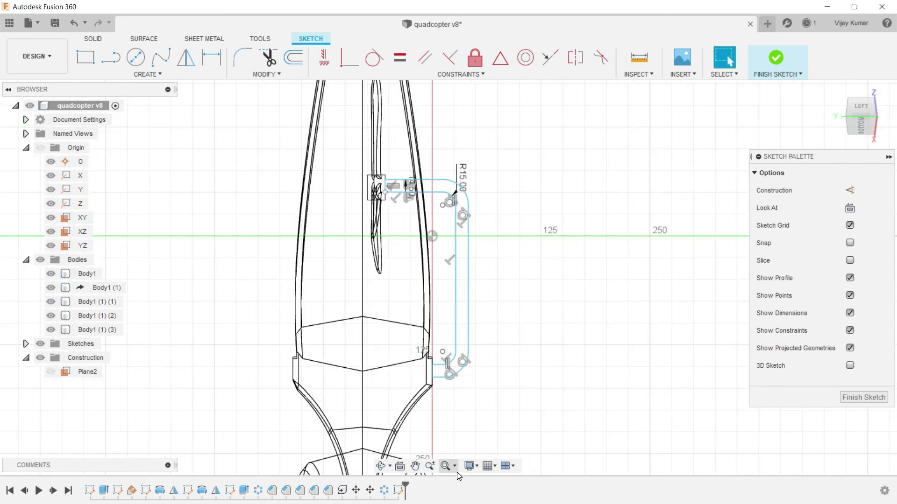
Show the model shaded with visible edges, orbit to an angled view, and start an Extrude
left_click(471, 466)
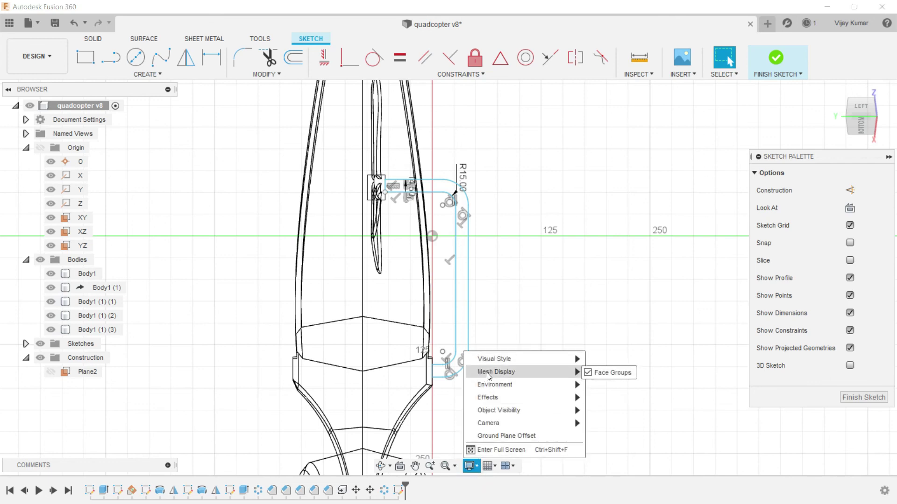
mouse_move(494, 358)
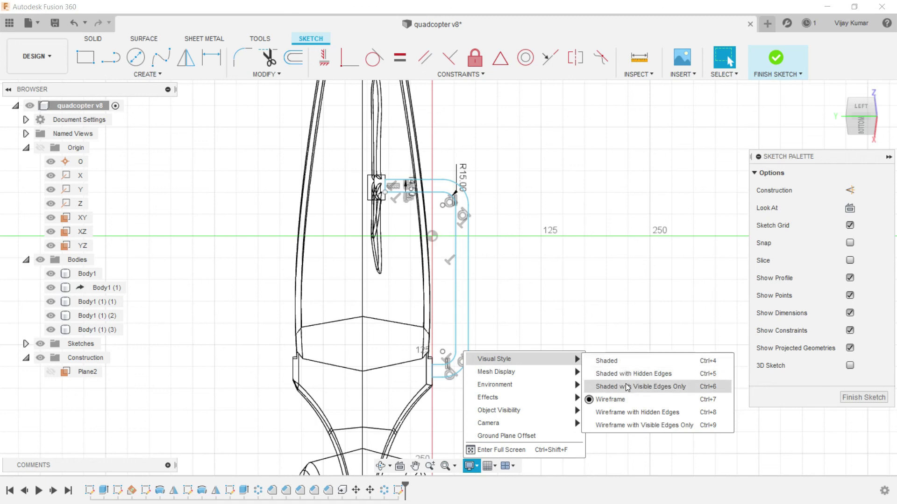
left_click(627, 388)
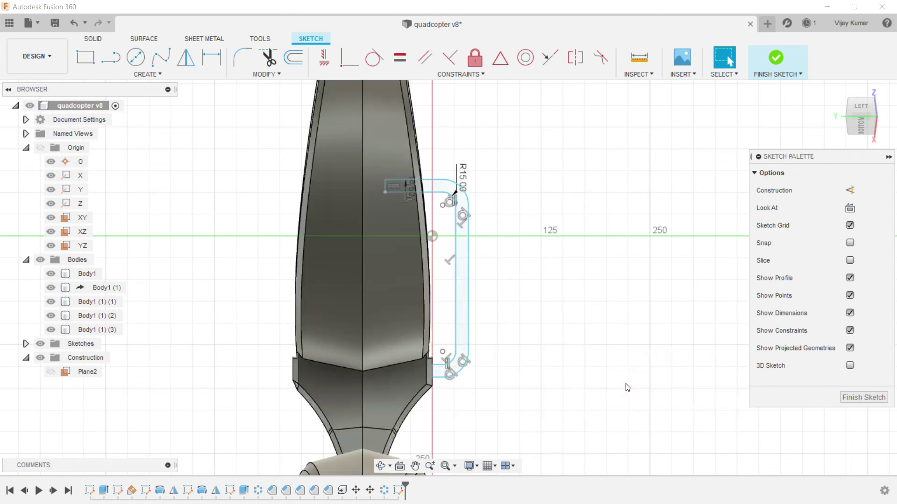
scroll(424, 346, "down", 3)
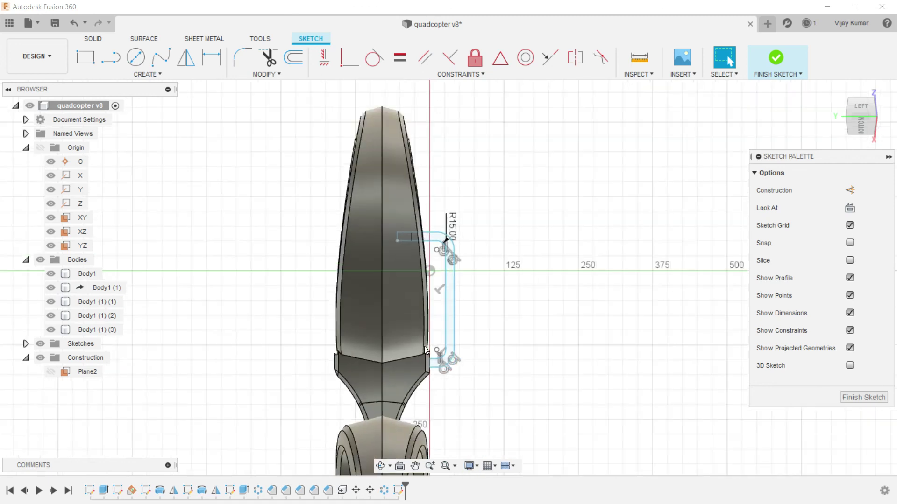
left_click(383, 467)
mouse_move(382, 468)
left_mouse_down()
mouse_move(367, 472)
mouse_move(362, 463)
left_mouse_up()
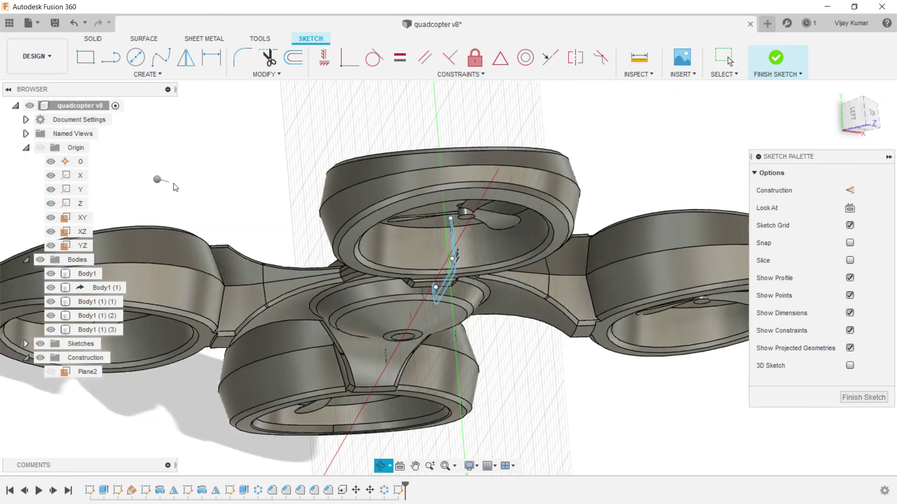
right_click_drag(157, 180, 193, 184)
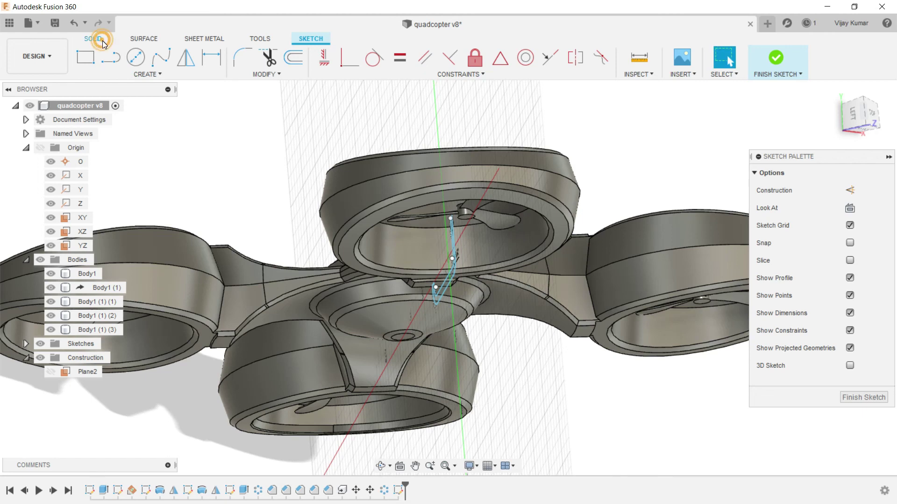
left_click(96, 37)
left_click(117, 55)
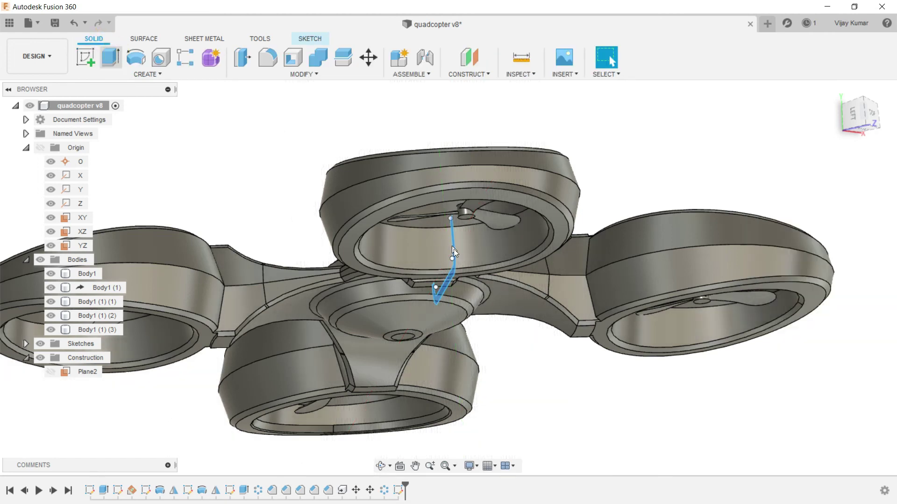
Try a symmetric extrusion of the bent strut profile, then cancel the oversized 510.428 result
left_click(453, 249)
scroll(453, 249, "up", 3)
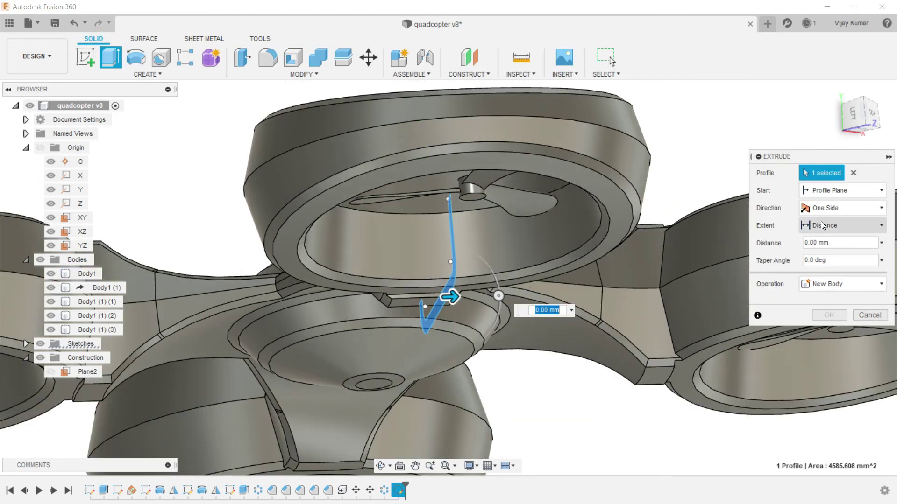
left_click(836, 208)
left_click(842, 246)
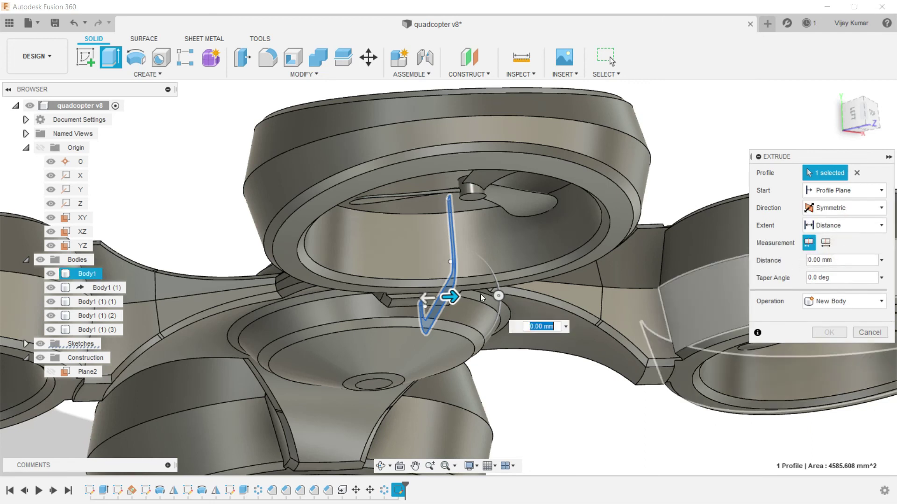
type("510.428")
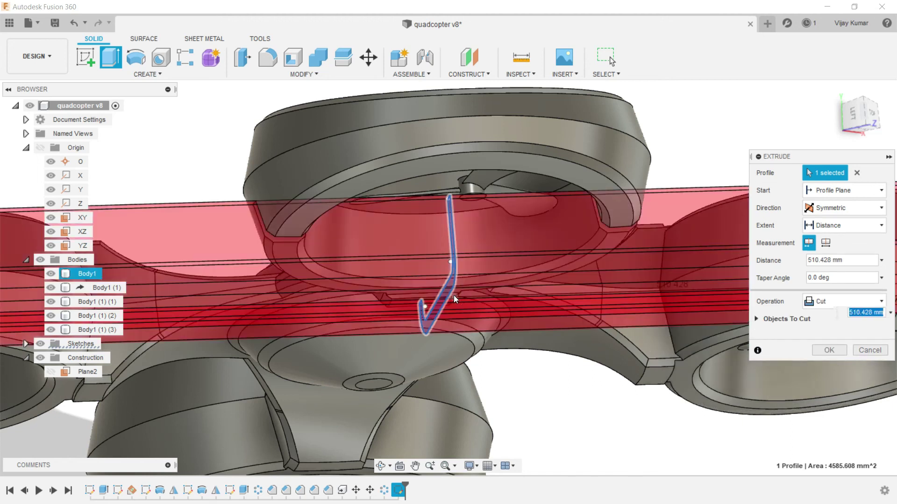
left_click(869, 350)
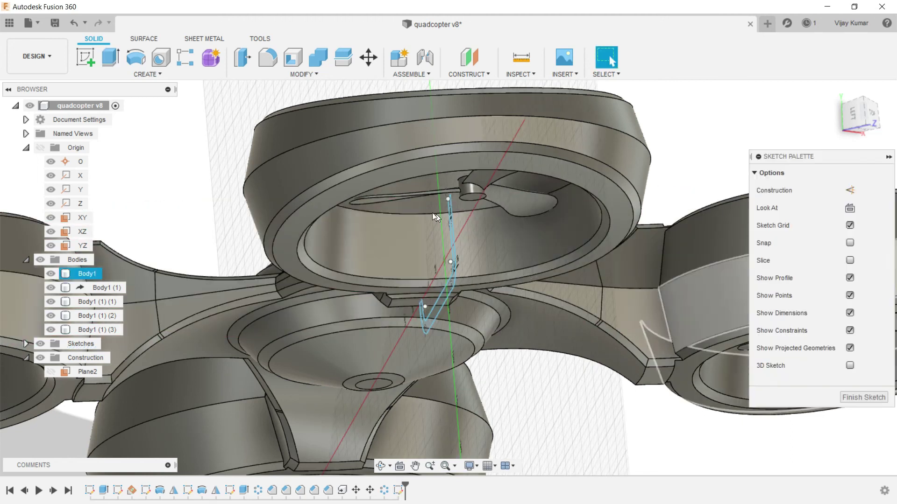
Extrude the bent strut profile symmetrically 15 mm, joined to the quadcopter body
left_click(96, 40)
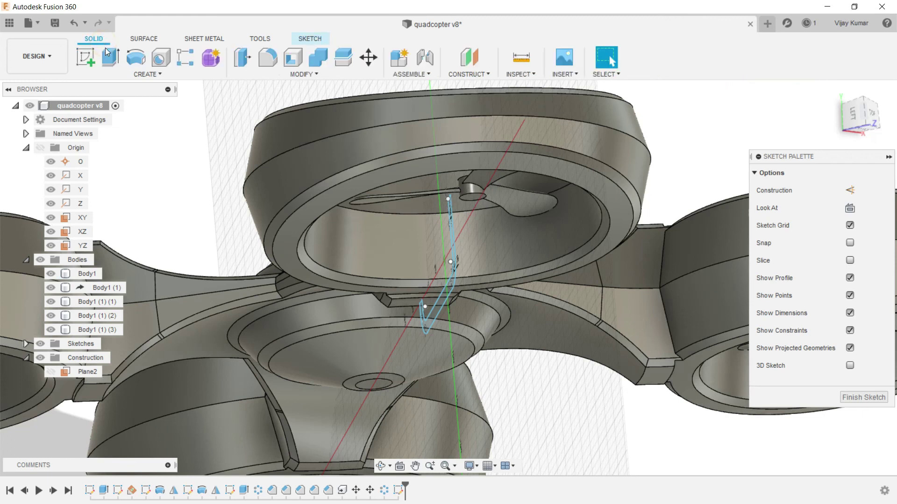
left_click(110, 55)
left_click(445, 276)
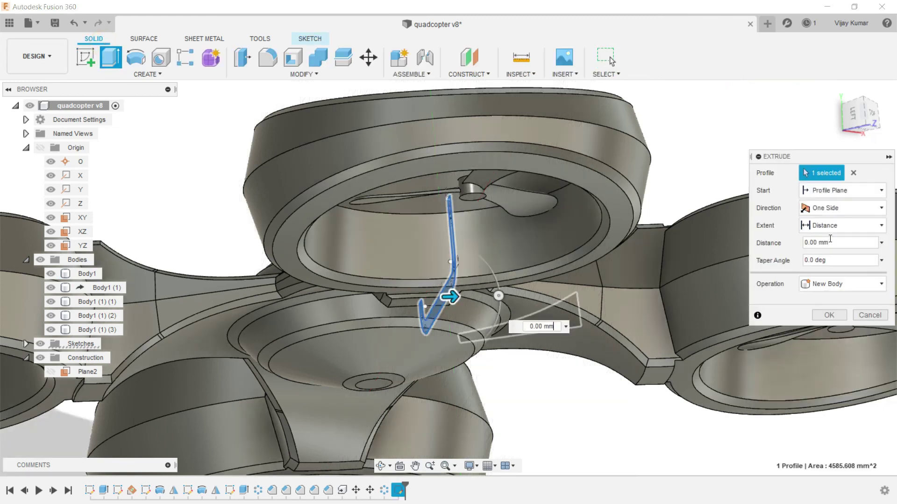
left_click(835, 210)
left_click(825, 256)
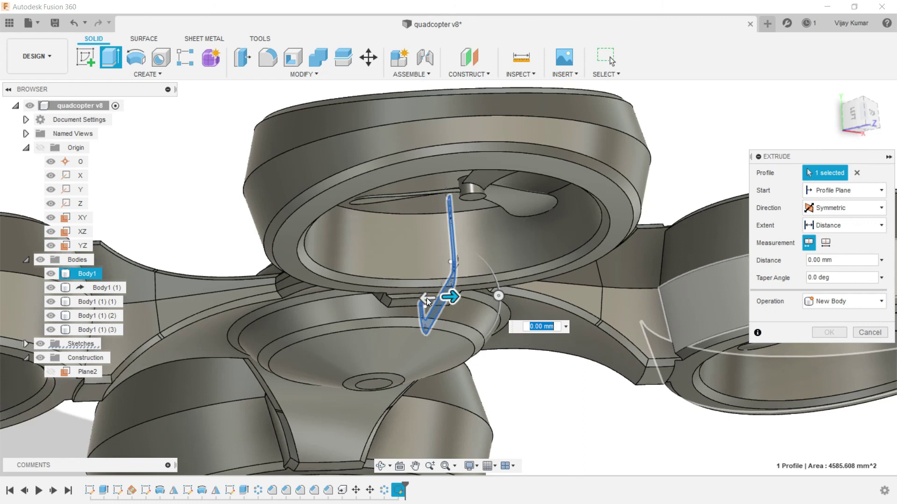
type("20")
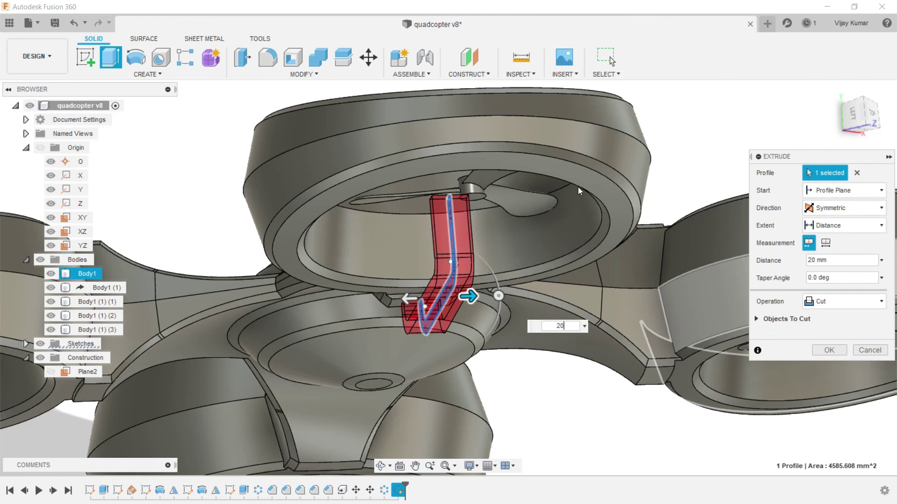
key("BackSpace")
key("BackSpace")
type("15")
key("Return")
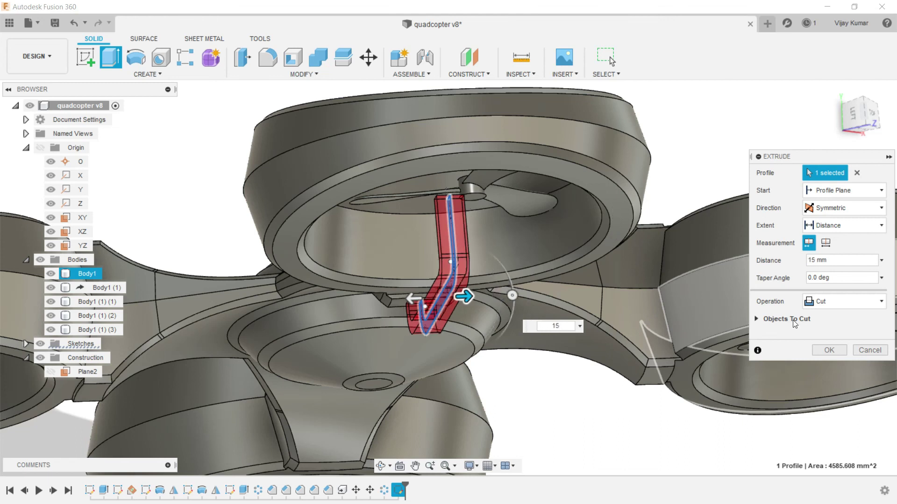
left_click(874, 305)
left_click(874, 320)
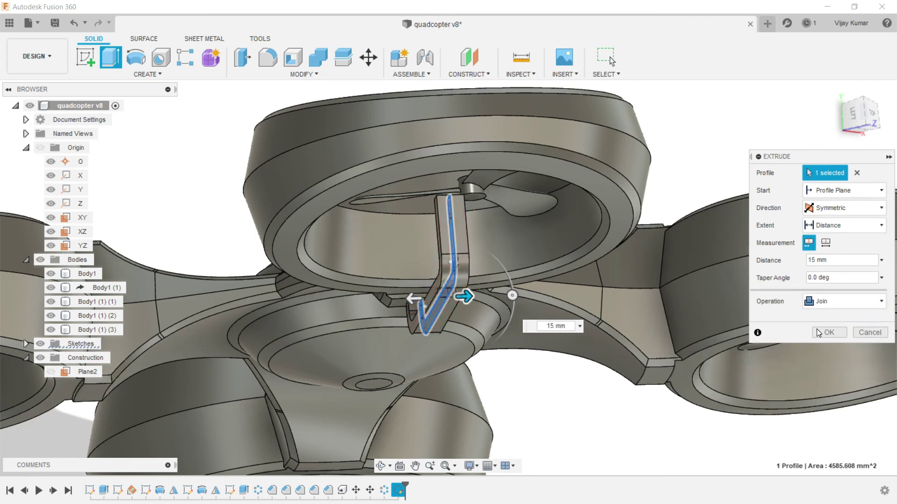
left_click(825, 333)
scroll(450, 223, "down", 5)
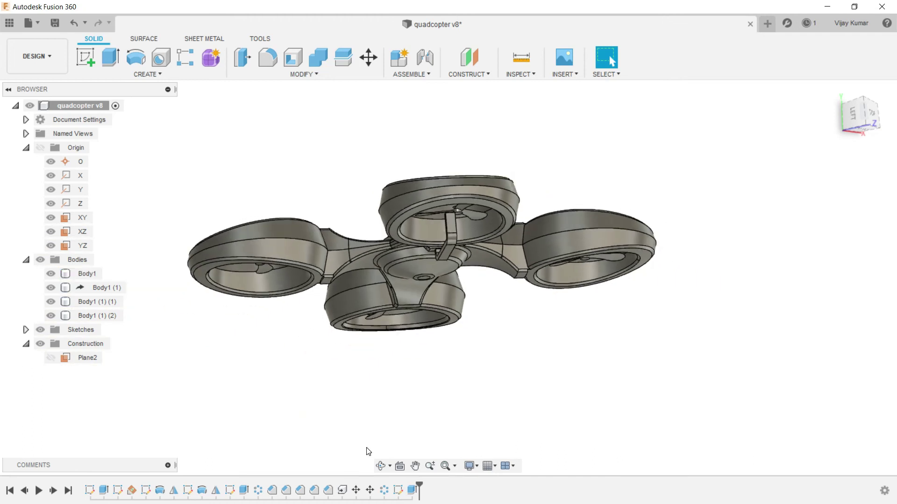
Orbit the view to see the whole quadcopter
left_click(381, 466)
mouse_move(421, 355)
left_mouse_down()
mouse_move(468, 332)
mouse_move(511, 326)
mouse_move(551, 348)
mouse_move(548, 385)
mouse_move(476, 385)
mouse_move(472, 301)
mouse_move(410, 270)
mouse_move(422, 280)
left_mouse_up()
scroll(295, 289, "up", 3)
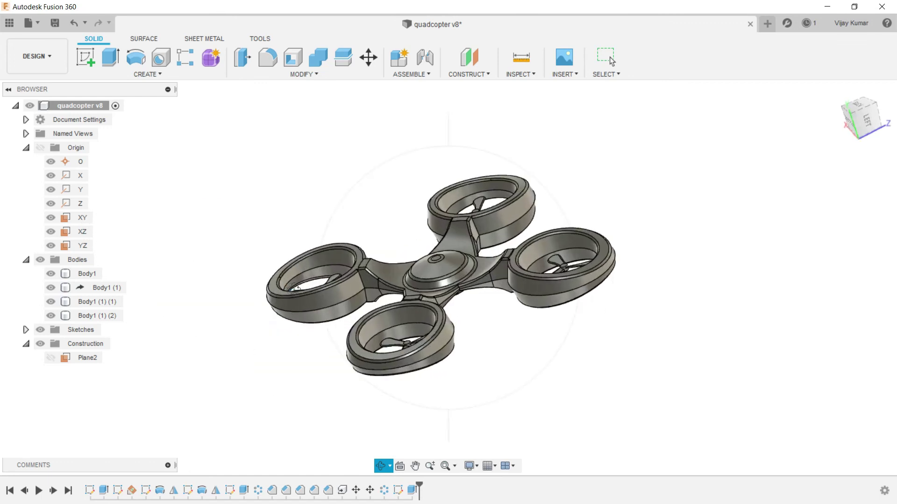
right_click(276, 249)
left_click(299, 244)
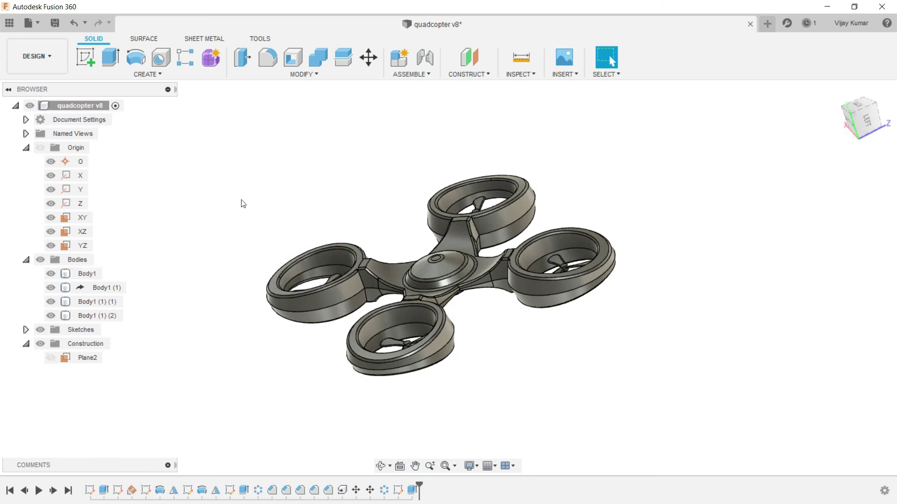
Orbit to a more top-down view and bring up the CREATE commands list
left_click(381, 466)
mouse_move(483, 344)
left_mouse_down()
mouse_move(494, 360)
mouse_move(605, 254)
left_mouse_up()
right_click(615, 254)
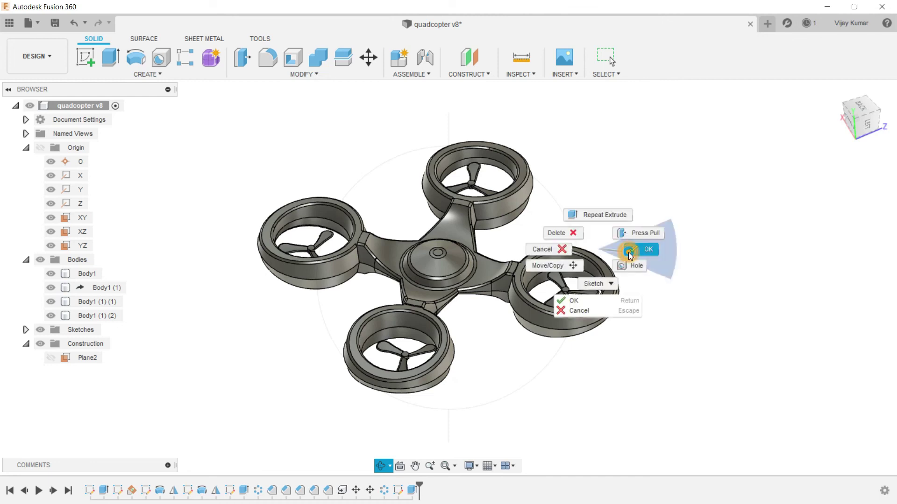
left_click(629, 252)
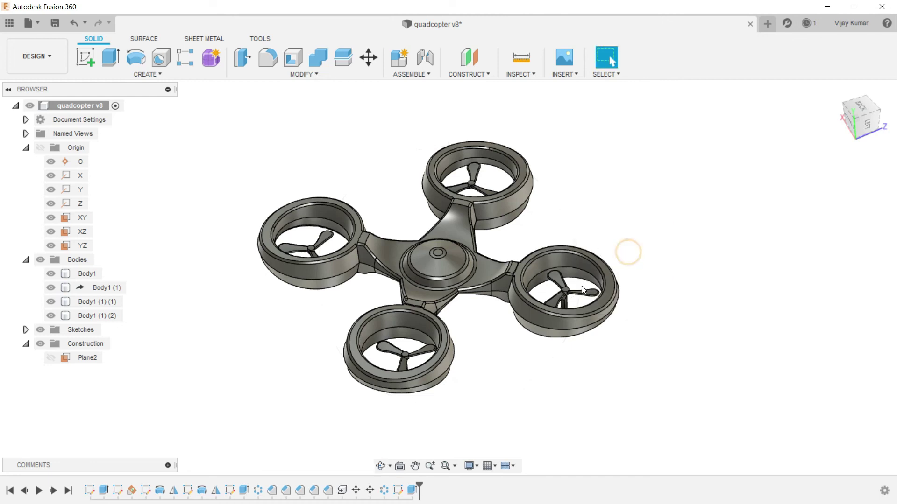
left_click(161, 77)
mouse_move(126, 342)
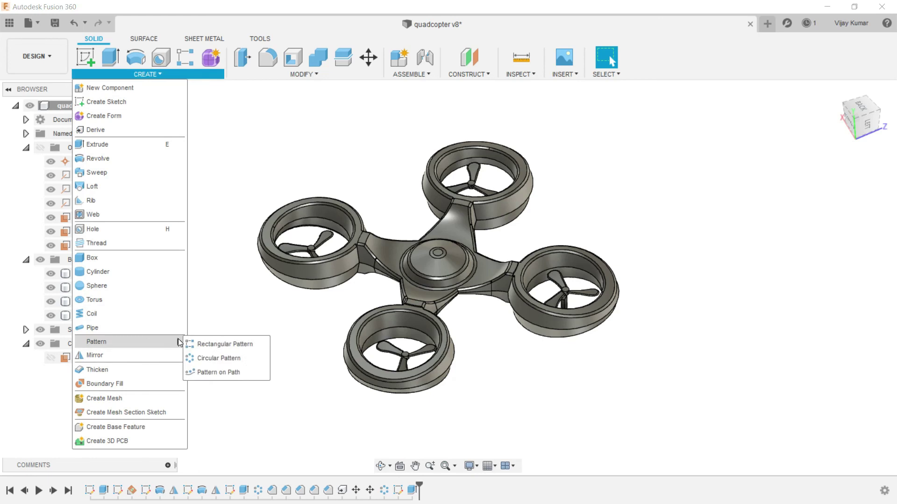
Start a Circular Pattern and clear the mistakenly selected whole body
left_click(219, 356)
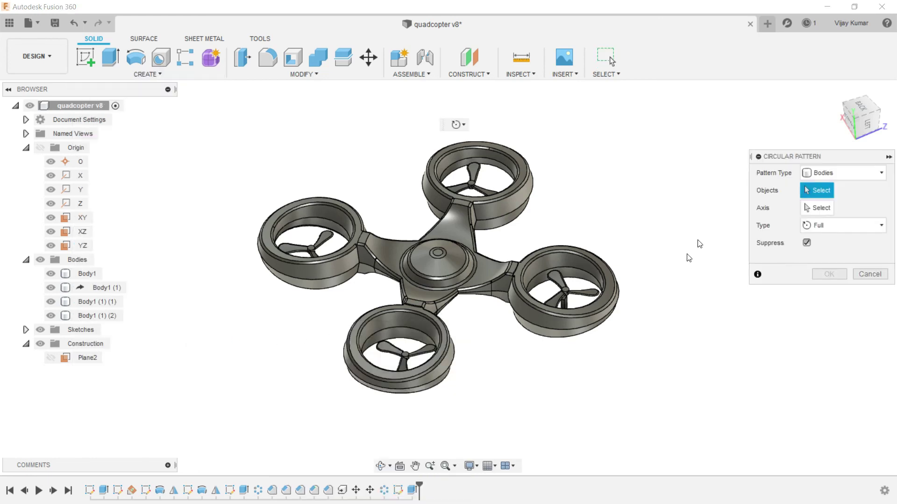
left_click(563, 303)
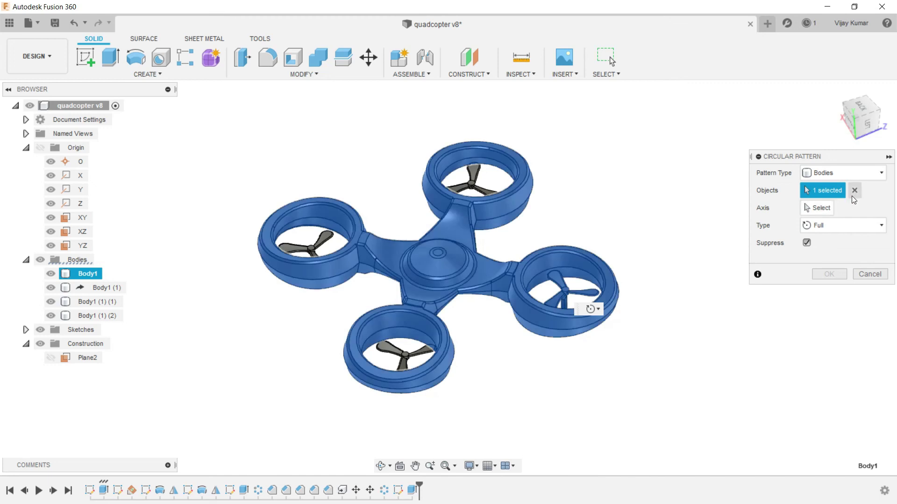
left_click(854, 191)
left_click(750, 338)
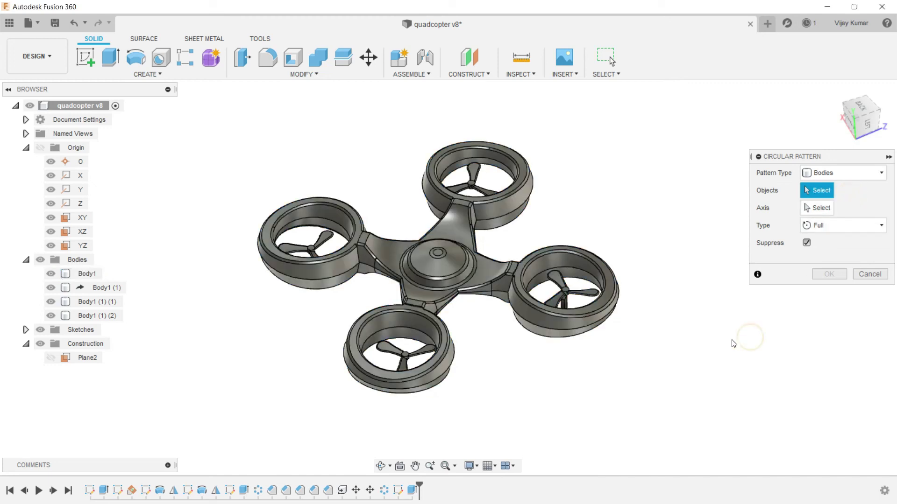
scroll(633, 300, "up", 2)
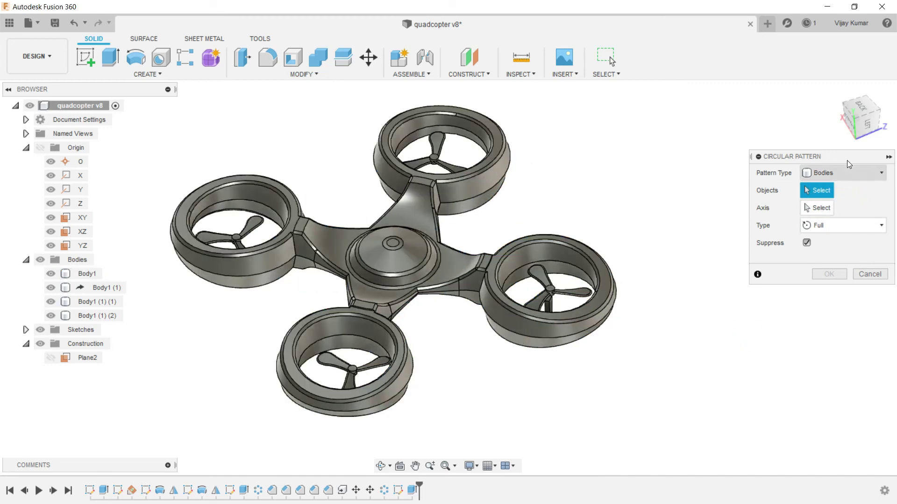
Pattern the Extrude3 strut feature, quantity 4, around the Y axis
left_click(848, 173)
left_click(836, 218)
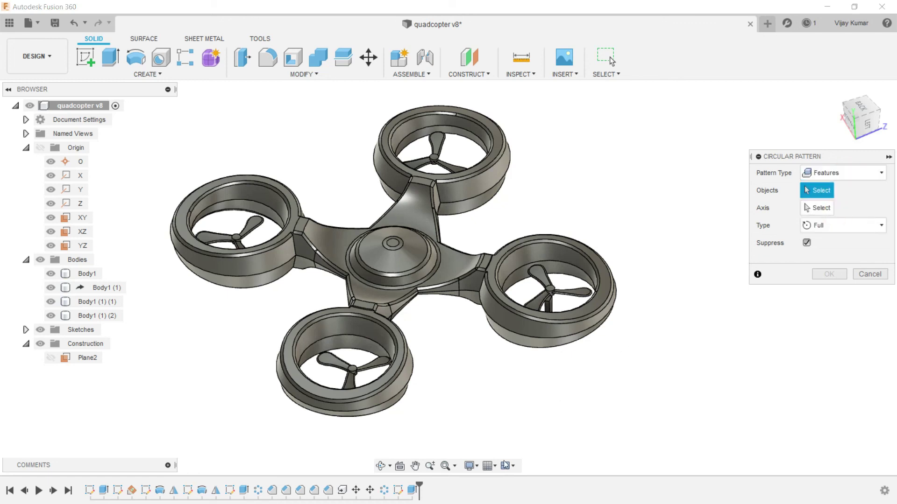
left_click(412, 490)
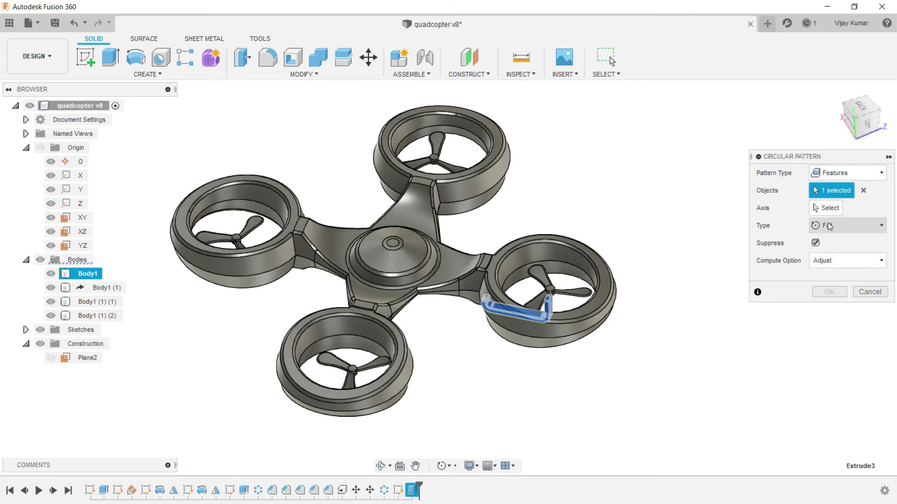
left_click(815, 212)
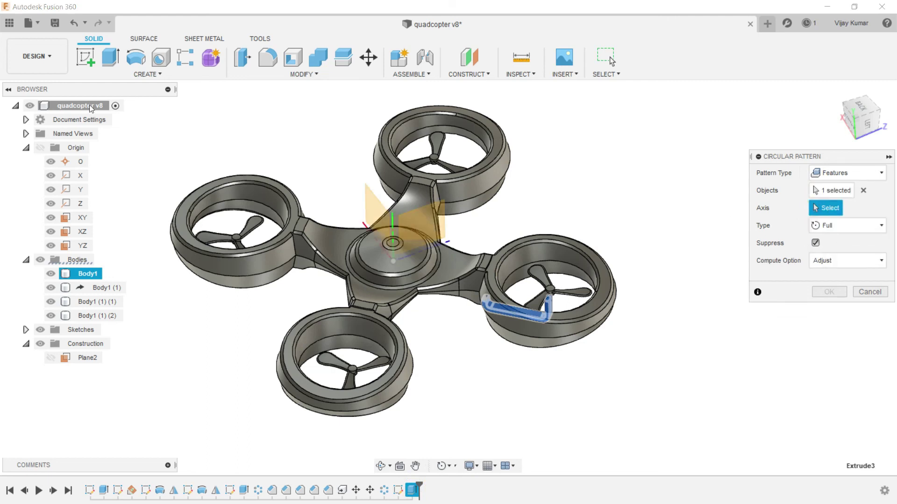
left_click(78, 192)
type("4")
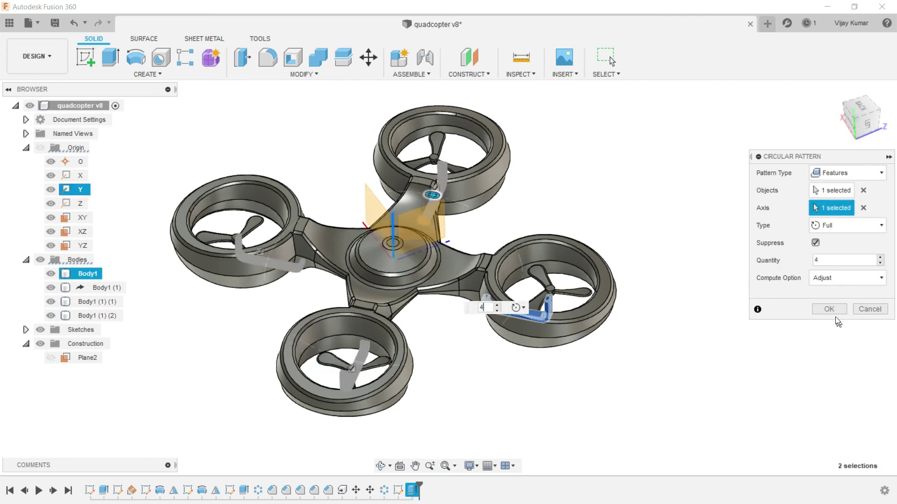
left_click(824, 310)
scroll(753, 246, "down", 3)
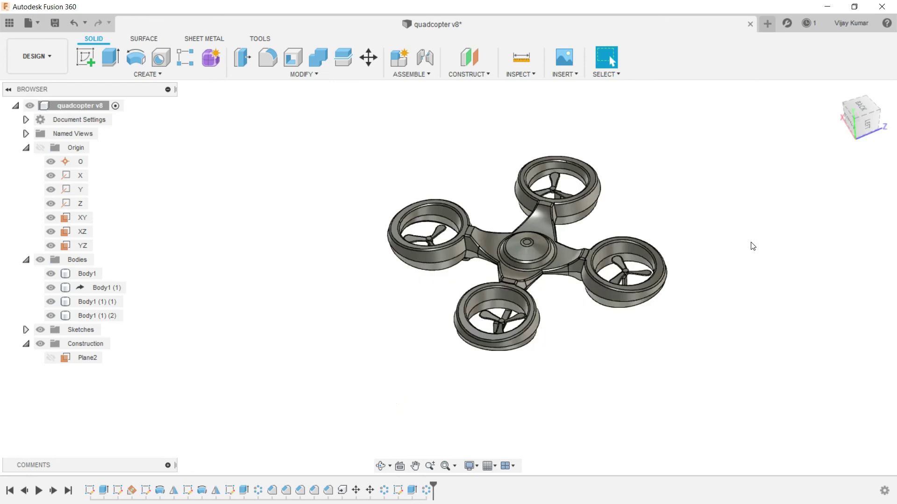
scroll(752, 246, "down", 1)
left_click(380, 465)
mouse_move(441, 330)
left_mouse_down()
mouse_move(567, 341)
mouse_move(462, 323)
mouse_move(529, 312)
mouse_move(465, 332)
mouse_move(431, 356)
left_mouse_up()
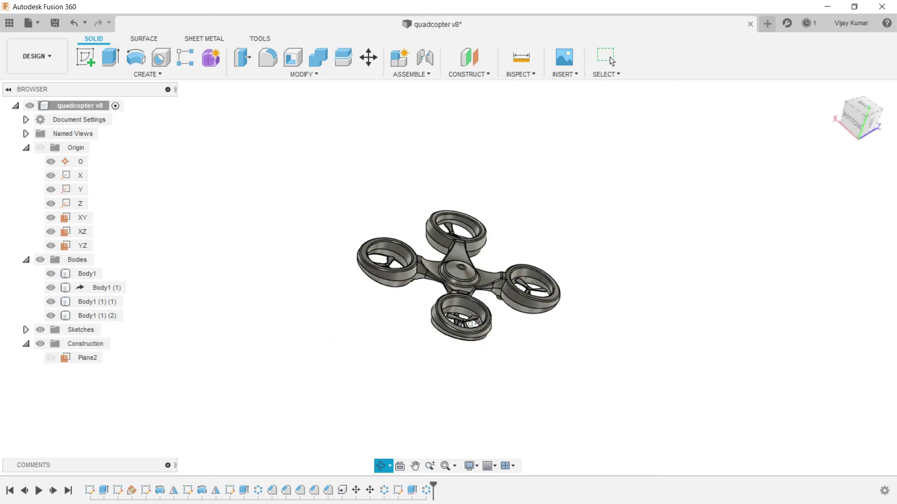
mouse_move(483, 391)
left_mouse_down()
mouse_move(483, 368)
mouse_move(499, 367)
mouse_move(344, 281)
mouse_move(338, 310)
left_mouse_up()
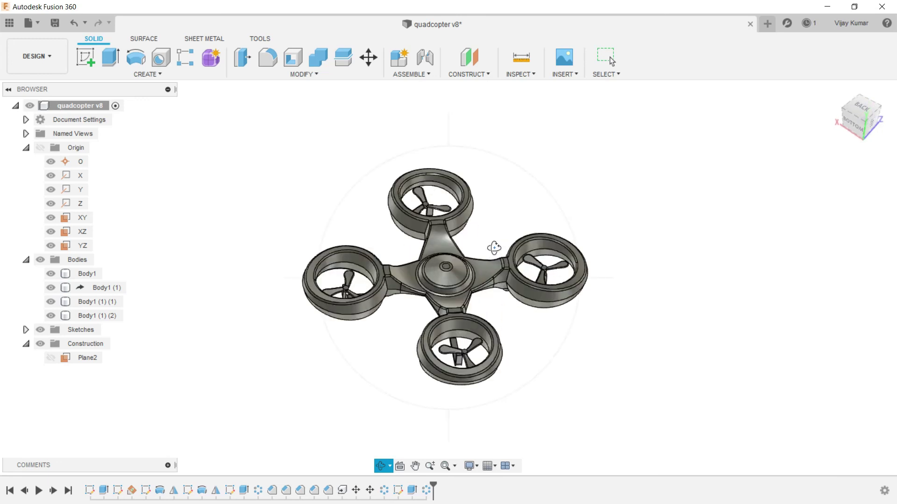
scroll(494, 247, "down", 1)
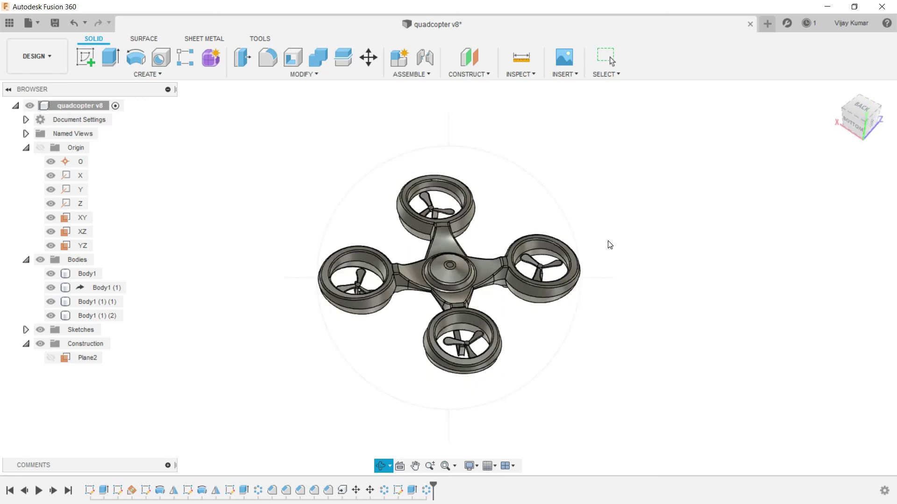